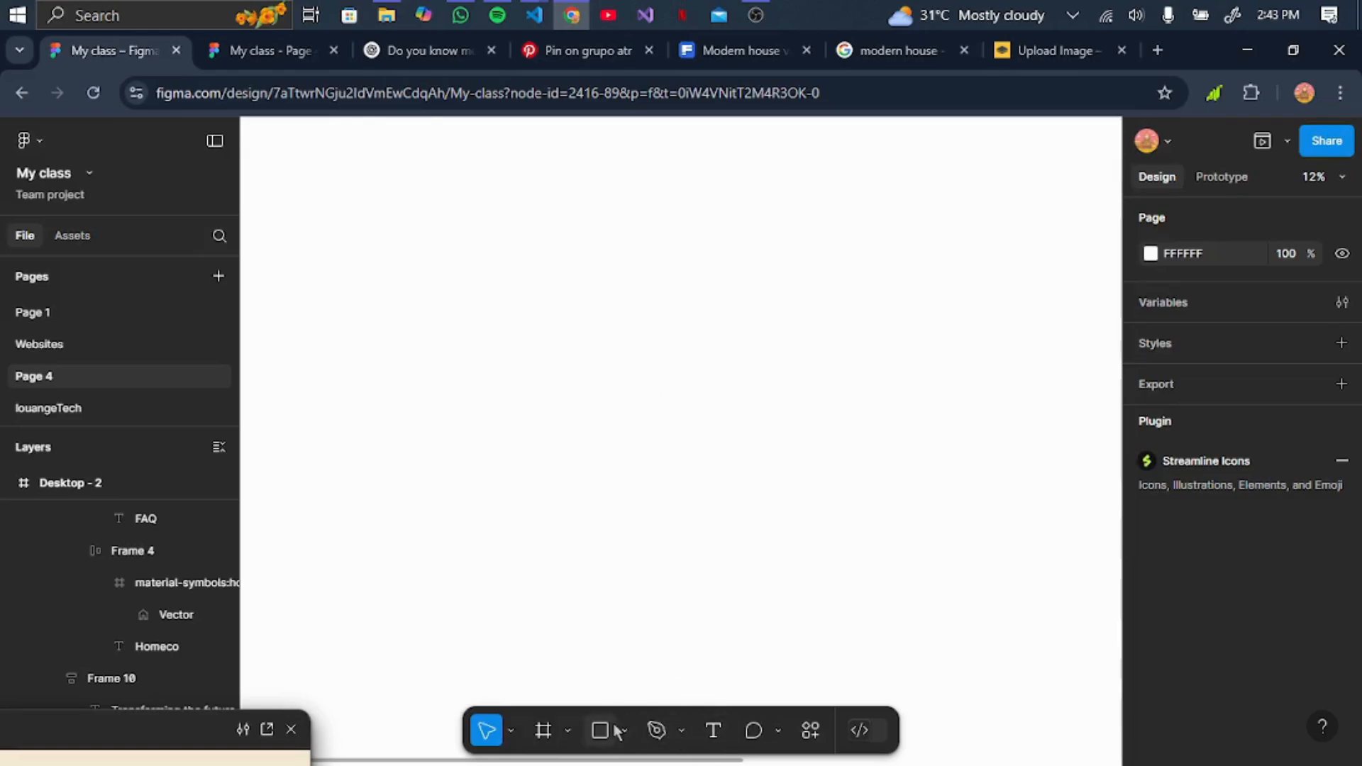
# Create a new frame using the Desktop preset, 1440 × 1024.
pyautogui.click(571, 731)
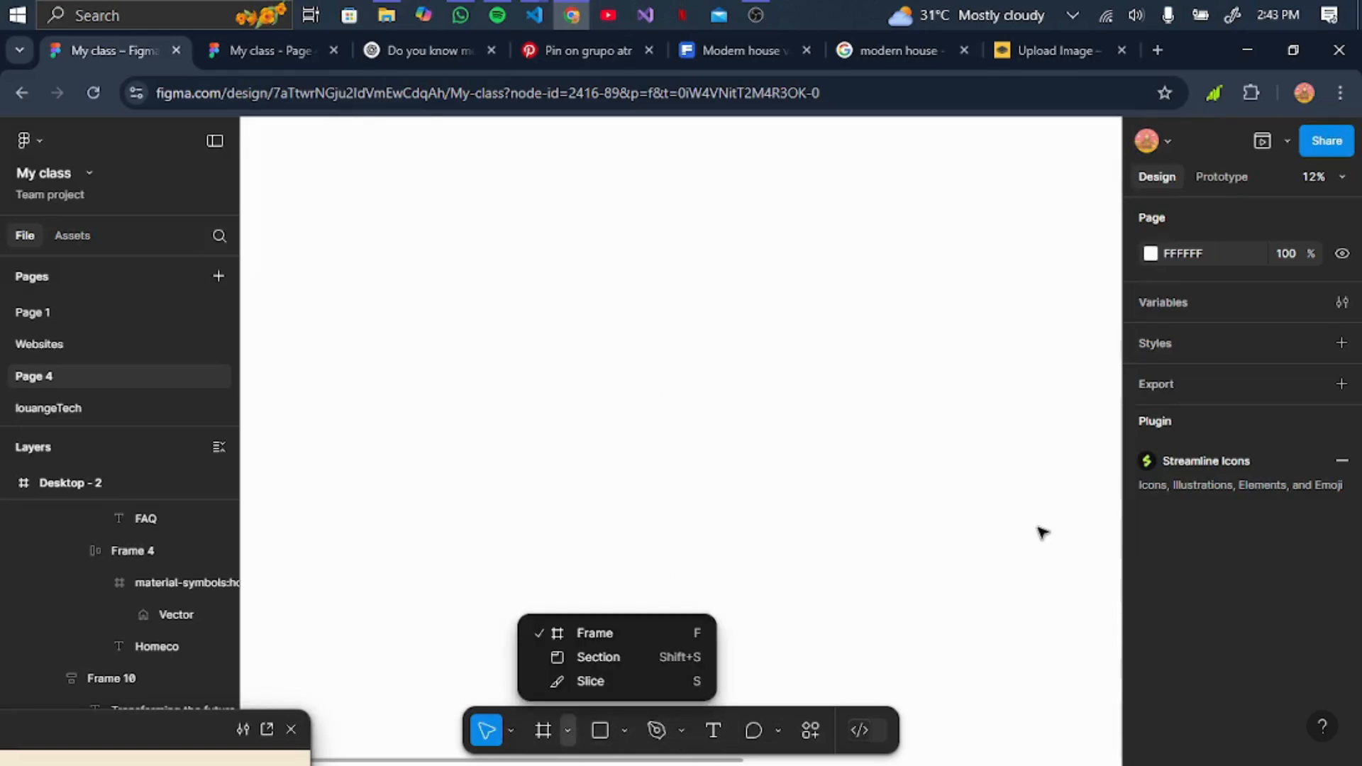
pyautogui.click(659, 640)
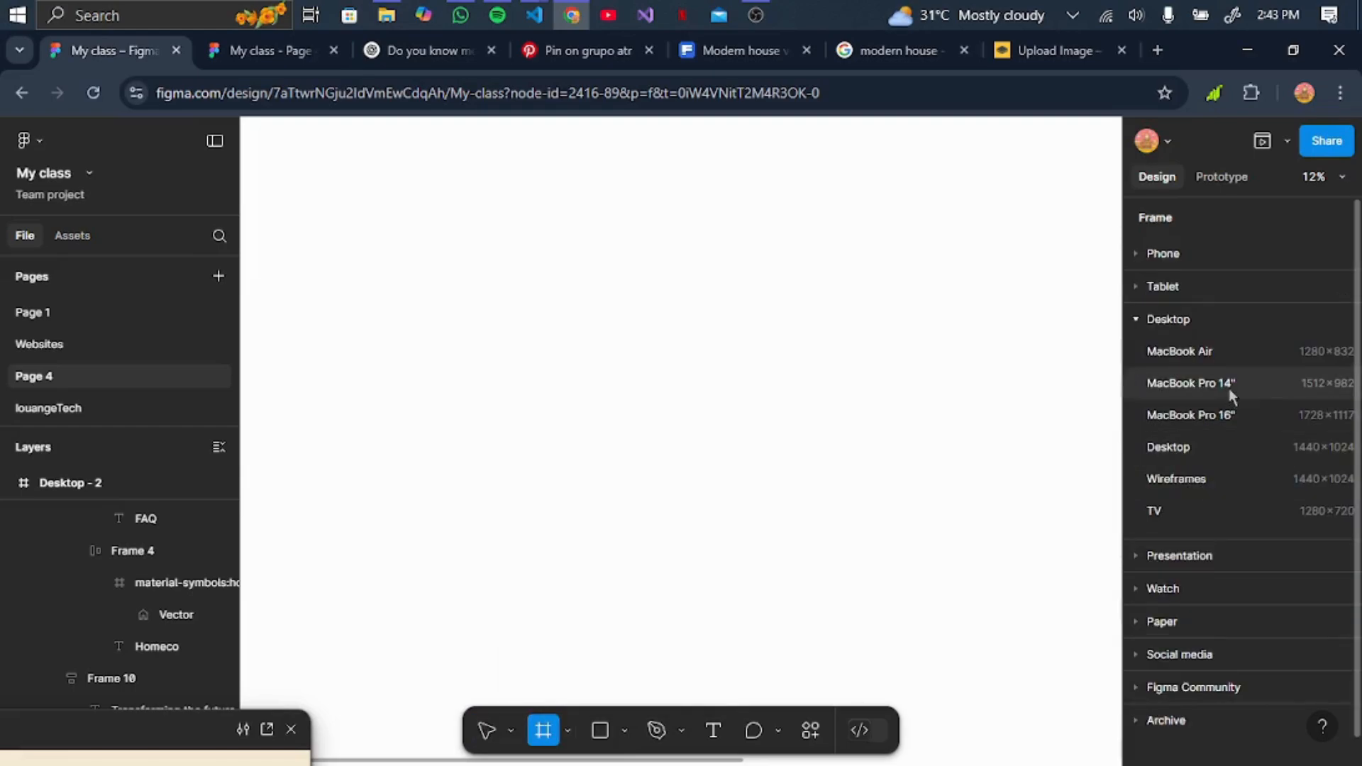
pyautogui.click(1219, 449)
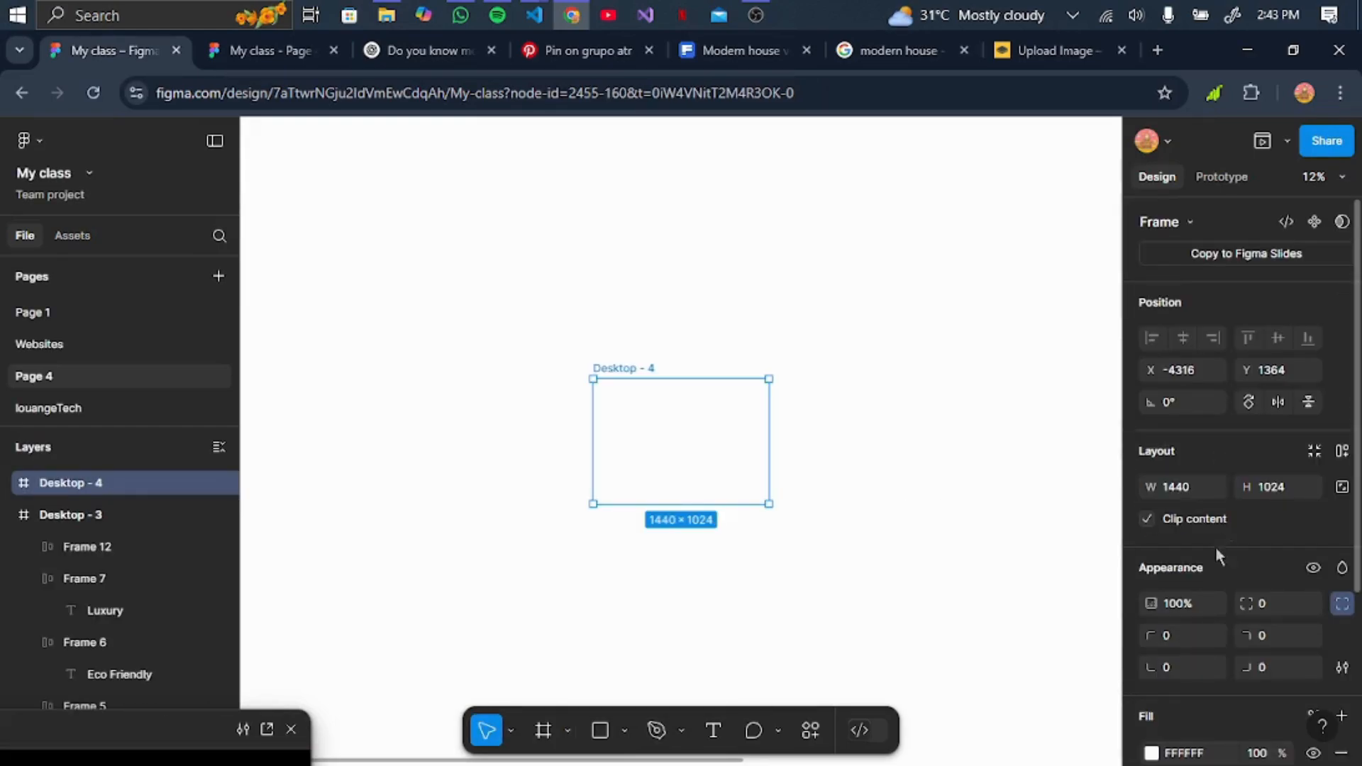
# Add a layout grid to the new desktop frame, change it to columns and set the count to 12.
pyautogui.scroll(-3, 1201, 560)
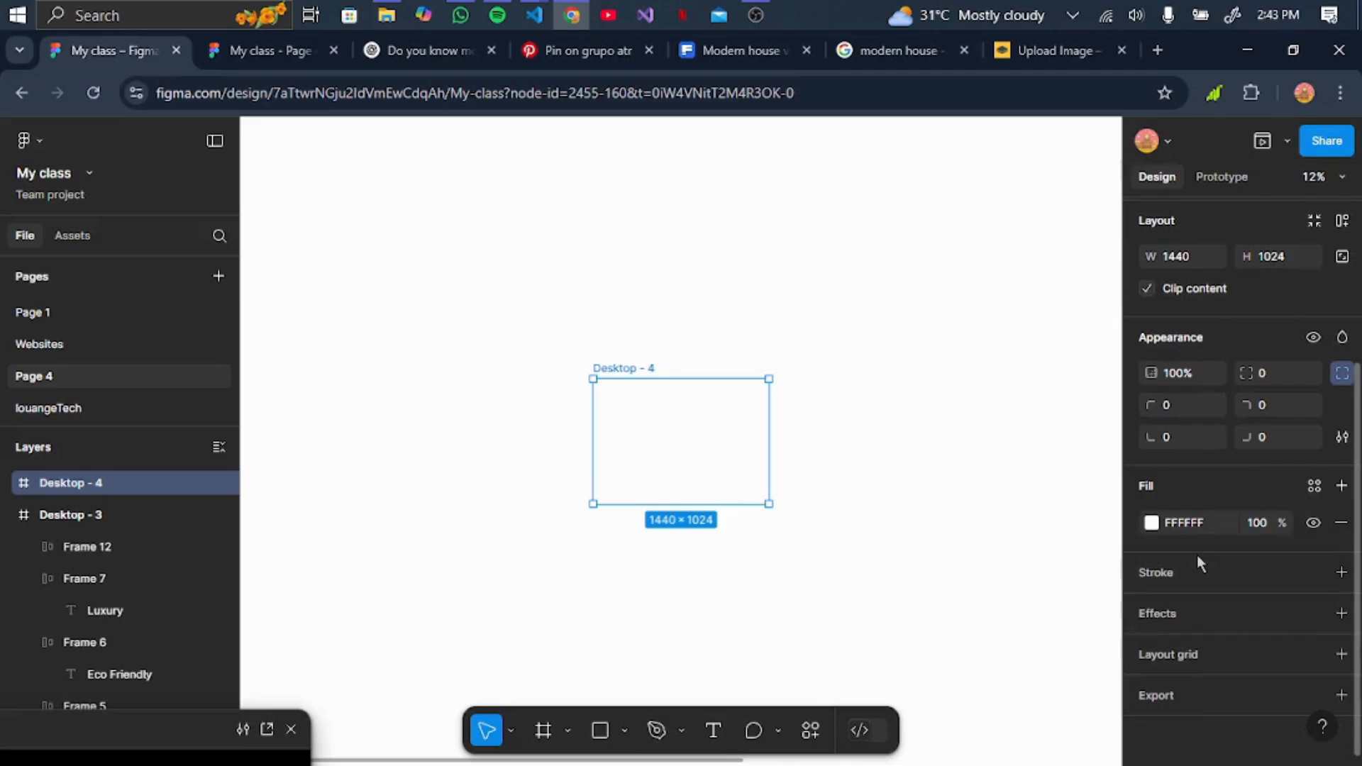
pyautogui.click(1170, 657)
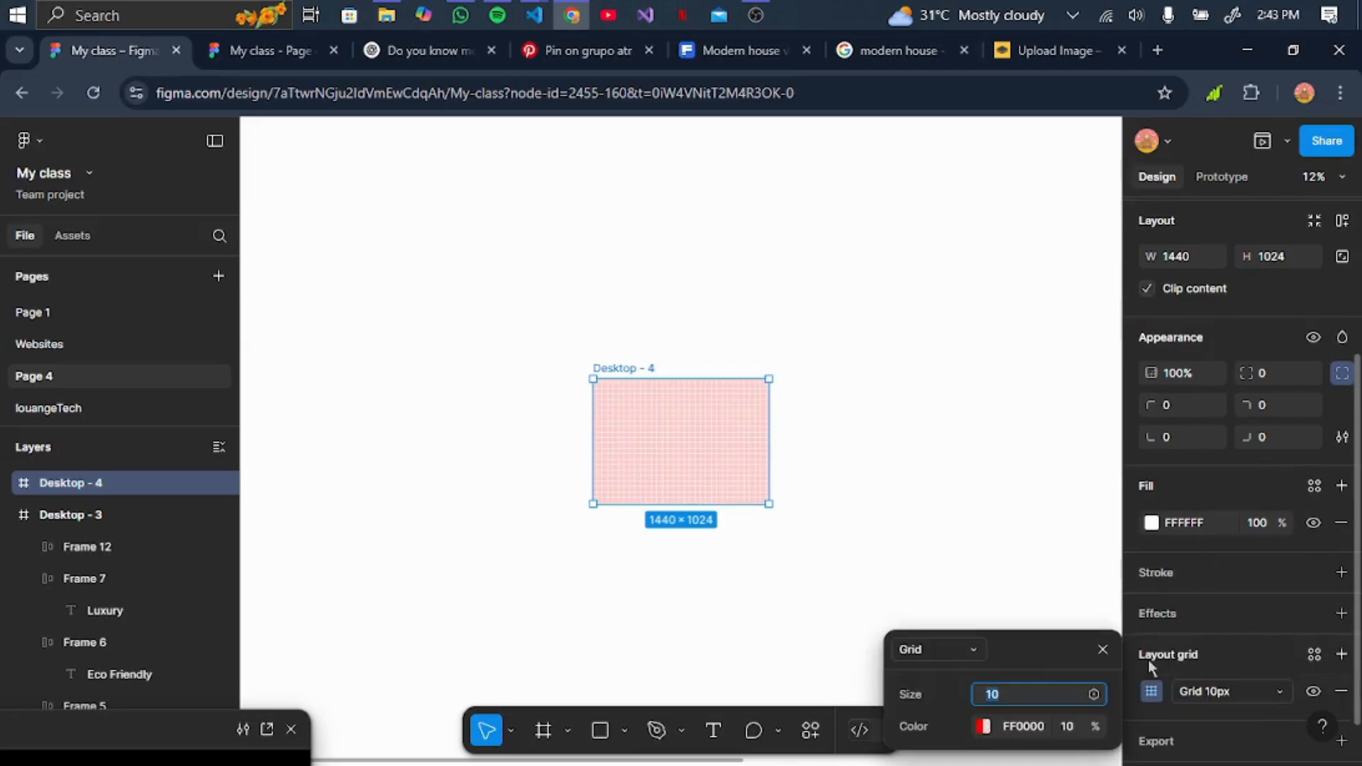
pyautogui.click(973, 650)
pyautogui.click(947, 671)
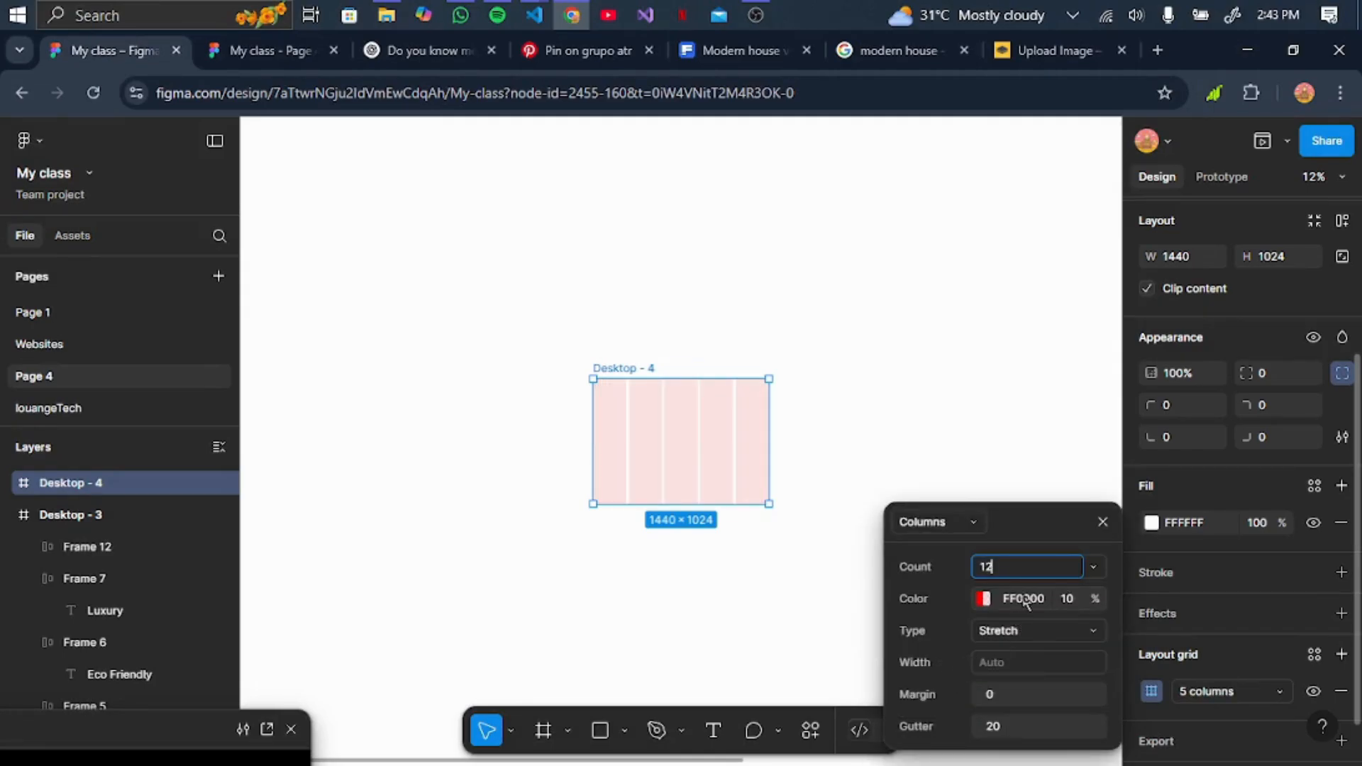
pyautogui.write('12')
# Set the column grid's type to Center, with a column width of 70 and a gutter of 40.
pyautogui.click(1044, 628)
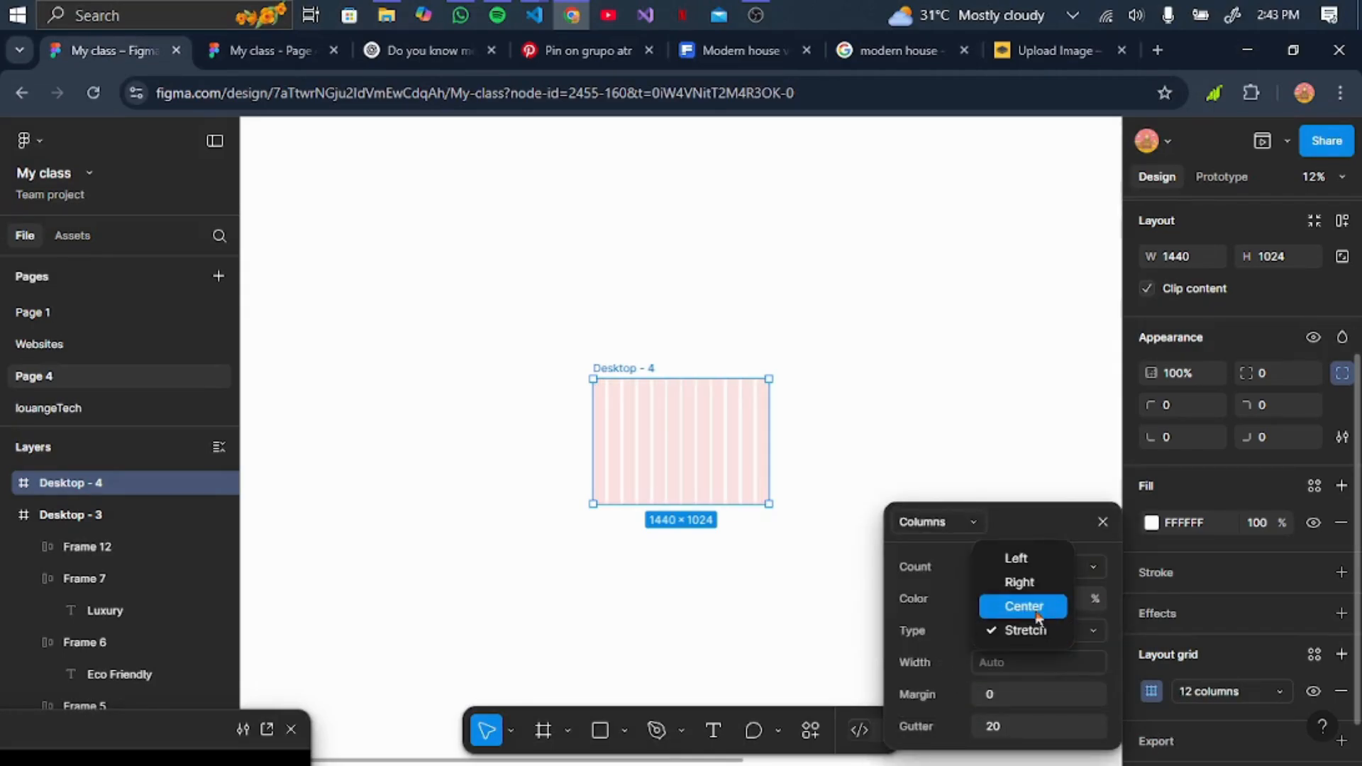
pyautogui.click(1038, 607)
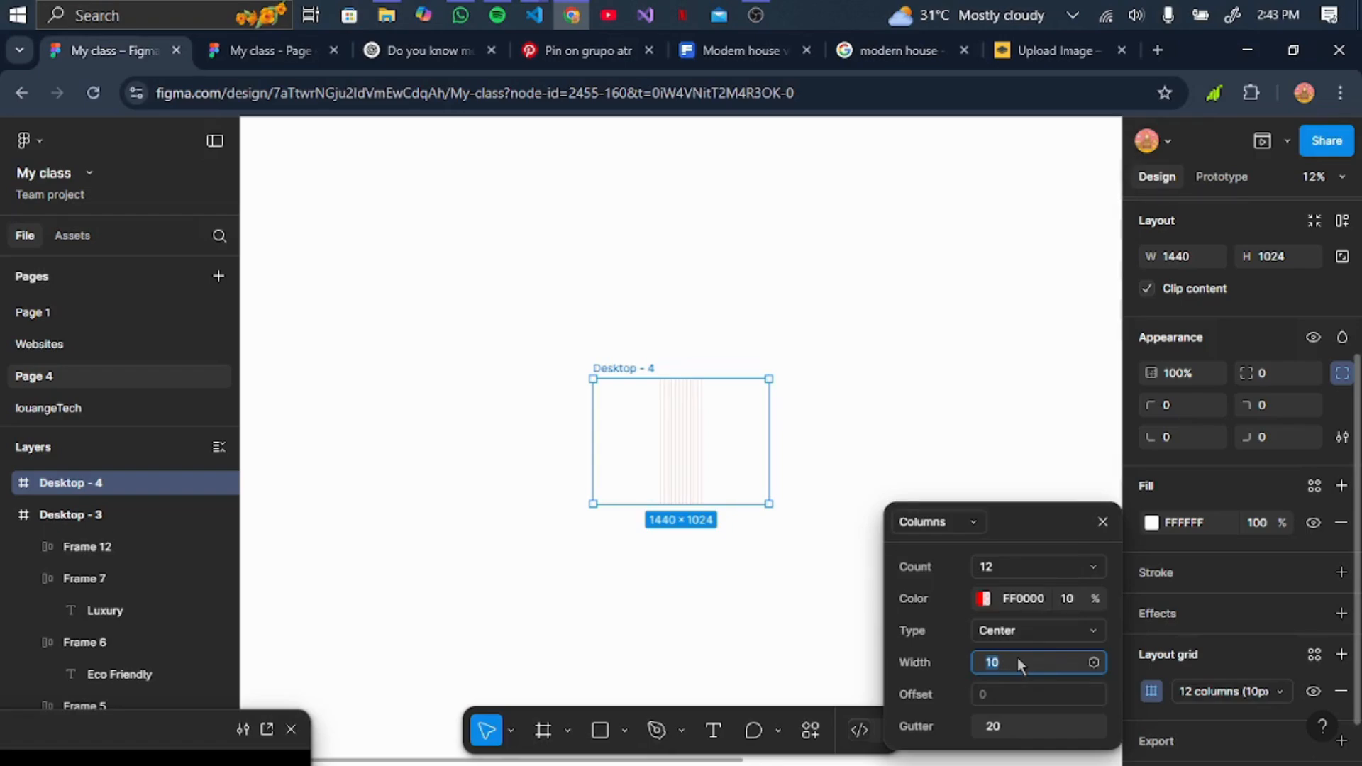
pyautogui.write('70')
pyautogui.click(1008, 720)
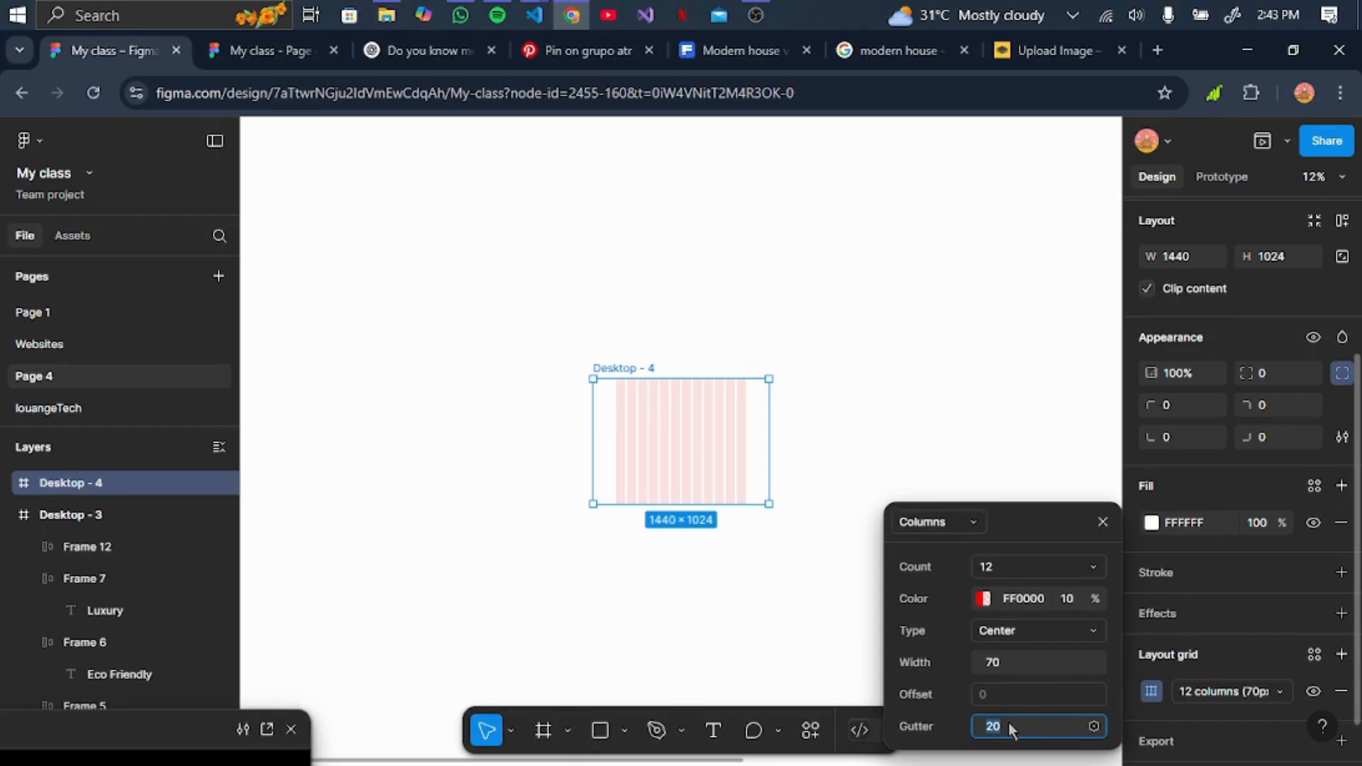
pyautogui.write('40')
pyautogui.press('Return')
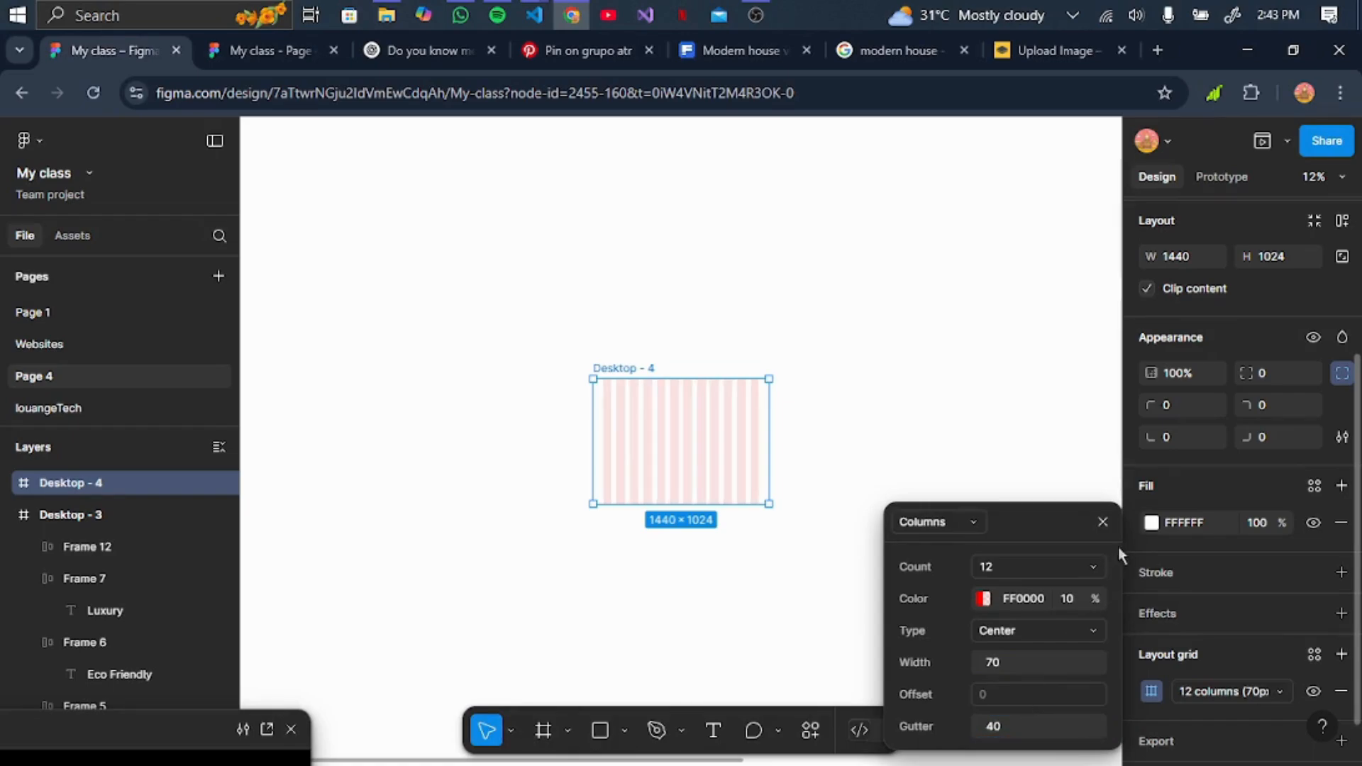
pyautogui.click(1103, 524)
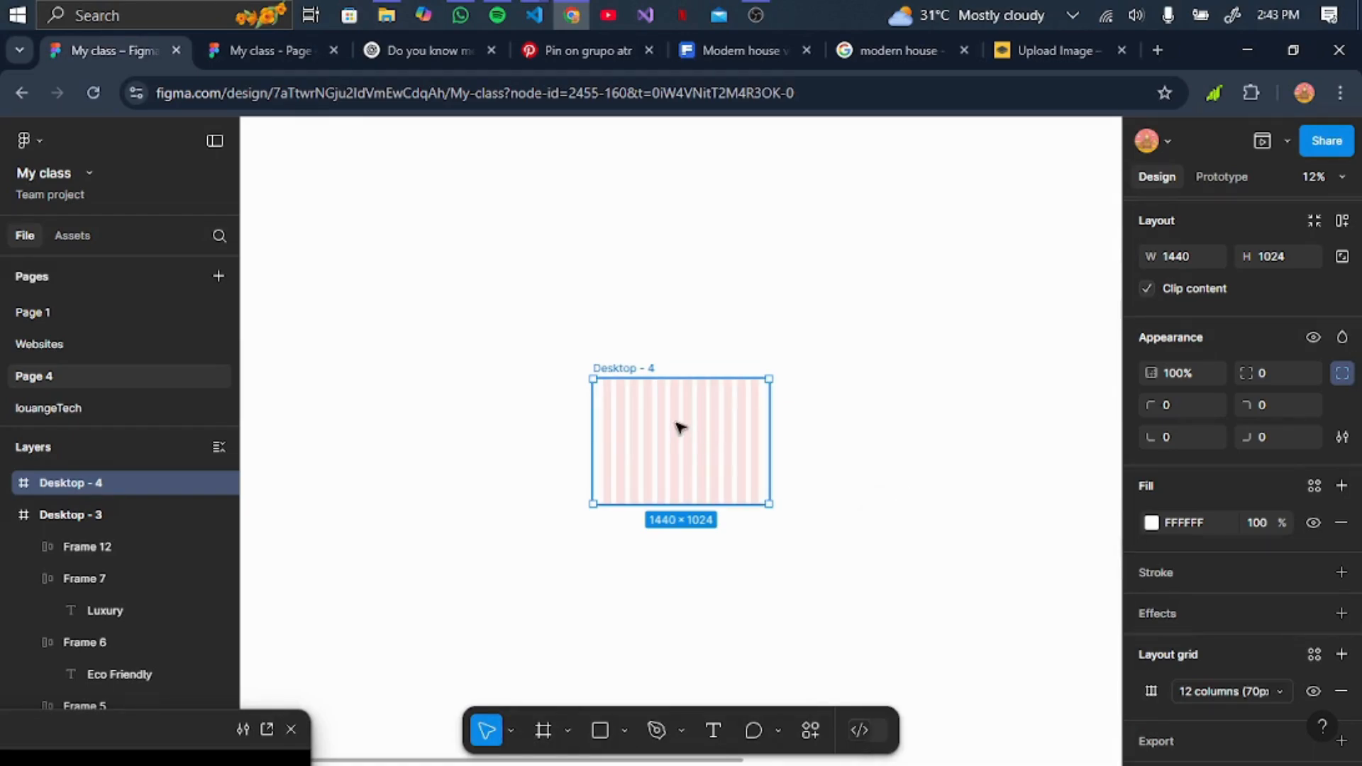
# Change the desktop frame's fill to the cream page colour F5EAD4.
pyautogui.scroll(3, 661, 425)
pyautogui.scroll(3, 664, 426)
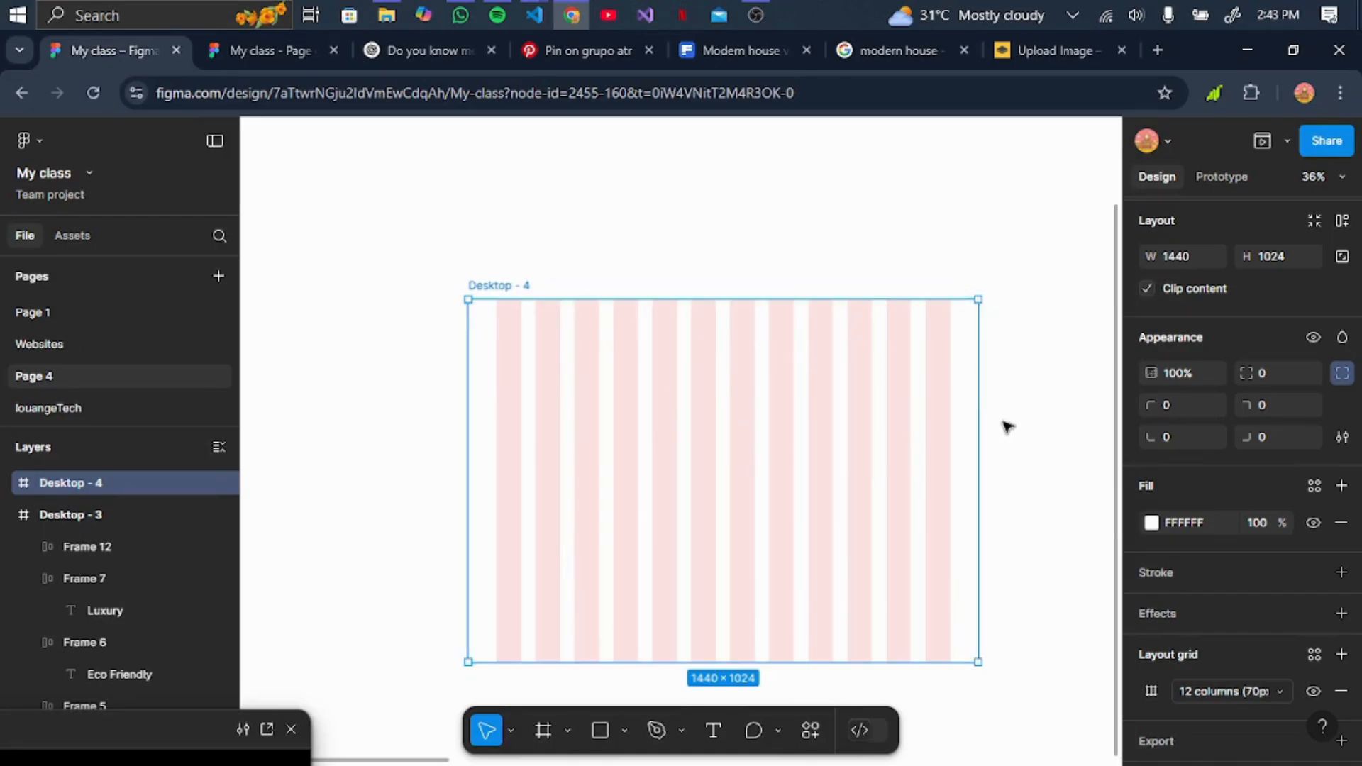
pyautogui.click(1149, 524)
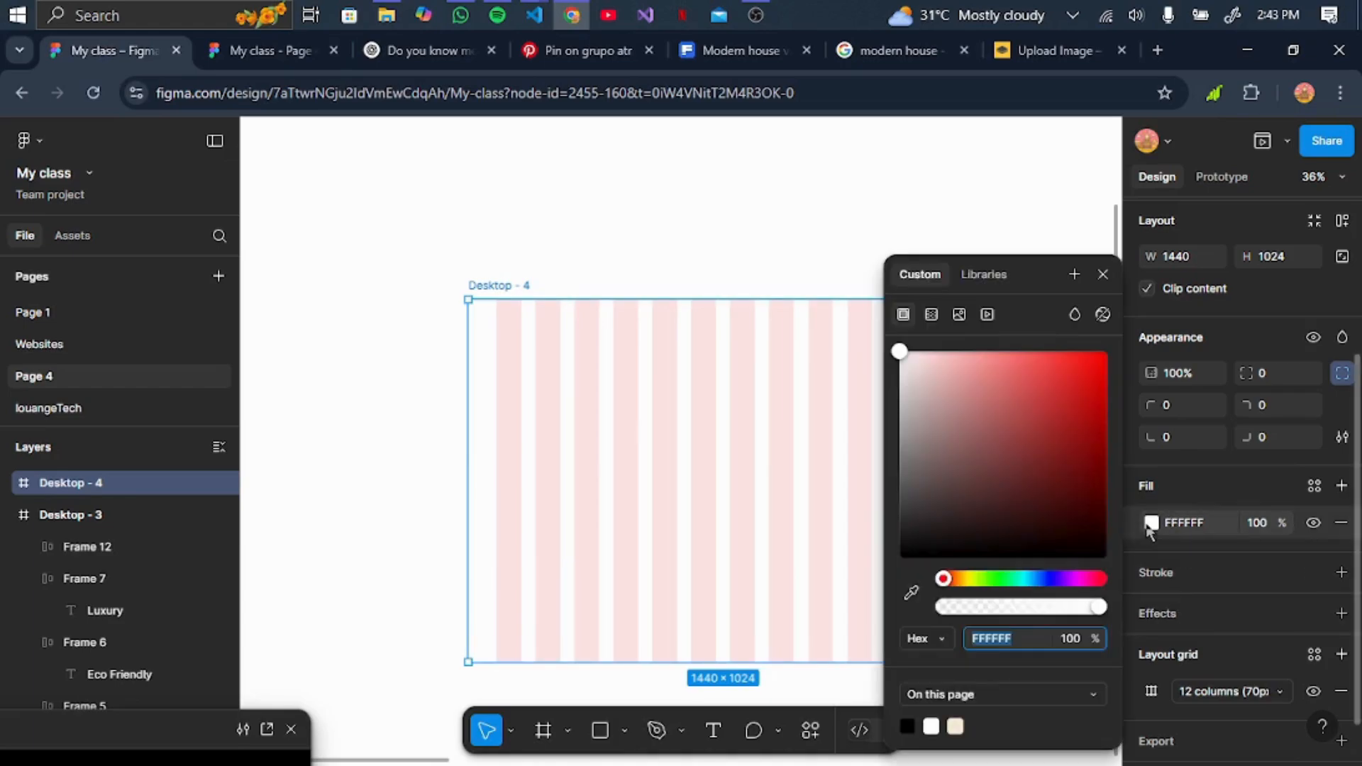
pyautogui.click(956, 726)
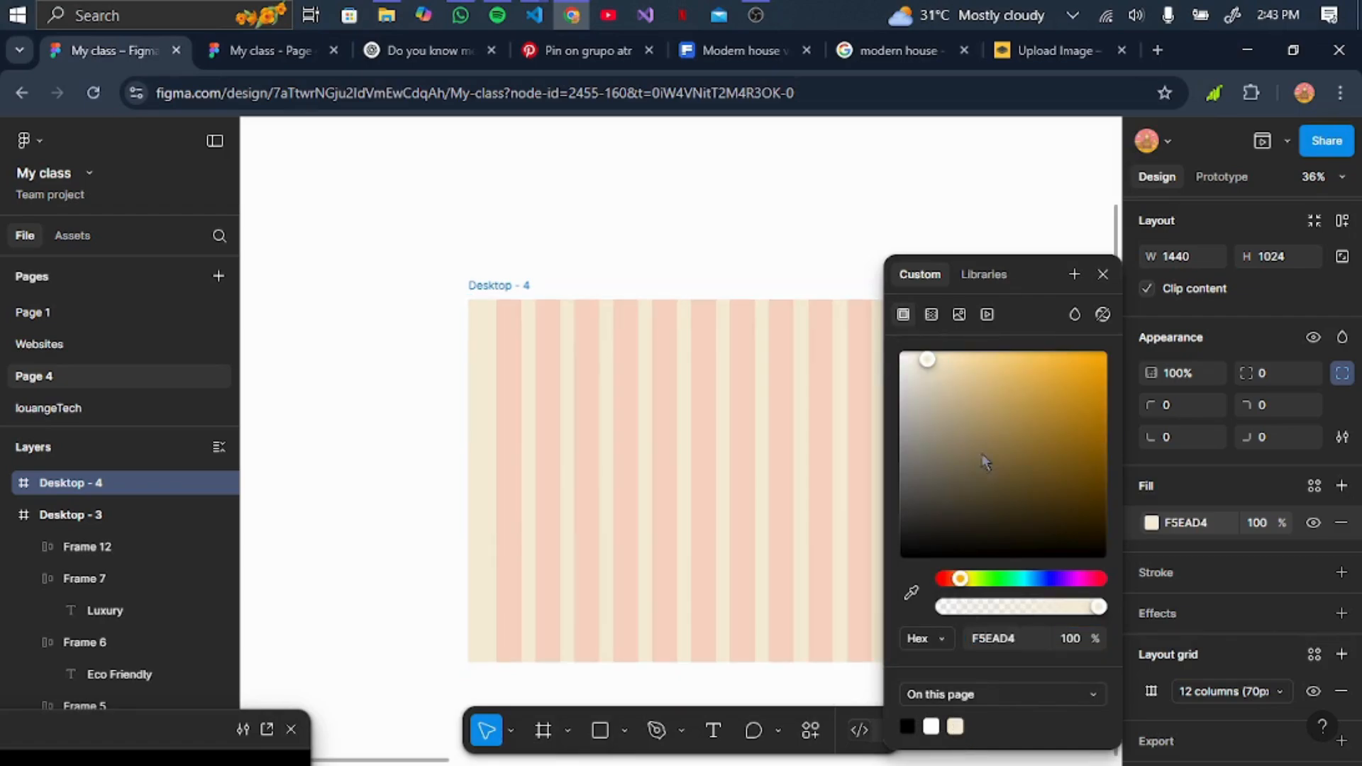
pyautogui.click(1102, 276)
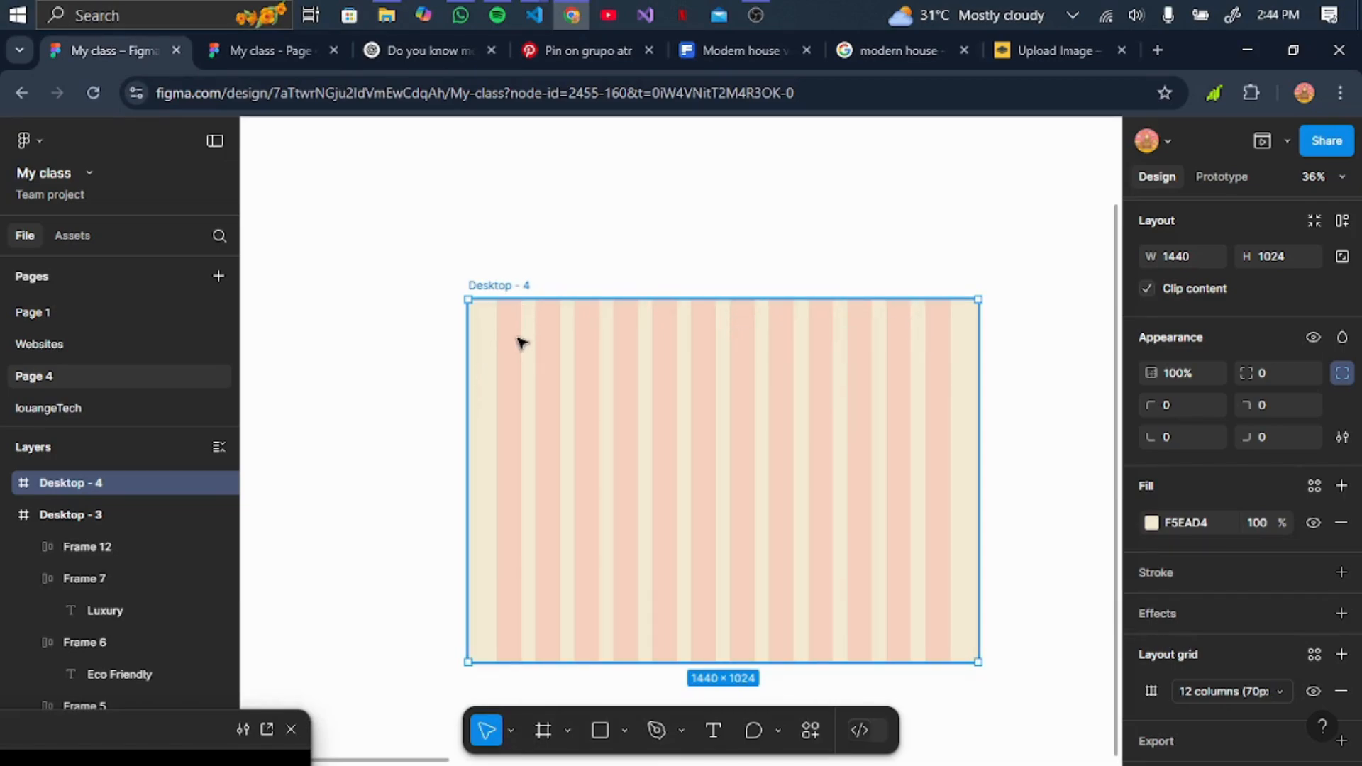
pyautogui.press('o')
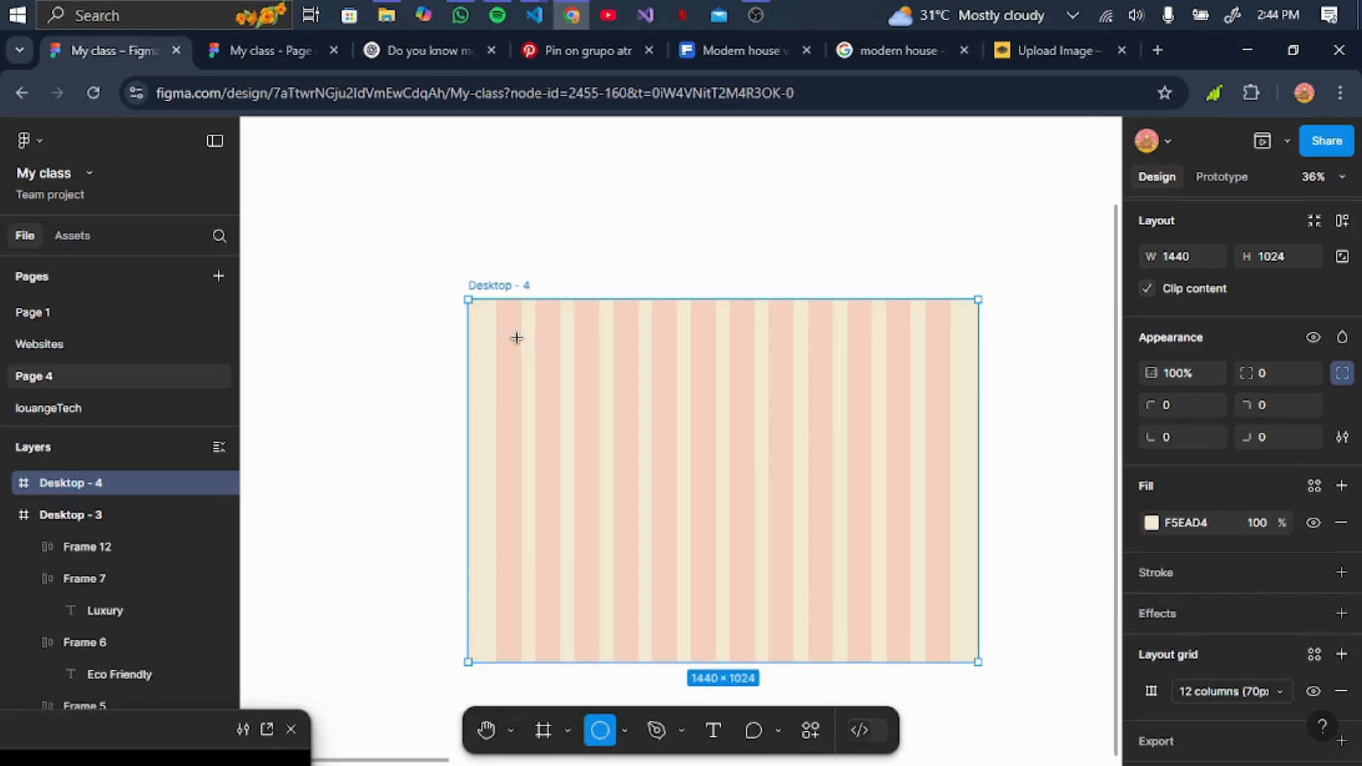
pyautogui.click(565, 343)
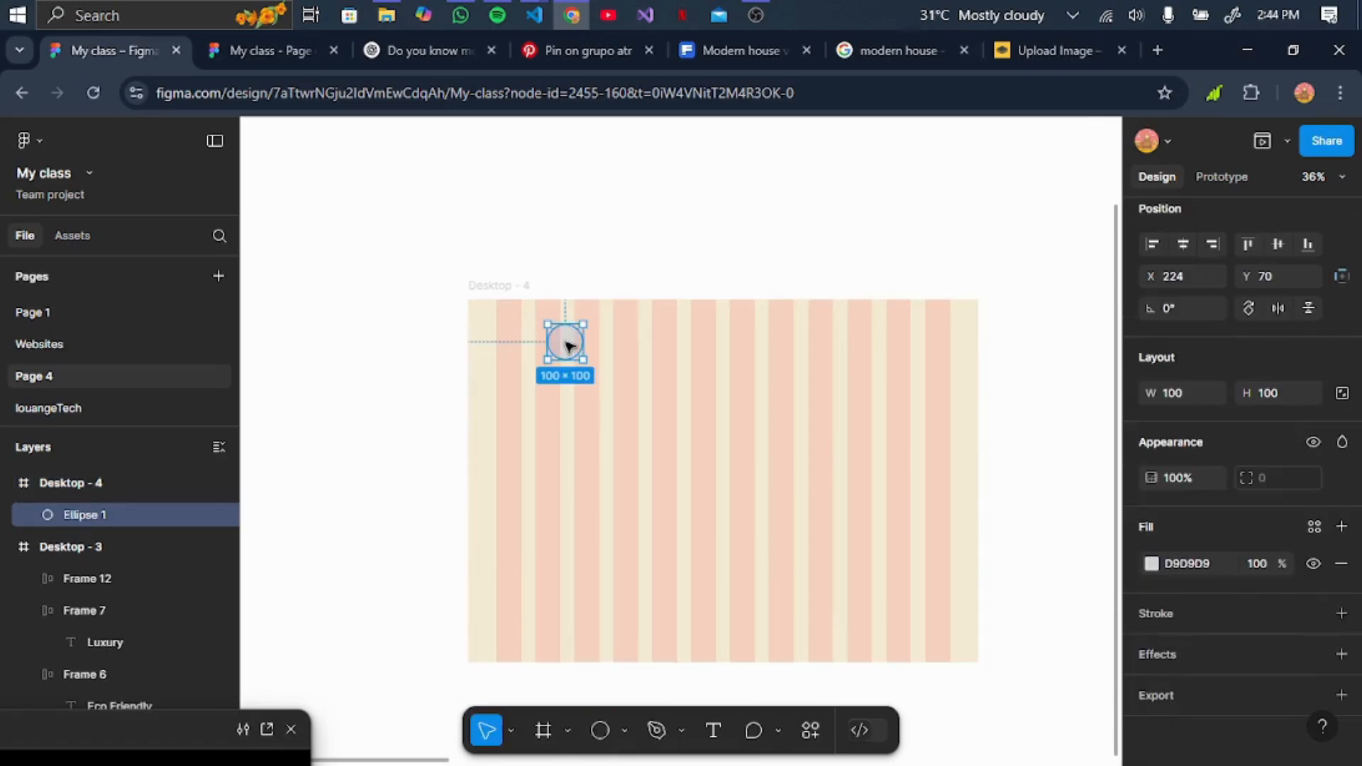
pyautogui.press('Delete')
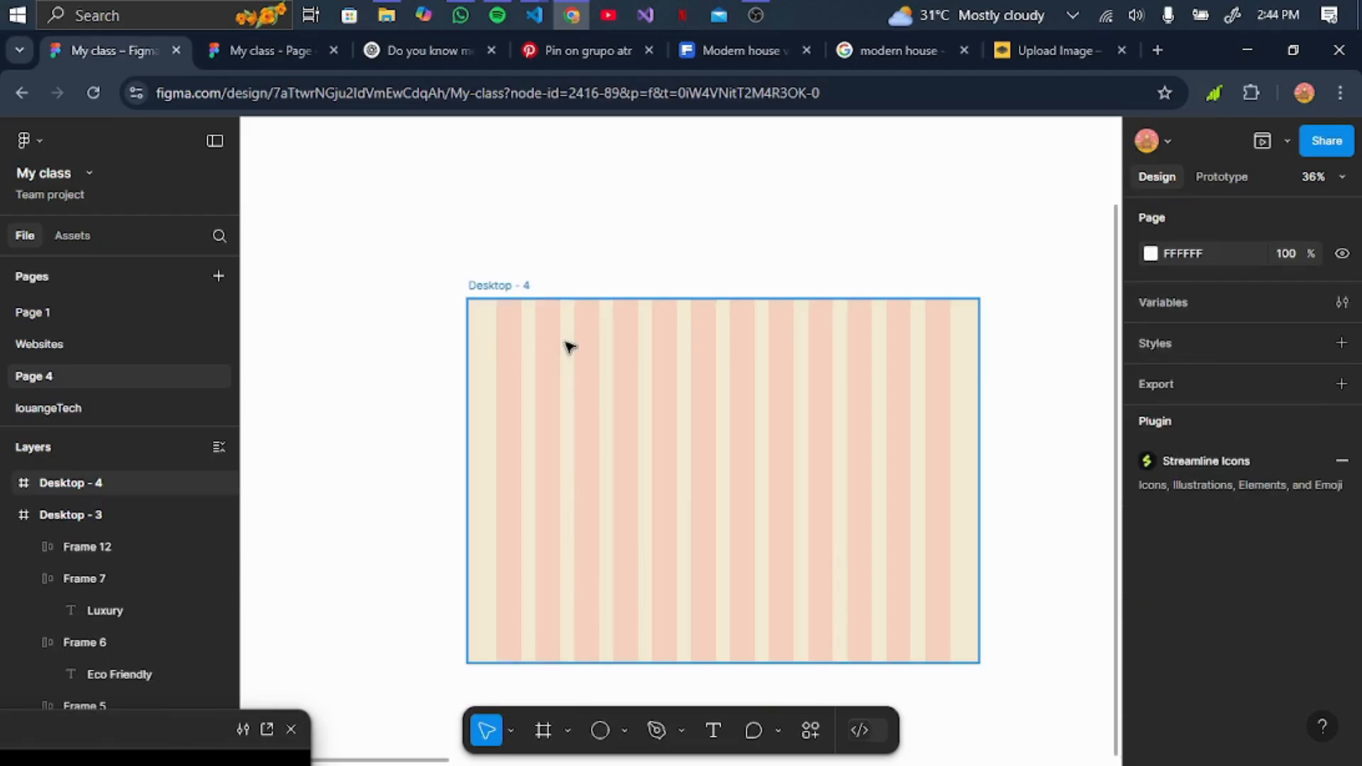
# Add the text "HomeCo" in the upper-left area of the desktop frame for the site name.
pyautogui.press('t')
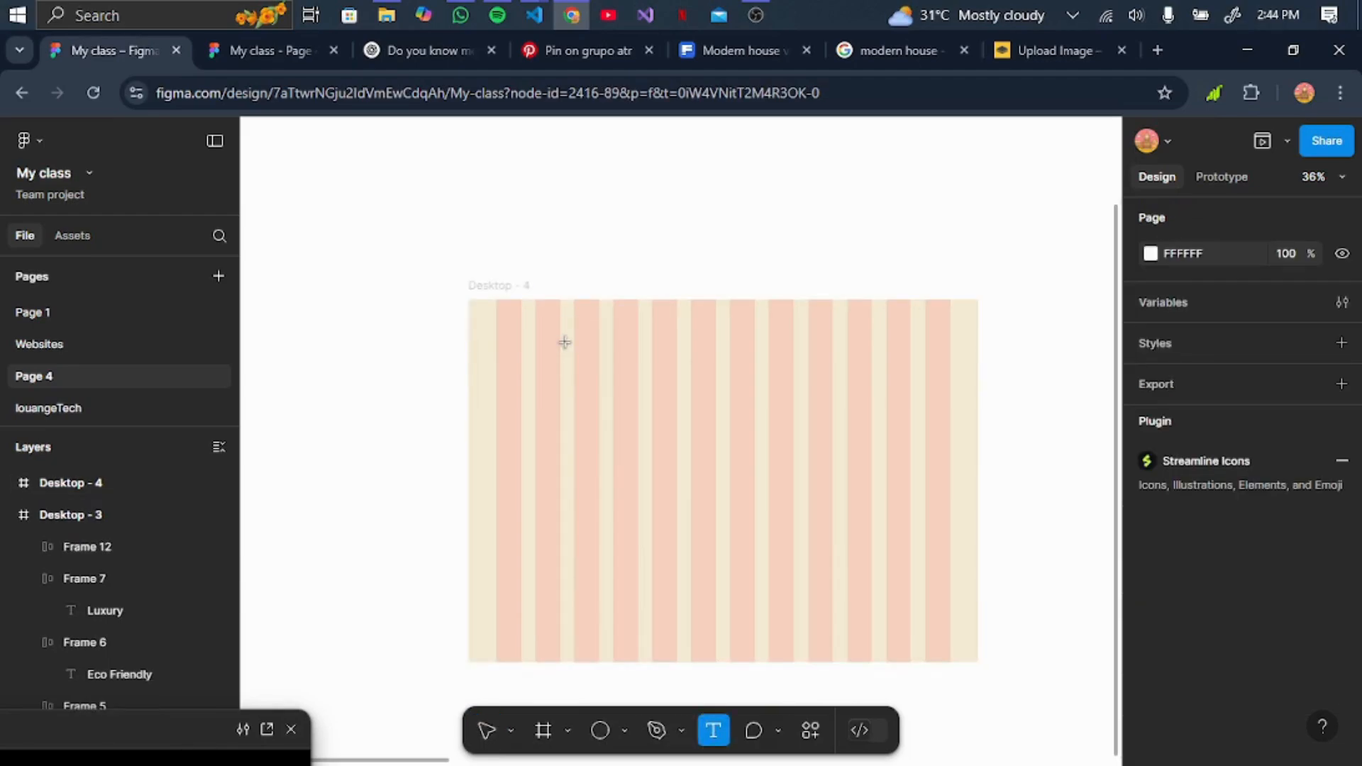
pyautogui.click(571, 347)
pyautogui.write('Home')
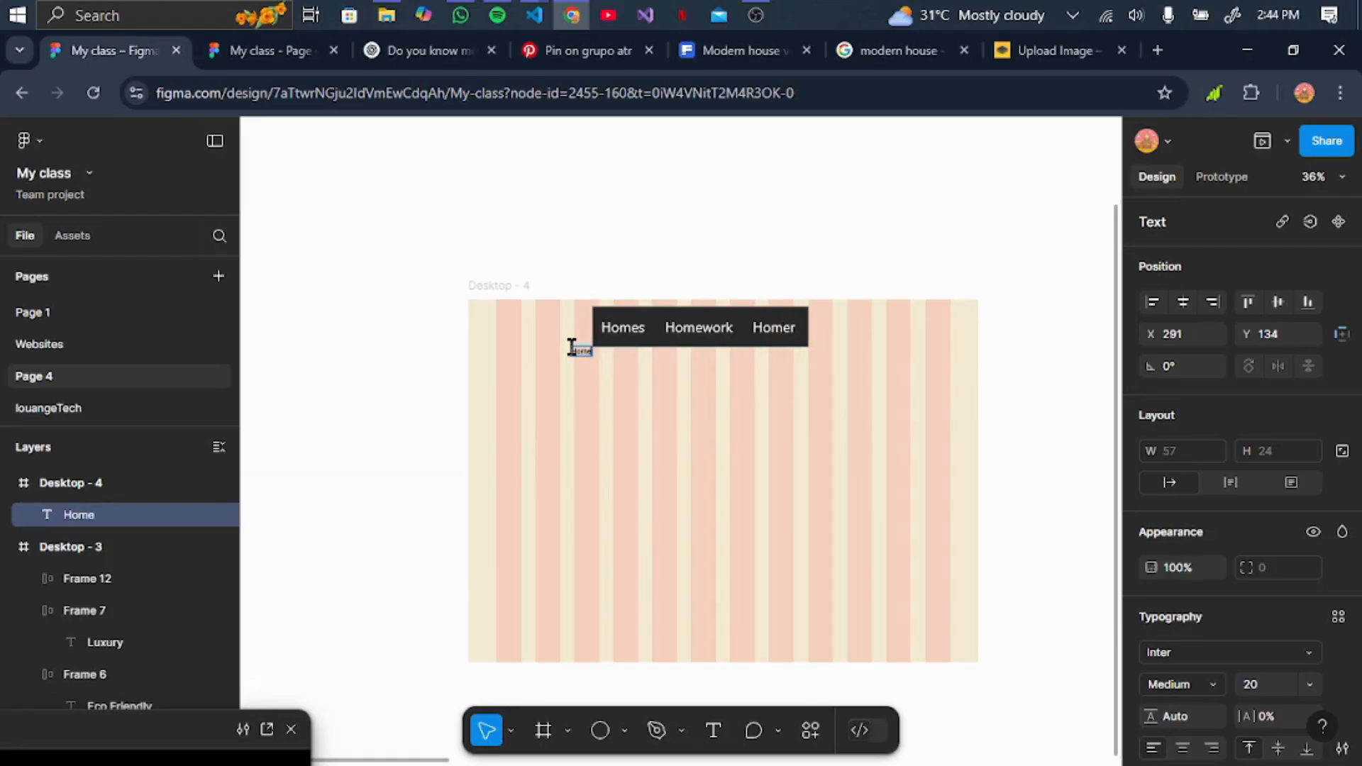
pyautogui.write('Co')
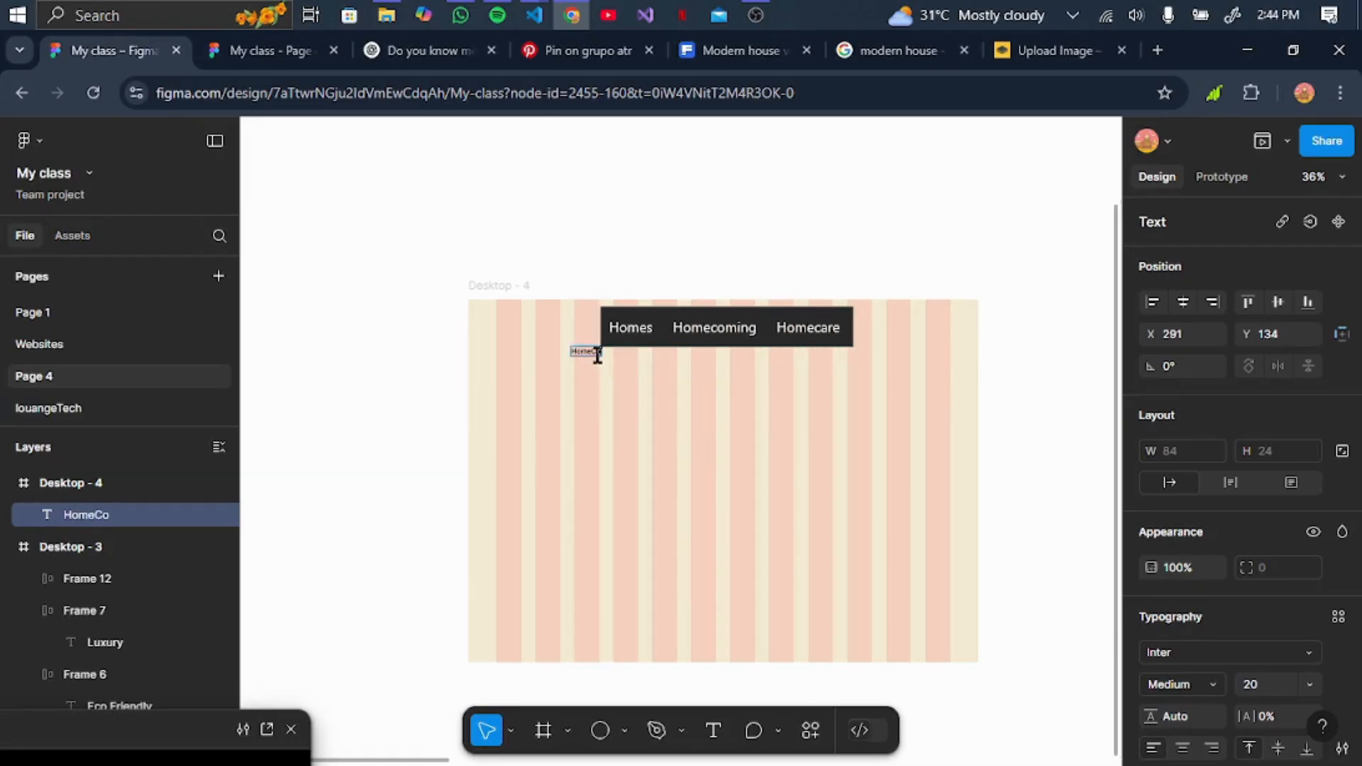
# Set the "HomeCo" text to size 24 and move it to the frame's upper-left corner, about X 90, Y 89.
pyautogui.doubleClick(597, 354)
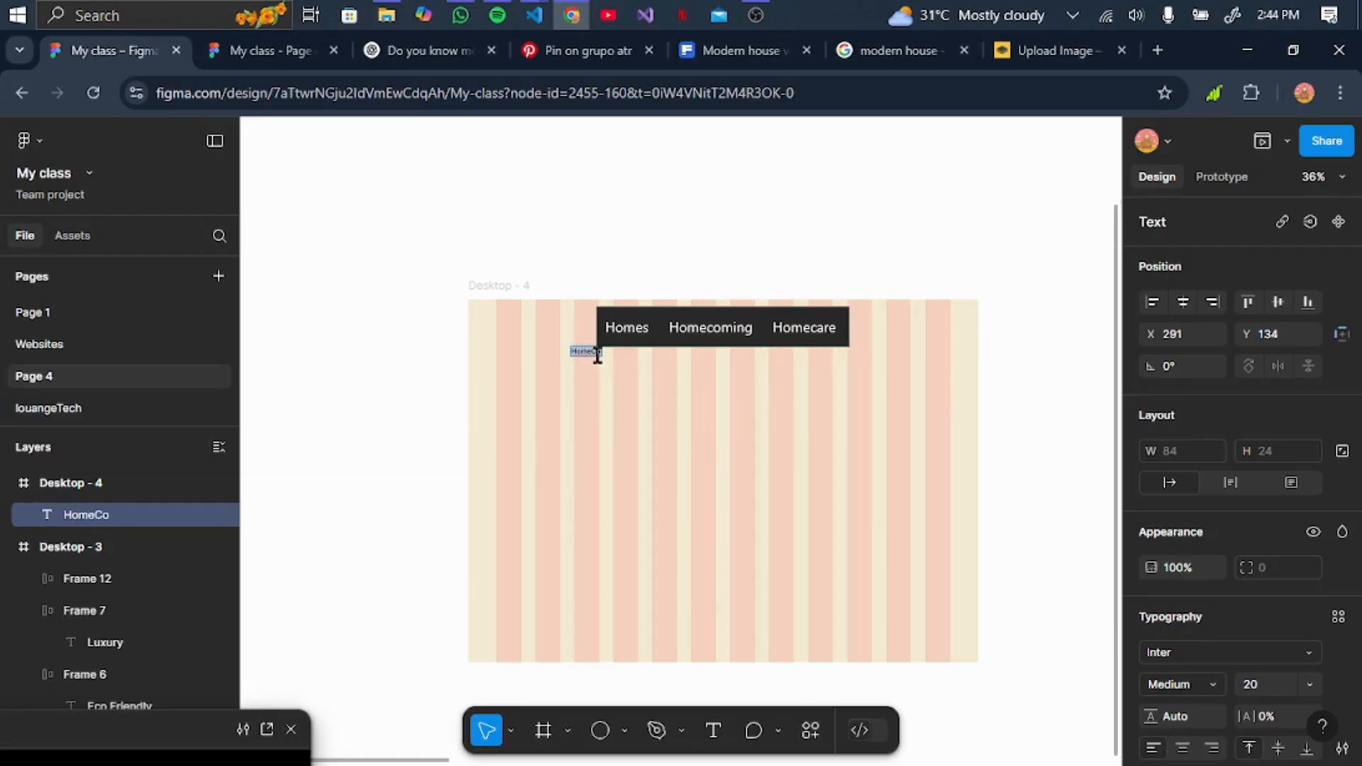
pyautogui.click(1308, 687)
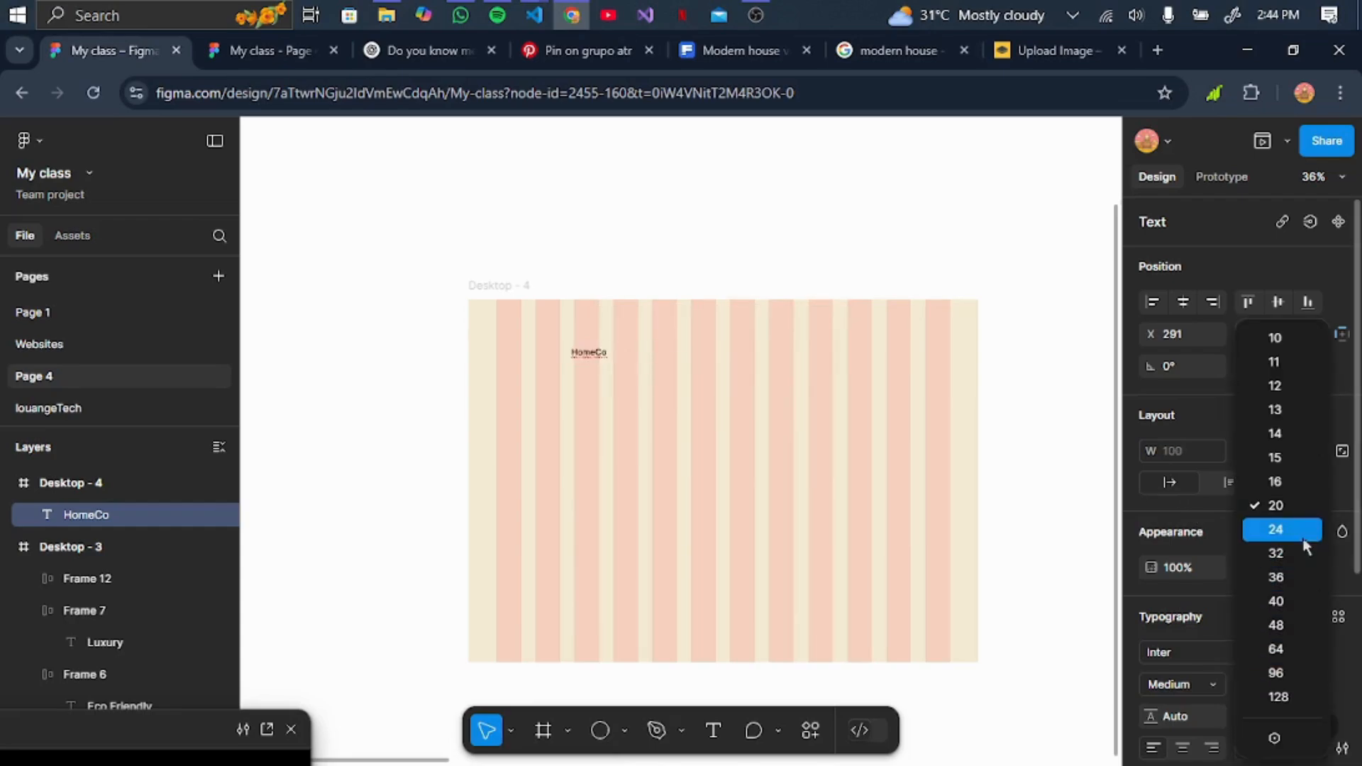
pyautogui.click(1303, 529)
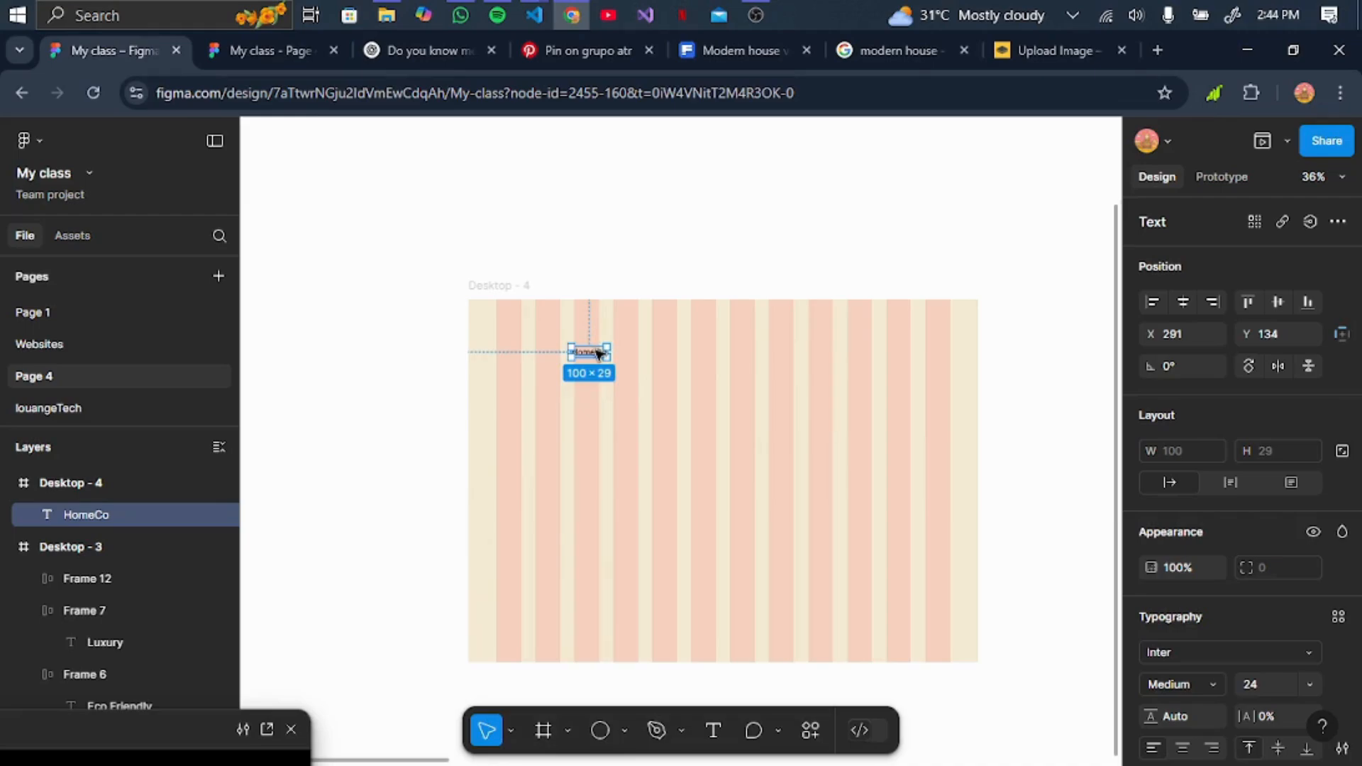
pyautogui.moveTo(600, 352); pyautogui.dragTo(528, 338)
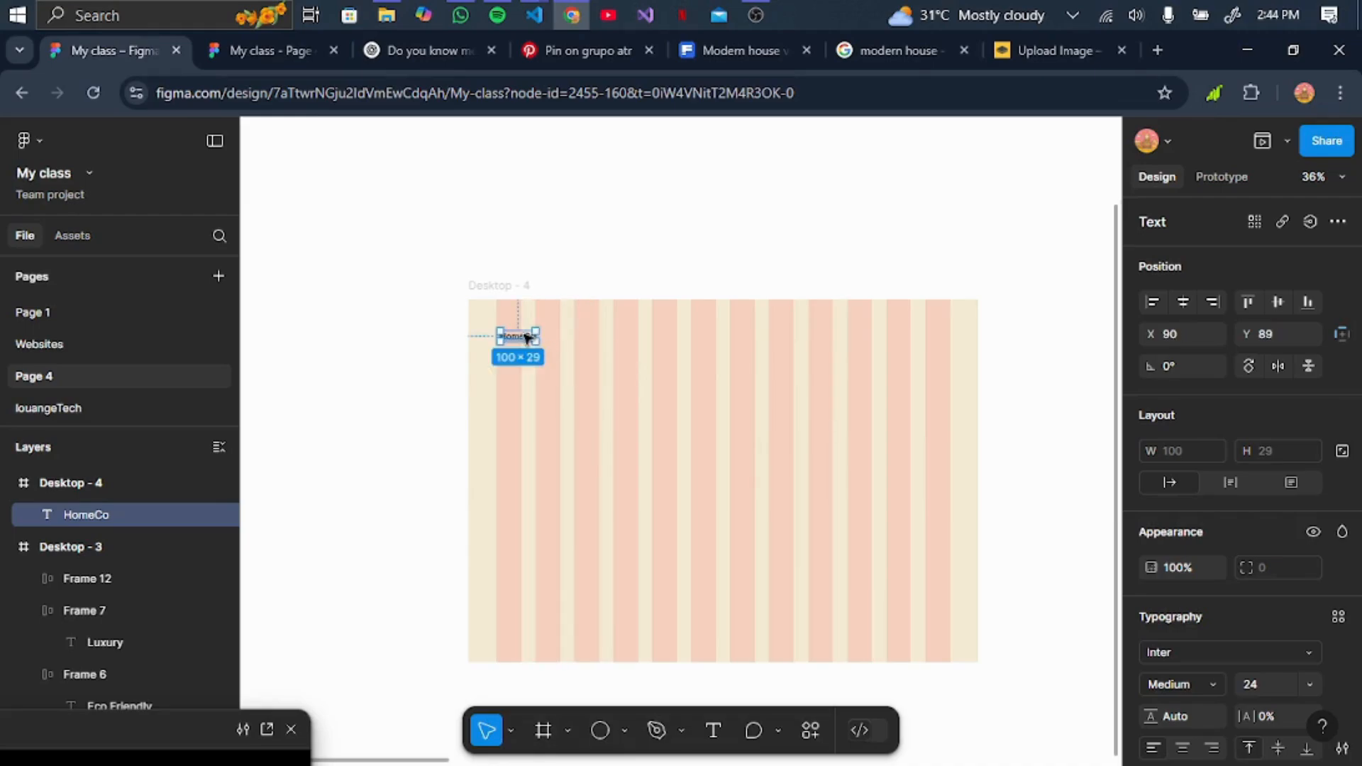
pyautogui.click(738, 356)
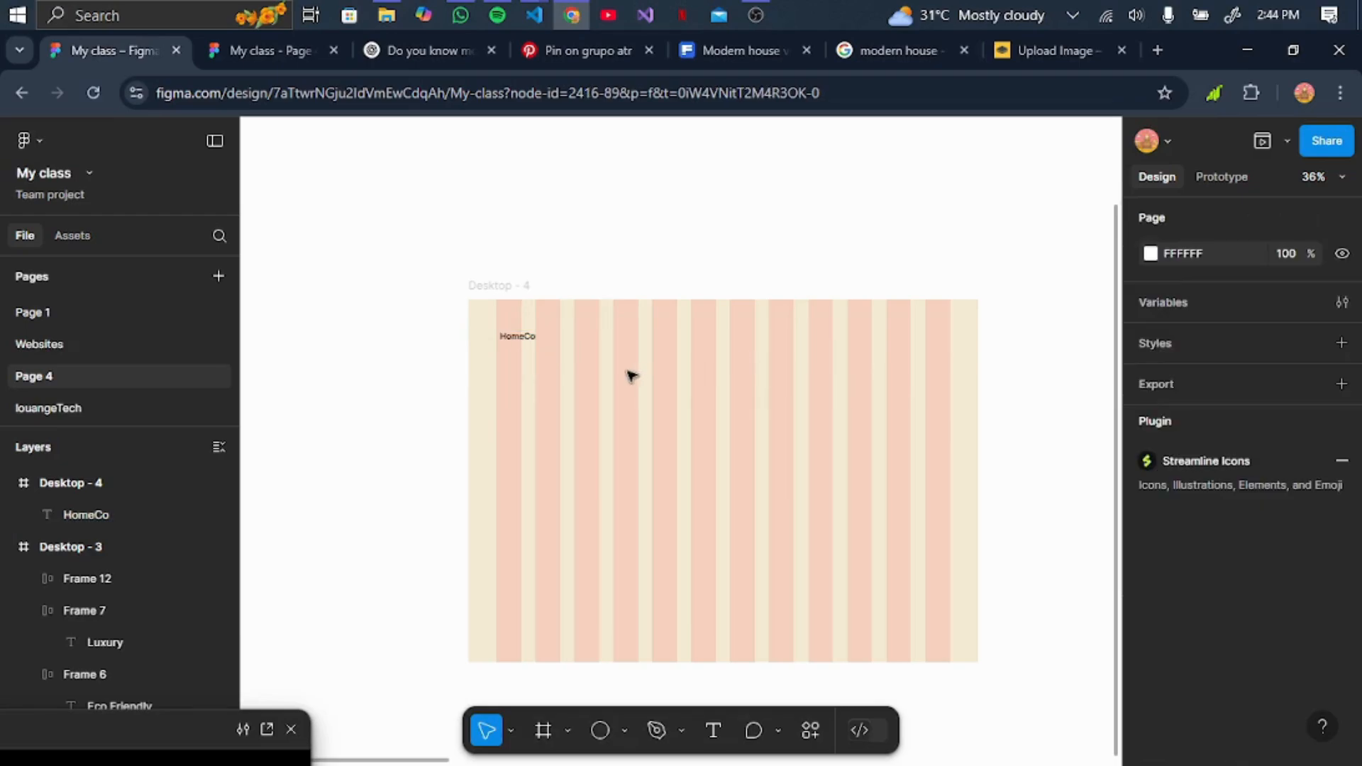
# Add the navigation text "Home" to the right of the site name, at about X 457, Y 149.
pyautogui.press('t')
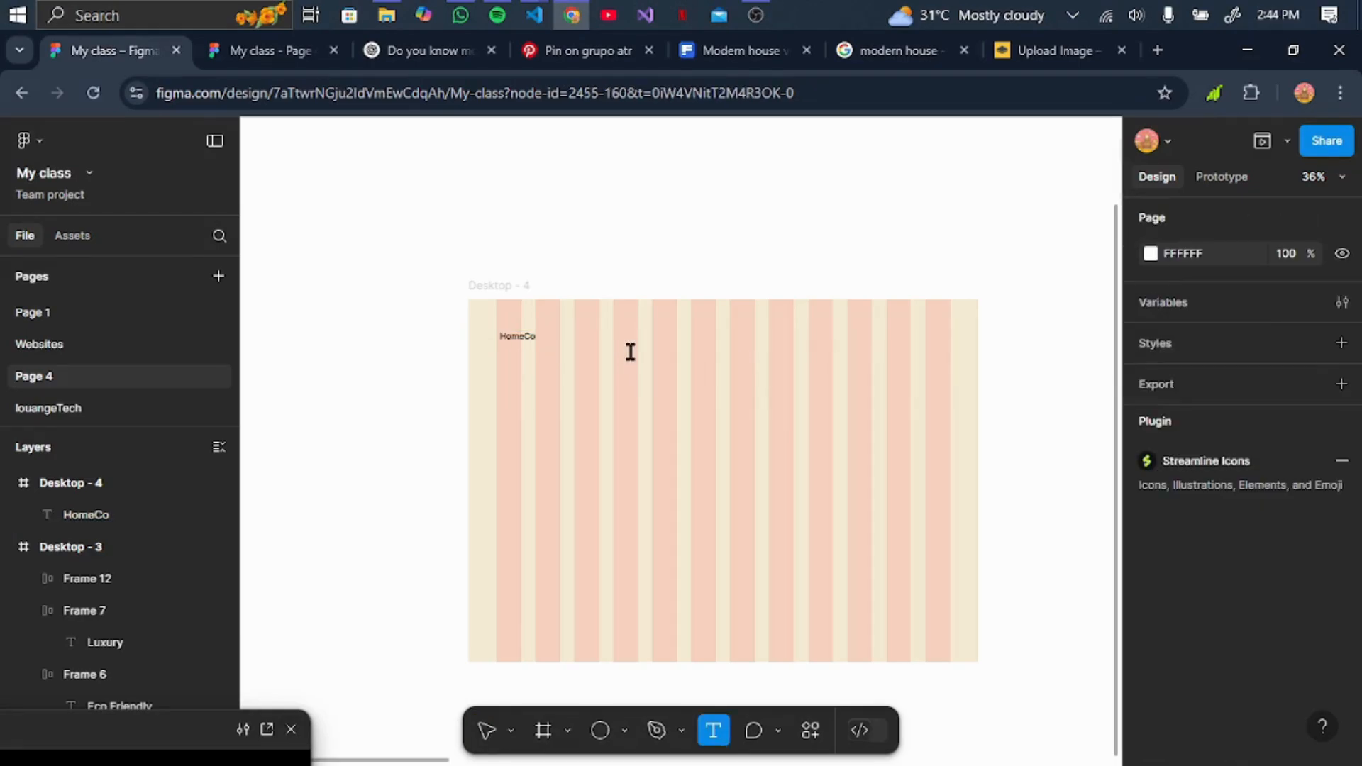
pyautogui.click(645, 353)
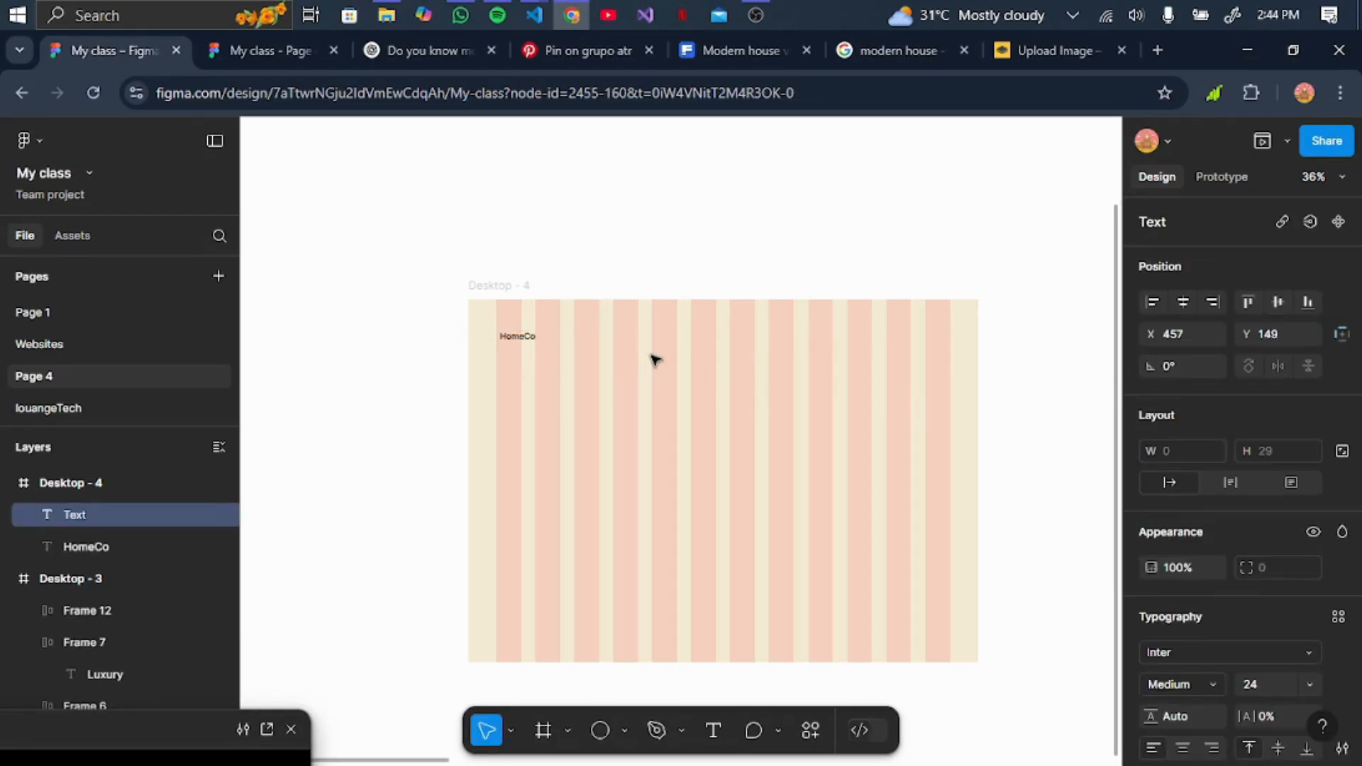
pyautogui.write('Home')
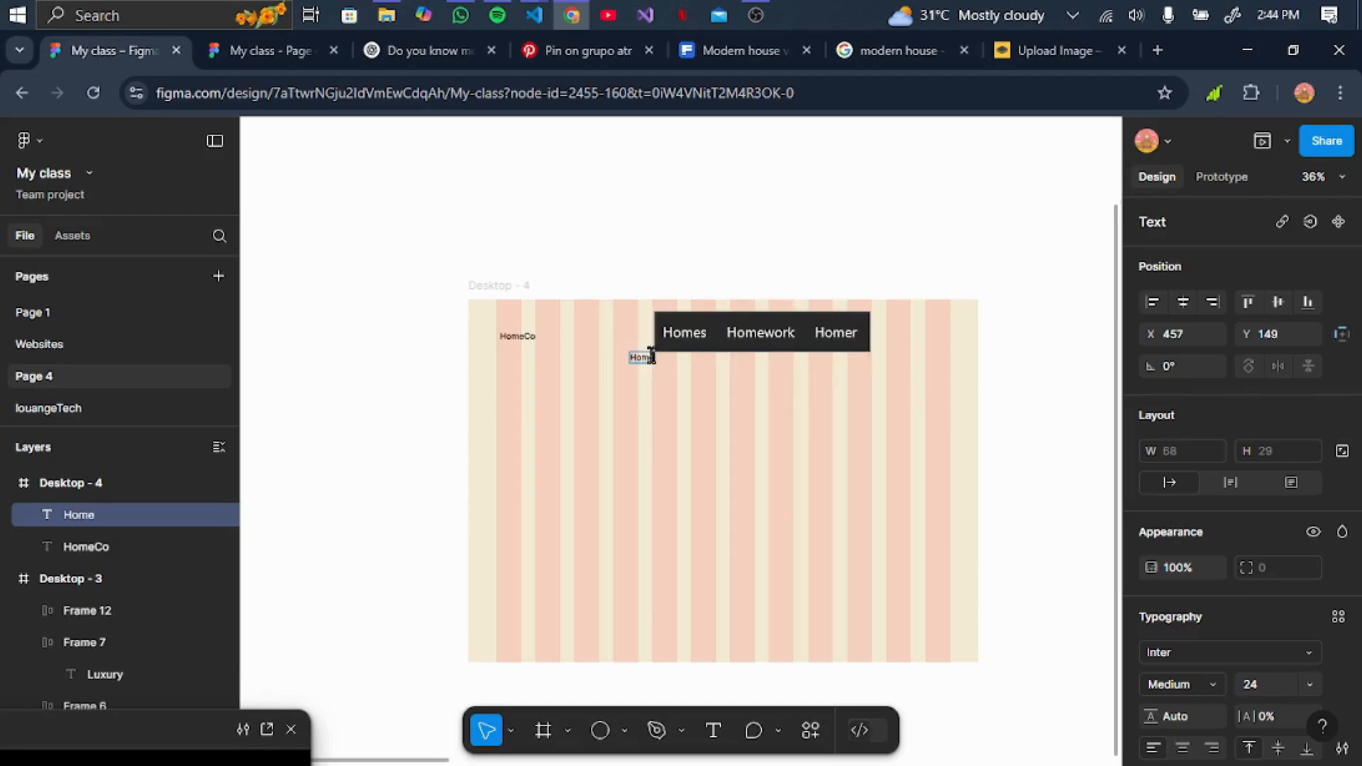
pyautogui.press('Escape')
# Add the navigation text "About" below and to the right of "Home", at about X 632, Y 202.
pyautogui.press('Return')
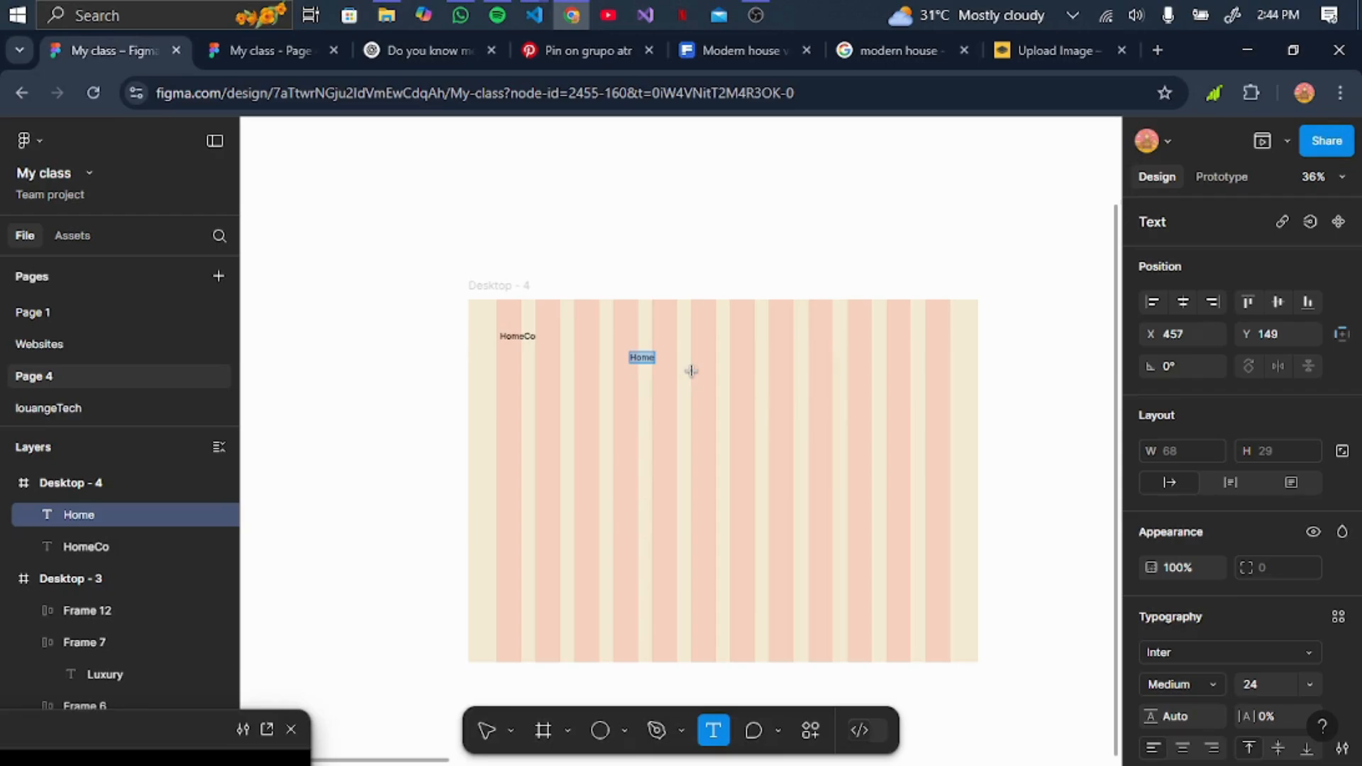
pyautogui.click(691, 370)
pyautogui.write('A')
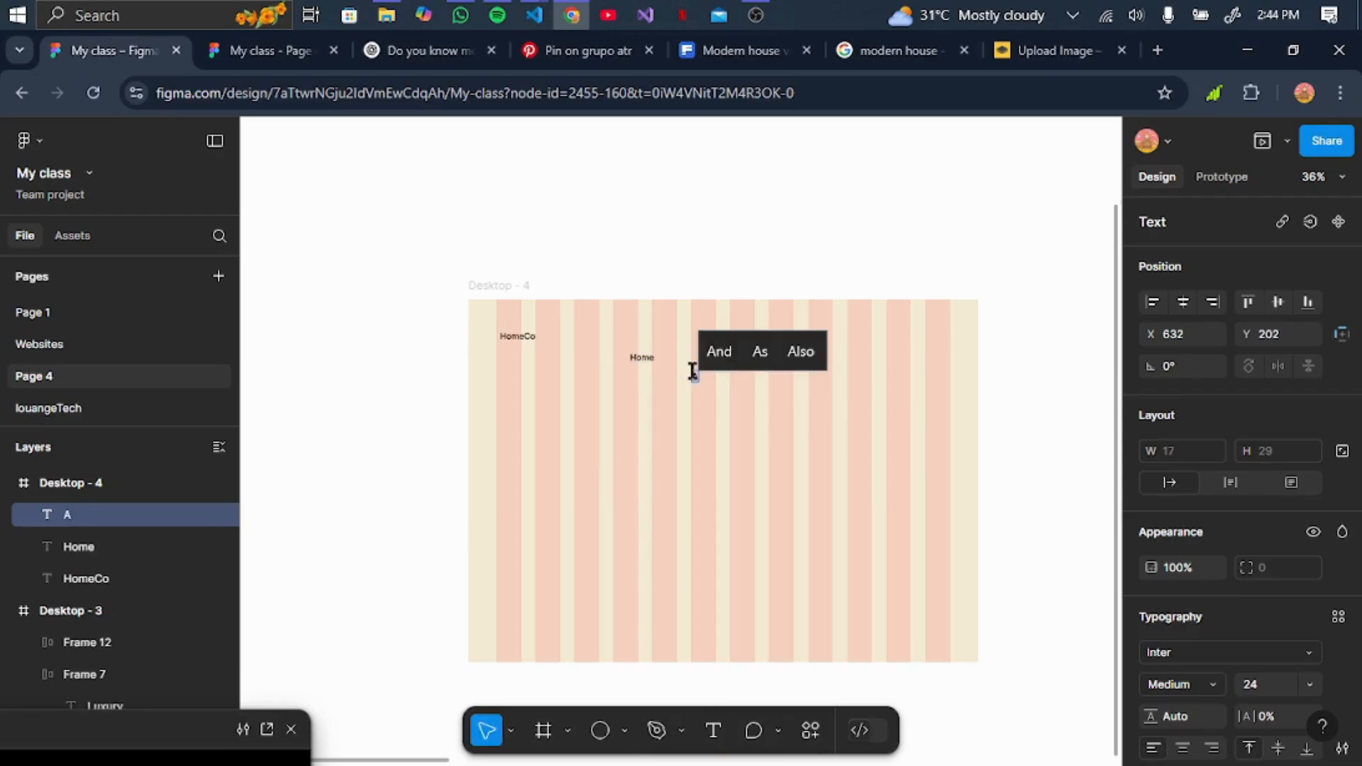
pyautogui.write('bout')
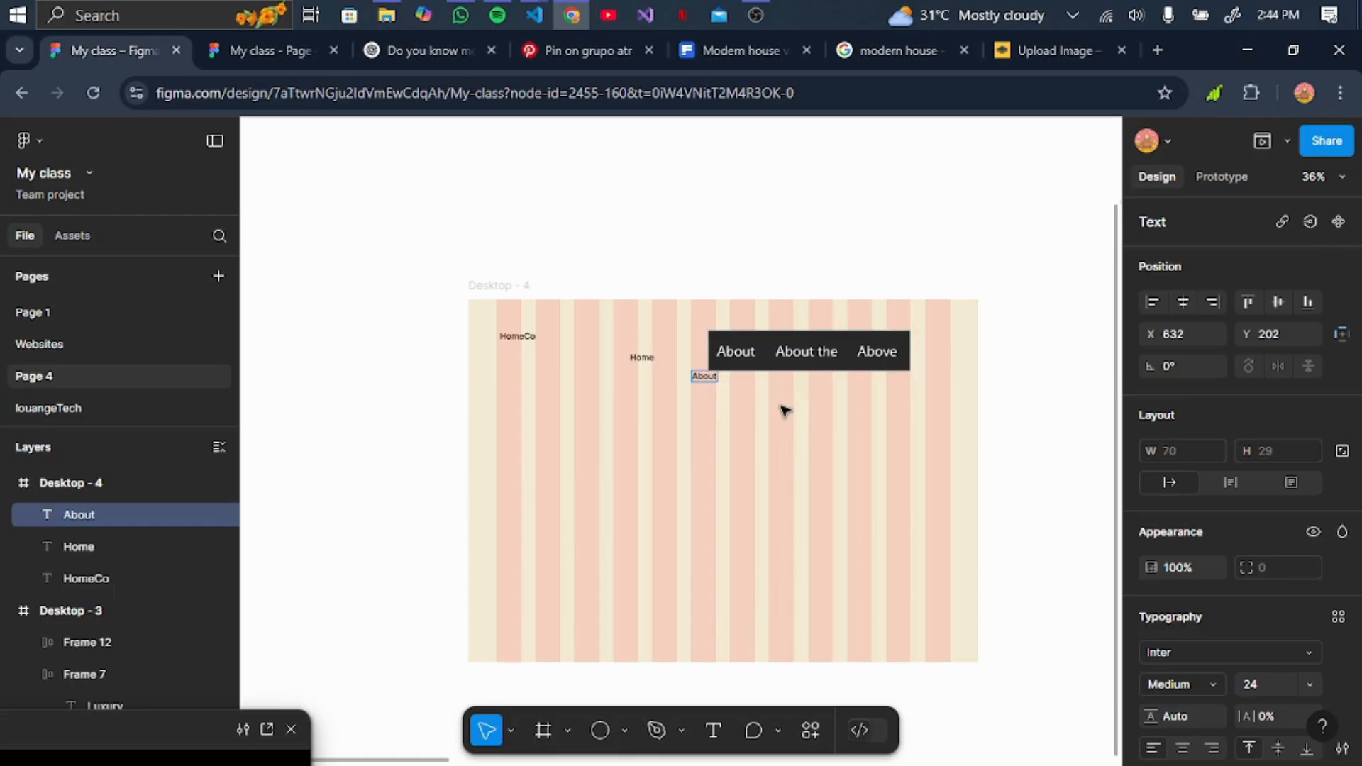
pyautogui.press('Escape')
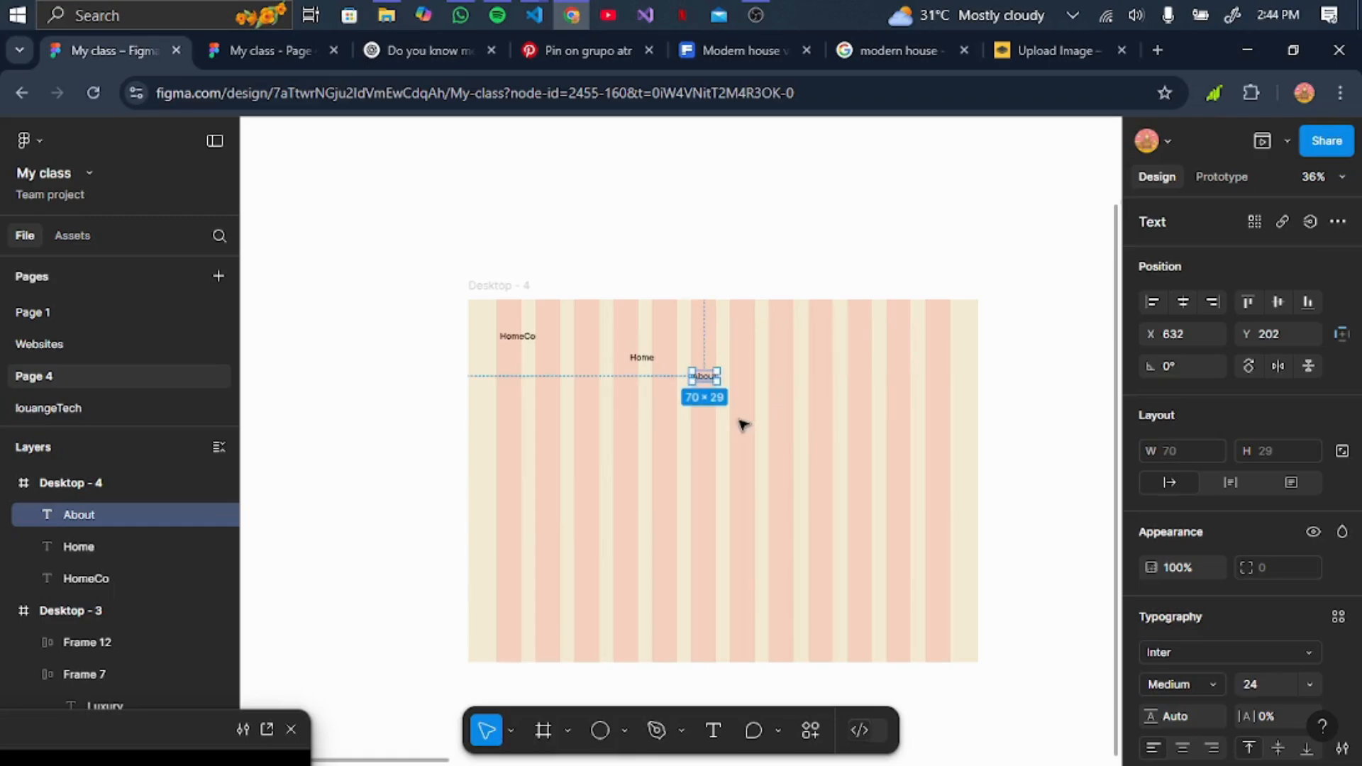
# Add the navigation text "Properties" below and to the right of "About", at about X 764, Y 340.
pyautogui.press('Return')
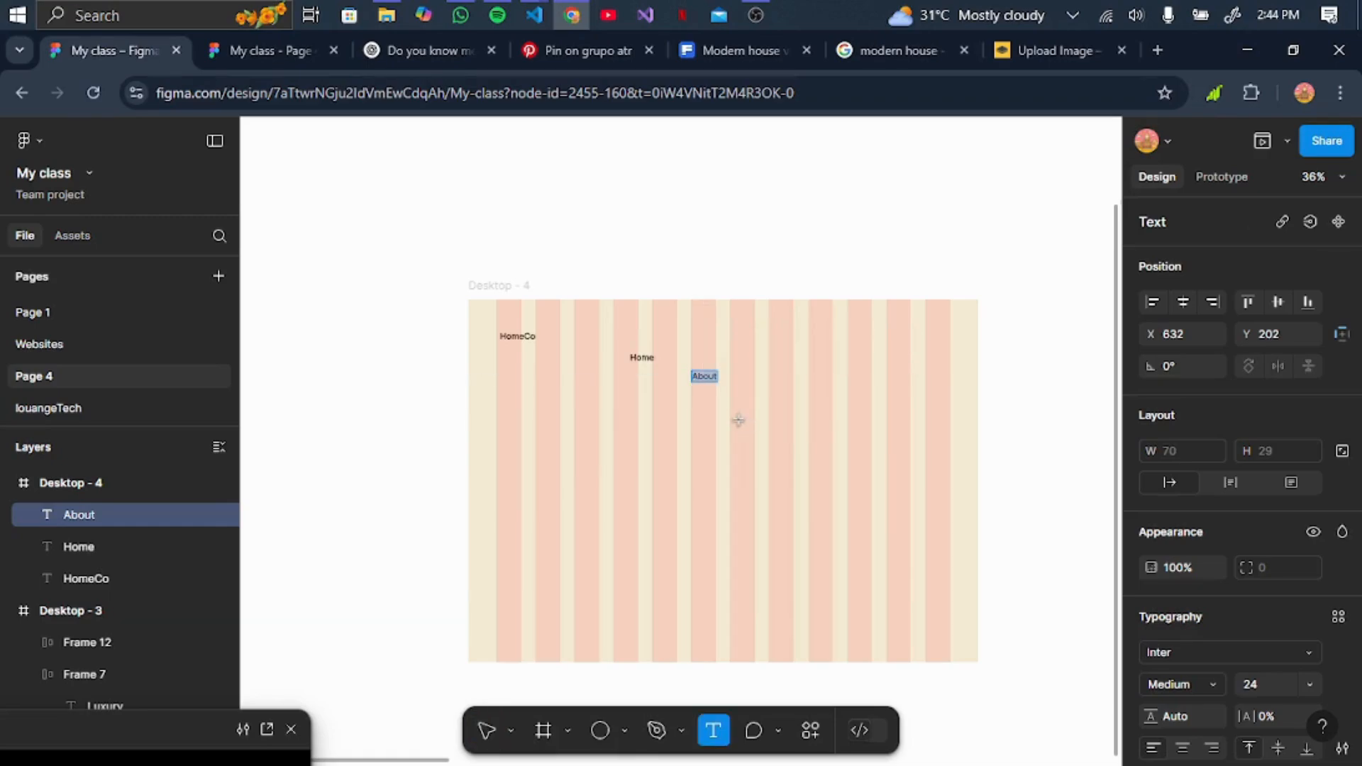
pyautogui.click(738, 420)
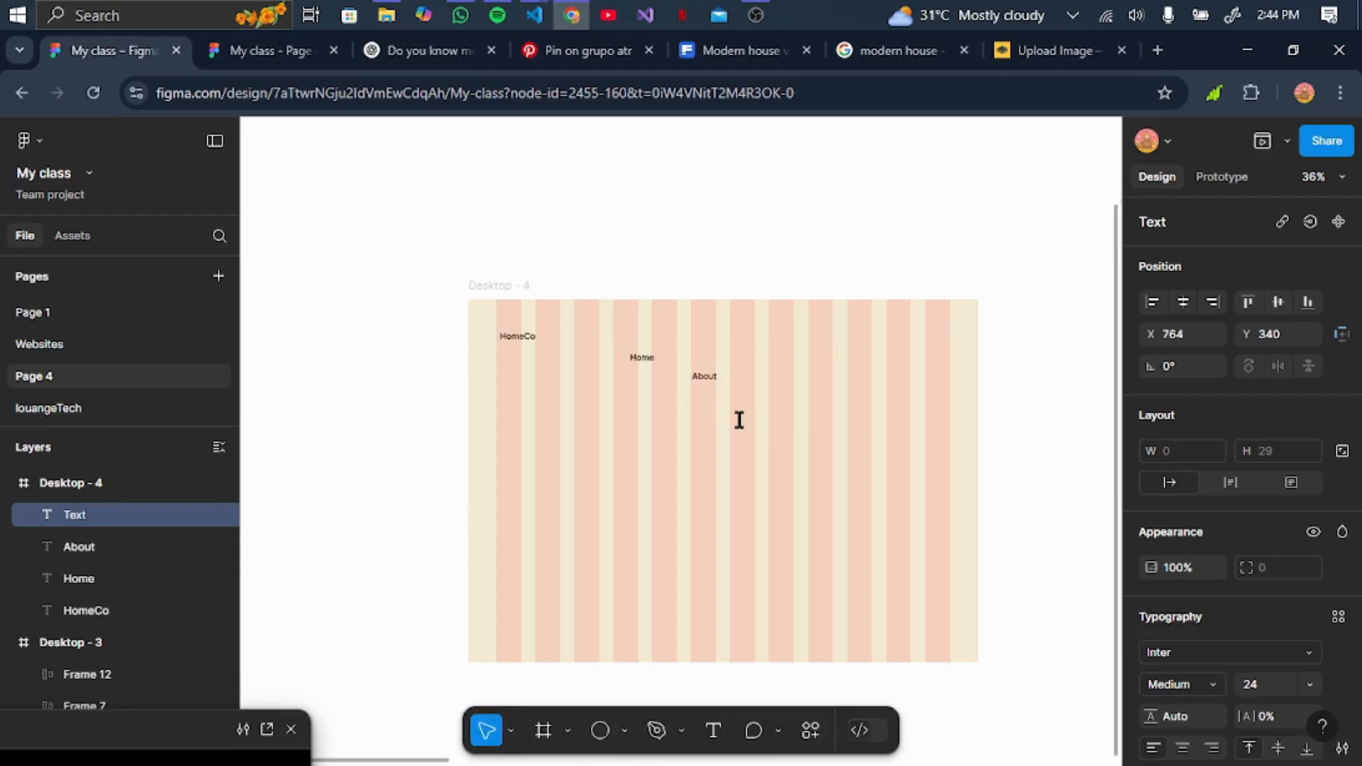
pyautogui.write('Proper')
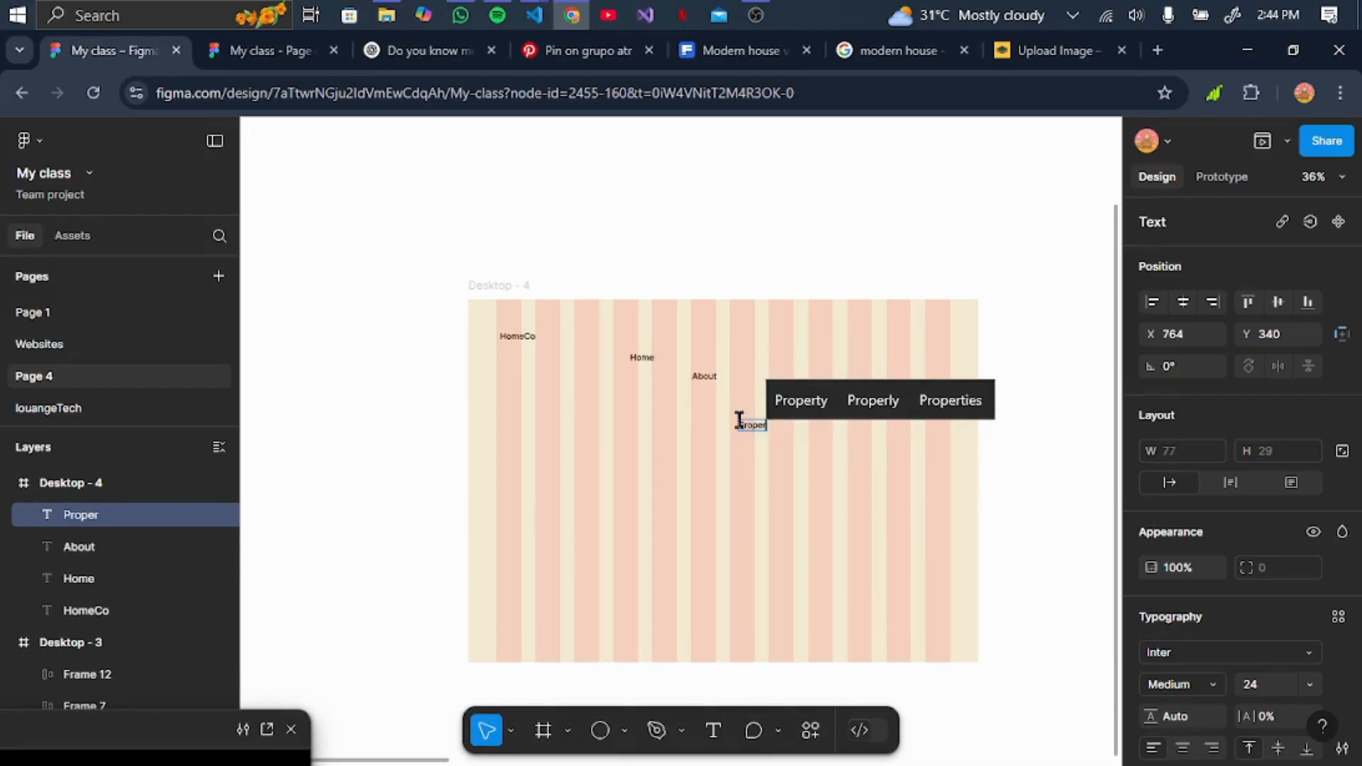
pyautogui.write('ties')
pyautogui.press('Escape')
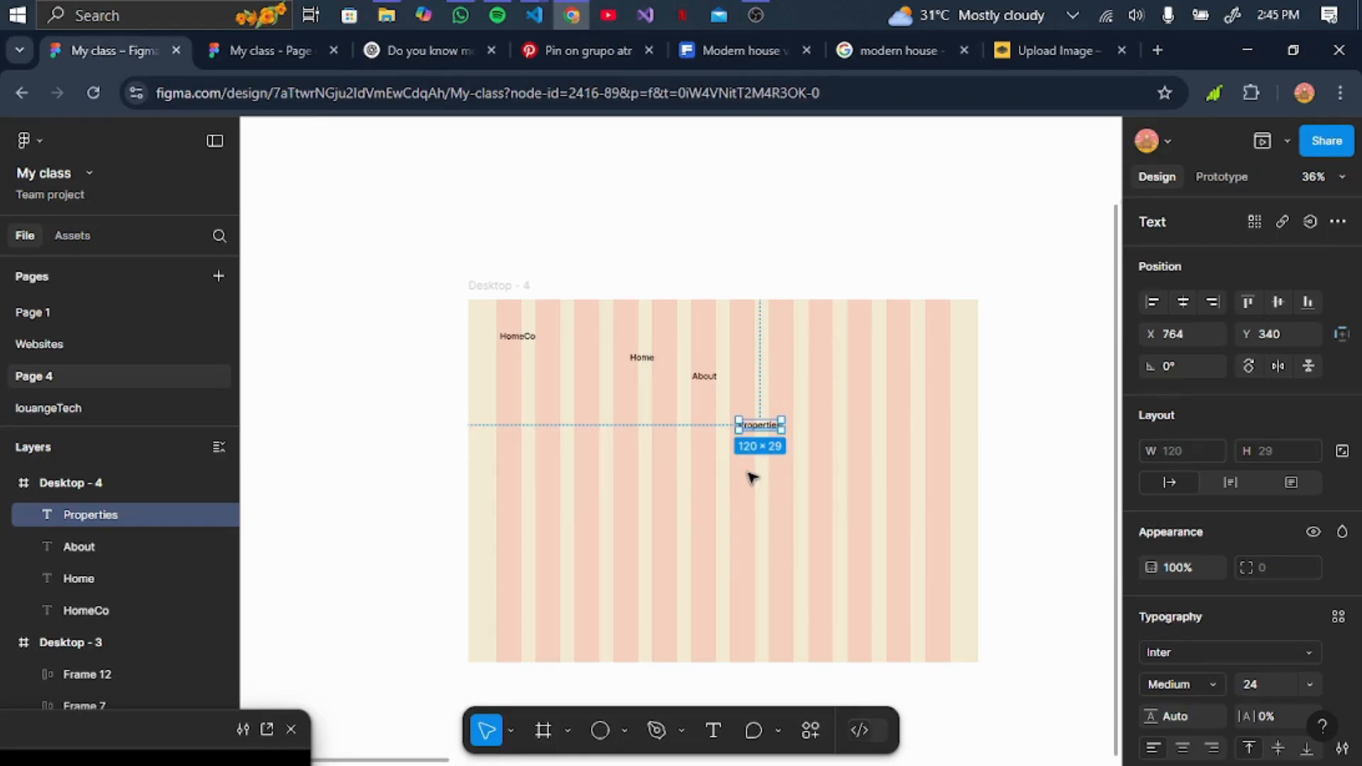
pyautogui.press('Escape')
# Add the navigation text "faq's" below "Properties", at about X 804, Y 484.
pyautogui.press('t')
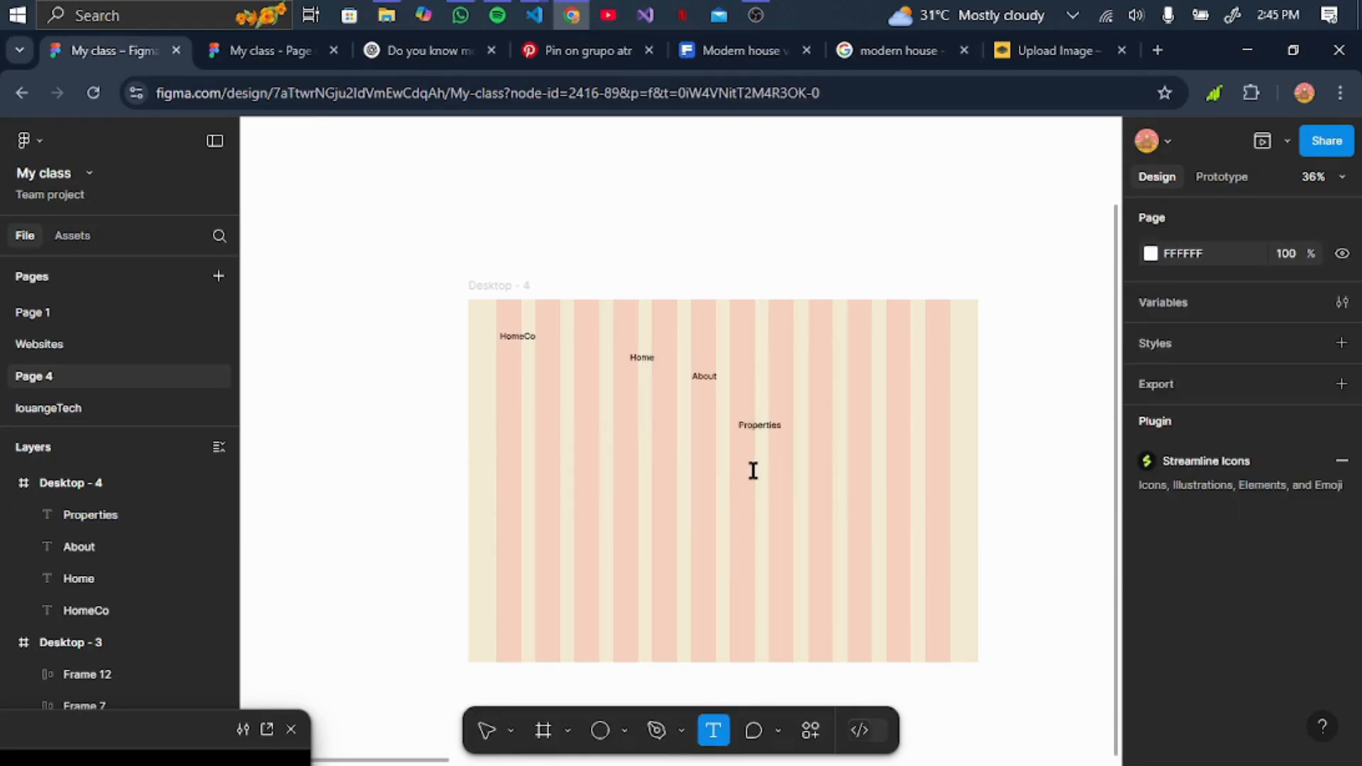
pyautogui.click(753, 471)
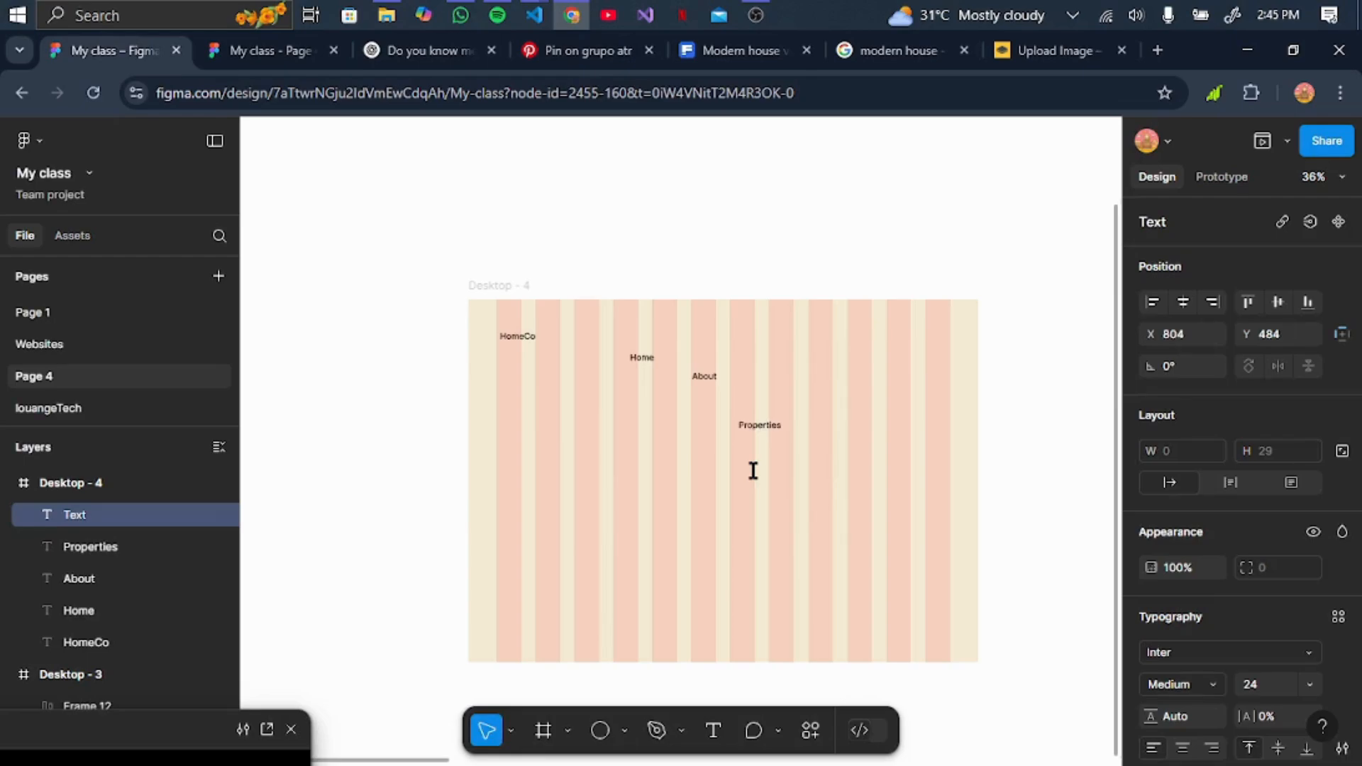
pyautogui.write('fa')
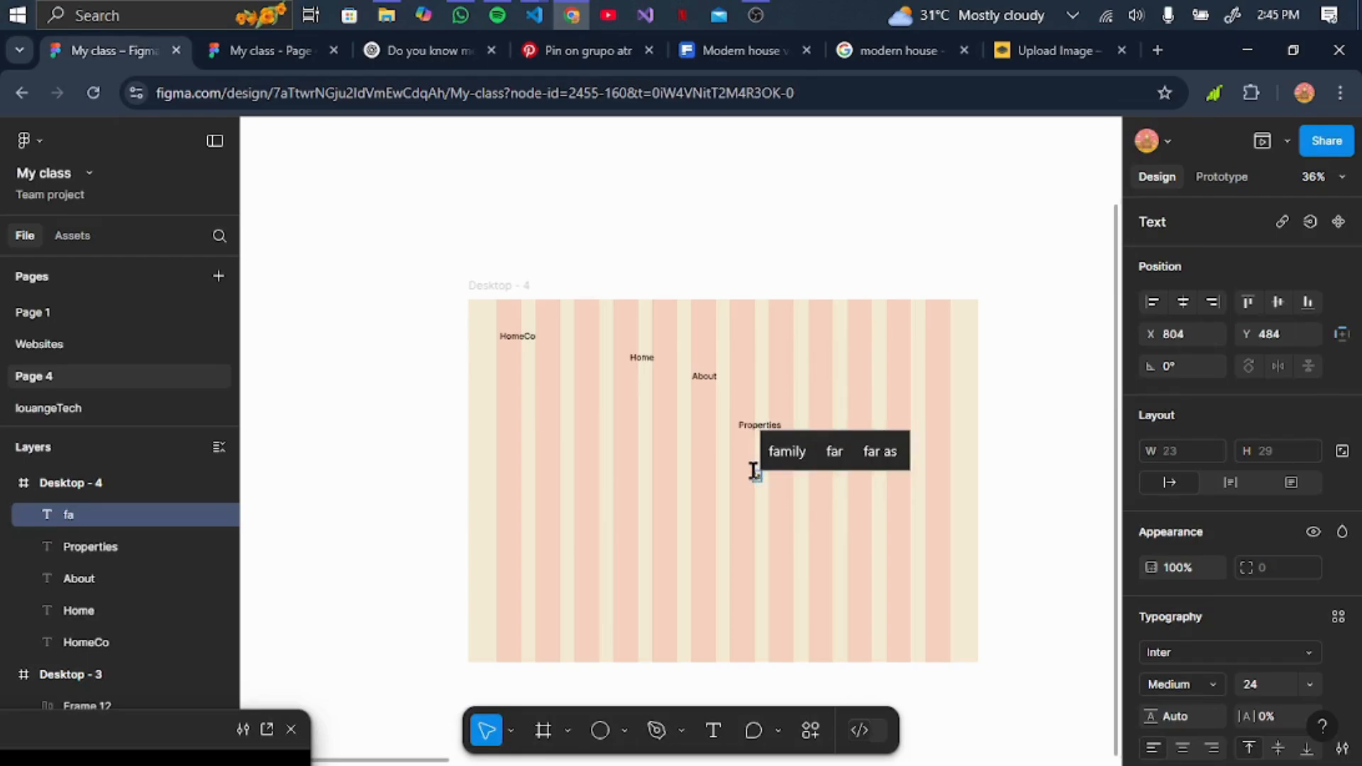
pyautogui.write("q's")
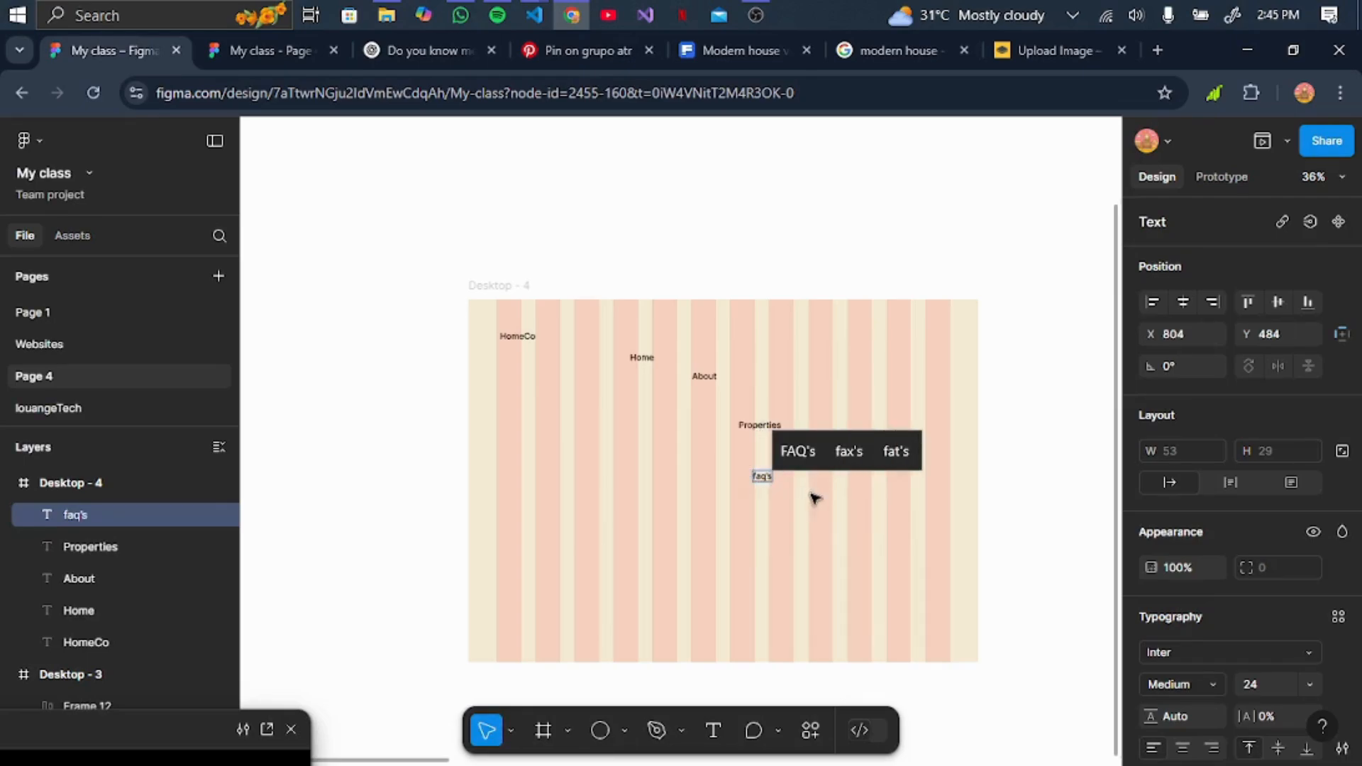
pyautogui.press('Escape')
# Line up "About", "Properties" and "faq's" in a row with "Home" at Y 149, at about X 615, 744 and 907.
pyautogui.moveTo(706, 379); pyautogui.dragTo(702, 362)
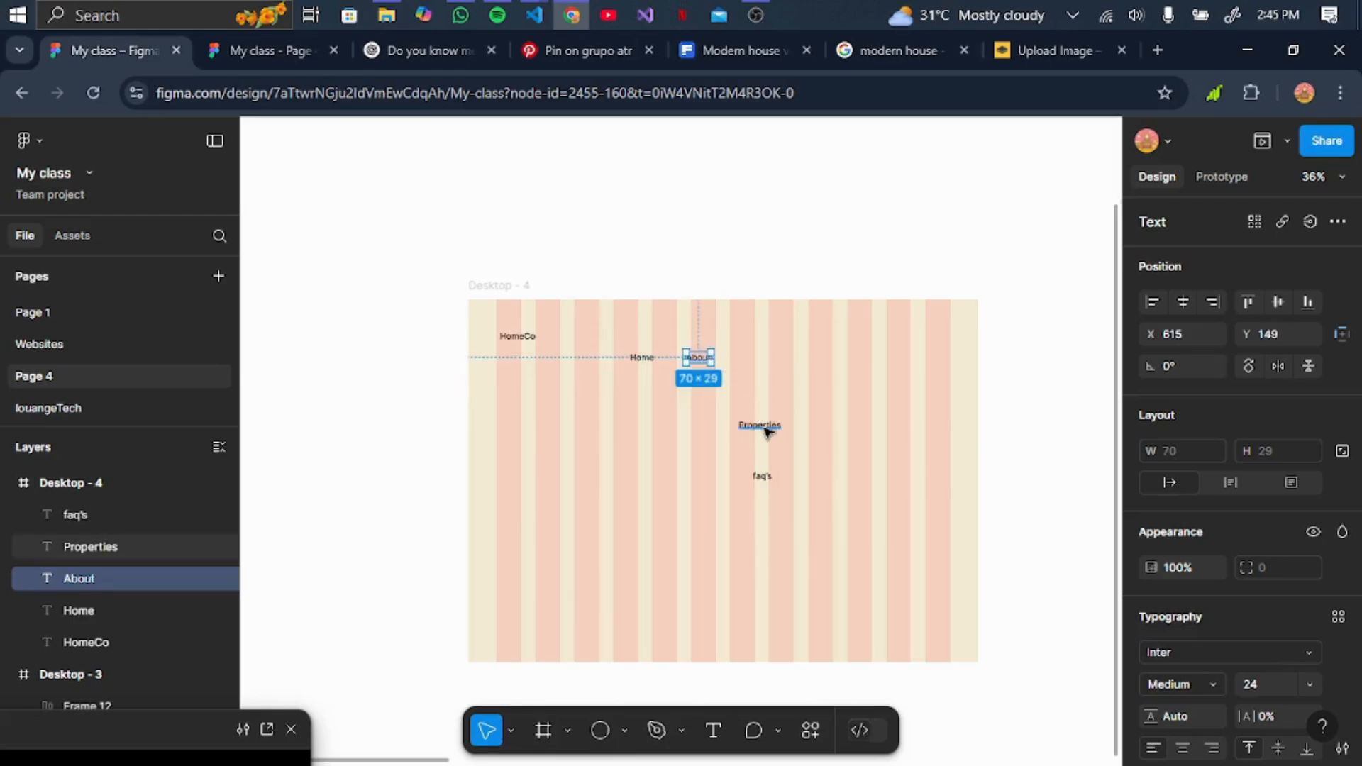
pyautogui.moveTo(766, 432); pyautogui.dragTo(761, 362)
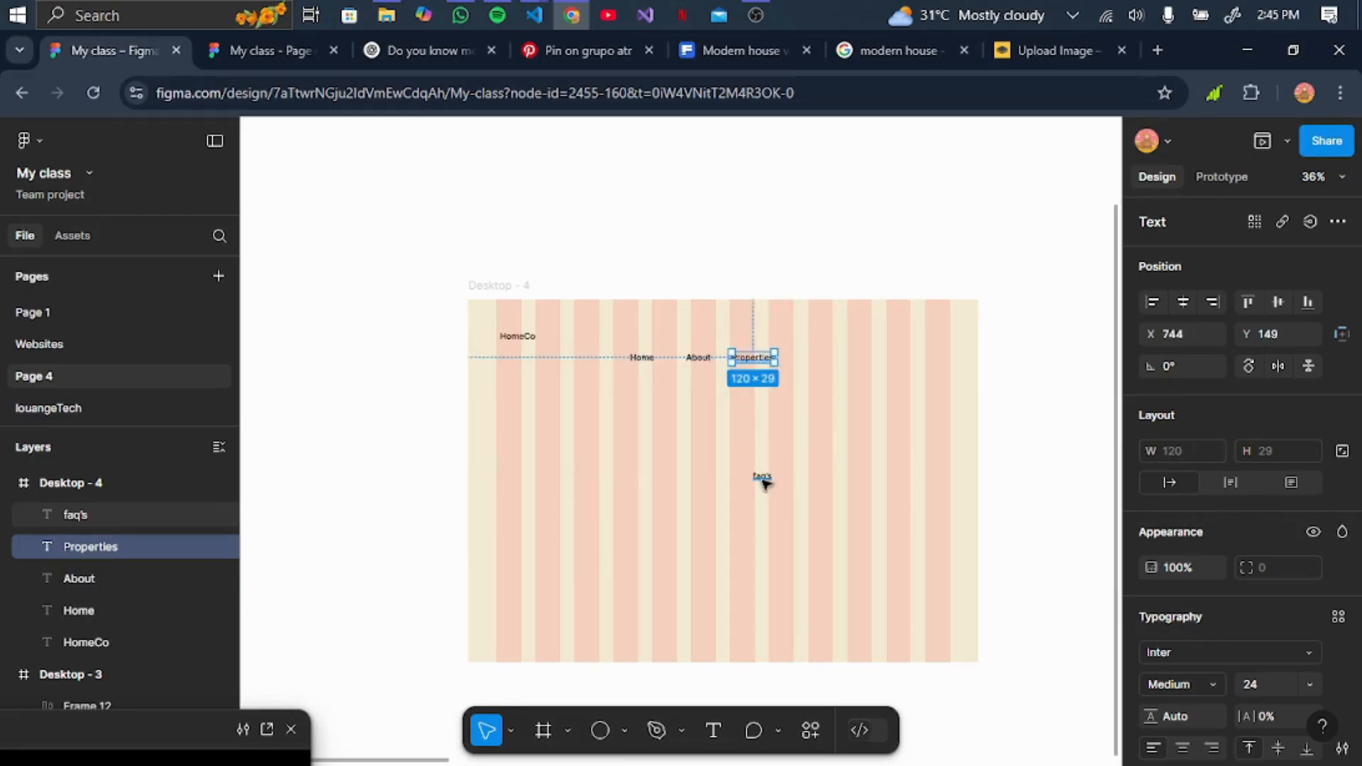
pyautogui.moveTo(764, 483); pyautogui.dragTo(801, 363)
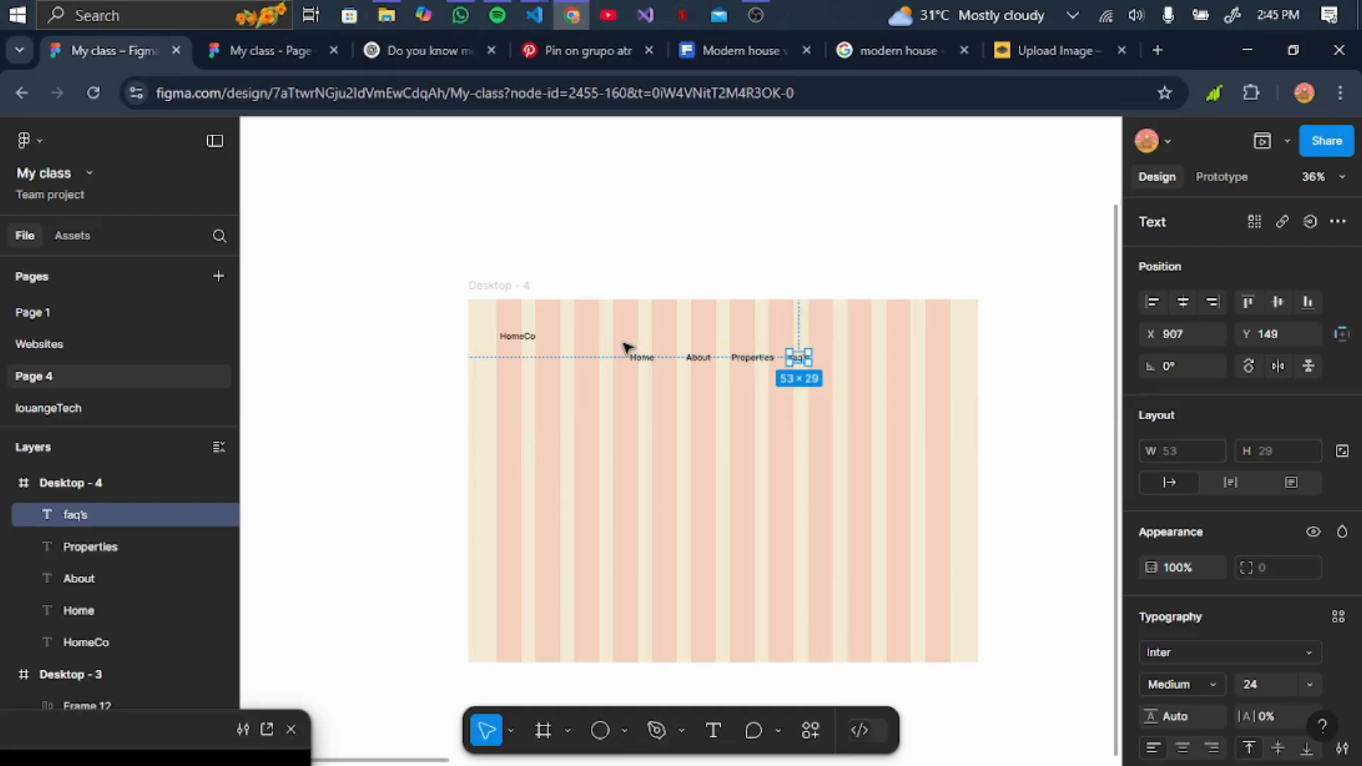
# Group the four navigation texts in an auto layout and move it level with "HomeCo", at about X 496, Y 89.
pyautogui.moveTo(606, 330)
pyautogui.mouseDown()
pyautogui.moveTo(667, 362)
pyautogui.moveTo(839, 390)
pyautogui.mouseUp()
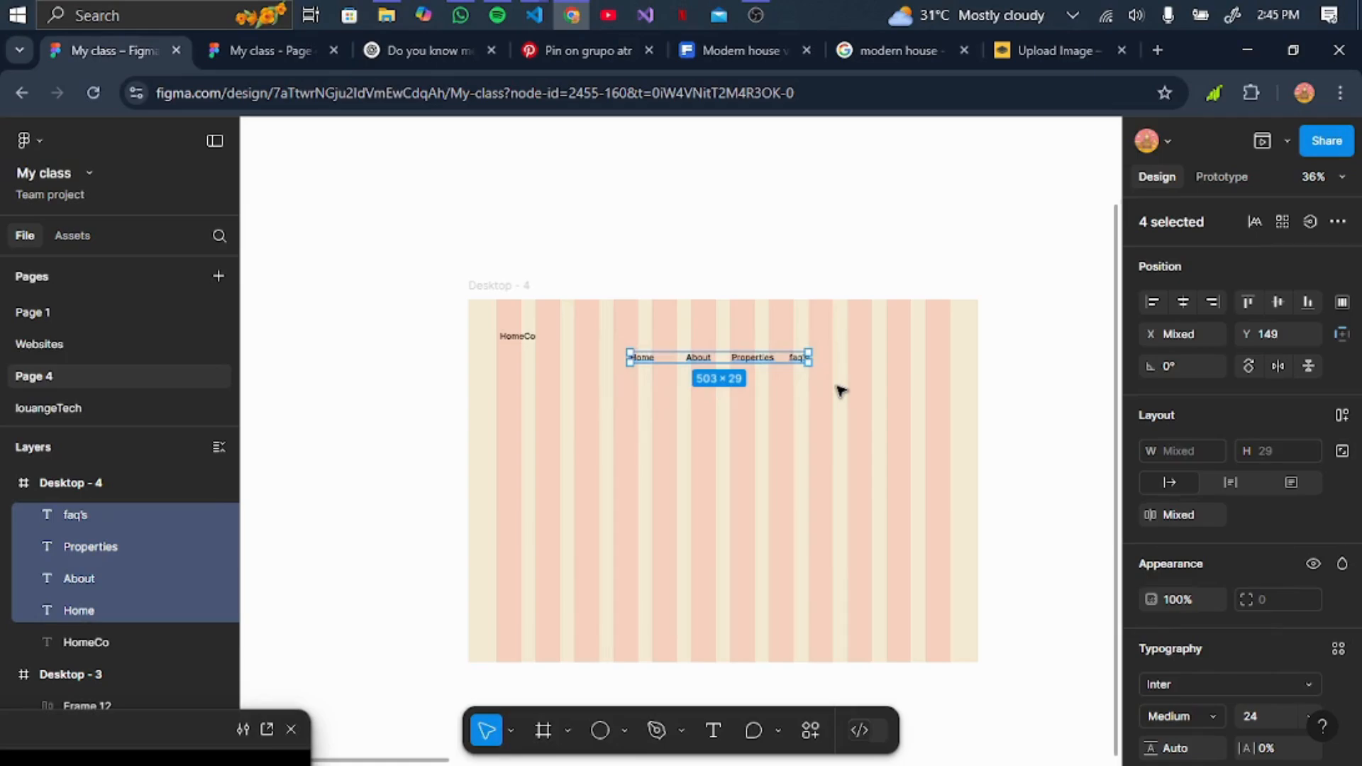
pyautogui.hotkey('shift', 'a')
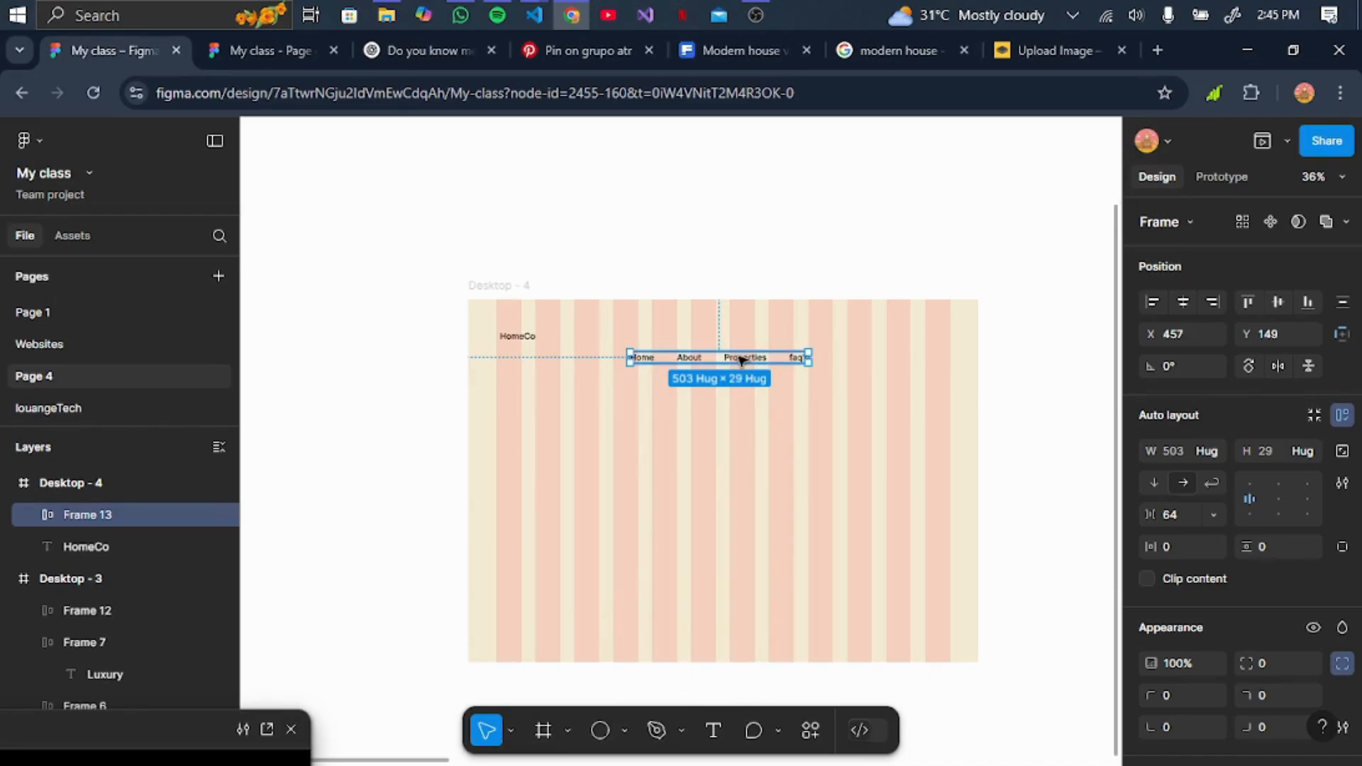
pyautogui.moveTo(741, 354); pyautogui.dragTo(757, 340)
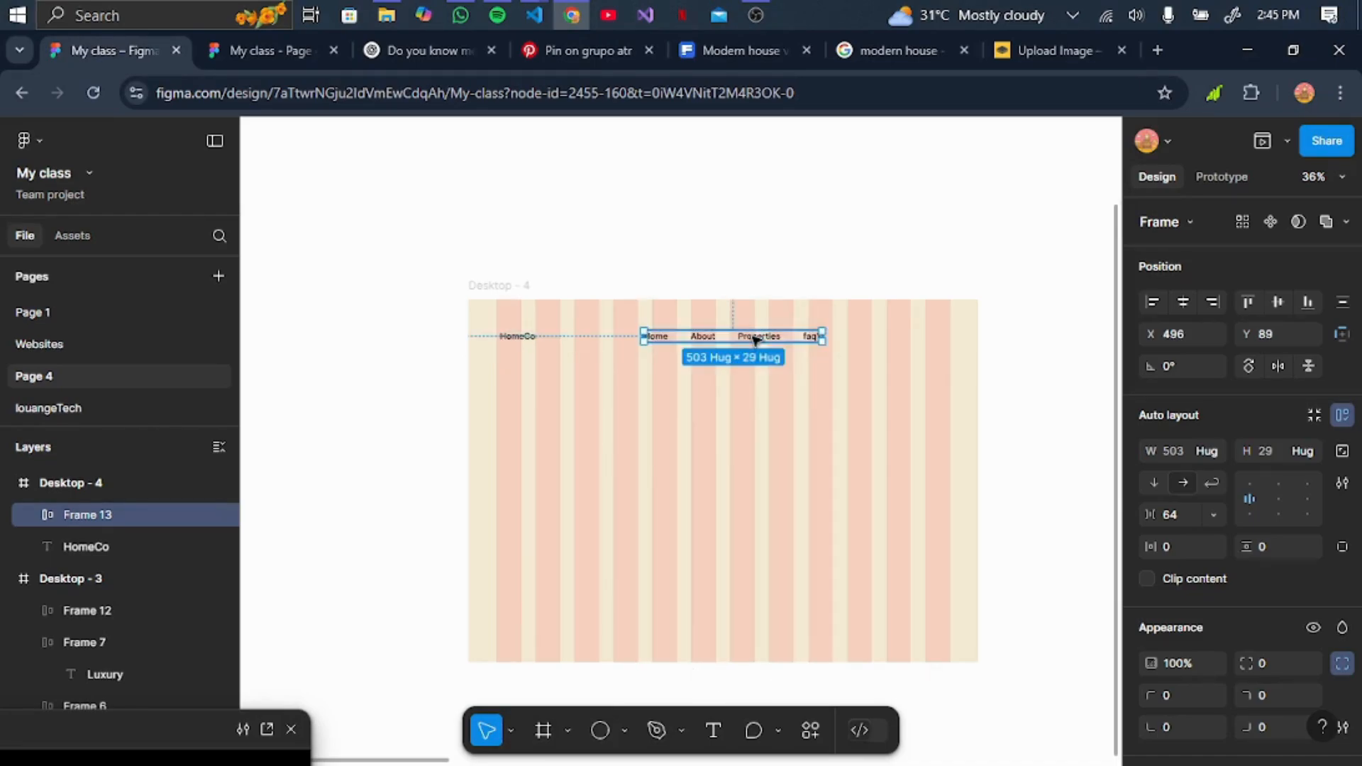
pyautogui.click(921, 361)
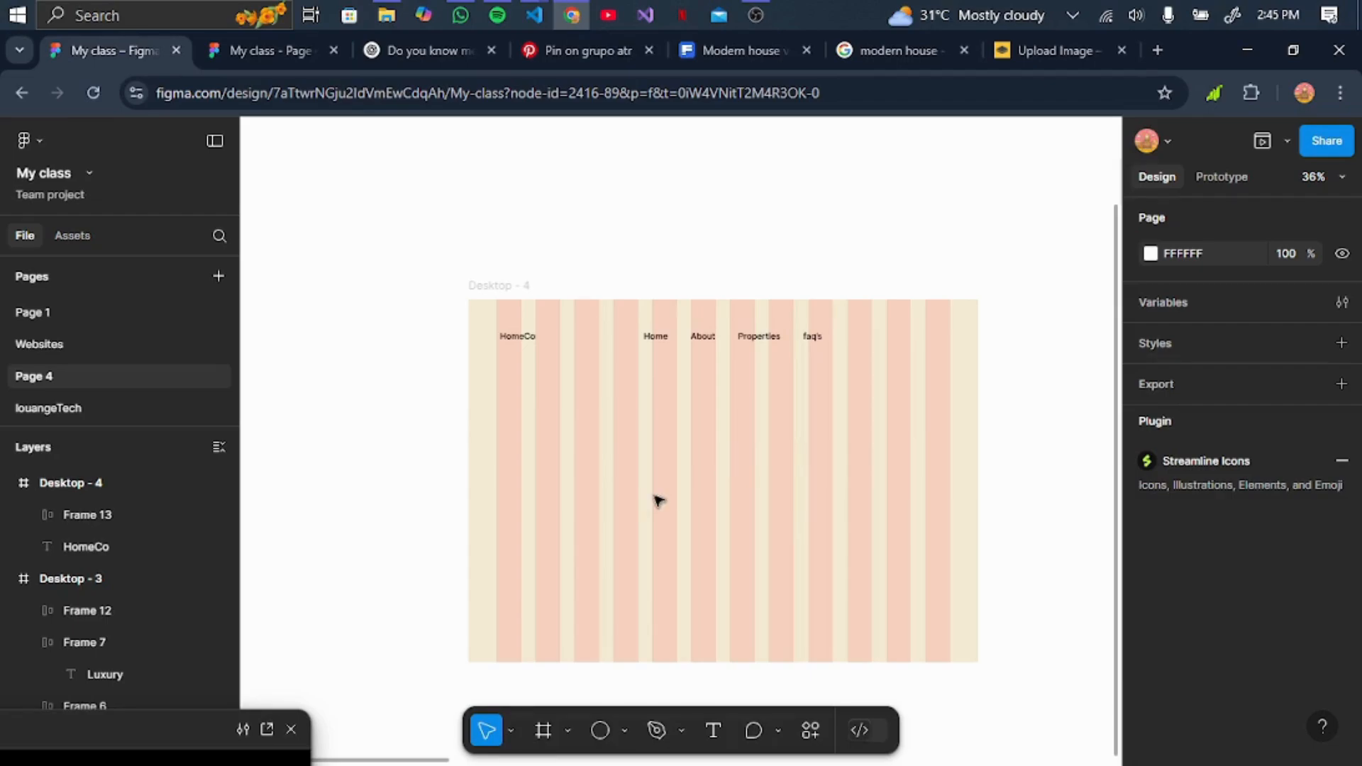
pyautogui.press('c')
pyautogui.press('o')
pyautogui.press('n')
pyautogui.press('t')
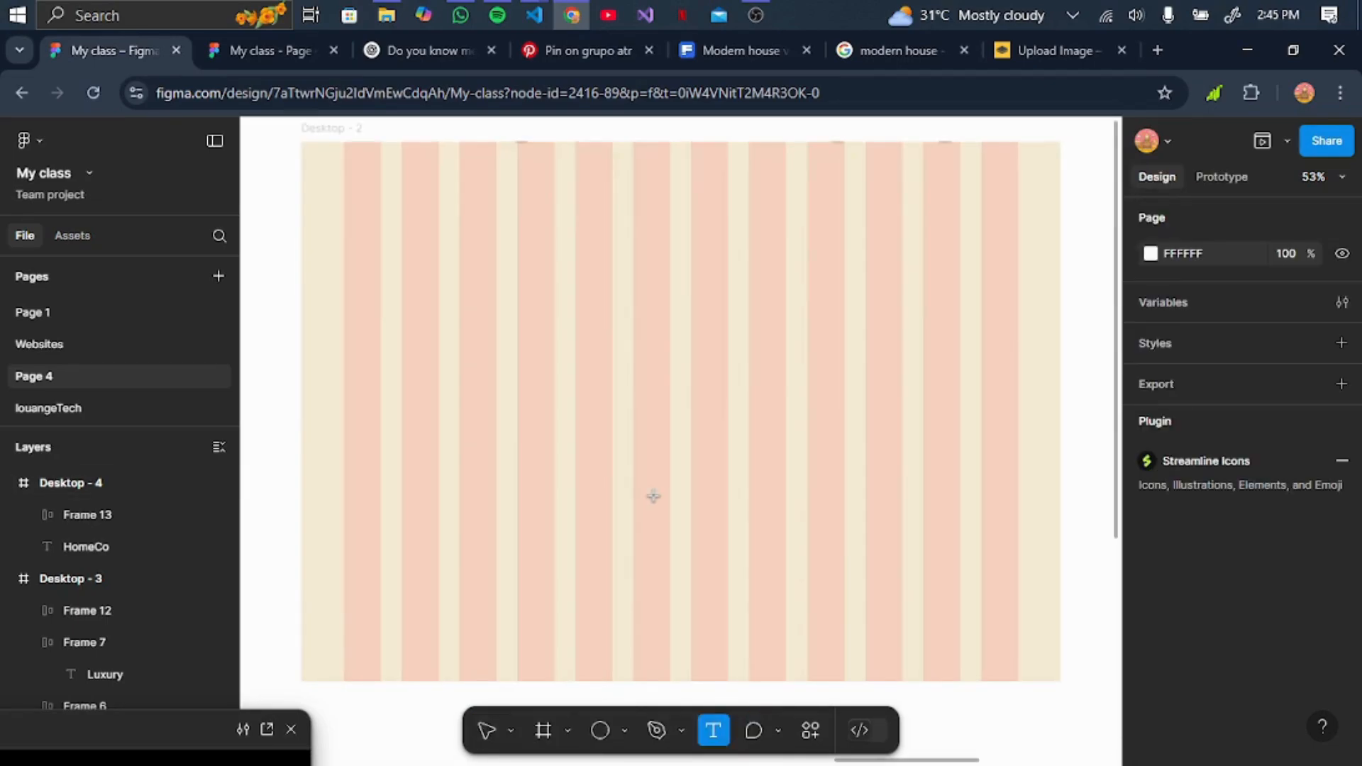
pyautogui.click(731, 443)
pyautogui.scroll(-3, 731, 443)
pyautogui.press('Escape')
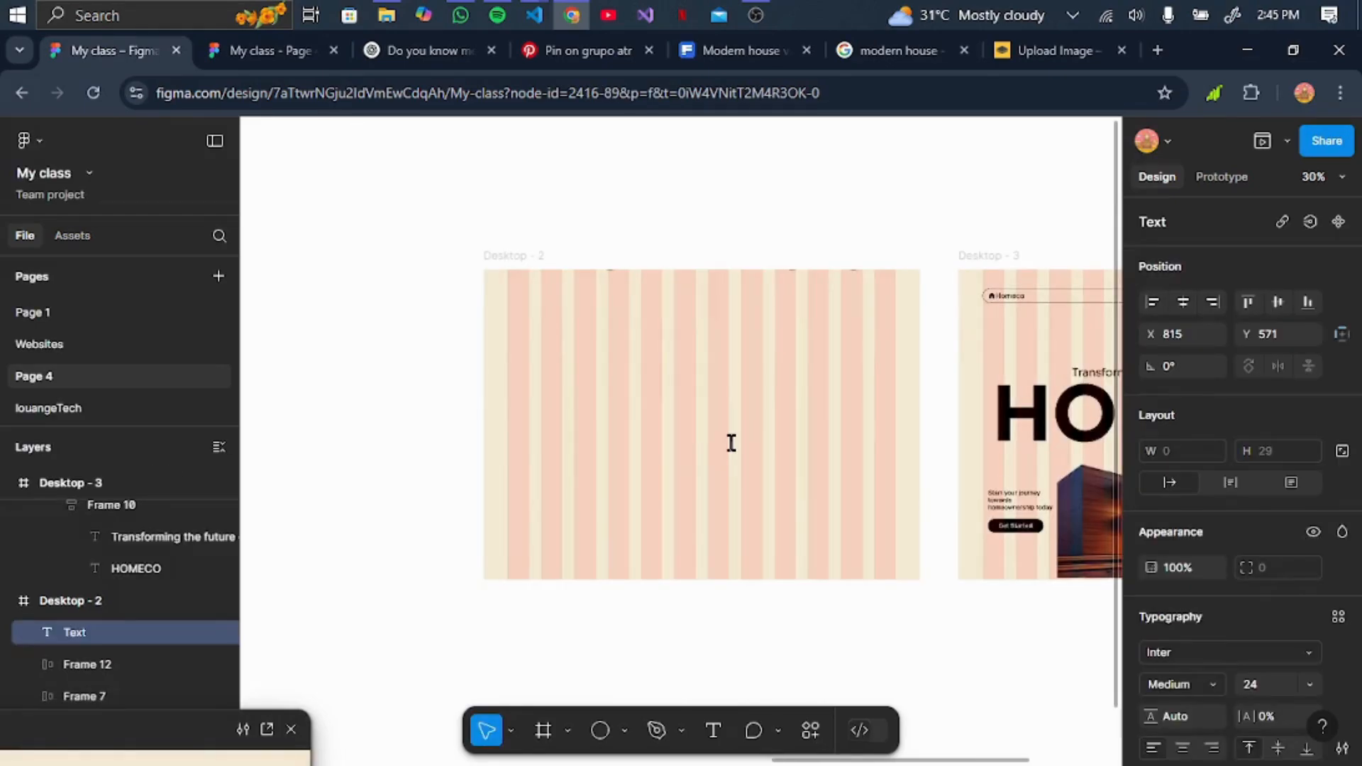
pyautogui.press('Escape')
pyautogui.click(502, 353)
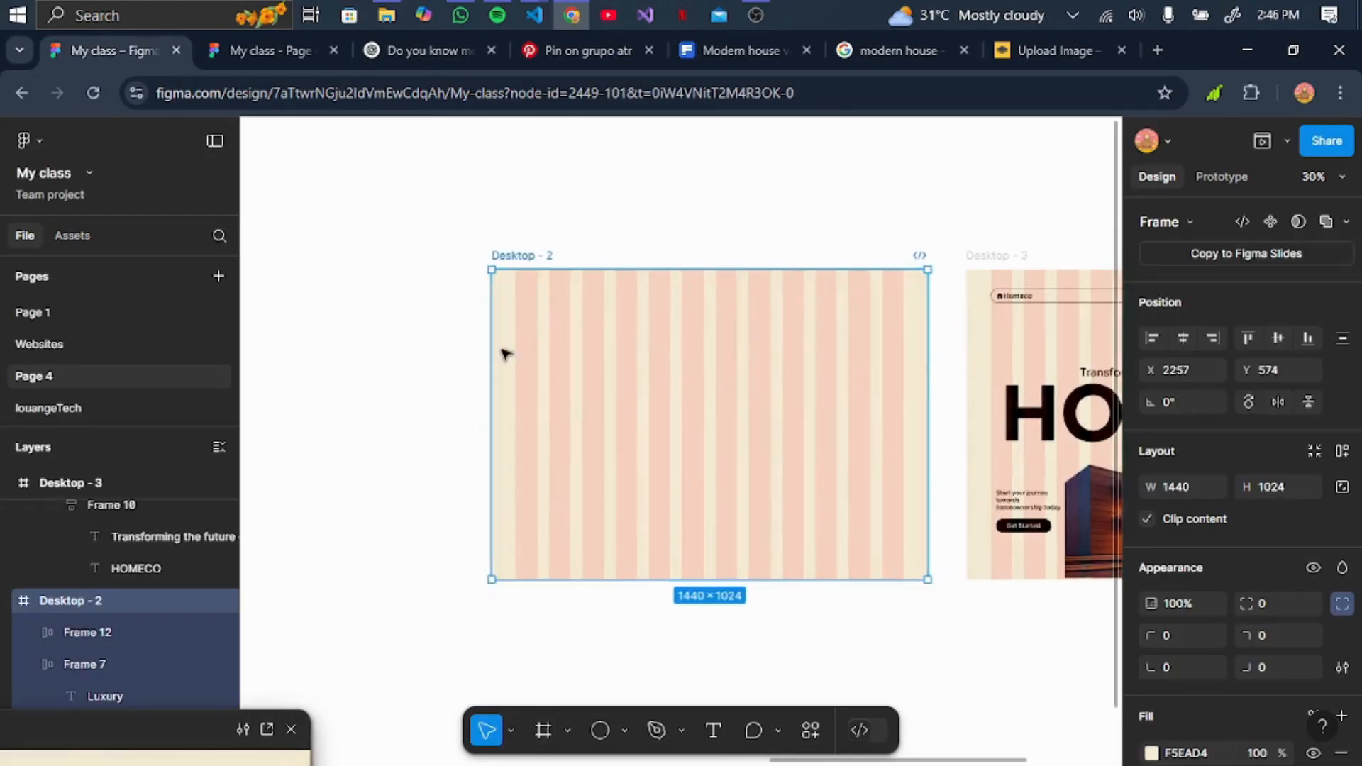
pyautogui.hscroll(-5, 504, 352)
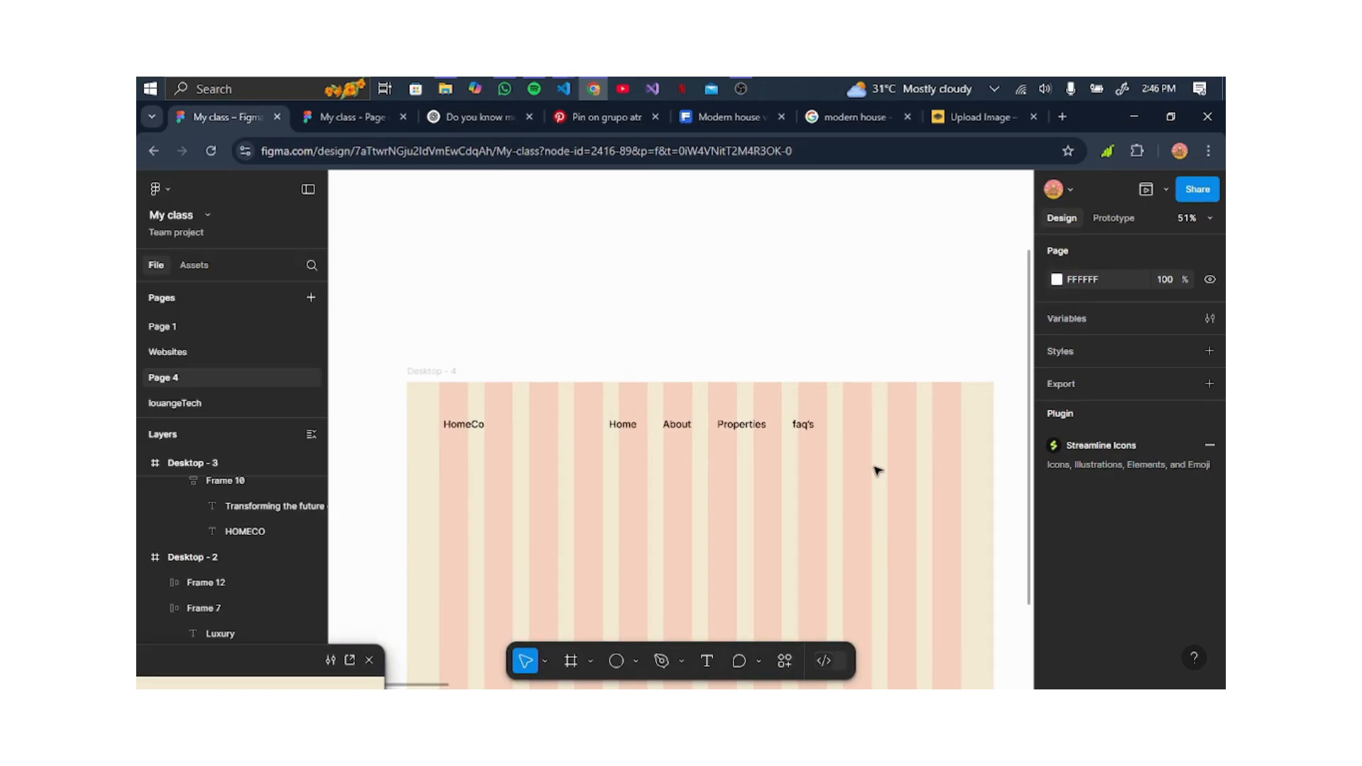
# Add the text "Contact Us" below and to the right of the navigation links, at about X 1156, Y 179.
pyautogui.press('t')
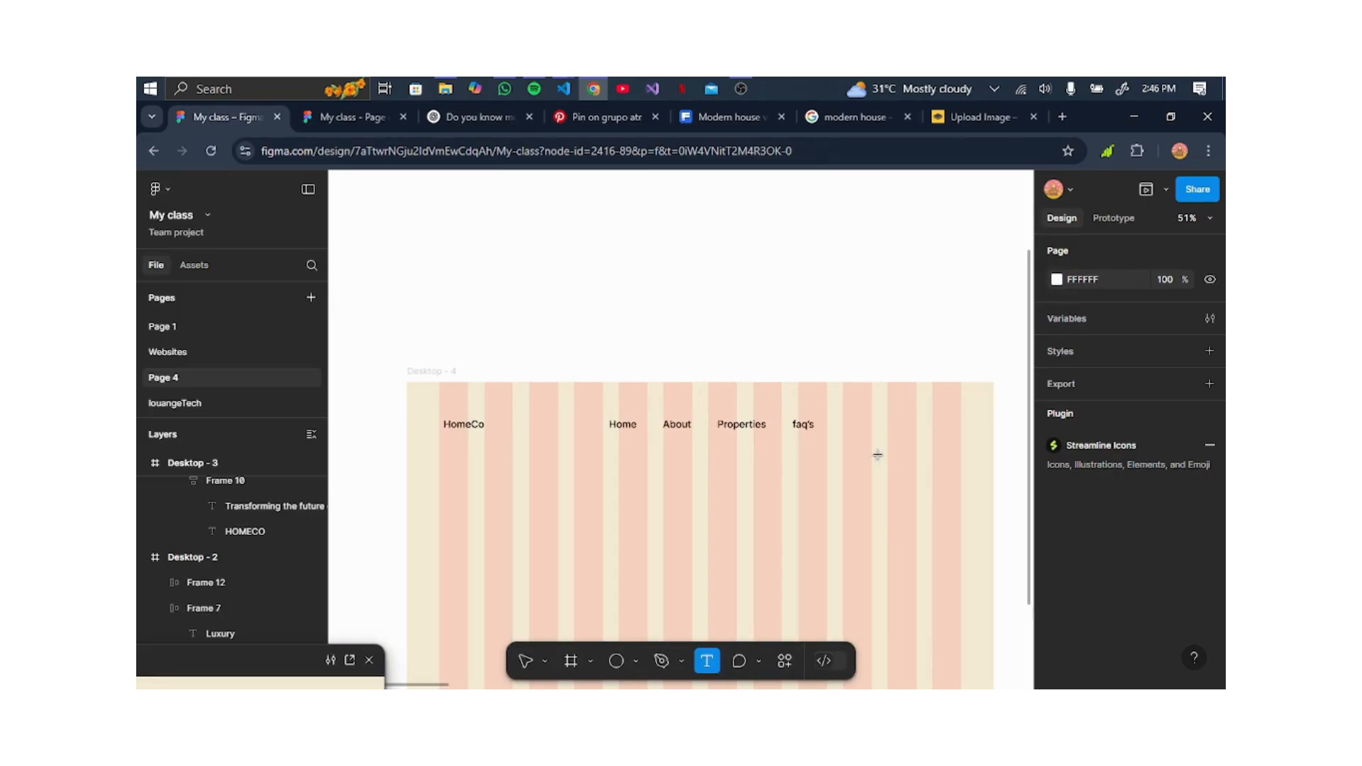
pyautogui.click(878, 455)
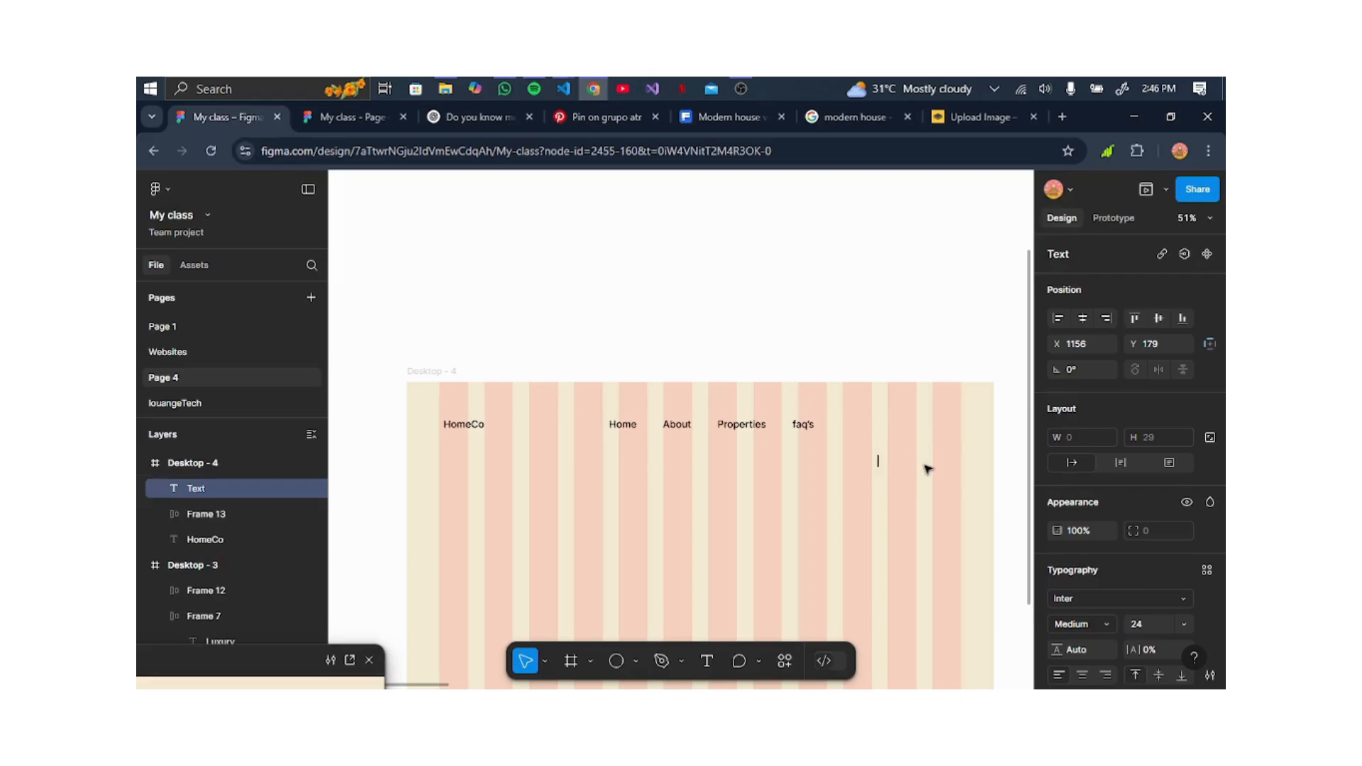
pyautogui.write('Cont')
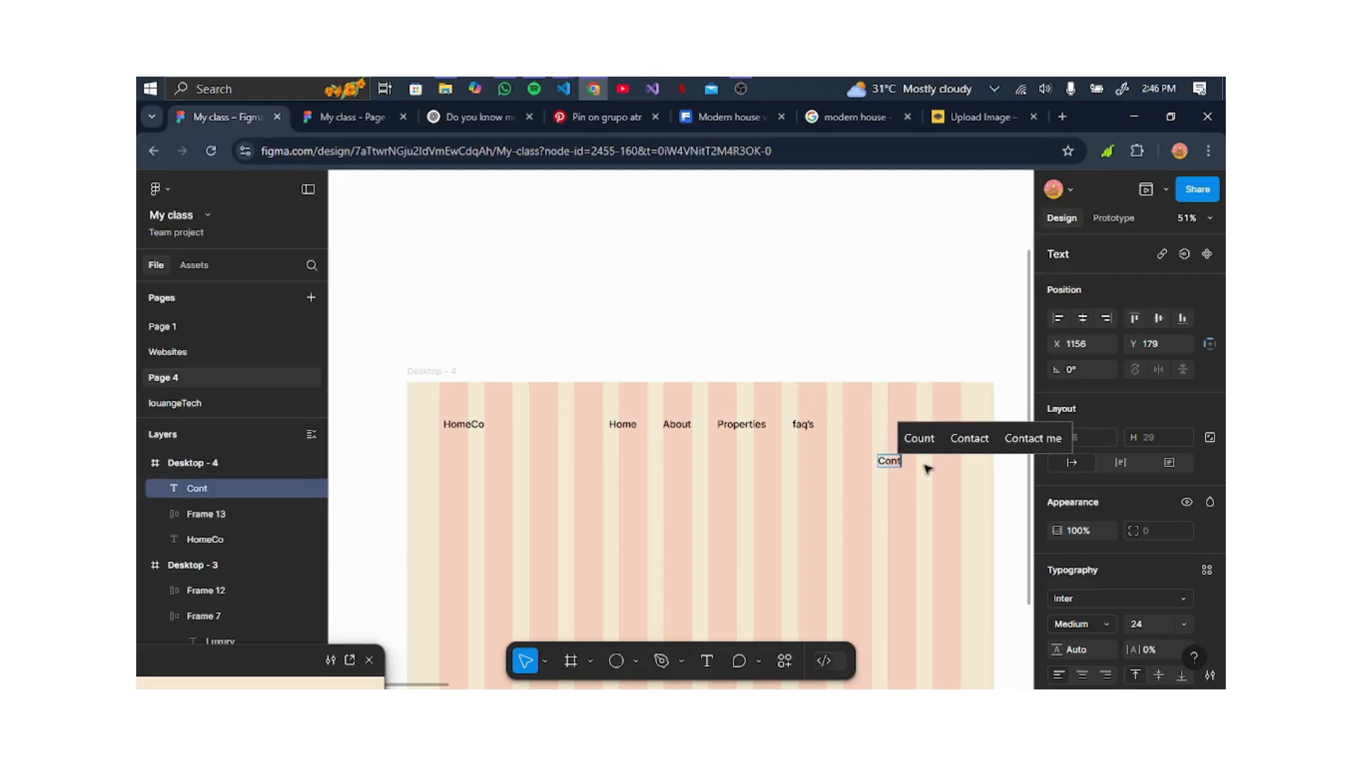
pyautogui.write('act Us')
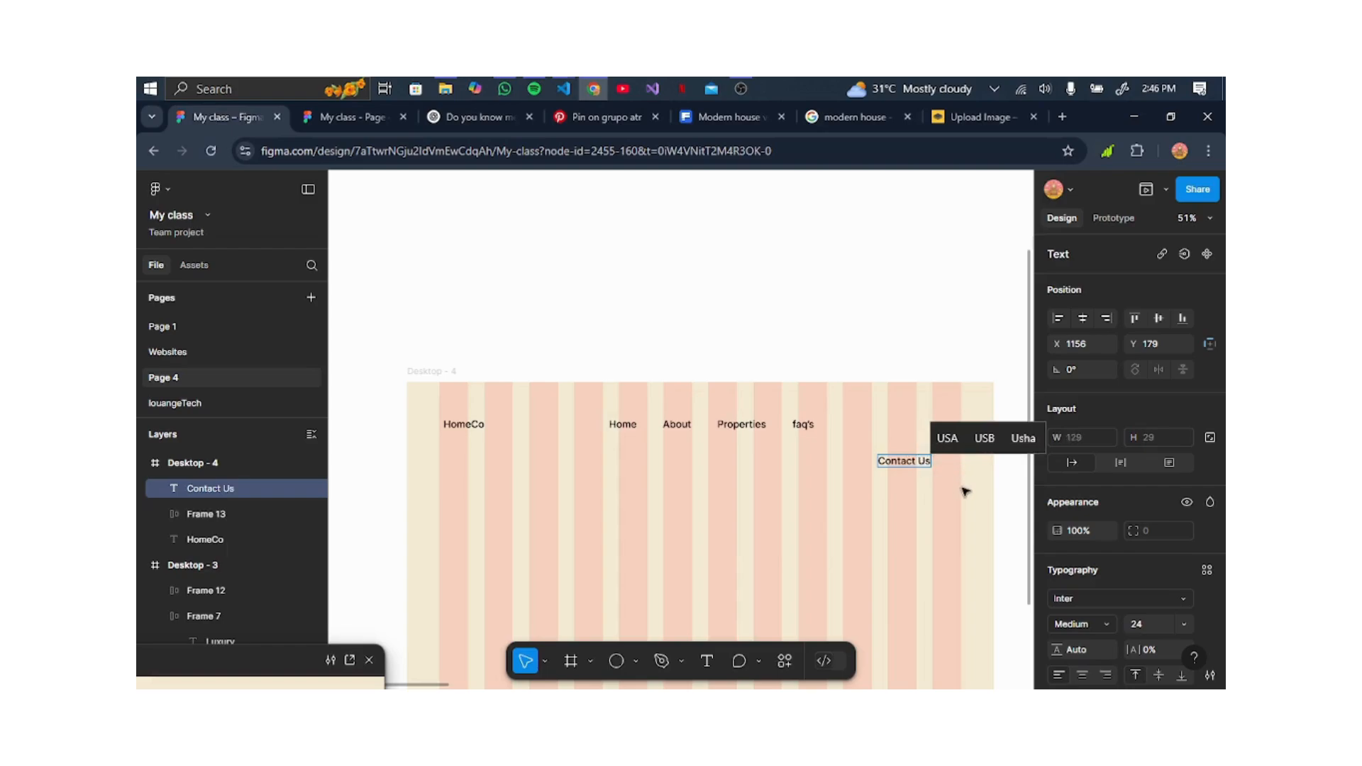
pyautogui.press('Escape')
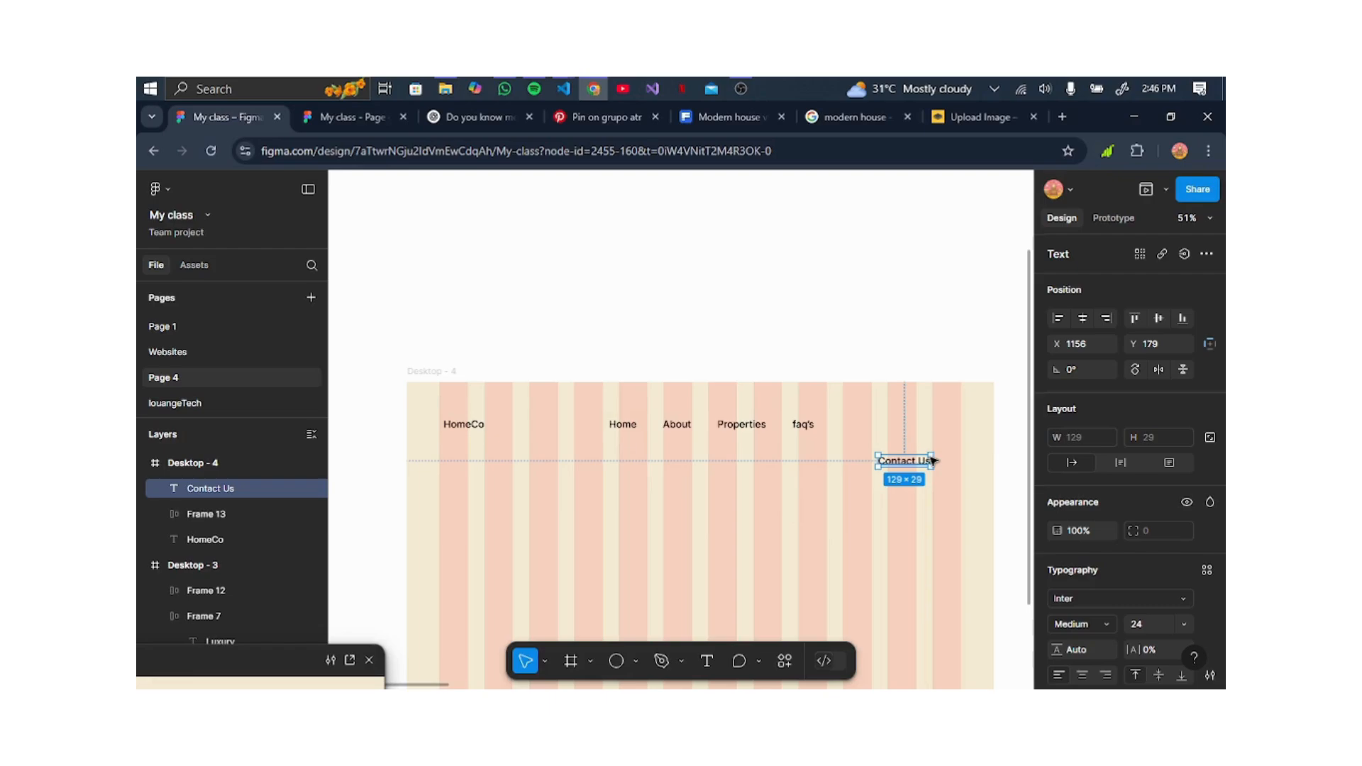
# Wrap the "Contact Us" text in an auto layout frame and give the frame a black fill.
pyautogui.hotkey('shift', 'a')
pyautogui.click(947, 468)
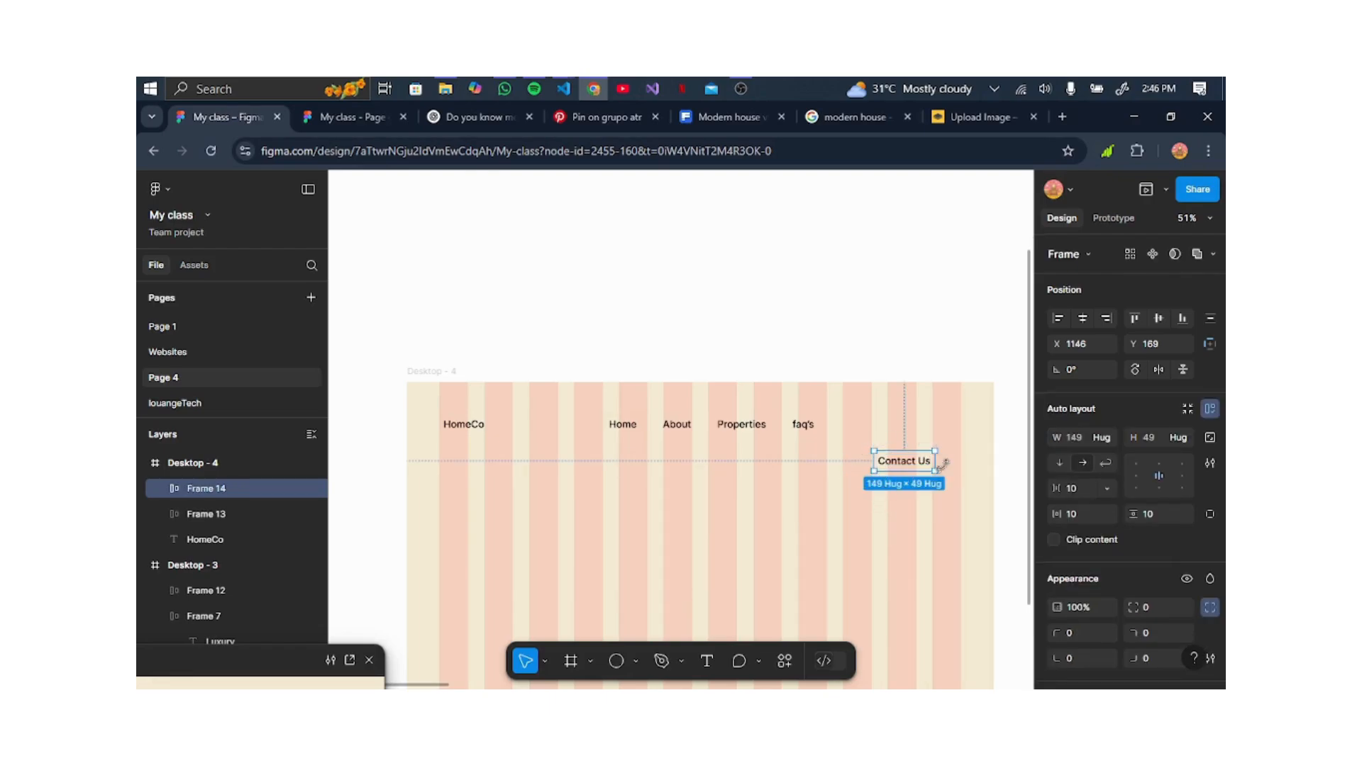
pyautogui.scroll(-4, 1110, 568)
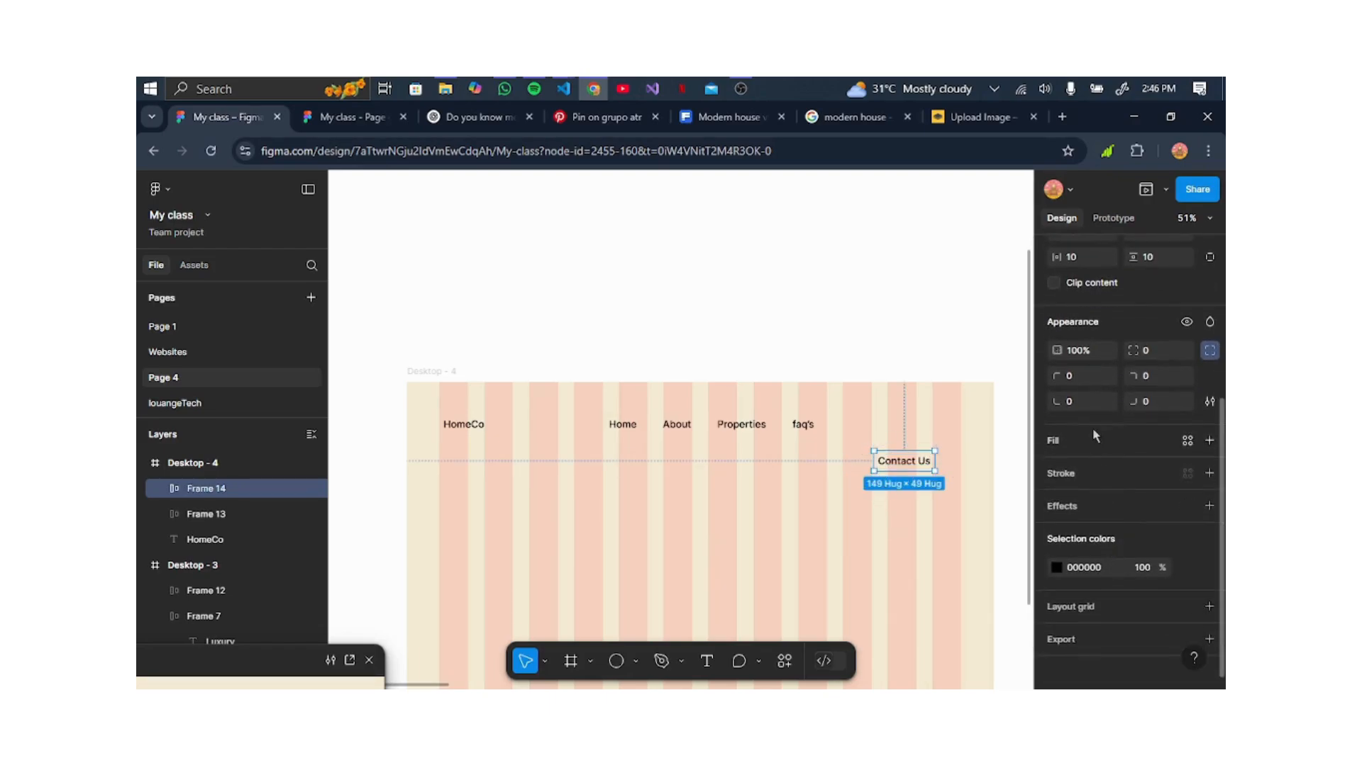
pyautogui.click(1088, 440)
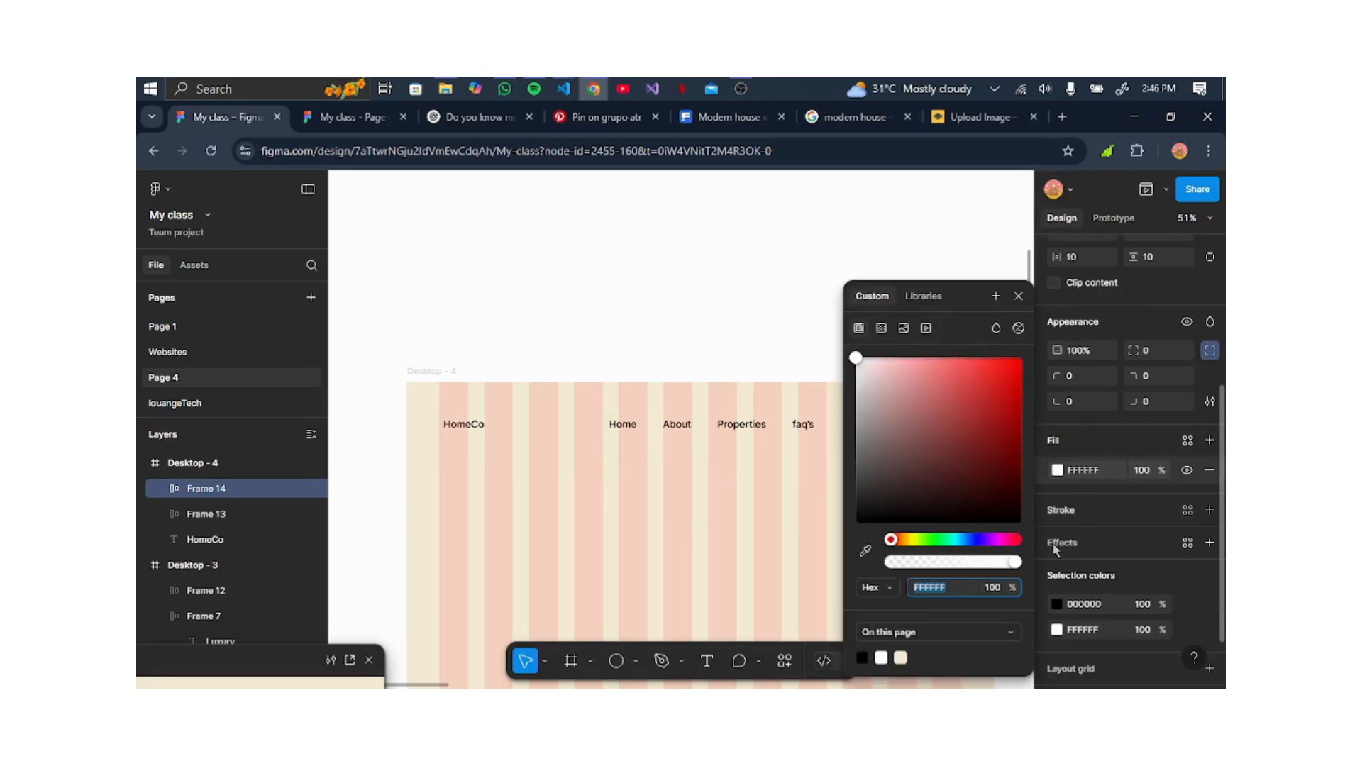
pyautogui.click(1105, 474)
pyautogui.write('black')
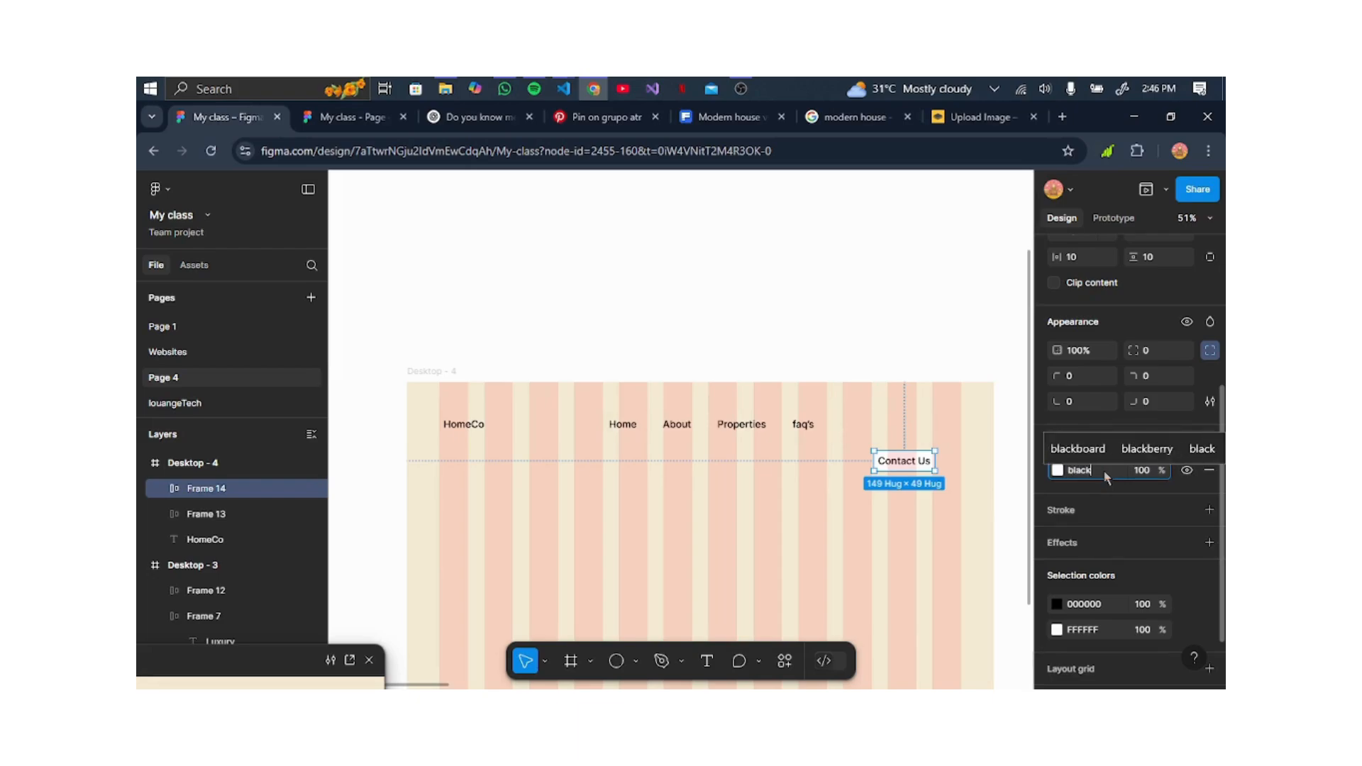
pyautogui.press('Return')
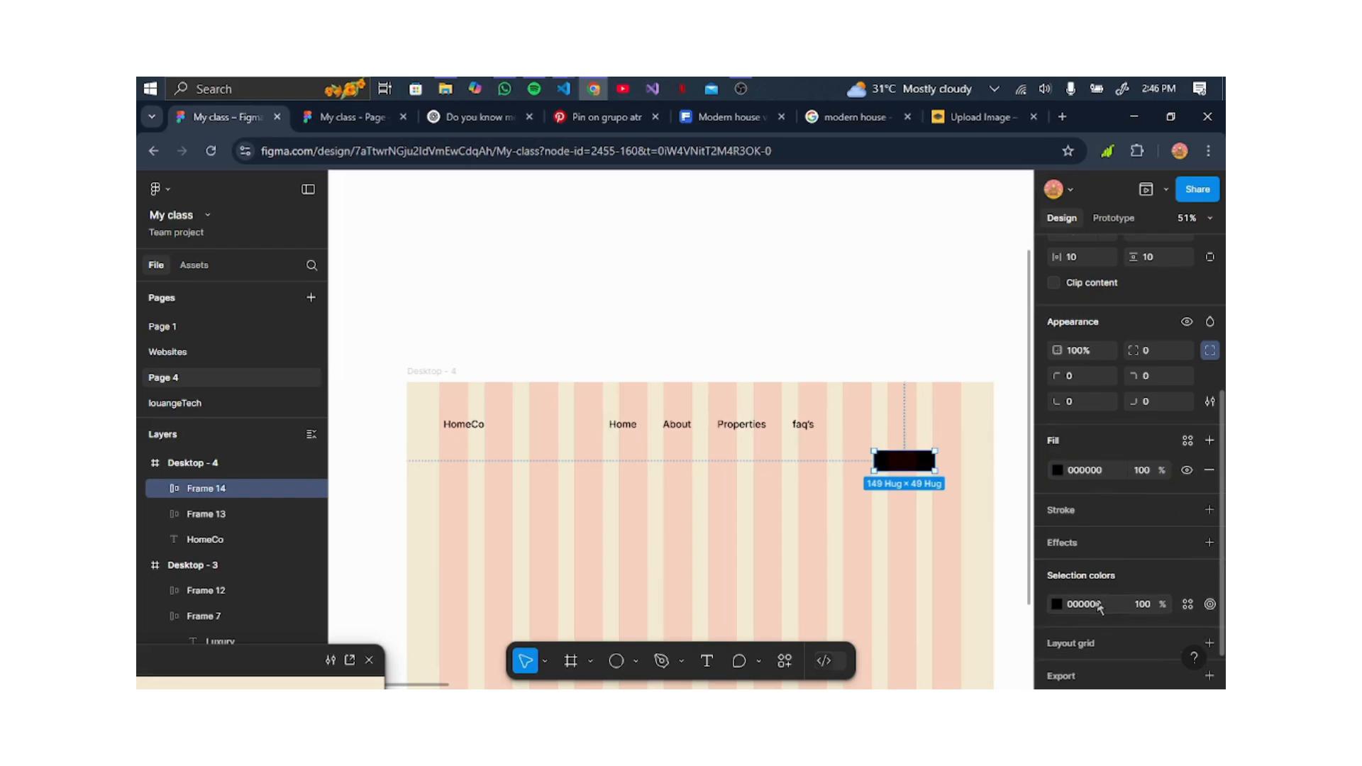
# Recolour the selection's shared black to white and reset the frame fill to black, giving the "Contact Us" button white text.
pyautogui.click(1099, 605)
pyautogui.write('white')
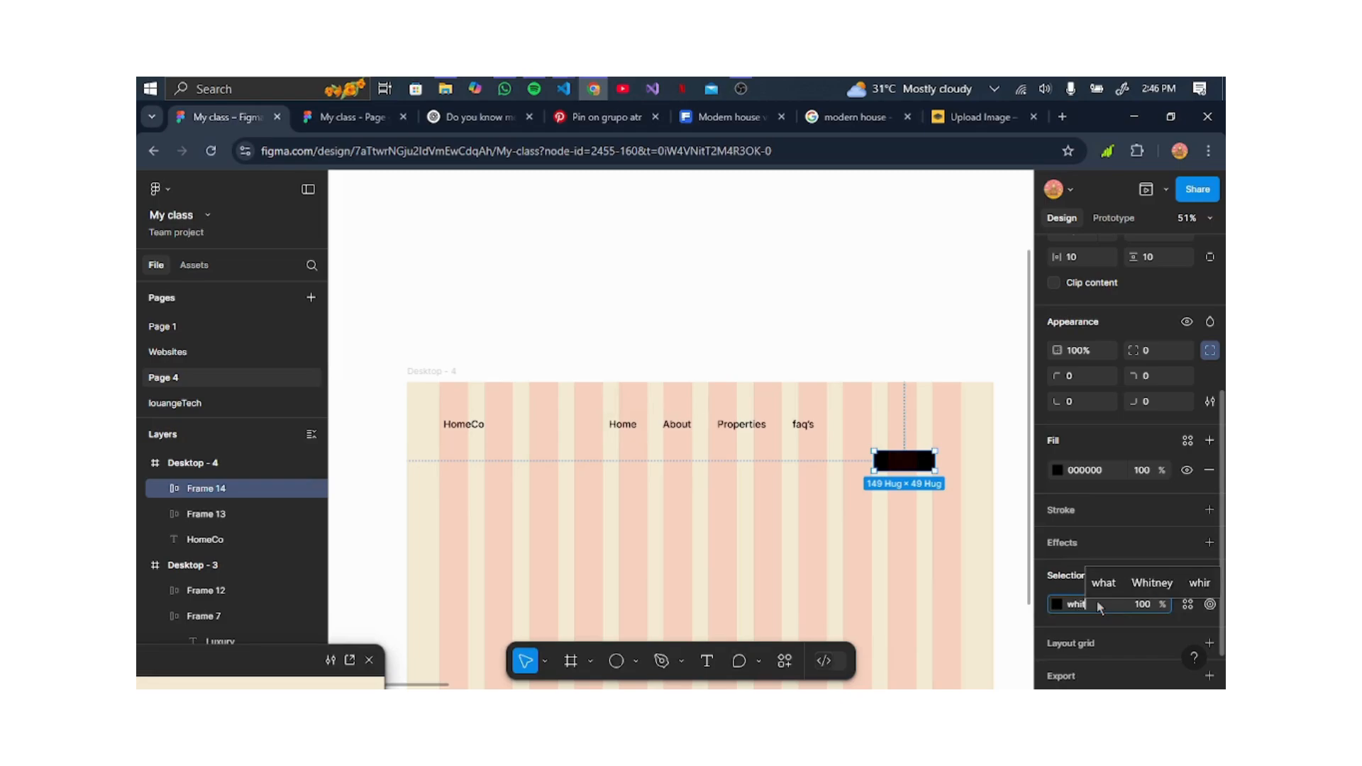
pyautogui.press('Return')
pyautogui.click(1115, 470)
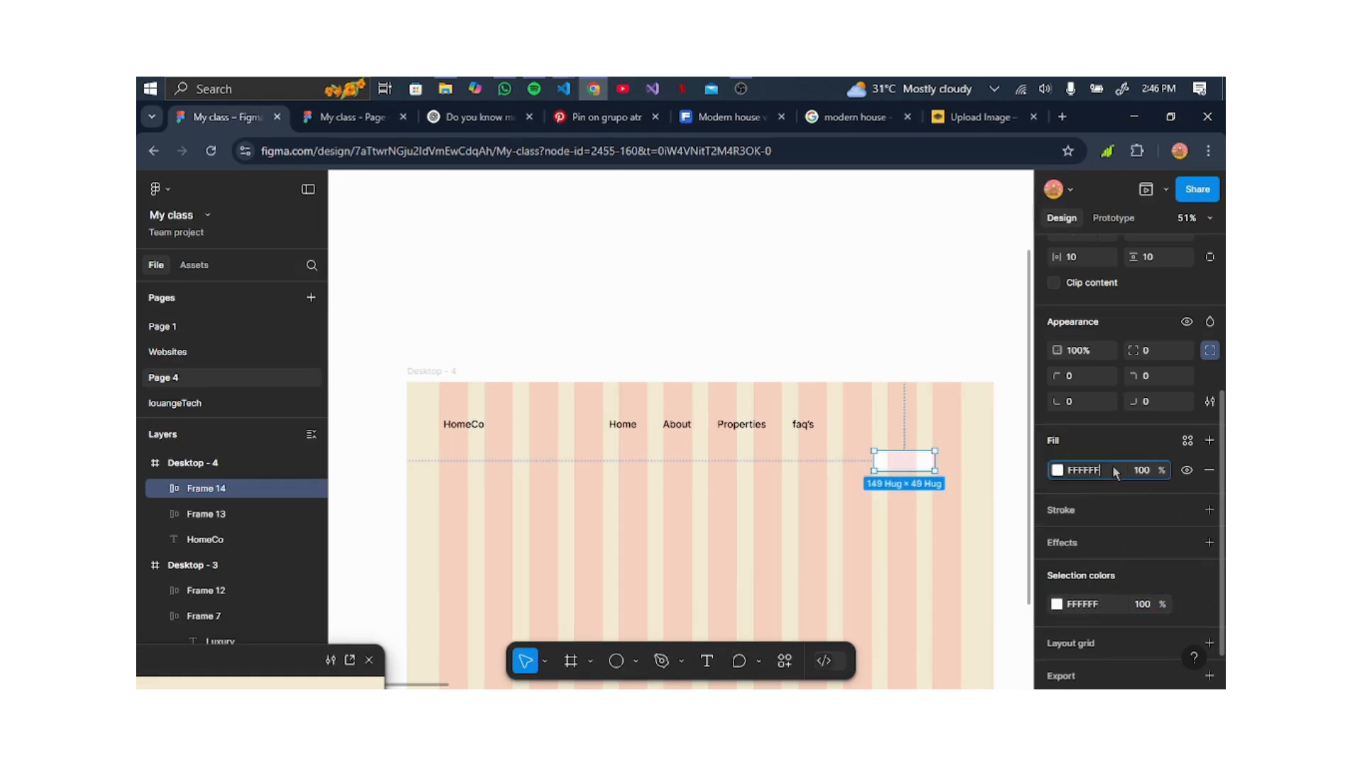
pyautogui.write('black')
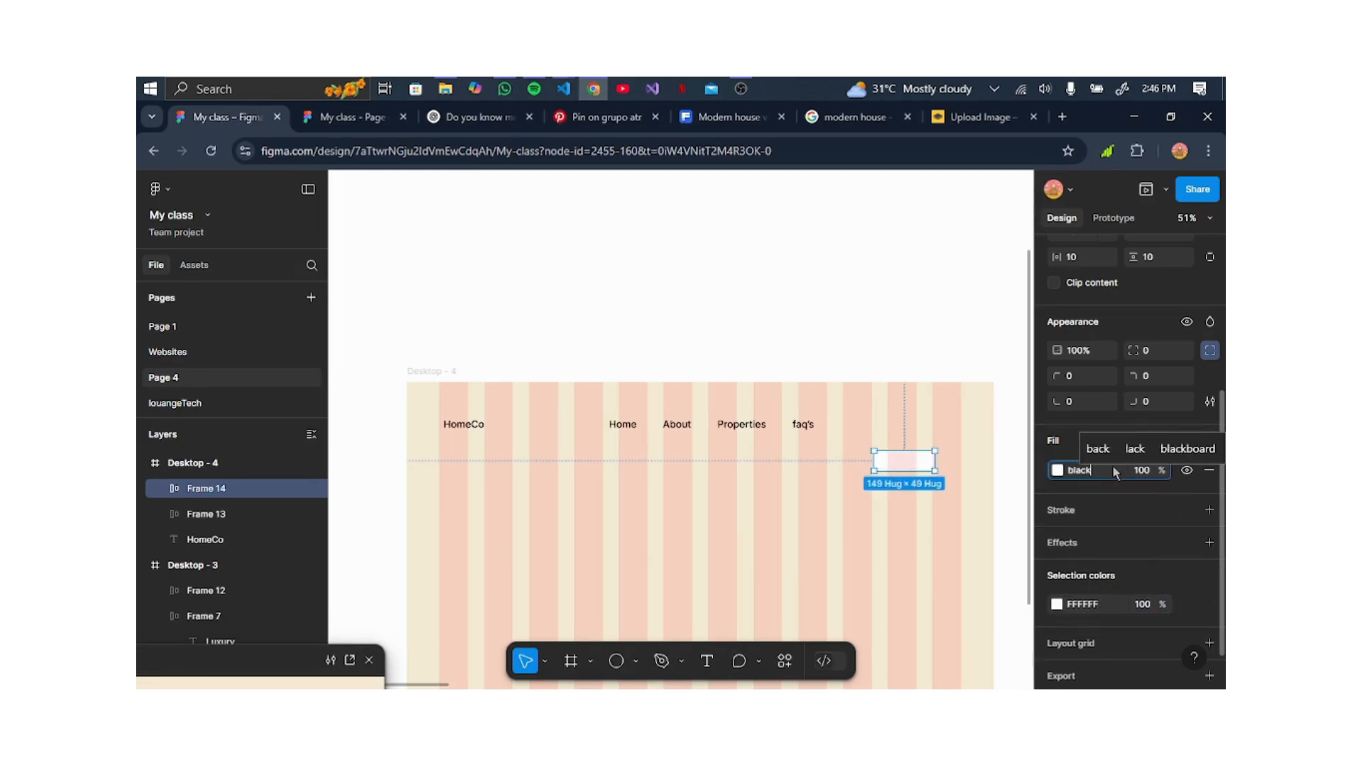
pyautogui.press('Return')
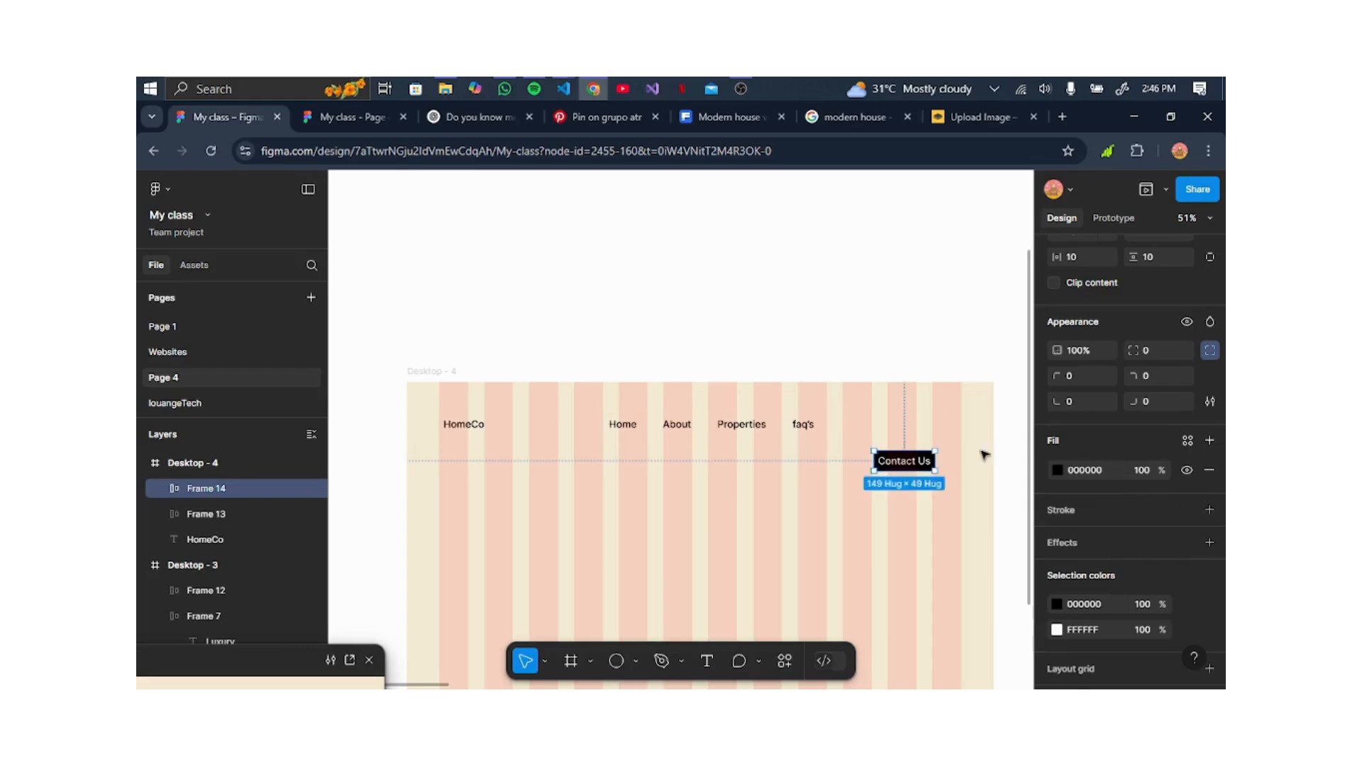
# Enlarge the "Contact Us" button frame to about 214 × 53.
pyautogui.scroll(4, 1081, 446)
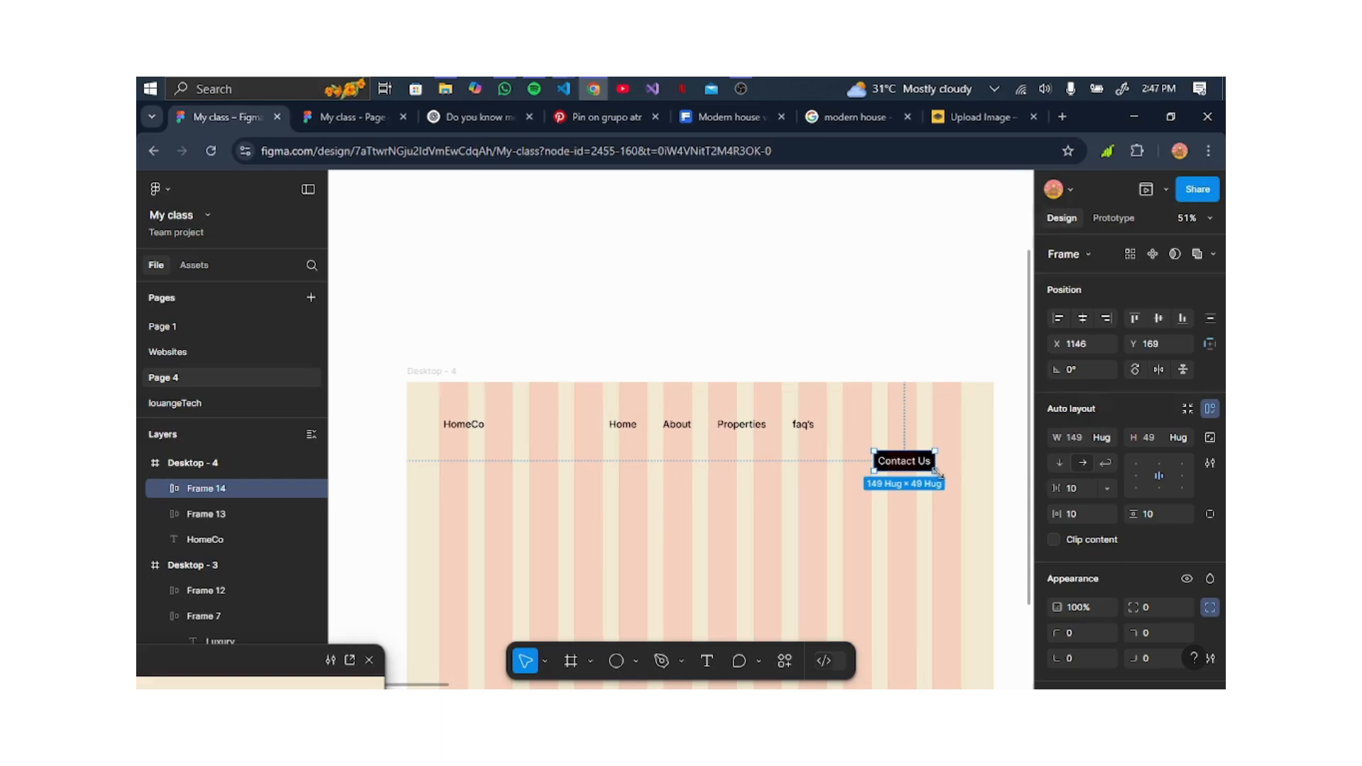
pyautogui.moveTo(940, 474); pyautogui.dragTo(958, 471)
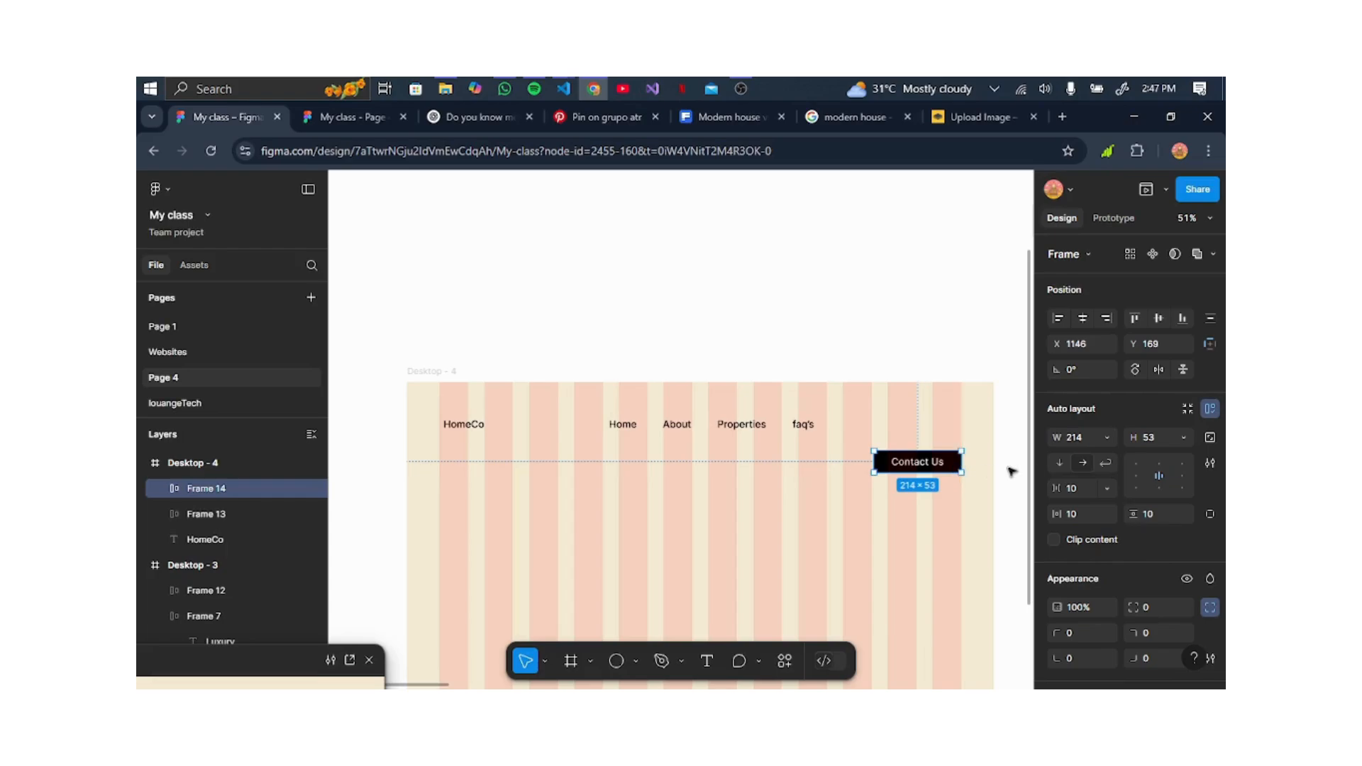
# Round the "Contact Us" button's corners to 30 and move it in line with the navigation links, at about X 1140, Y 77.
pyautogui.click(1156, 609)
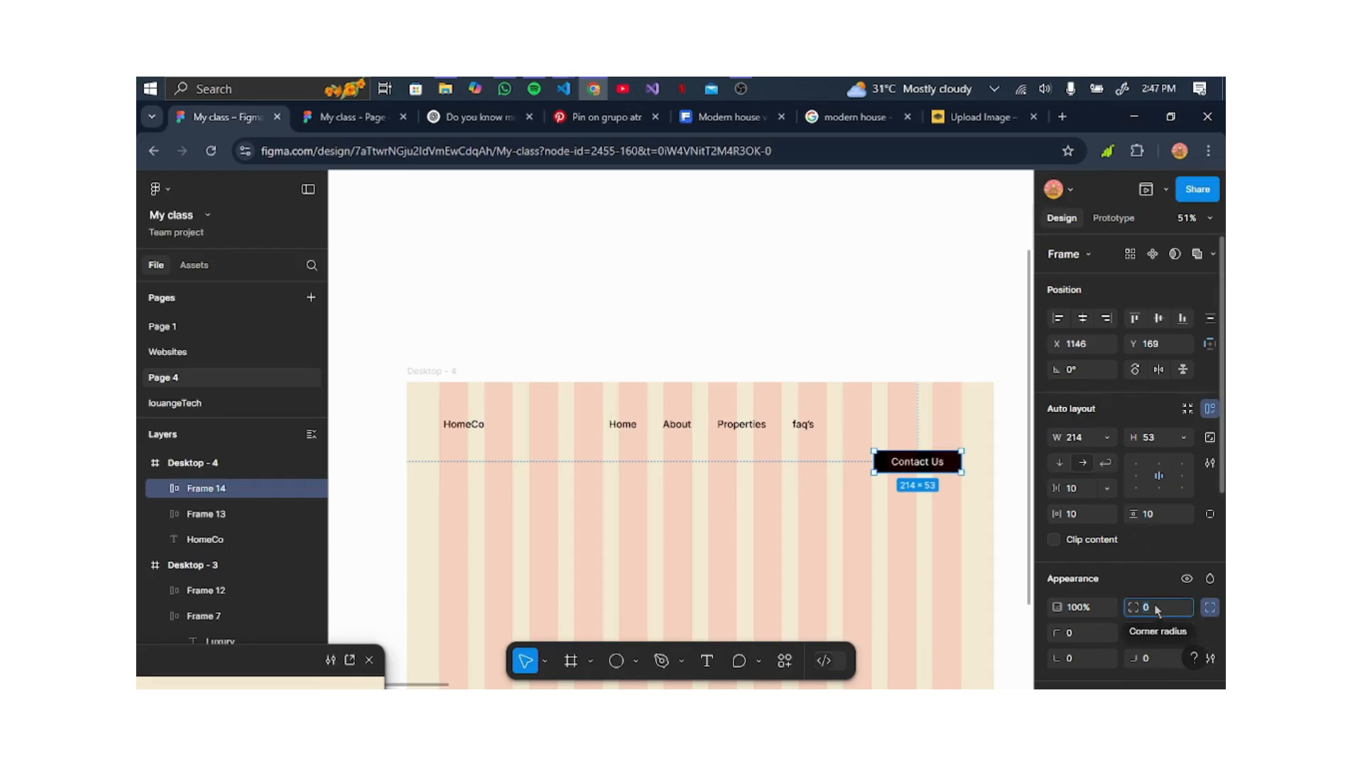
pyautogui.write('30')
pyautogui.press('Return')
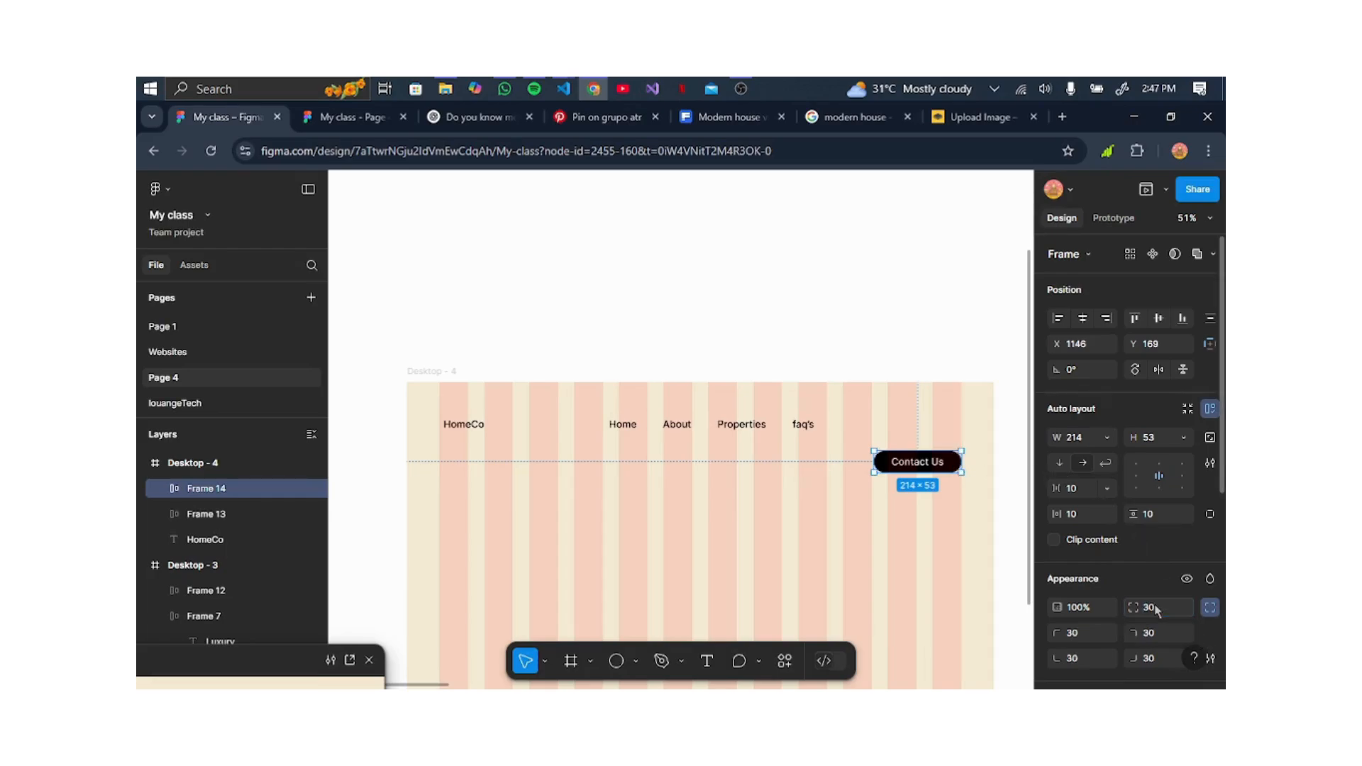
pyautogui.moveTo(927, 462); pyautogui.dragTo(926, 427)
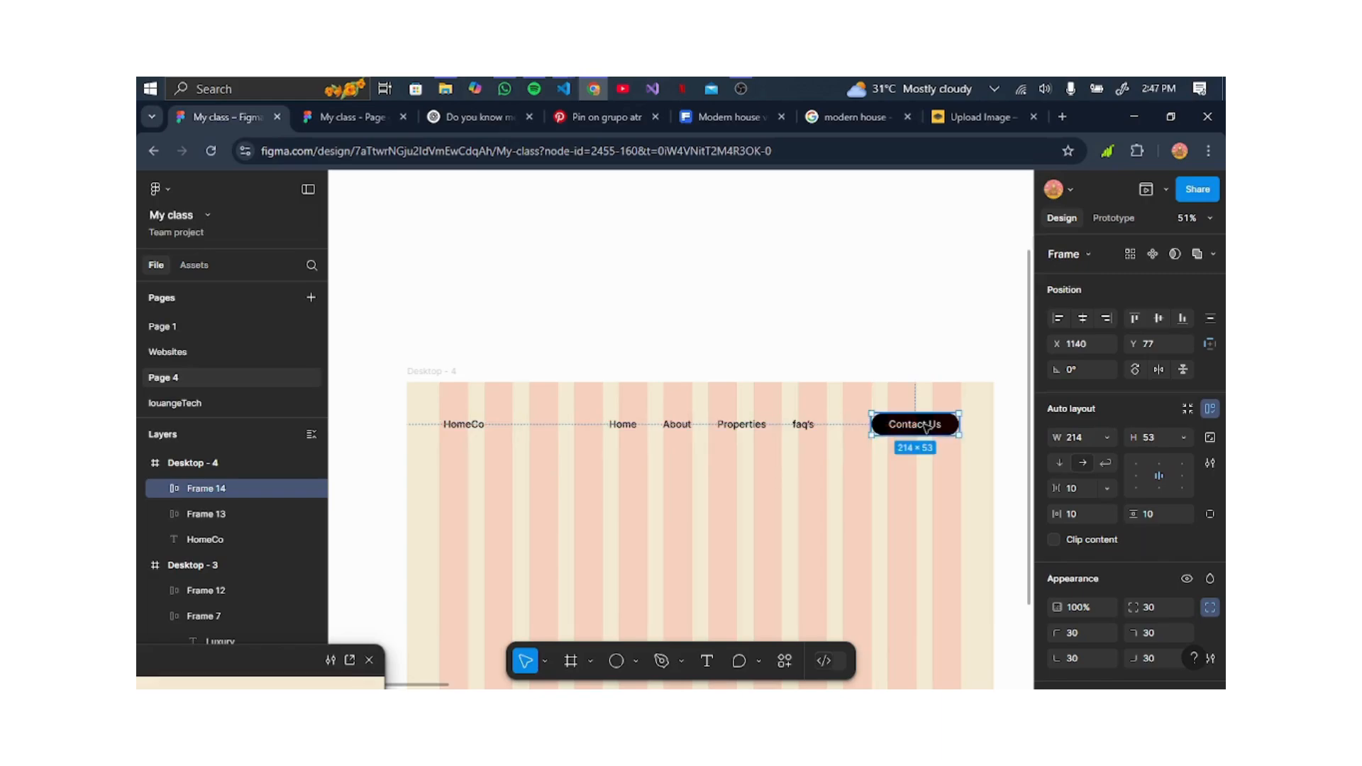
pyautogui.click(510, 461)
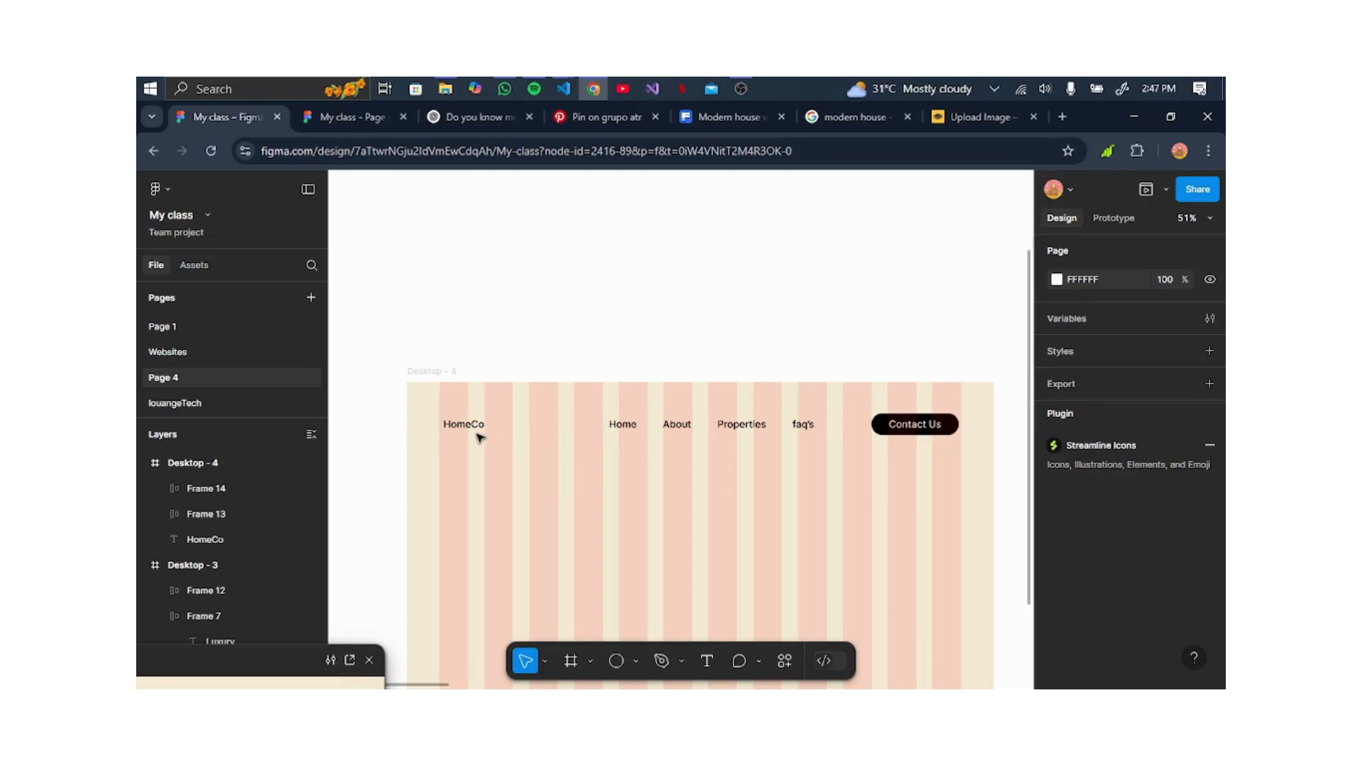
# Move the HomeCo text to about X 109 and import Iconify's solid material-symbols home icon as a black frame into Desktop - 4.
pyautogui.moveTo(468, 434); pyautogui.dragTo(462, 432)
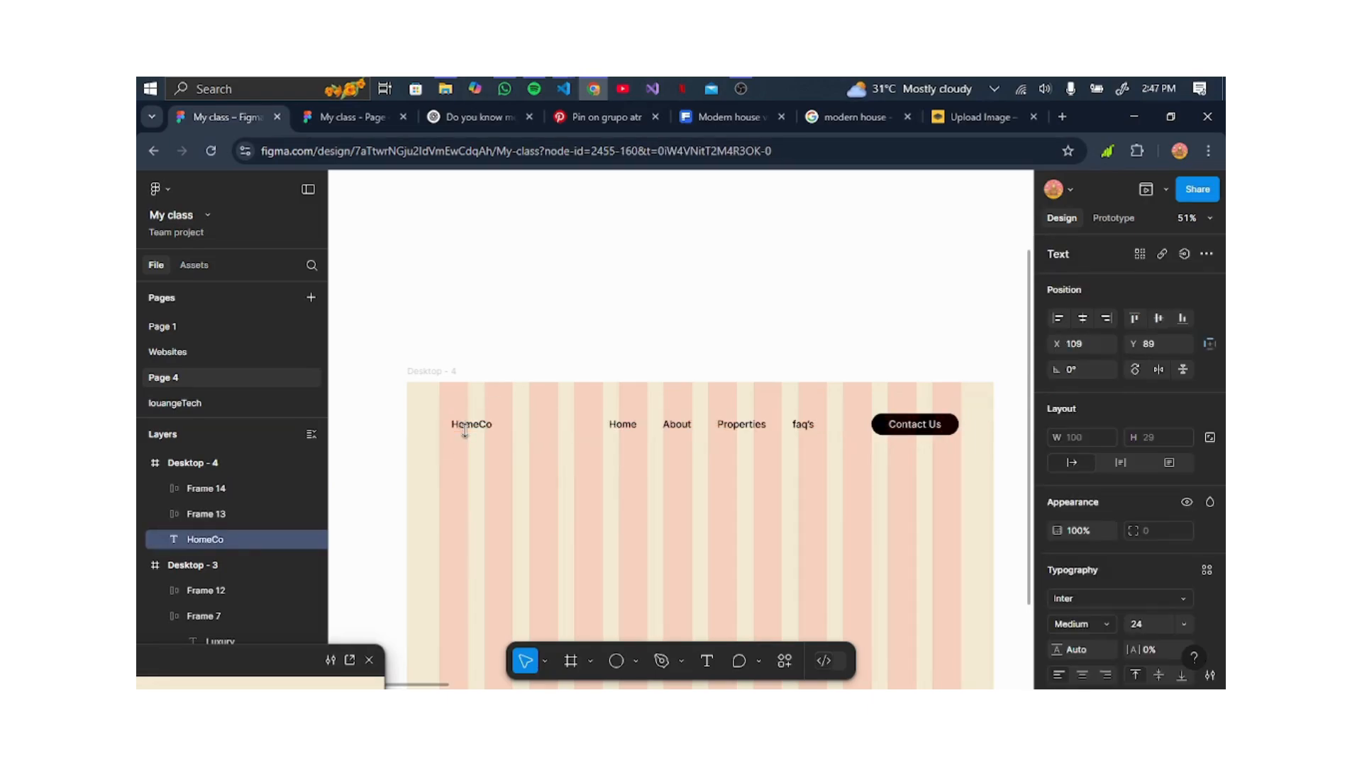
pyautogui.click(565, 469)
pyautogui.rightClick(566, 470)
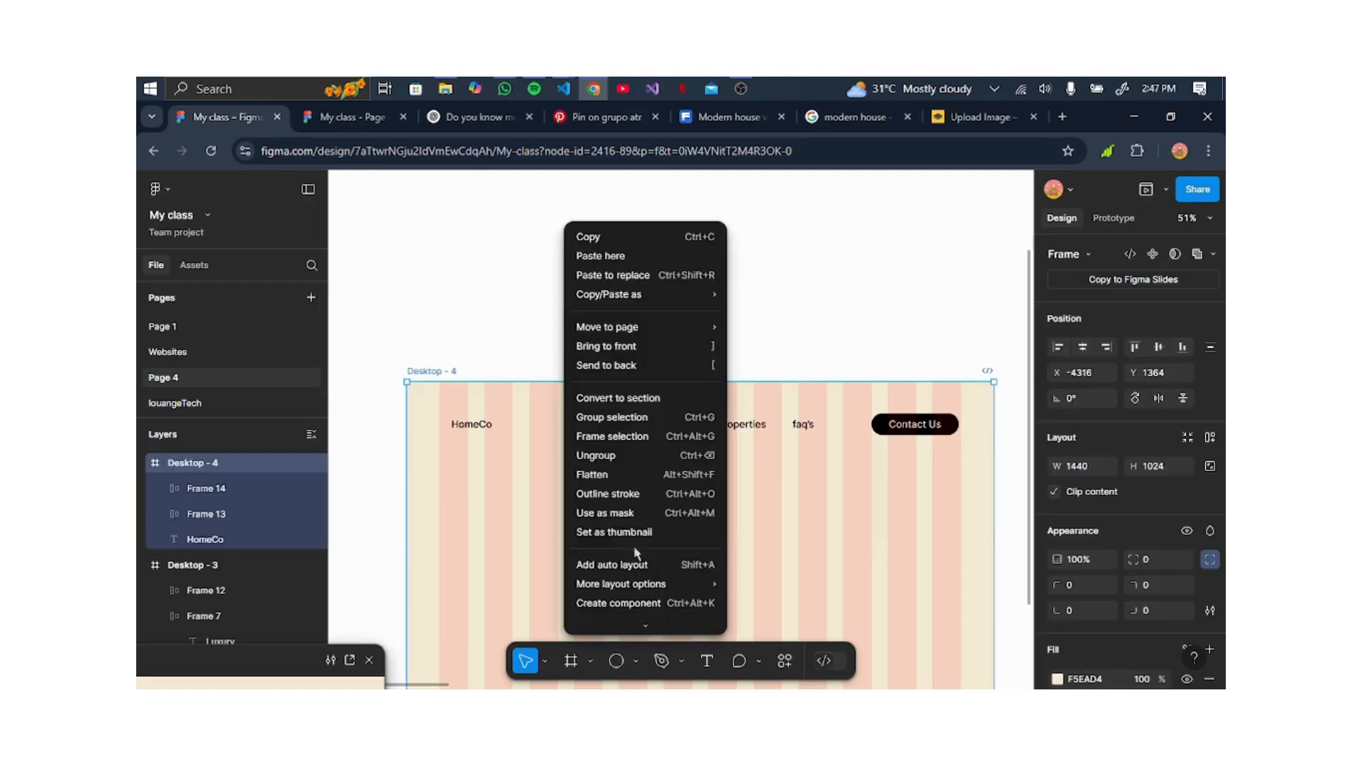
pyautogui.scroll(-2, 660, 614)
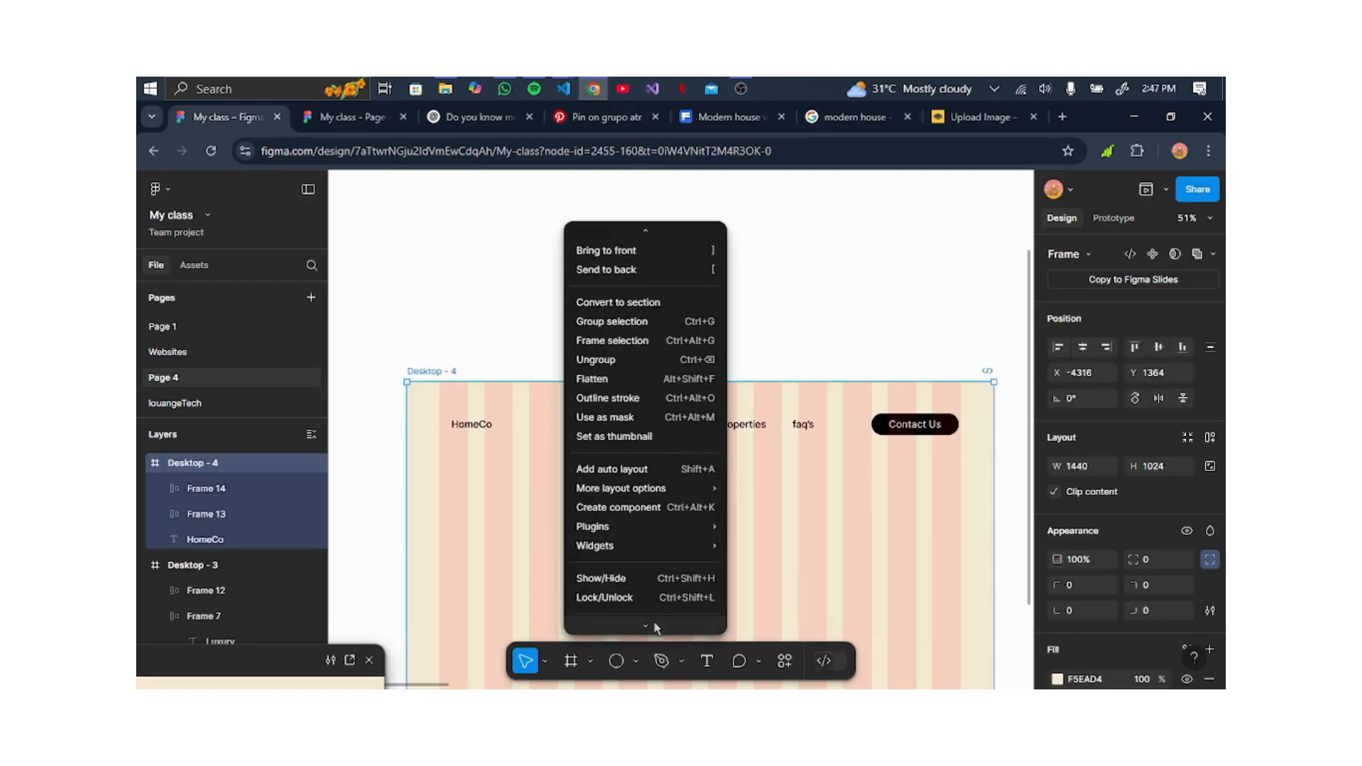
pyautogui.moveTo(654, 517)
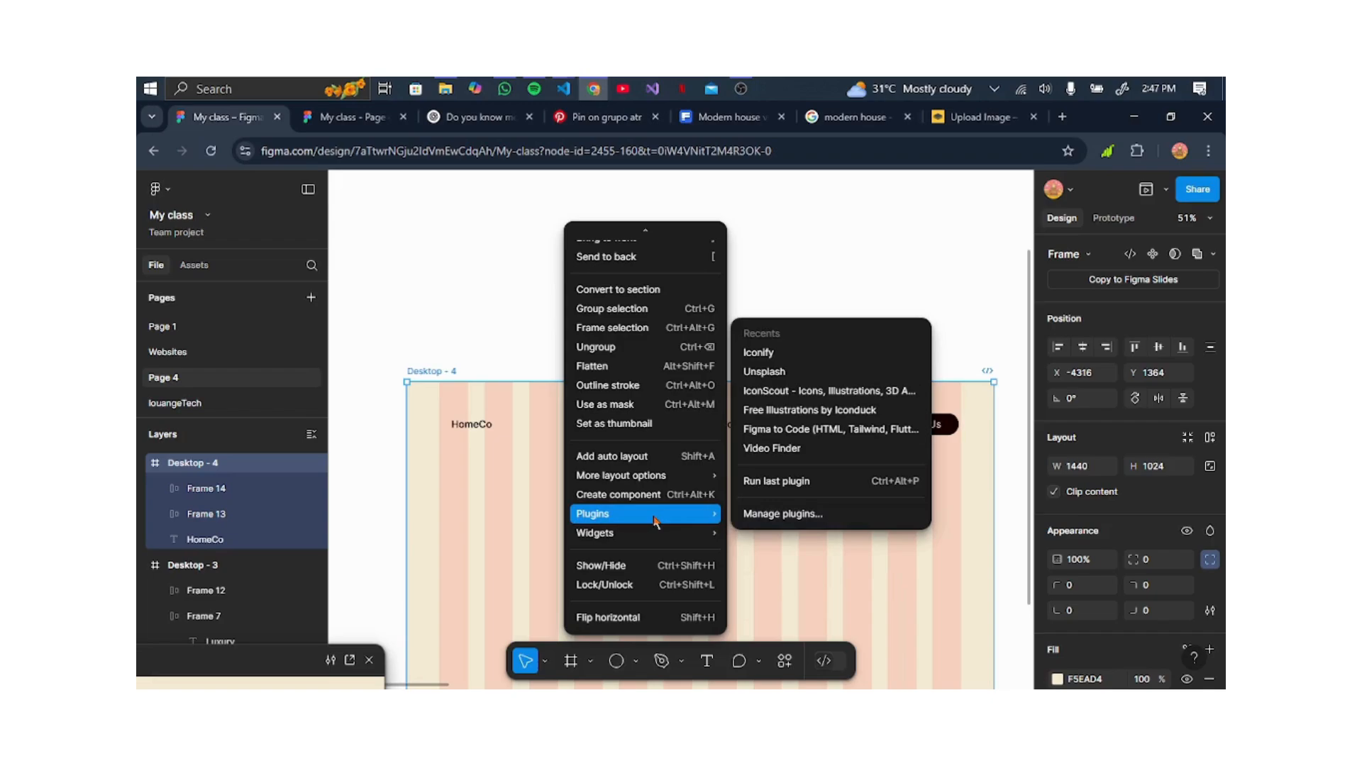
pyautogui.click(804, 361)
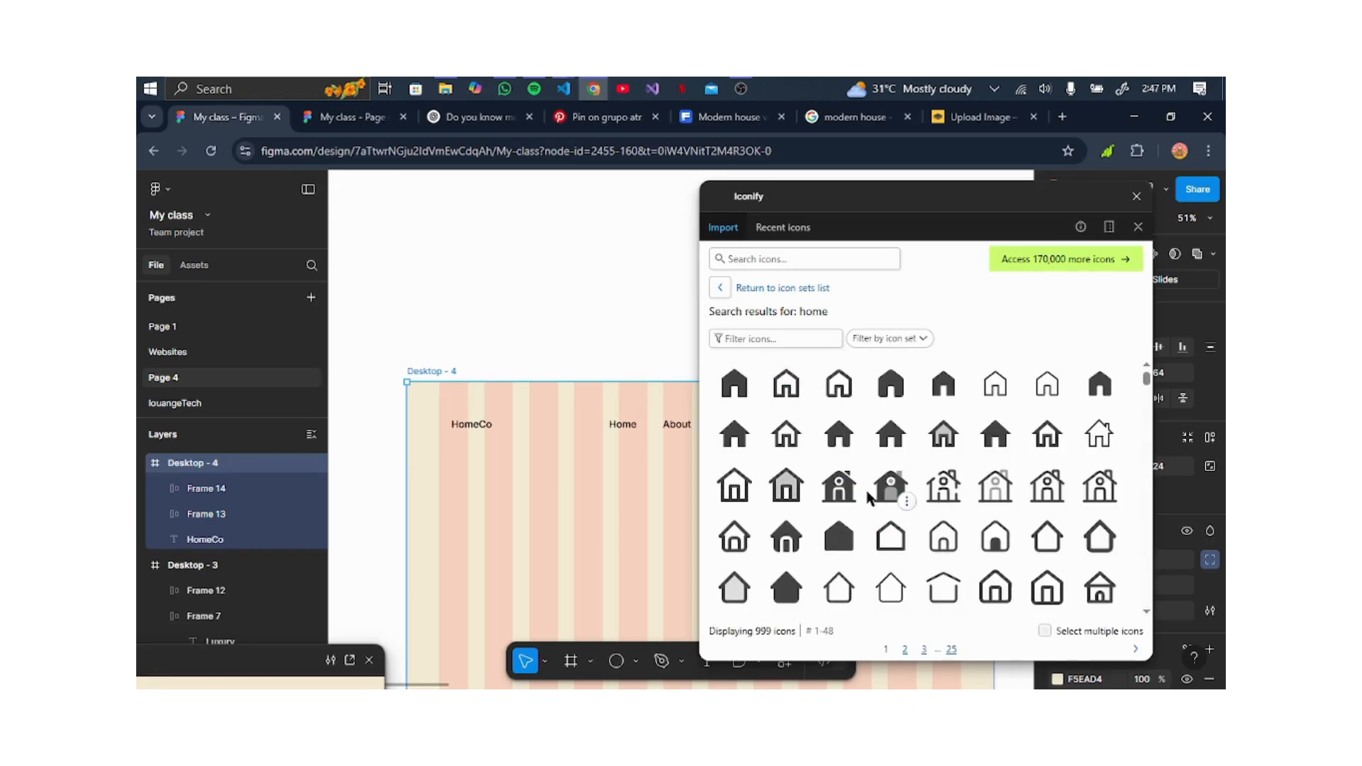
pyautogui.click(784, 581)
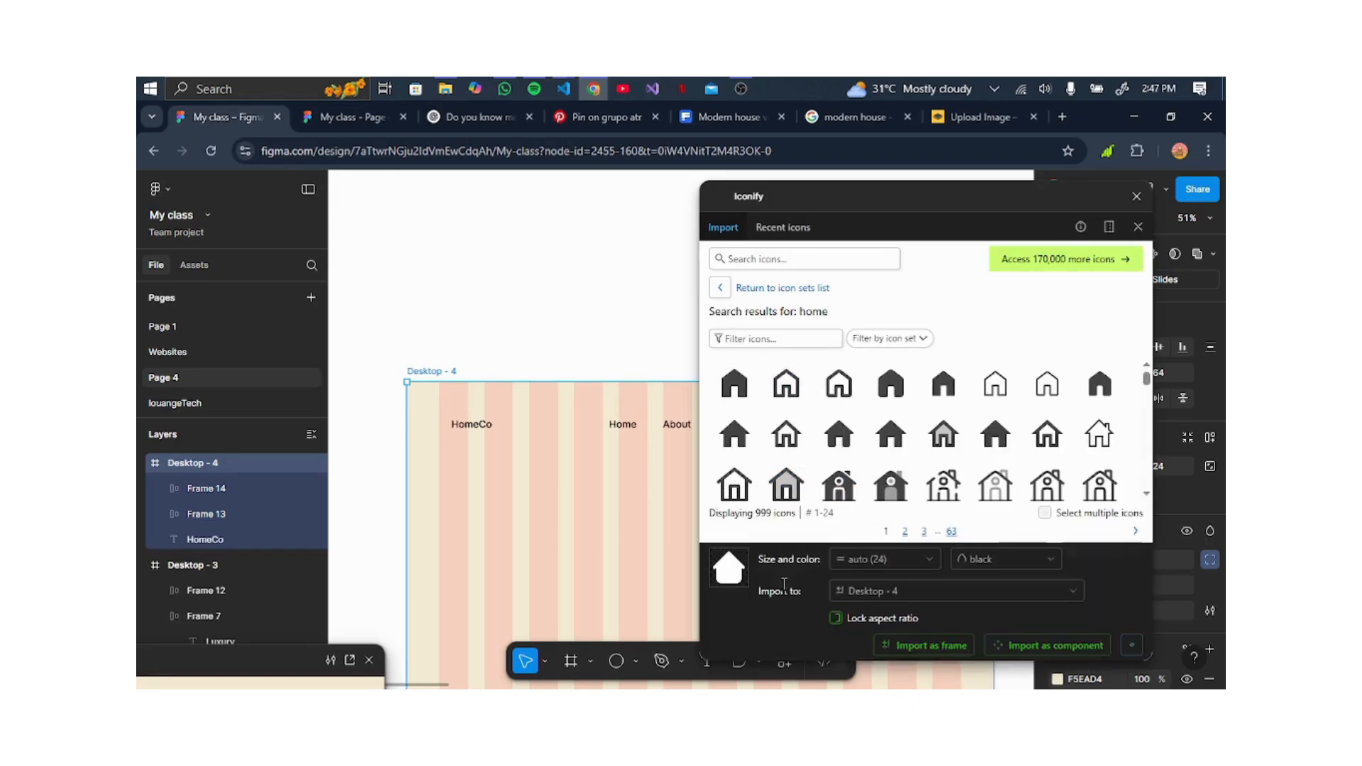
pyautogui.click(743, 383)
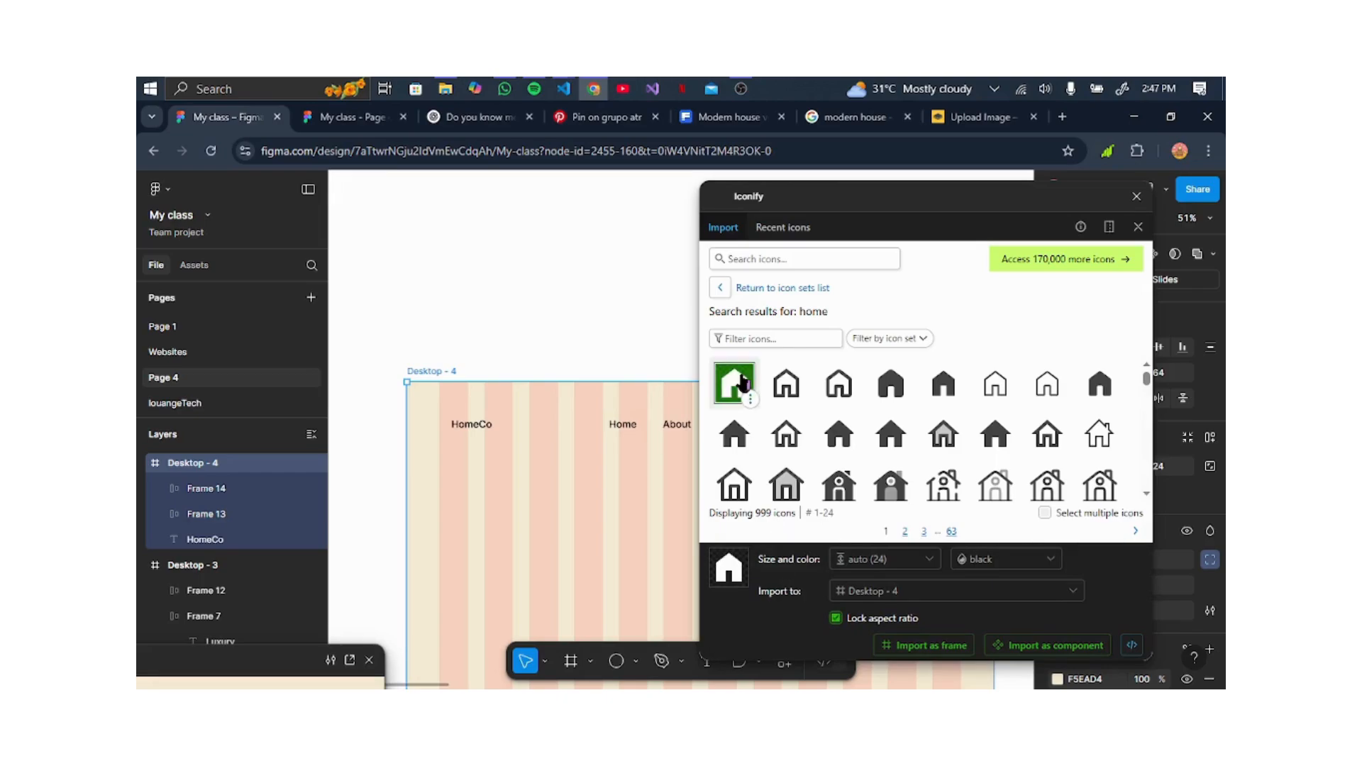
pyautogui.click(948, 645)
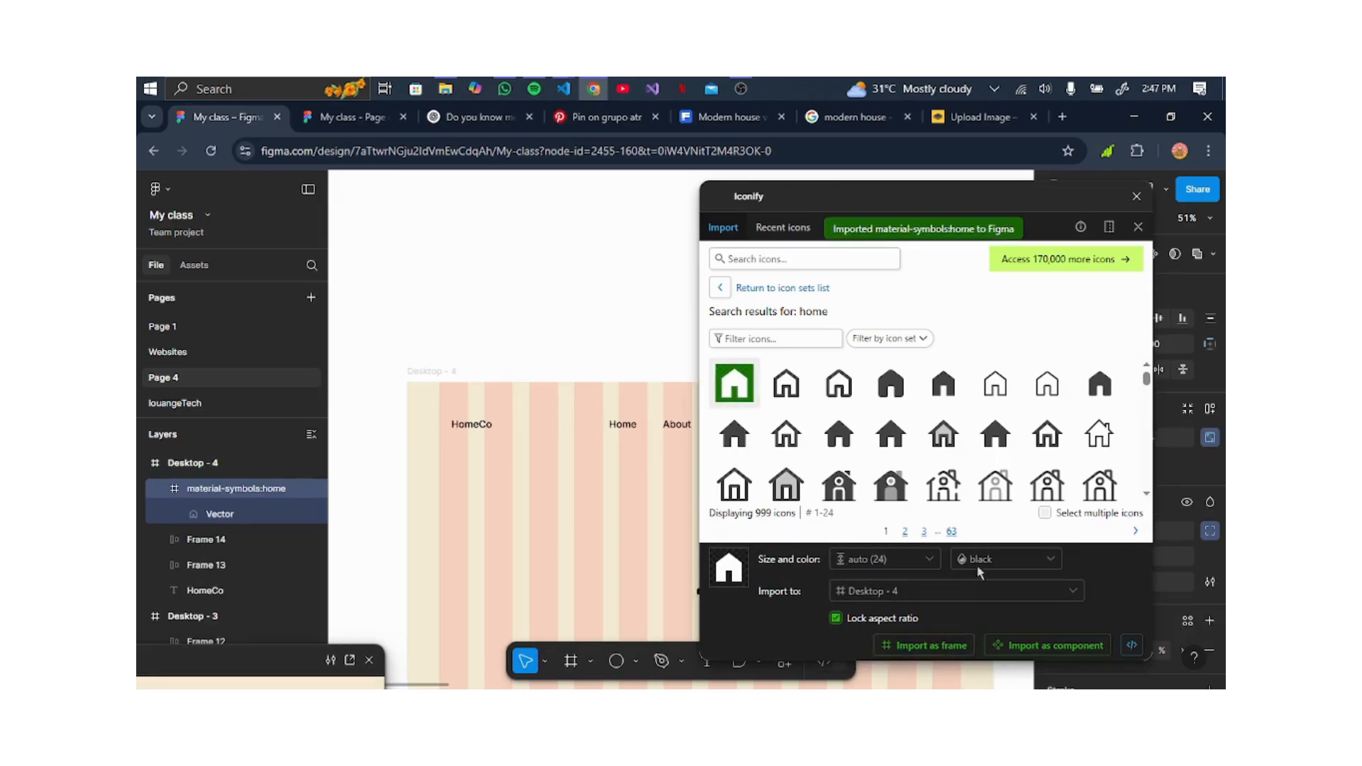
pyautogui.click(1135, 197)
# Place the home icon directly before the HomeCo text, at about X 85, Y 92.
pyautogui.scroll(5, 716, 583)
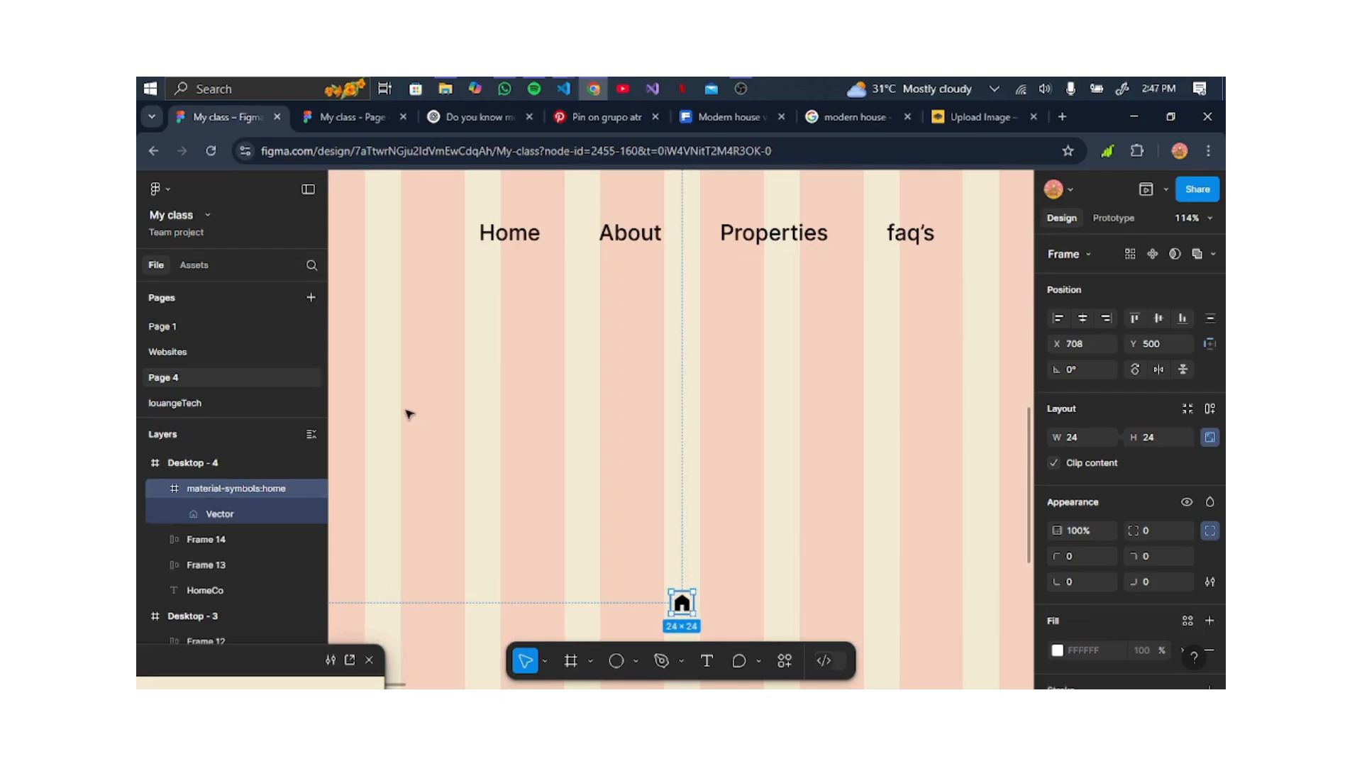
pyautogui.moveTo(410, 414); pyautogui.dragTo(401, 239)
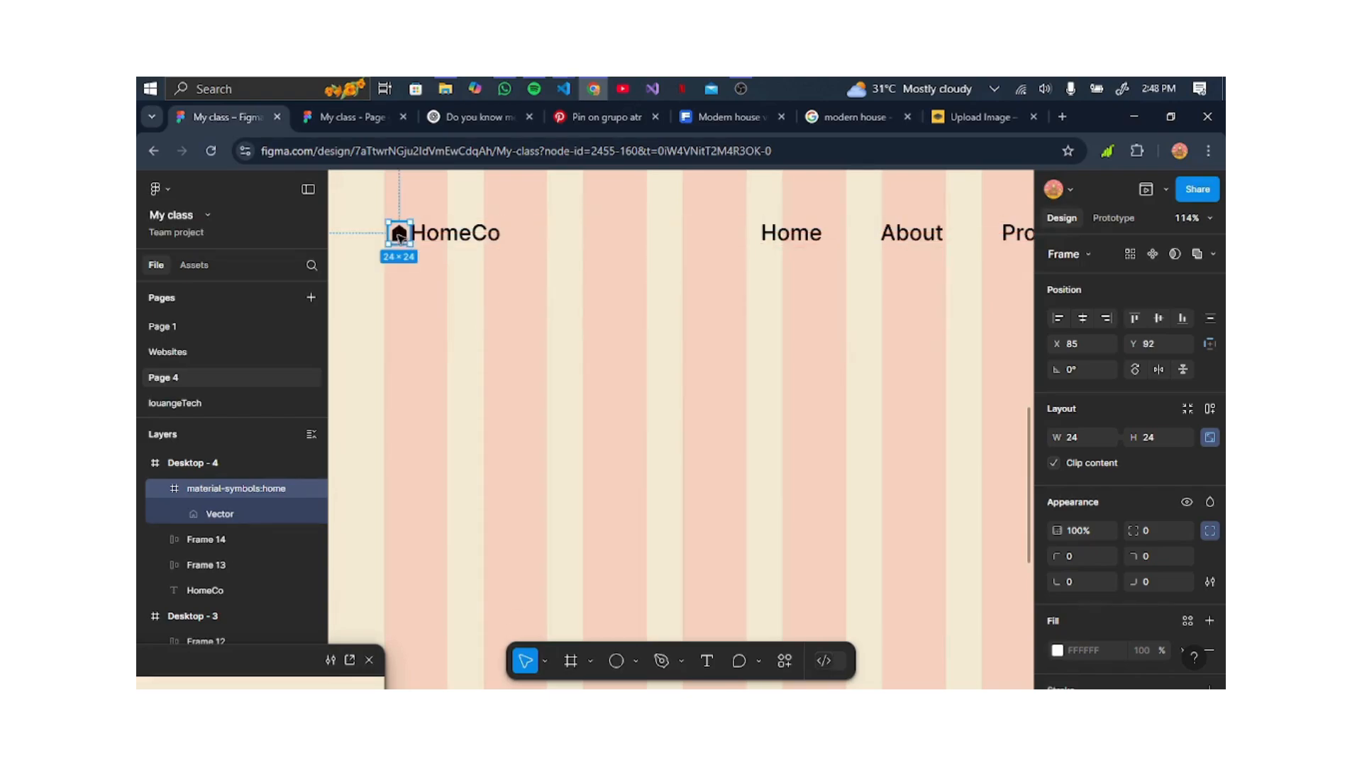
pyautogui.click(510, 252)
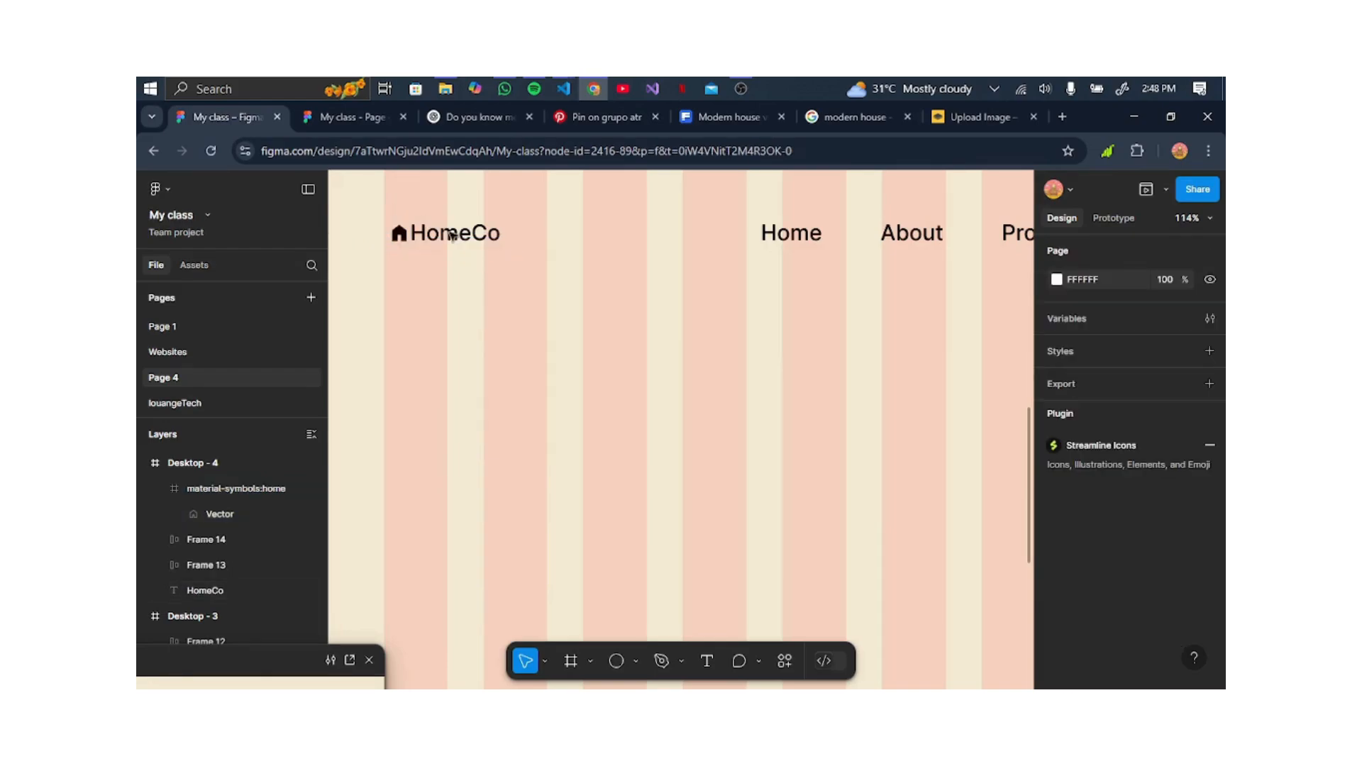
# Wrap the home icon and HomeCo text together in an auto layout frame, keeping it at X 85, Y 89.
pyautogui.moveTo(391, 209); pyautogui.dragTo(541, 282)
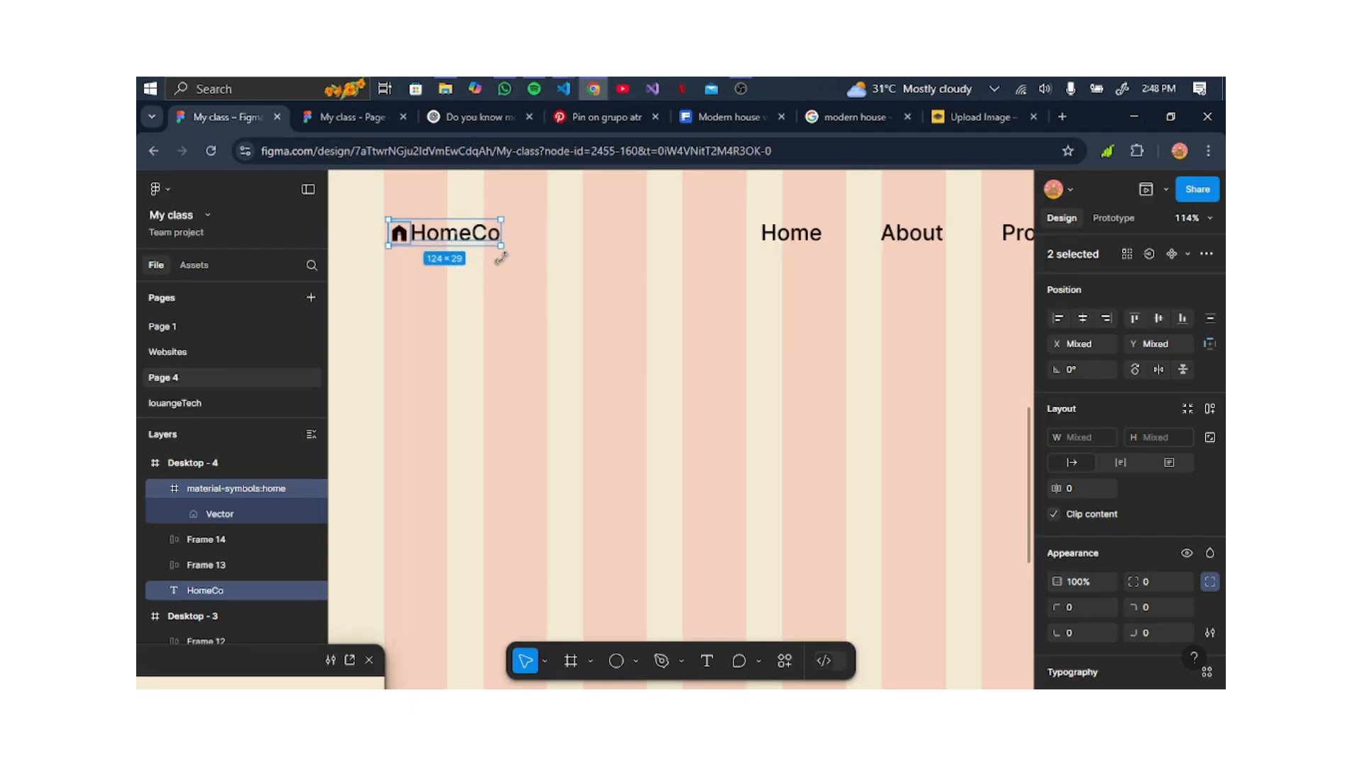
pyautogui.hotkey('shift', 'a')
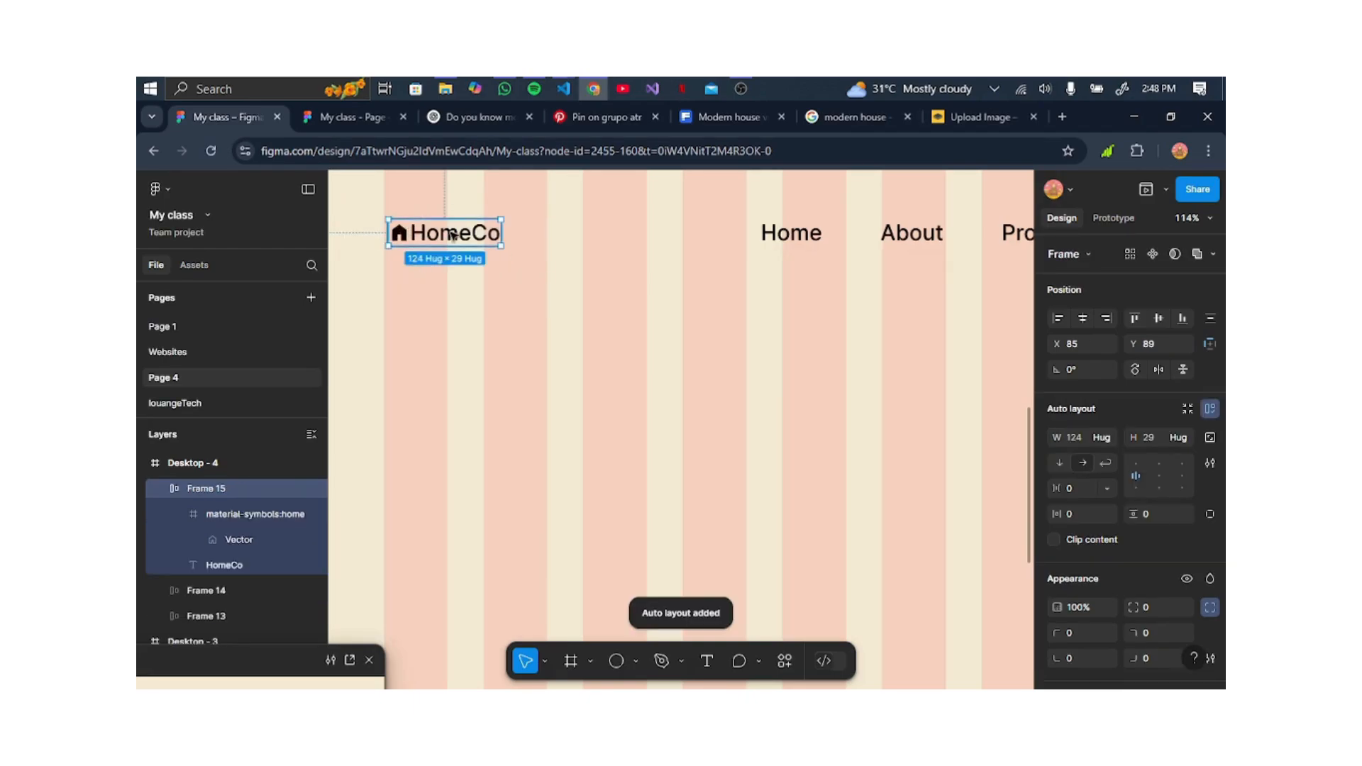
pyautogui.moveTo(452, 236); pyautogui.dragTo(496, 257)
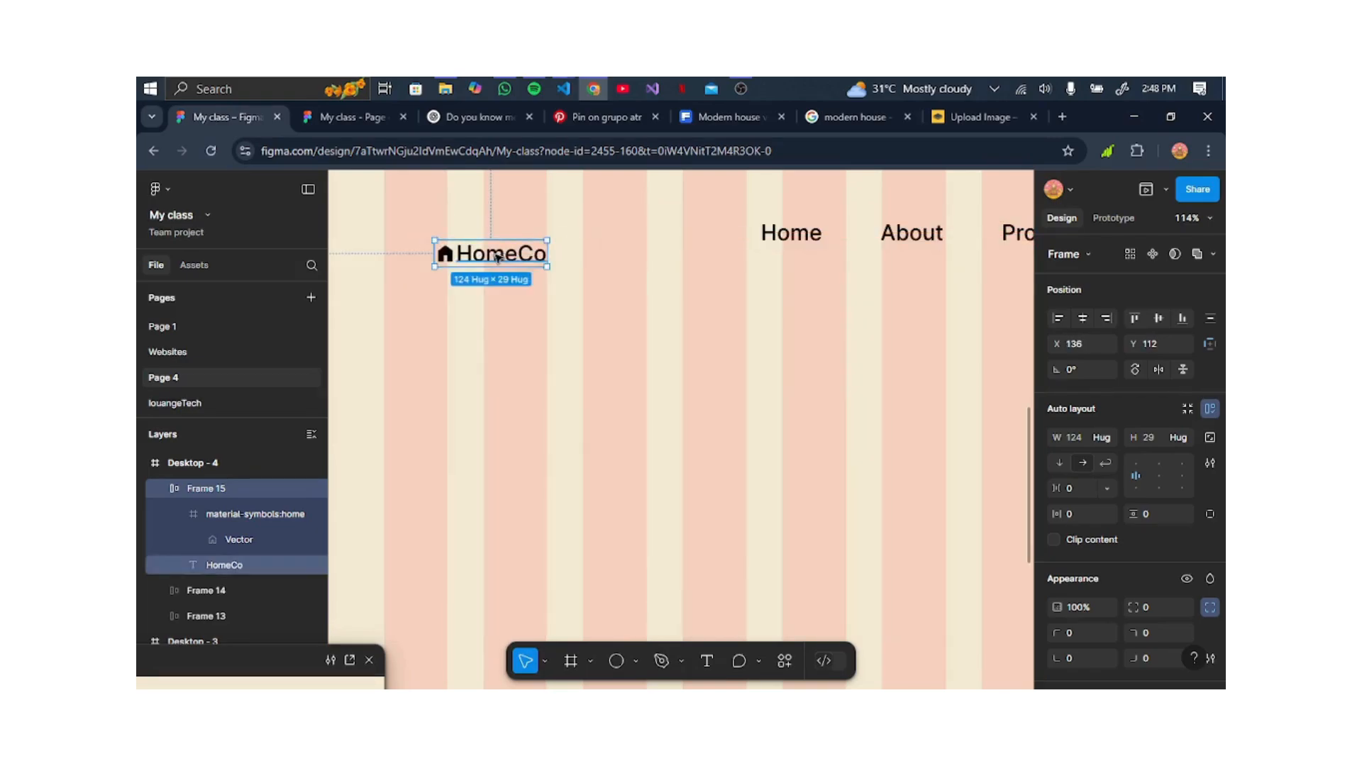
pyautogui.hotkey('ctrl', 'z')
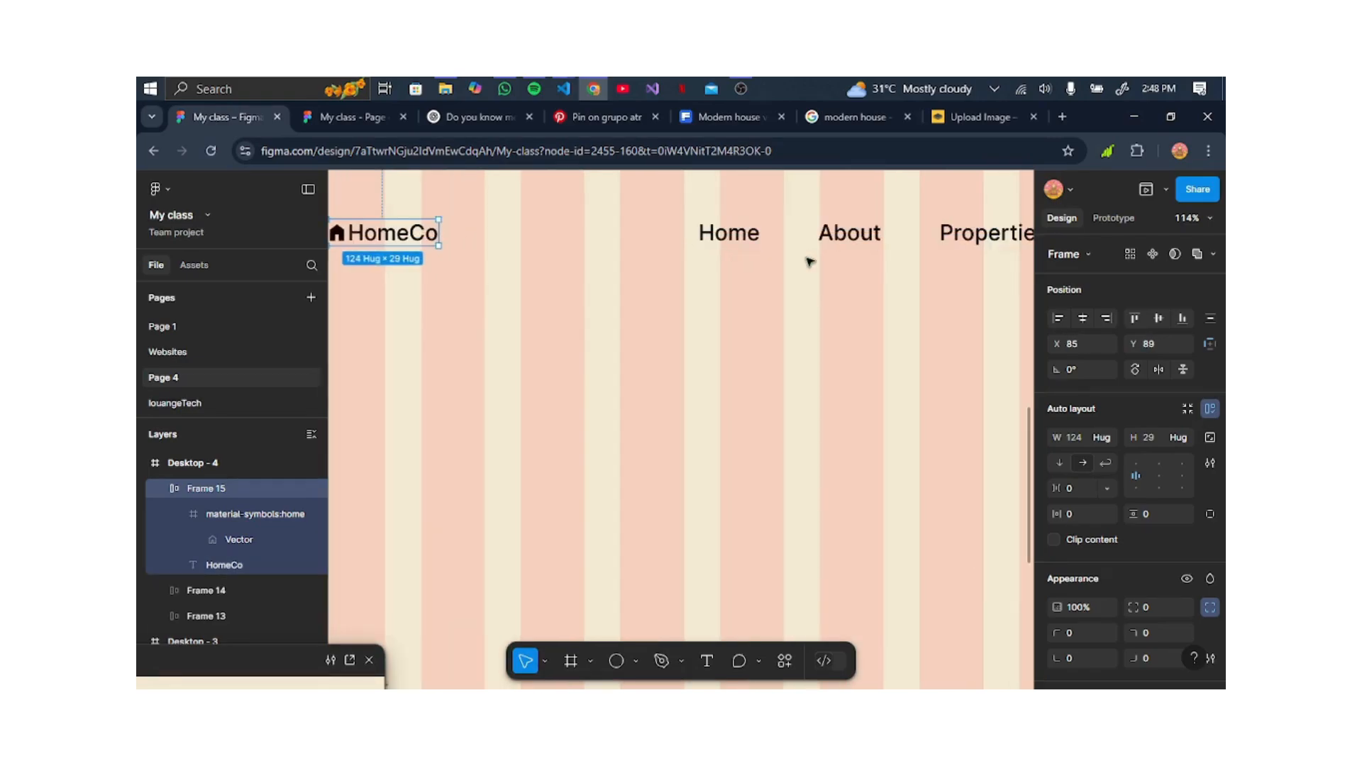
# Combine the logo frame and the navigation links frame in one auto layout frame.
pyautogui.scroll(-5, 809, 262)
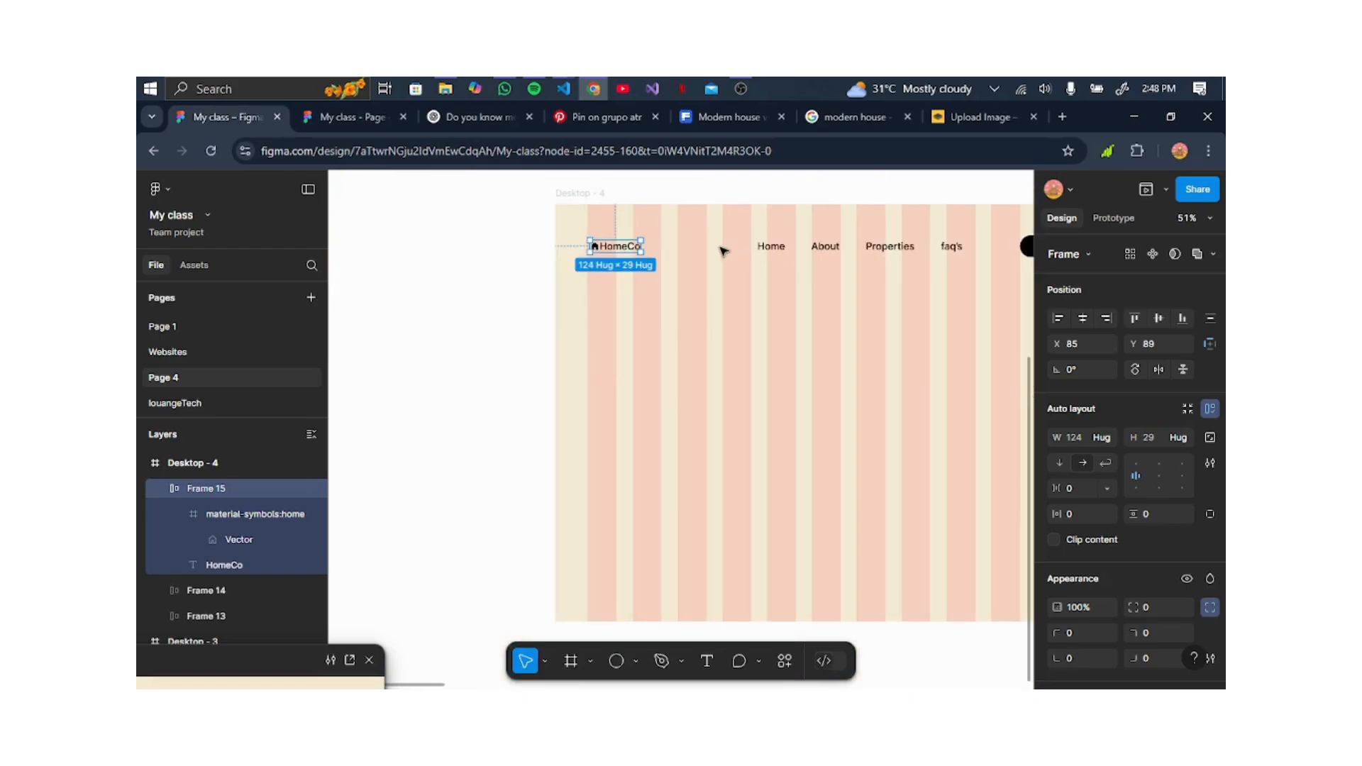
pyautogui.keyDown('shift'); pyautogui.click(785, 247); pyautogui.keyUp('shift')
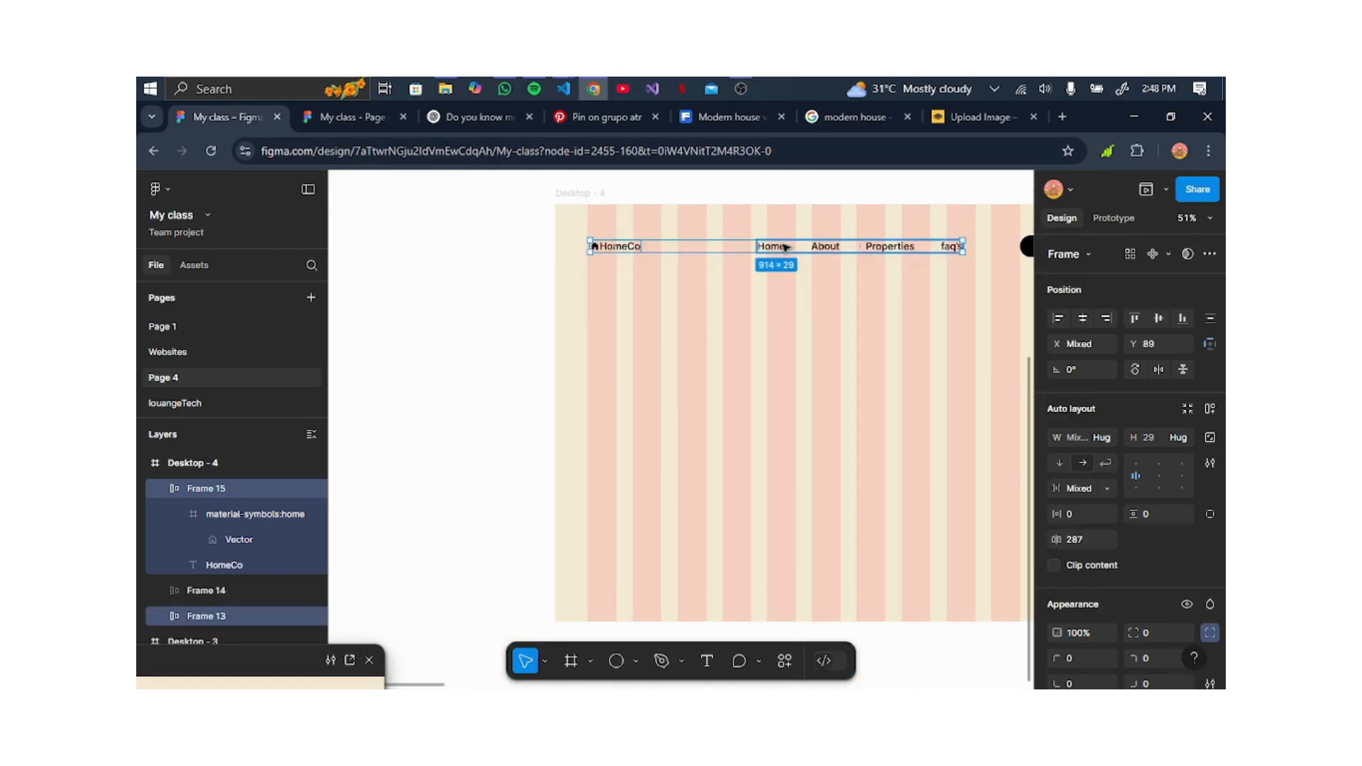
pyautogui.hotkey('shift', 'a')
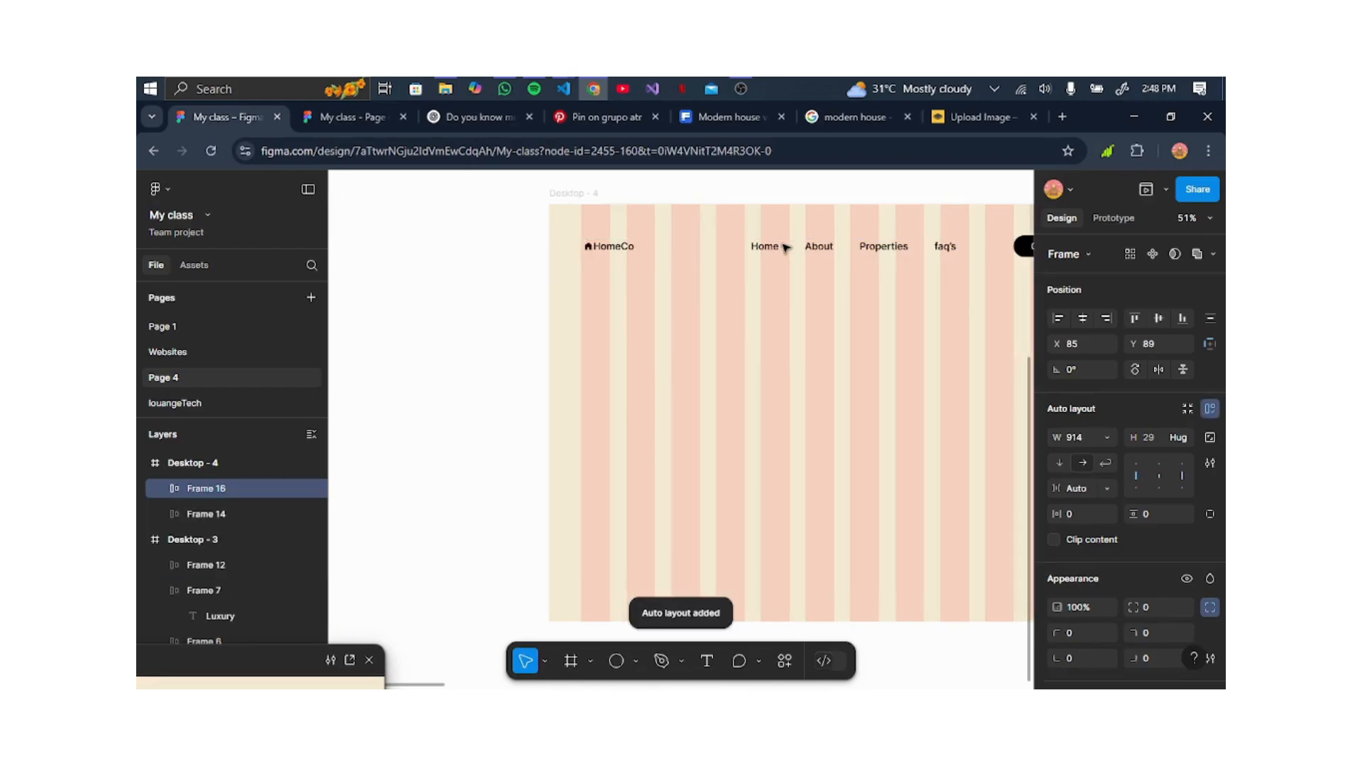
# Combine the logo-and-links frame with the "Contact Us" button in a horizontal auto layout frame.
pyautogui.hscroll(3, 785, 246)
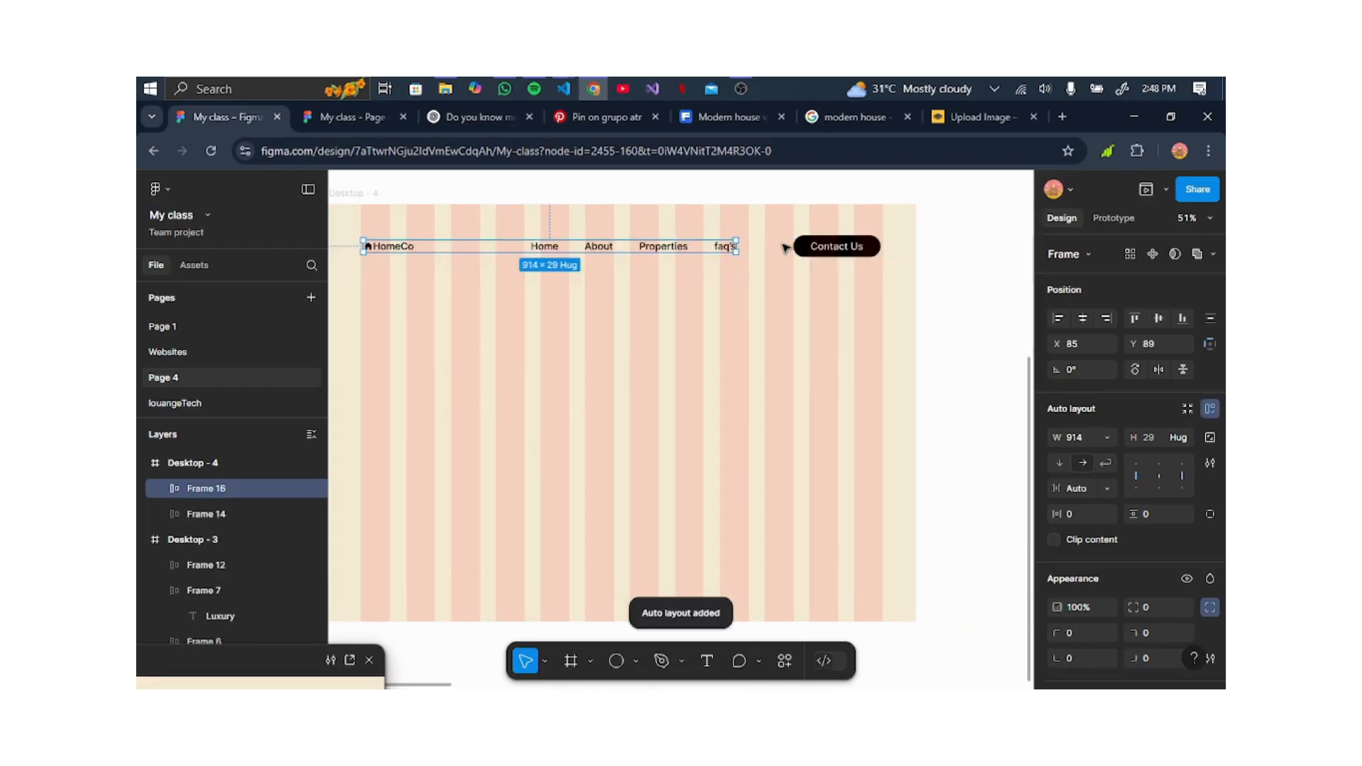
pyautogui.keyDown('shift'); pyautogui.click(837, 246); pyautogui.keyUp('shift')
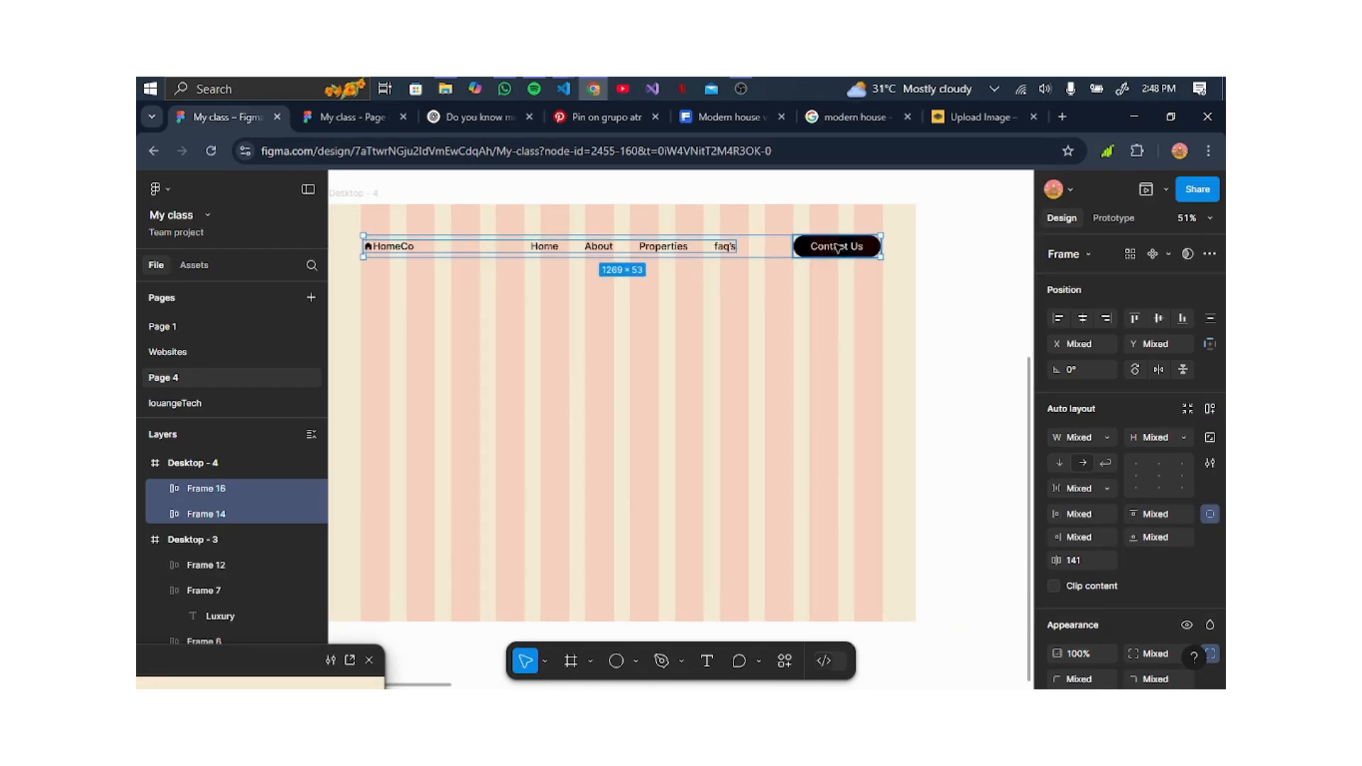
pyautogui.hotkey('shift', 'a')
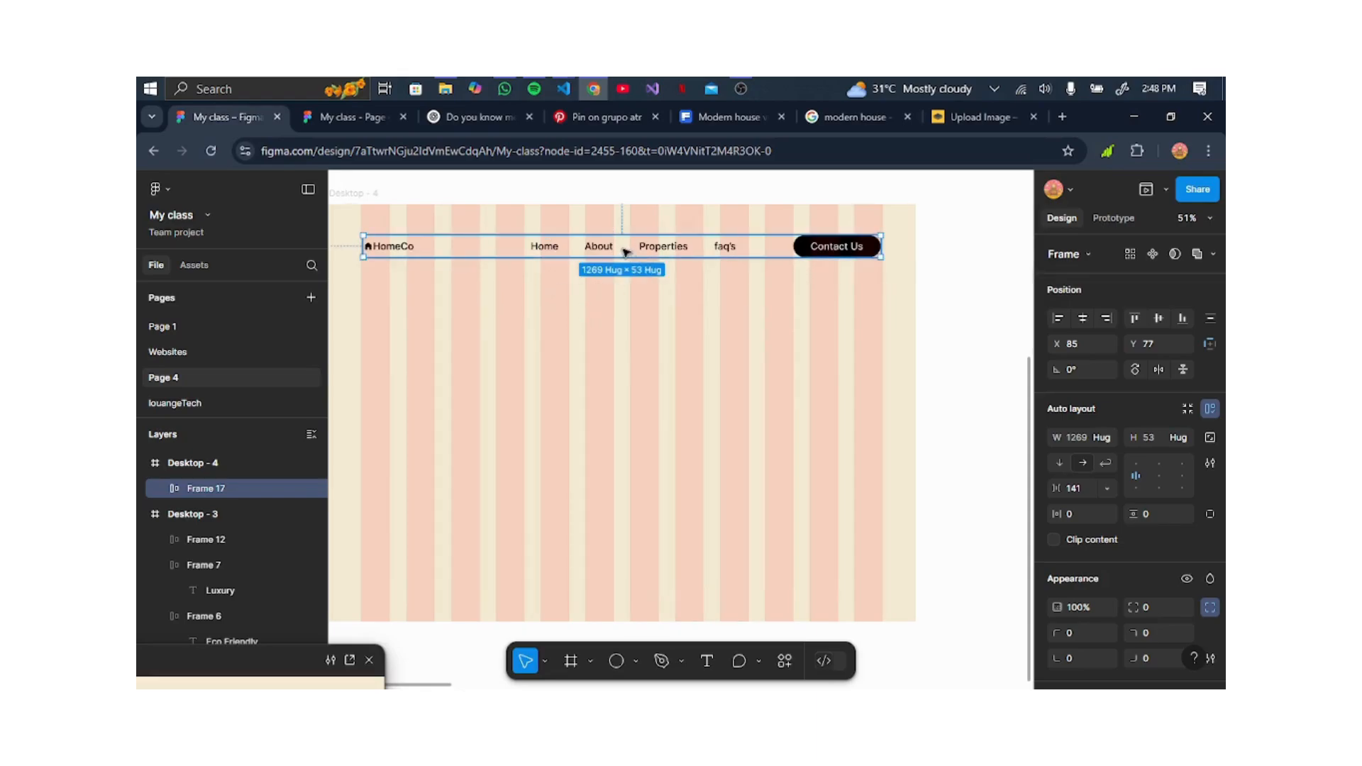
pyautogui.moveTo(626, 252); pyautogui.dragTo(636, 256)
pyautogui.hotkey('ctrl', 'z')
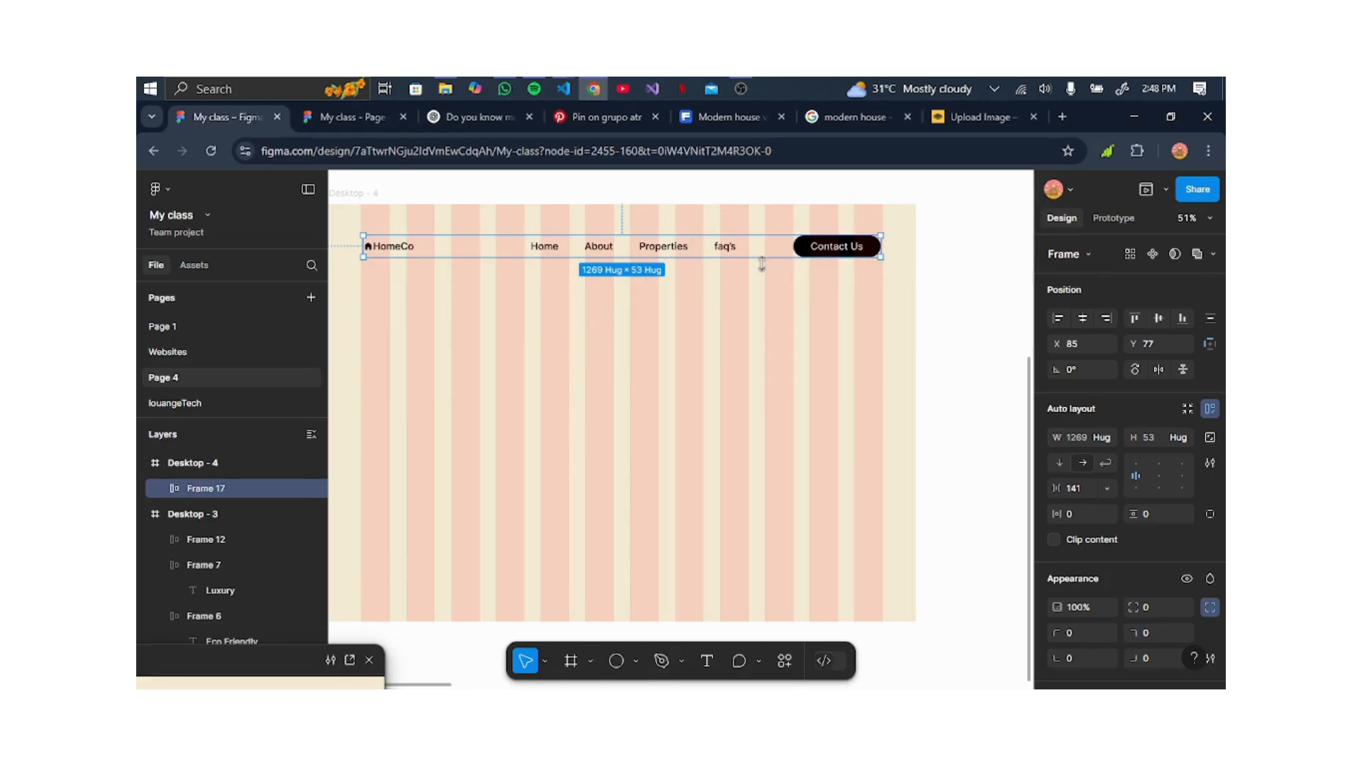
# Wrap the navigation bar in an outer auto layout frame with corner radius 30 and a black inside stroke of weight 1.
pyautogui.hotkey('shift', 'a')
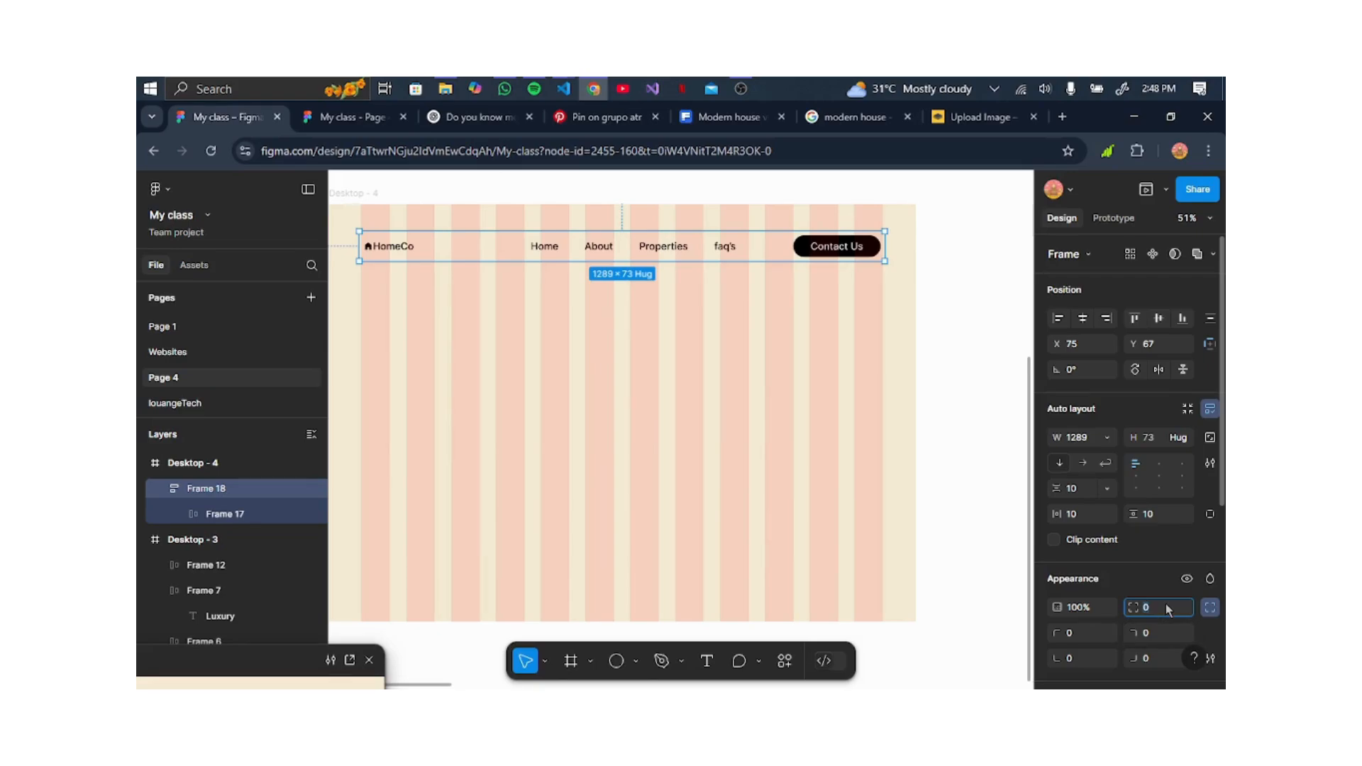
pyautogui.press('Return')
pyautogui.scroll(-5, 1176, 630)
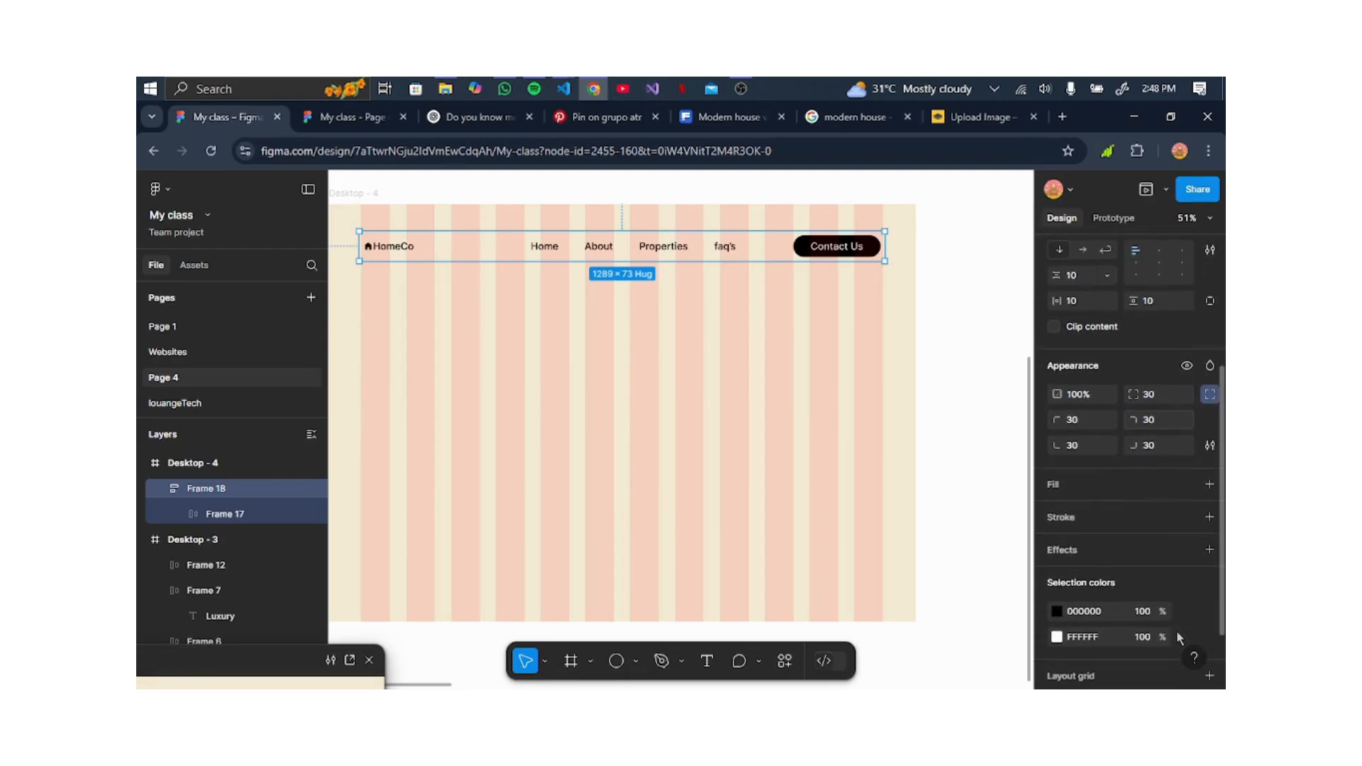
pyautogui.click(1210, 519)
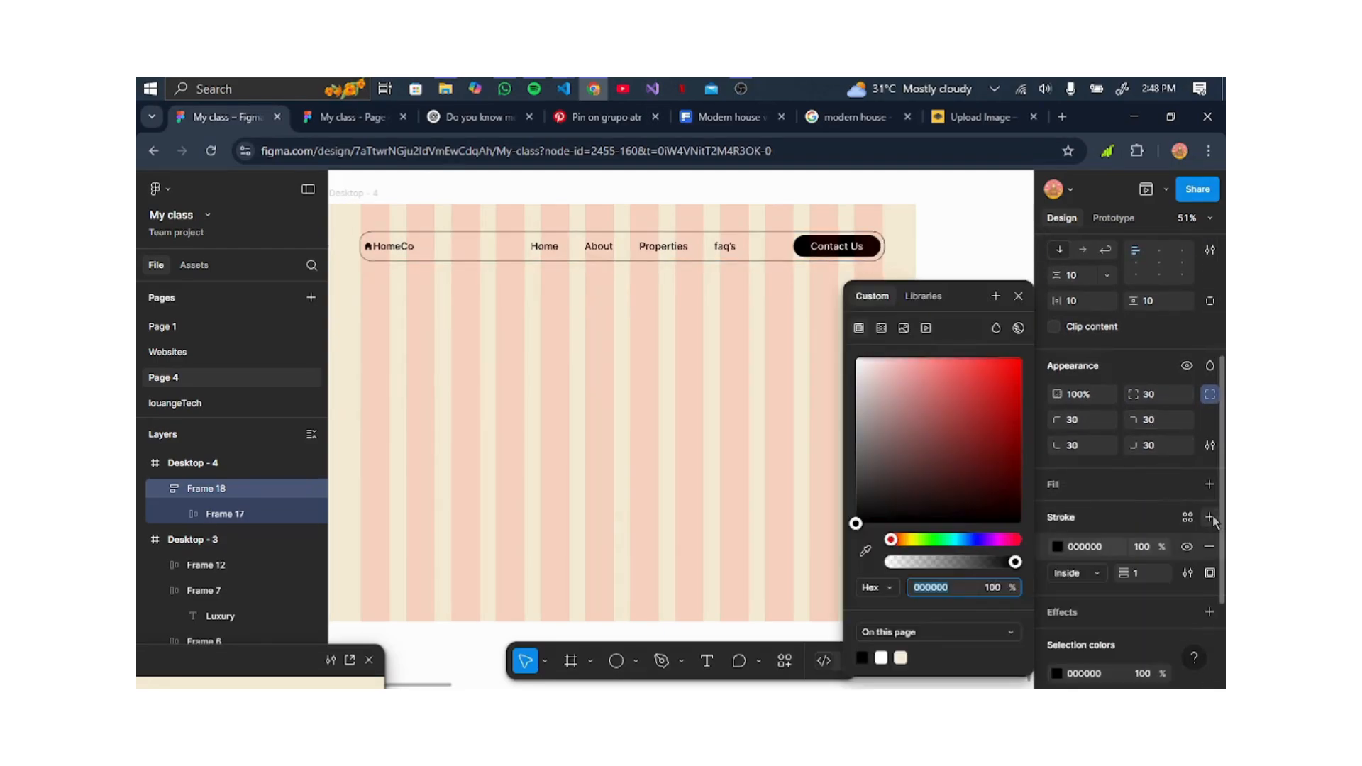
pyautogui.click(718, 368)
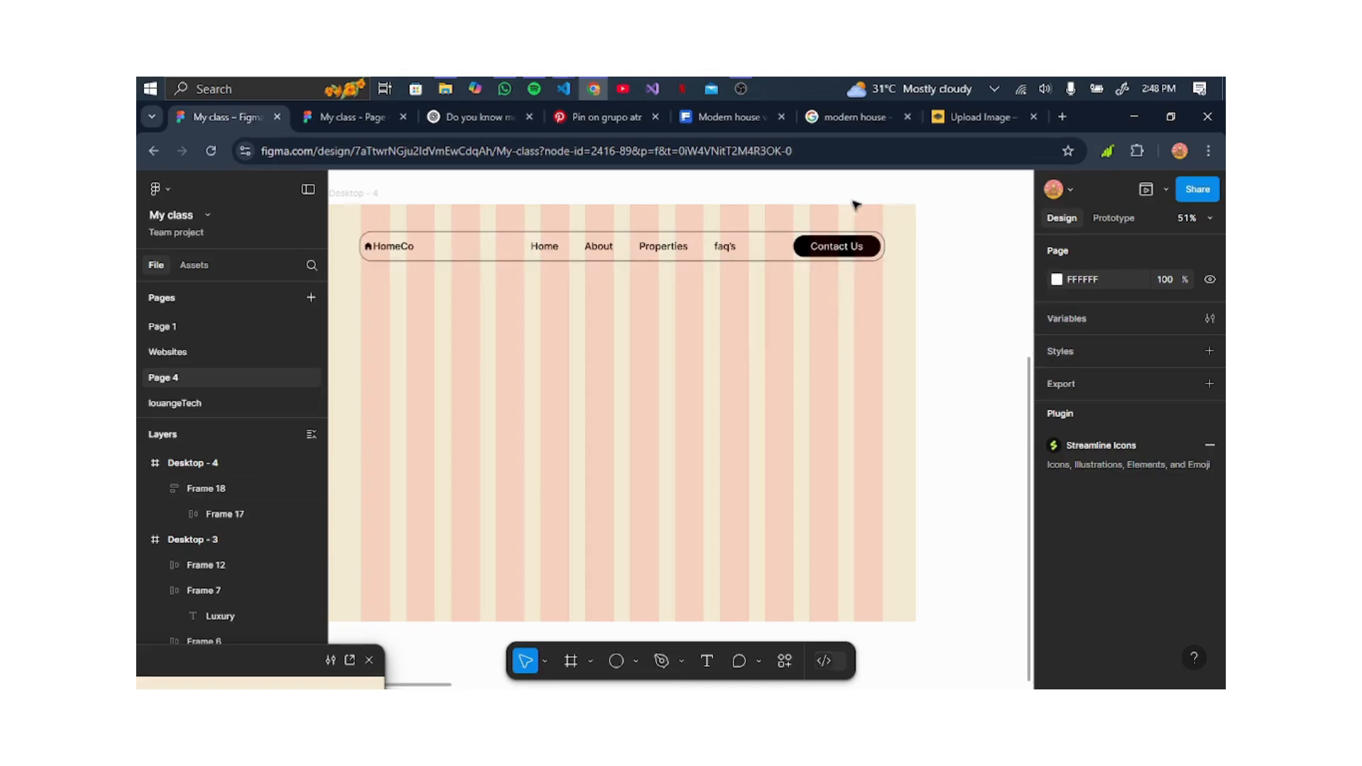
# Pull both side edges of the outlined navigation bar frame in to the outermost grid columns, at X 80 with a width of 1279.
pyautogui.scroll(5, 891, 253)
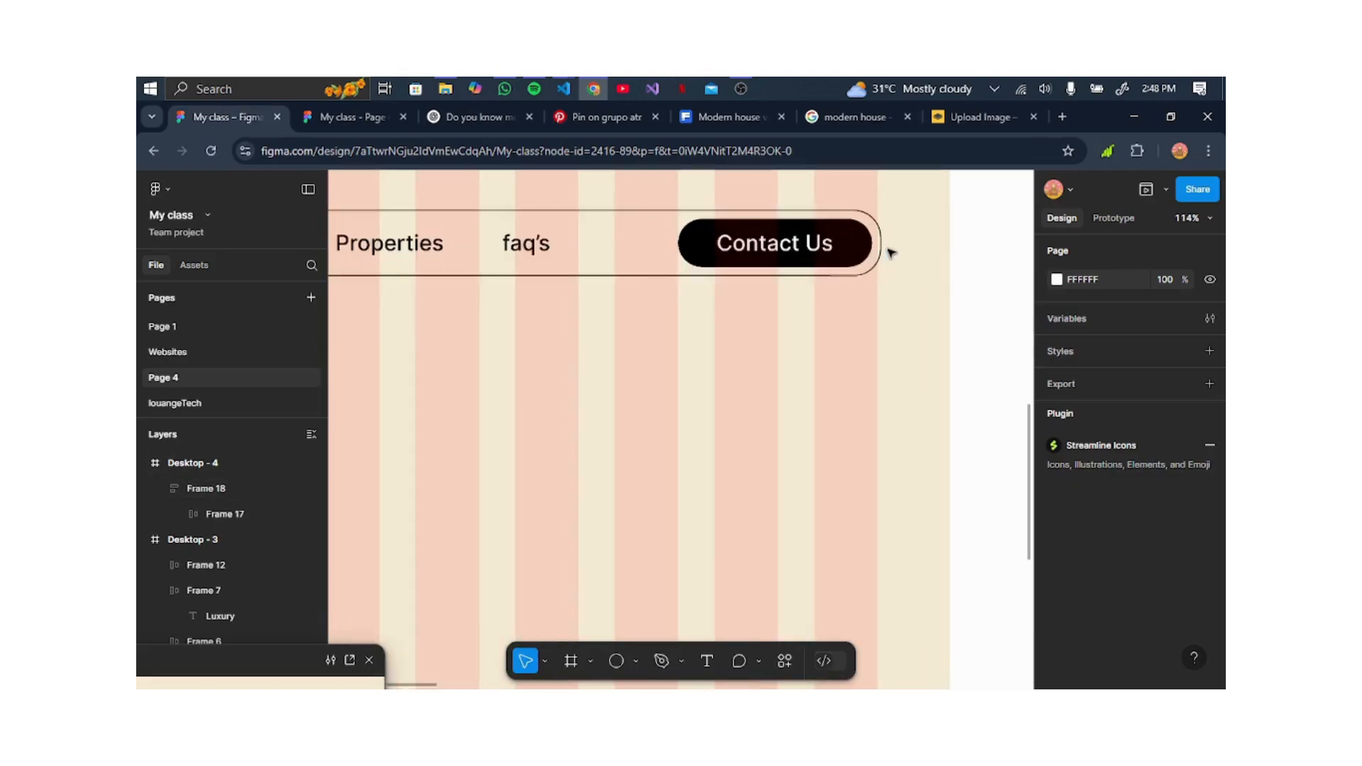
pyautogui.click(880, 248)
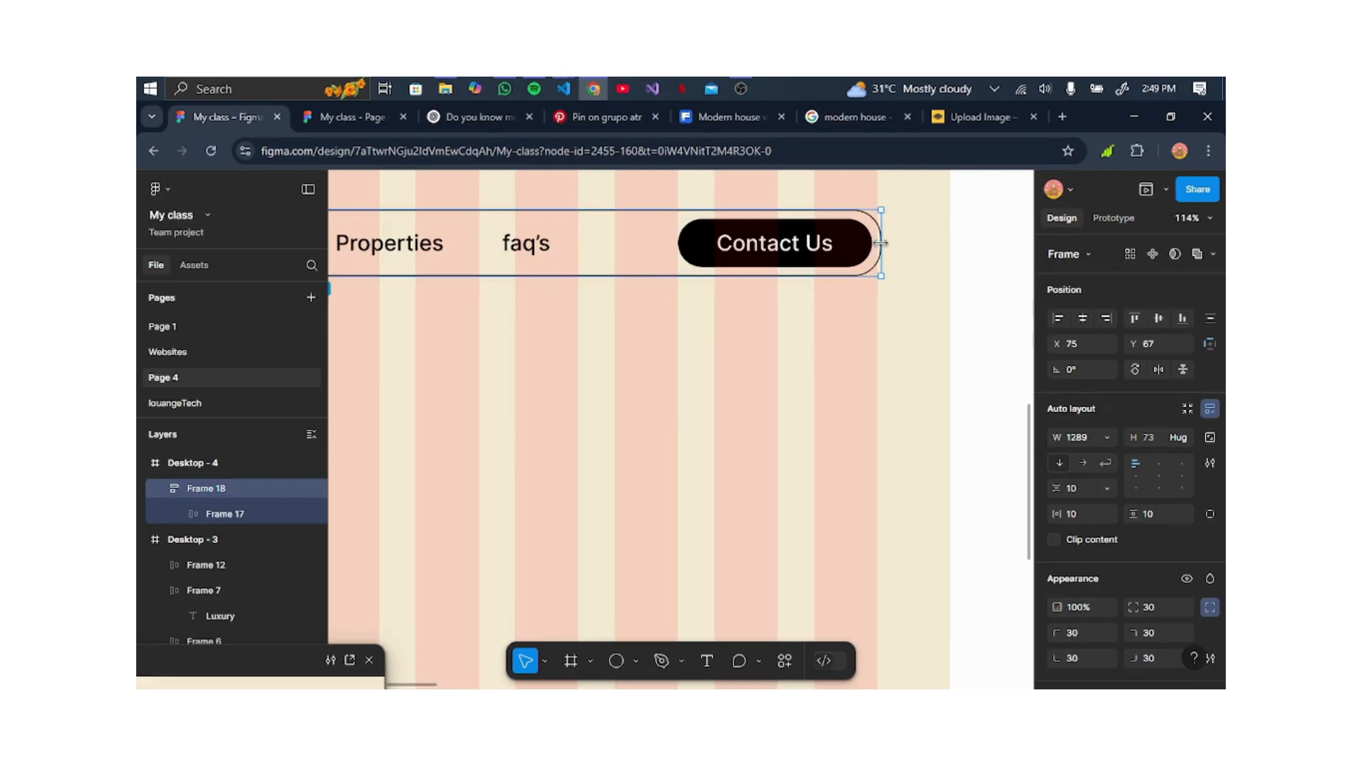
pyautogui.moveTo(878, 244); pyautogui.dragTo(877, 243)
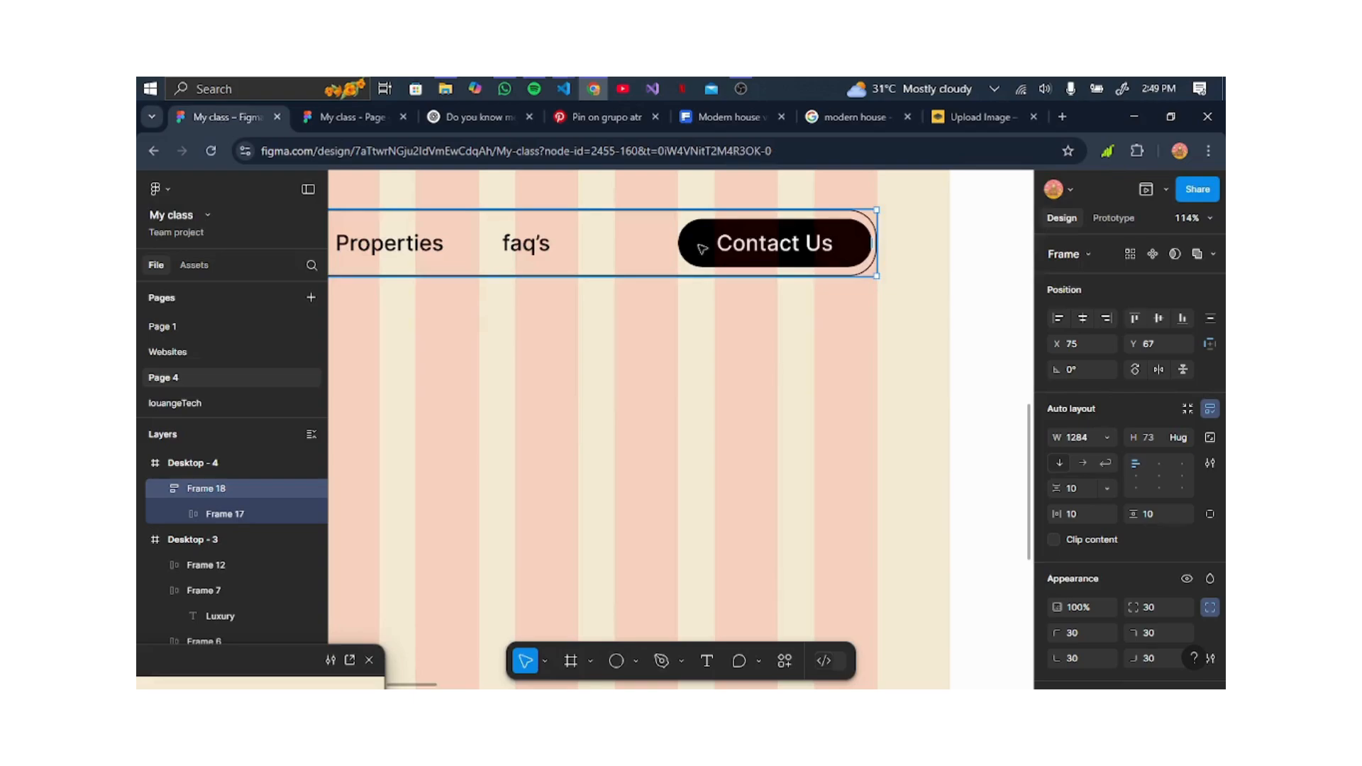
pyautogui.hscroll(-5, 706, 247)
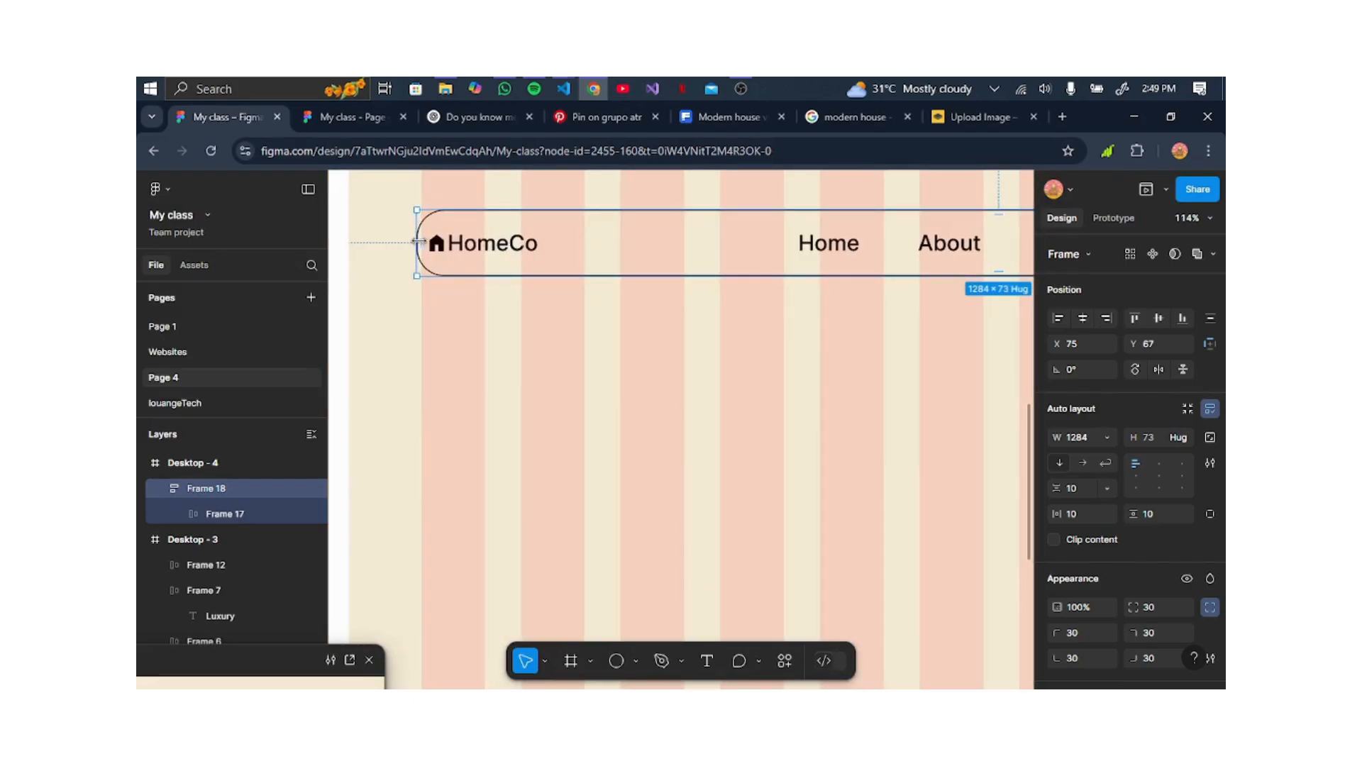
pyautogui.moveTo(419, 242); pyautogui.dragTo(421, 242)
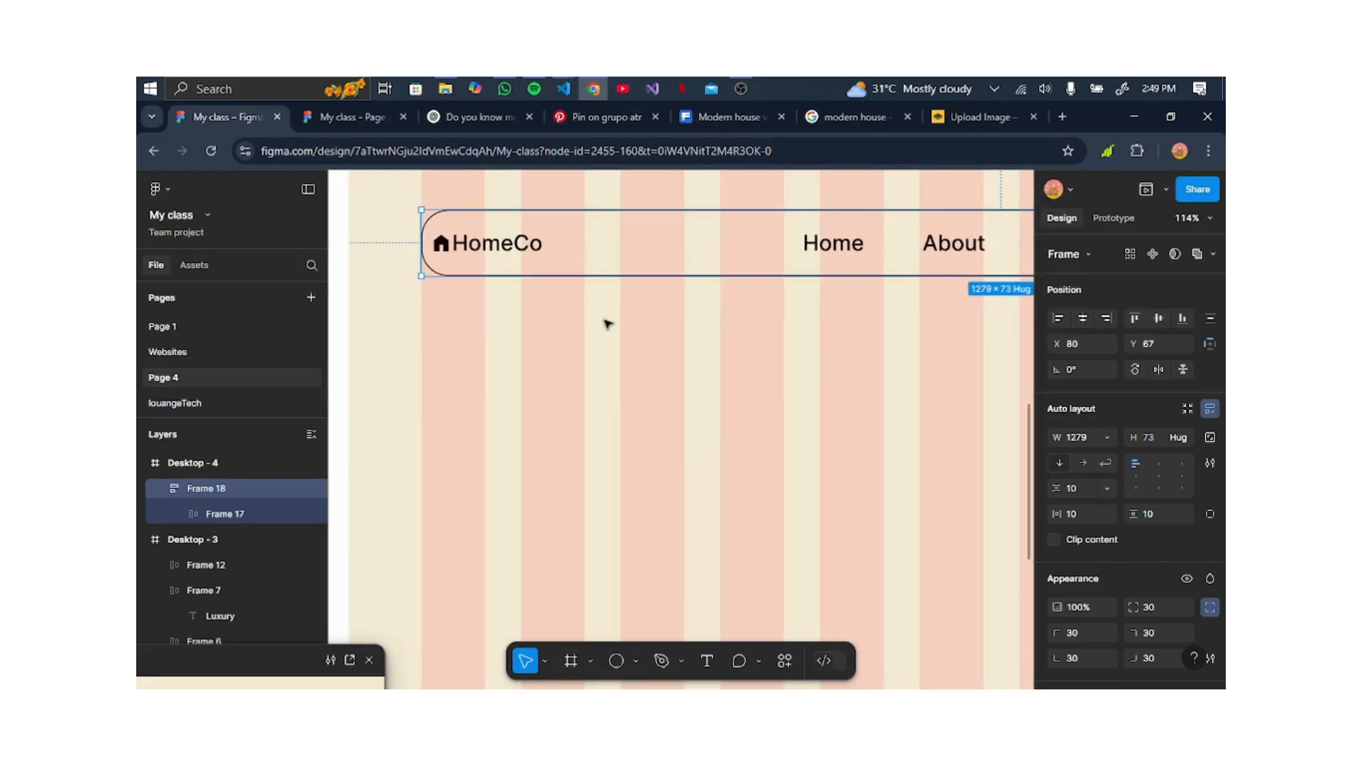
# Add the text "HOMECO" below the navigation bar in the Desktop - 4 frame, at about X 610, Y 418.
pyautogui.scroll(-5, 604, 326)
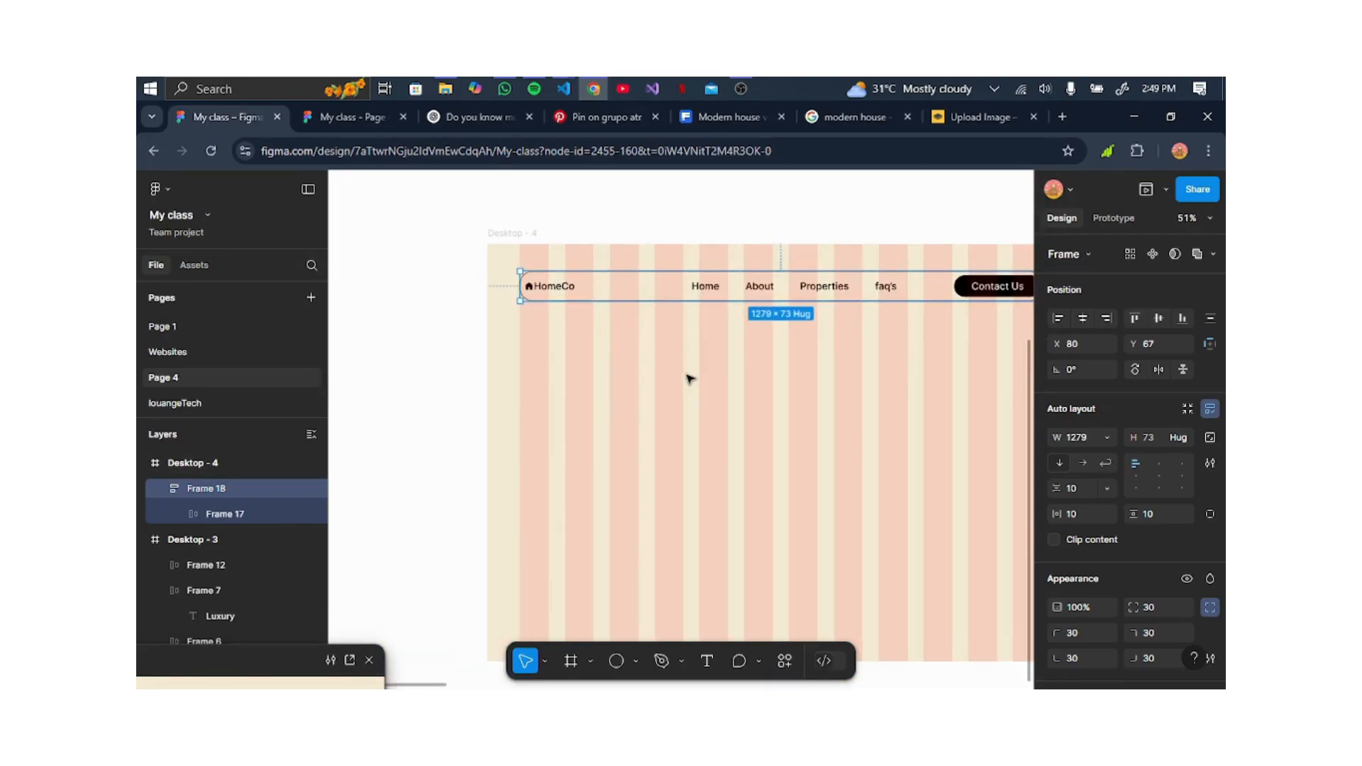
pyautogui.hscroll(1, 685, 374)
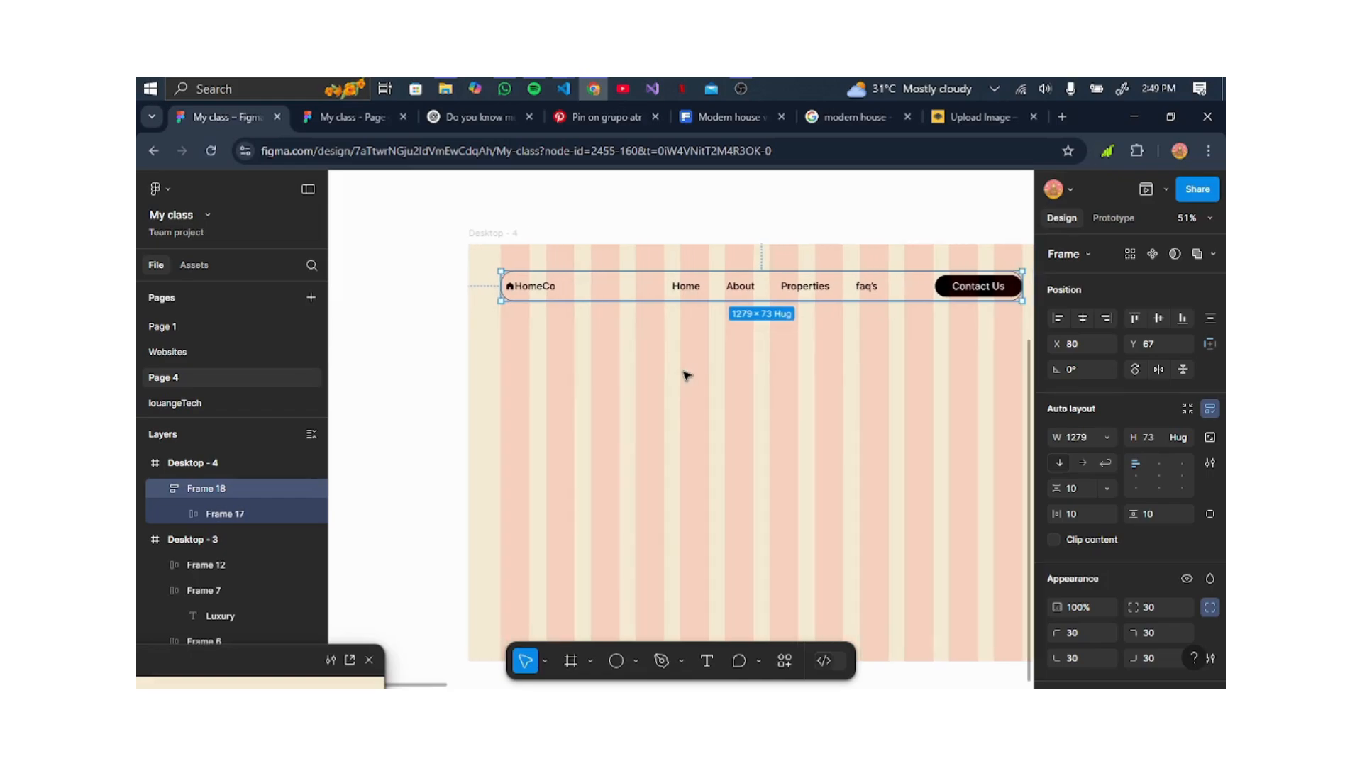
pyautogui.click(369, 618)
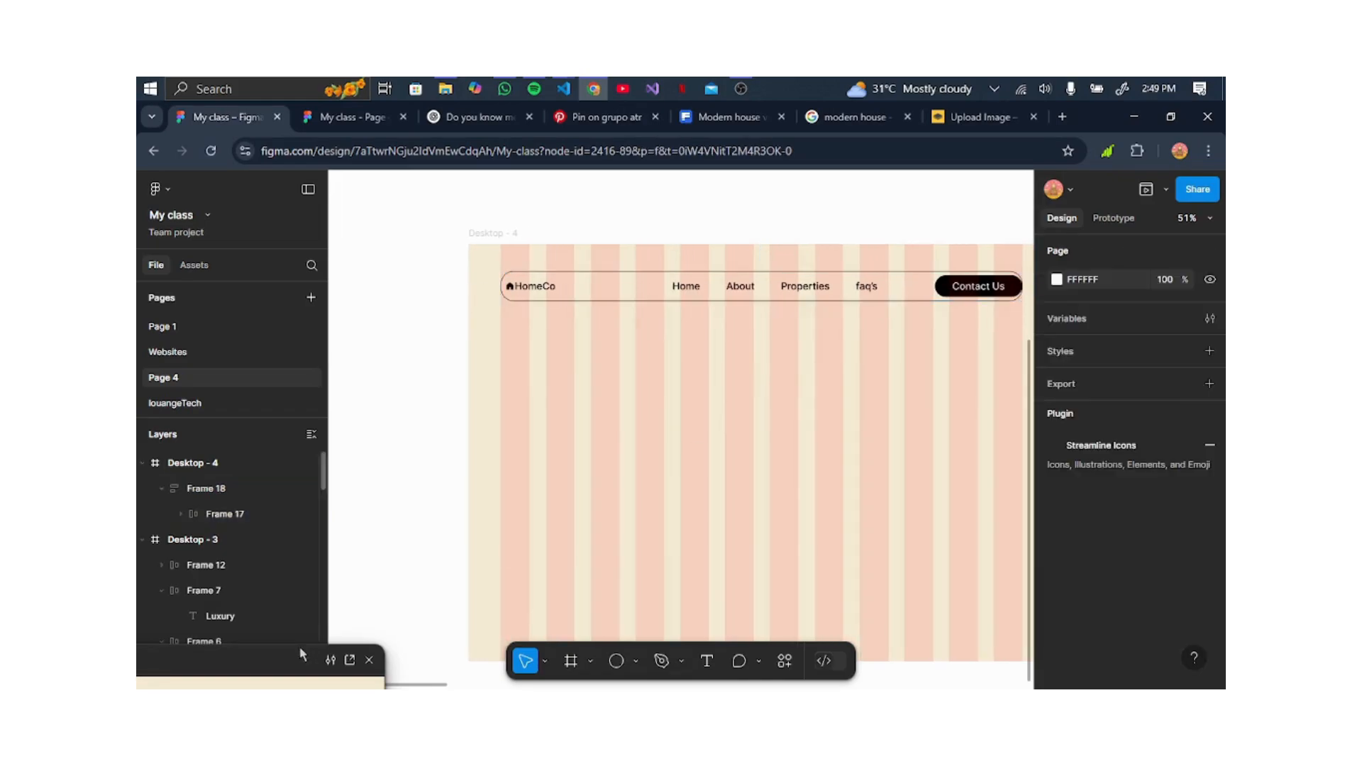
pyautogui.moveTo(271, 654)
pyautogui.mouseDown()
pyautogui.moveTo(397, 426)
pyautogui.moveTo(389, 369)
pyautogui.moveTo(323, 615)
pyautogui.moveTo(283, 675)
pyautogui.mouseUp()
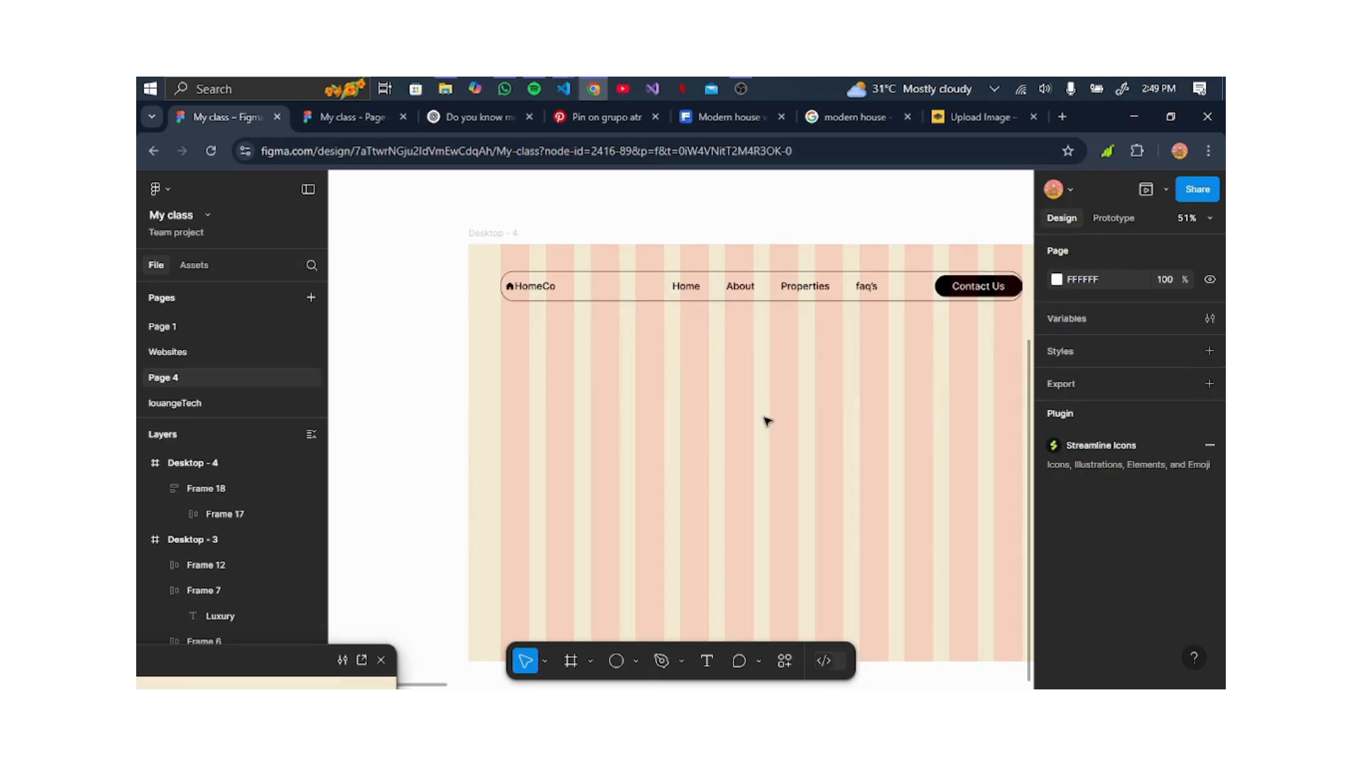
pyautogui.press('t')
pyautogui.click(717, 414)
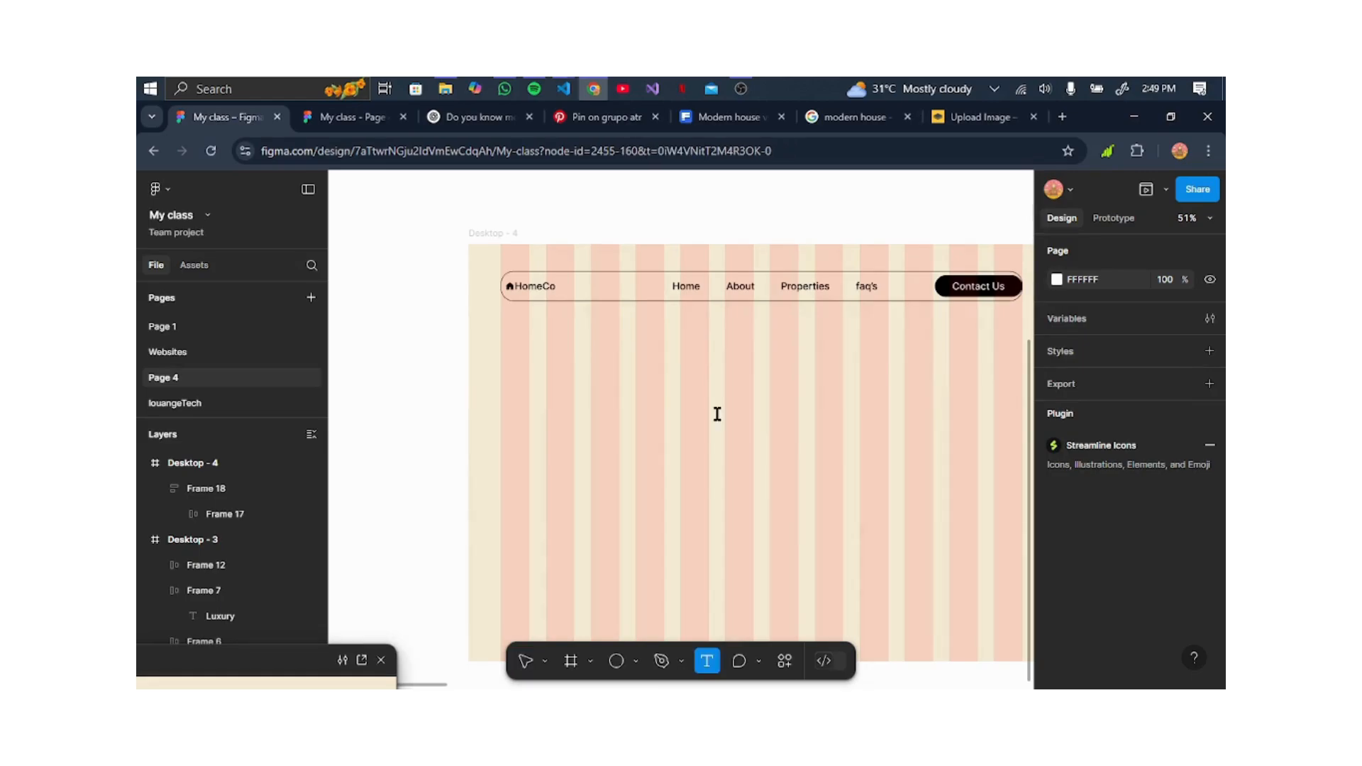
pyautogui.write('H')
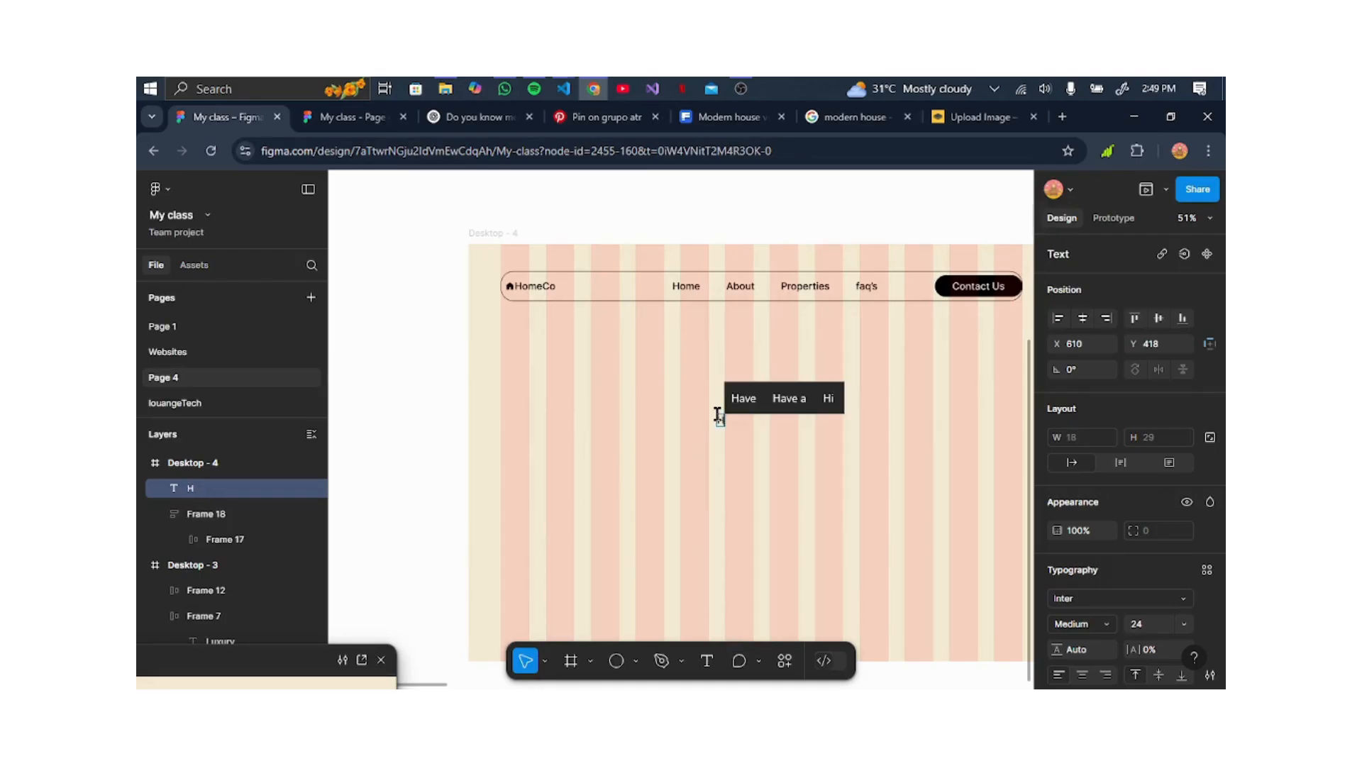
pyautogui.write('OMECO')
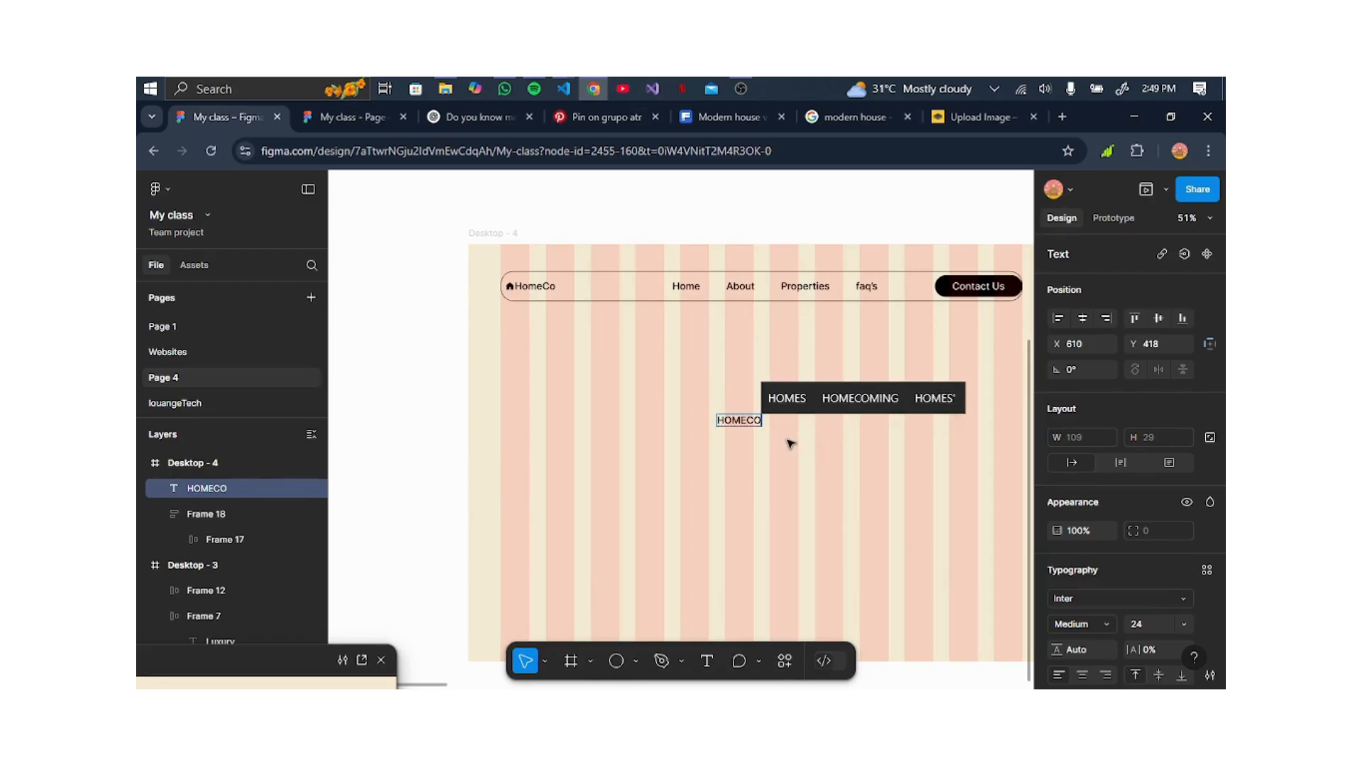
pyautogui.press('Escape')
# Set the font size of the "HOMECO" heading to 250.
pyautogui.doubleClick(743, 420)
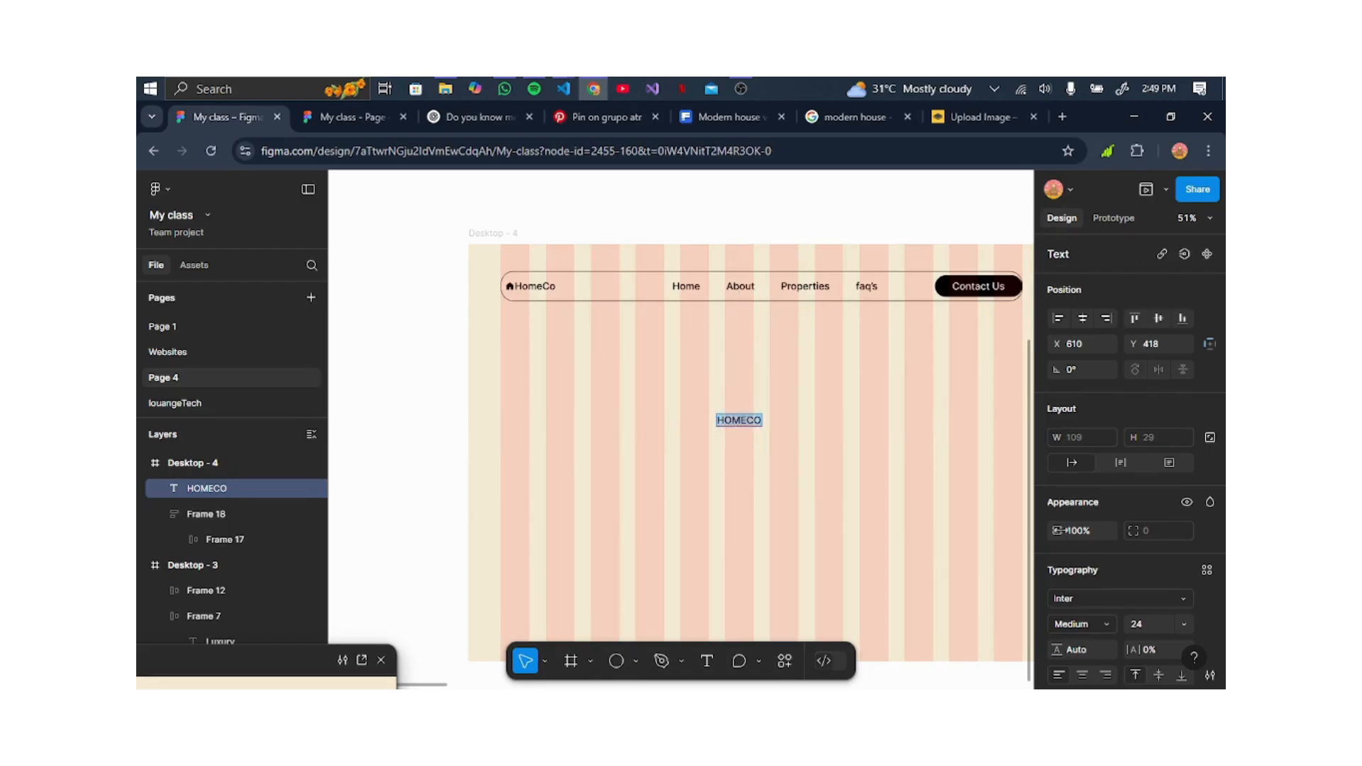
pyautogui.click(1183, 623)
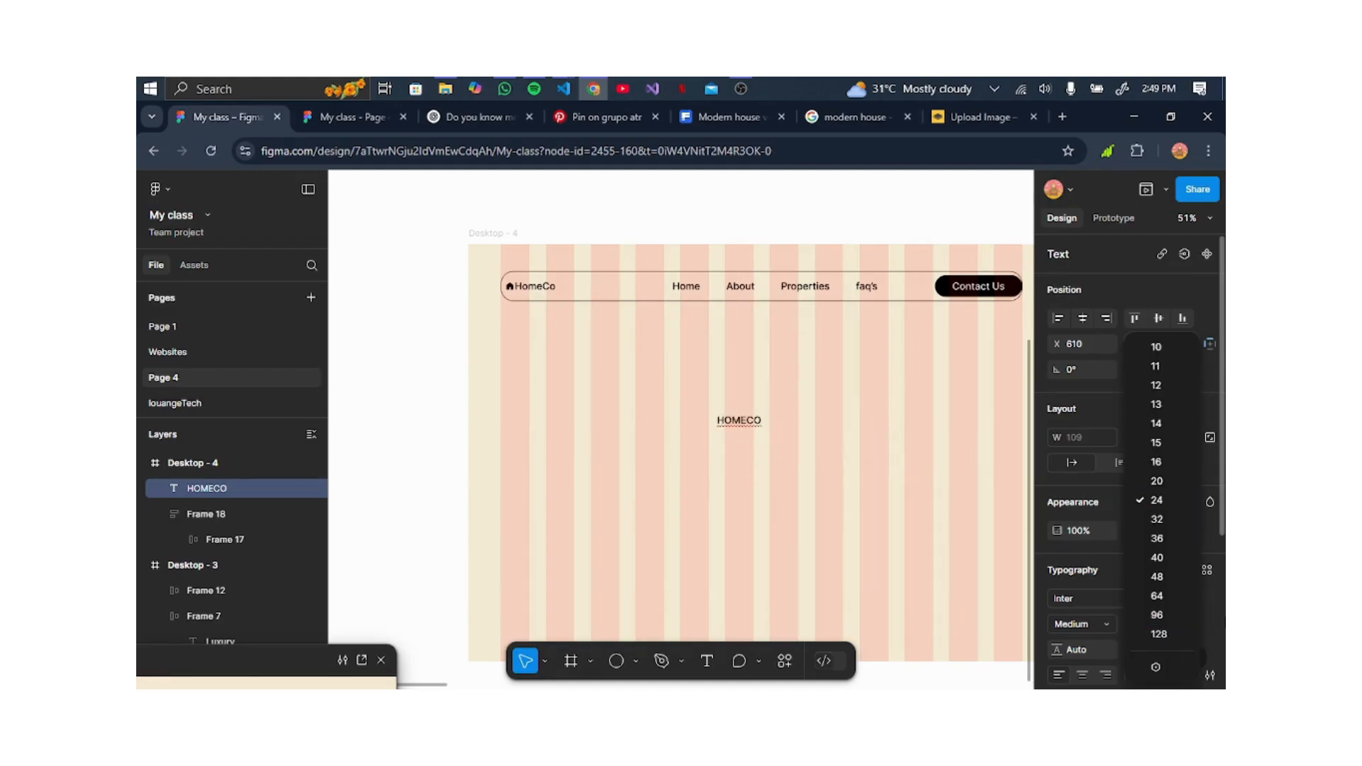
pyautogui.click(1214, 621)
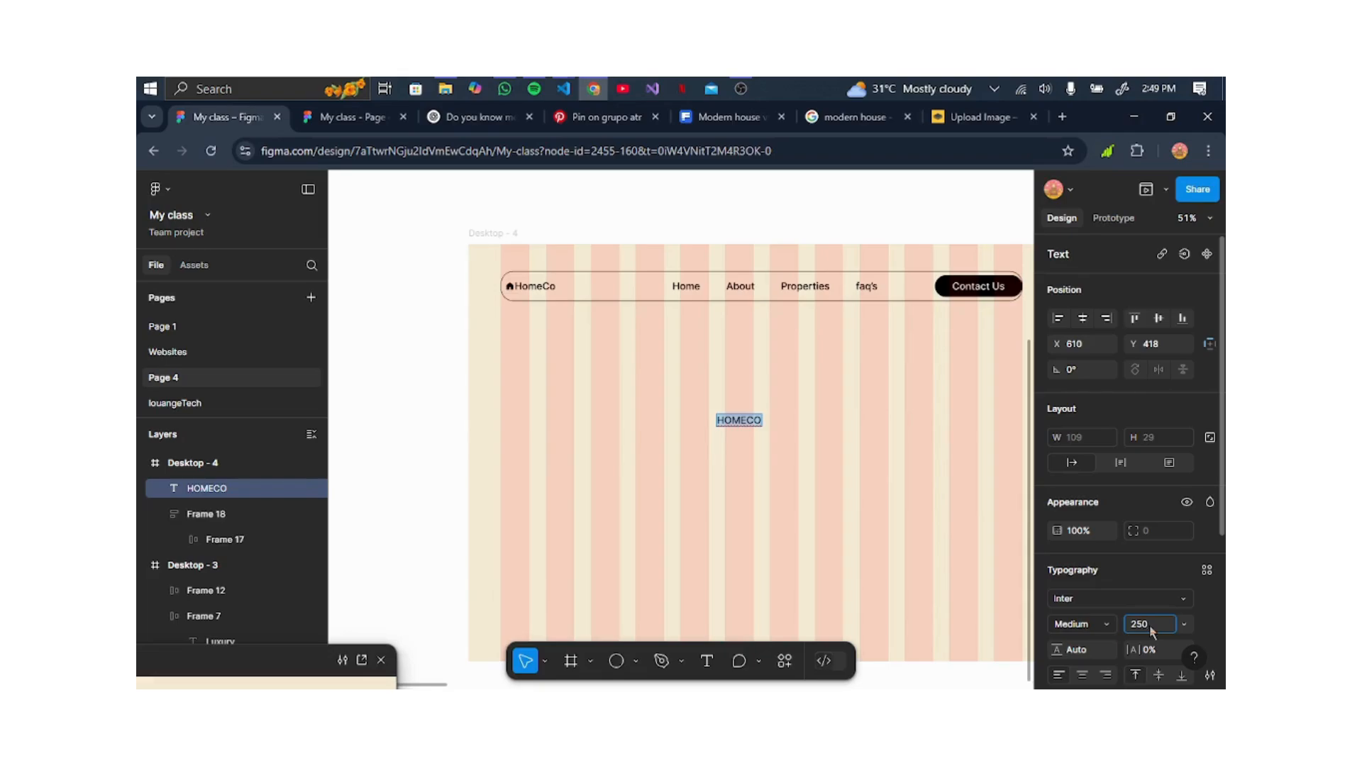
pyautogui.press('Return')
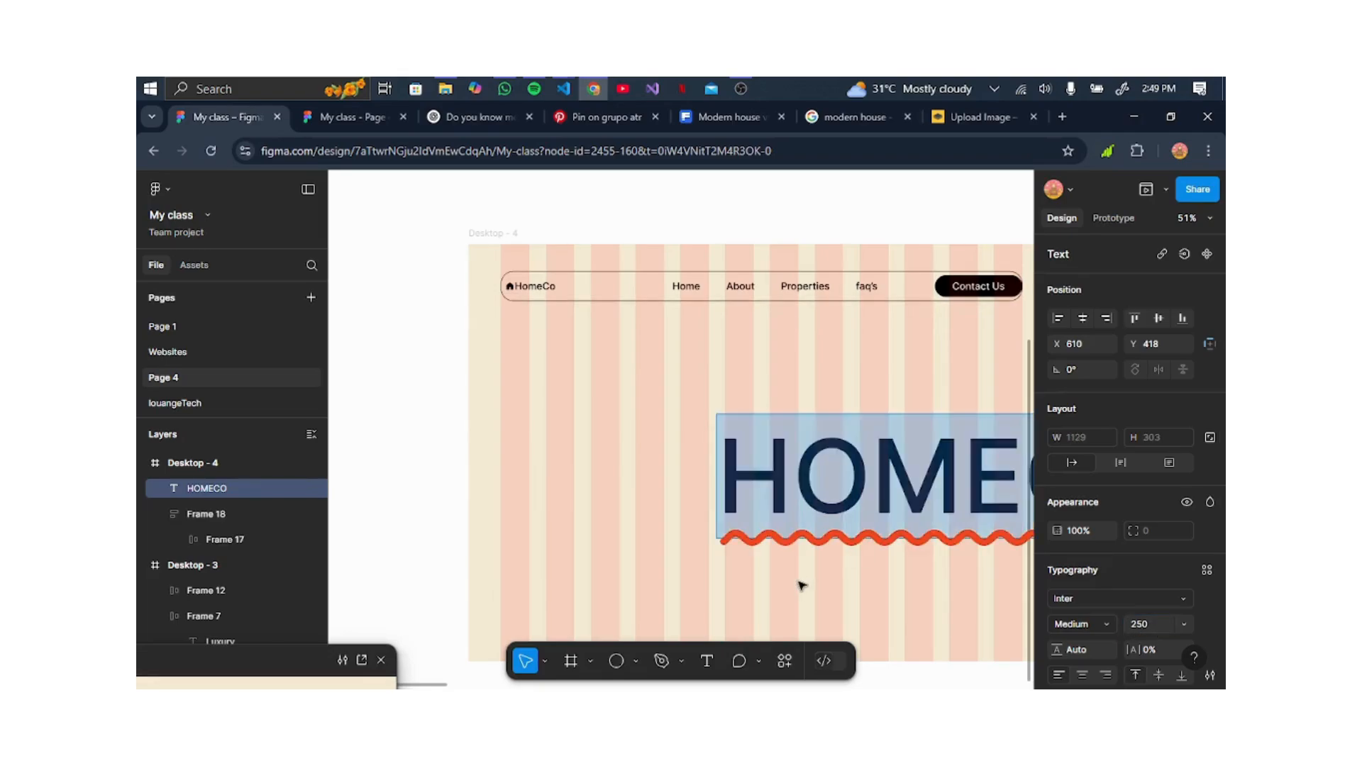
pyautogui.press('Escape')
# Center the "HOMECO" heading horizontally in the desktop frame and move it up to about Y 326.
pyautogui.moveTo(777, 440); pyautogui.dragTo(767, 437)
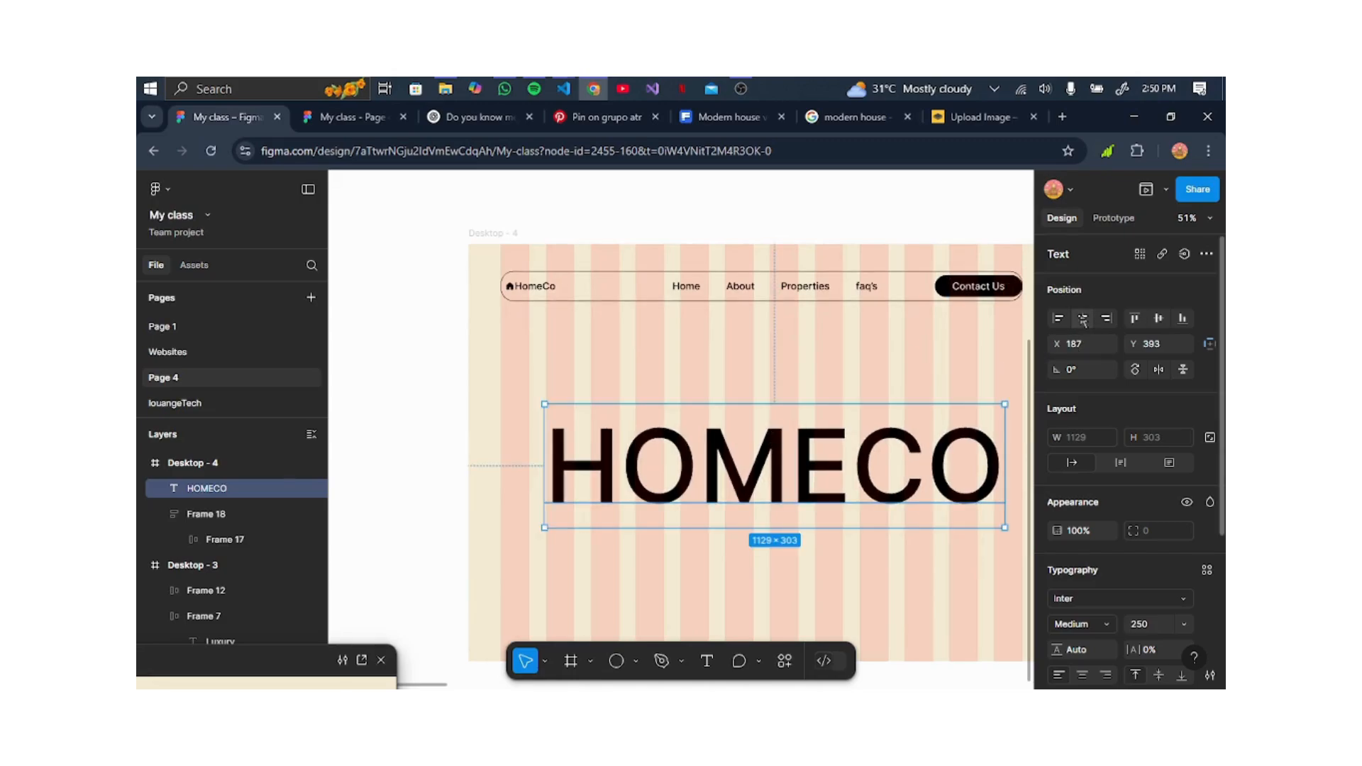
pyautogui.click(1083, 320)
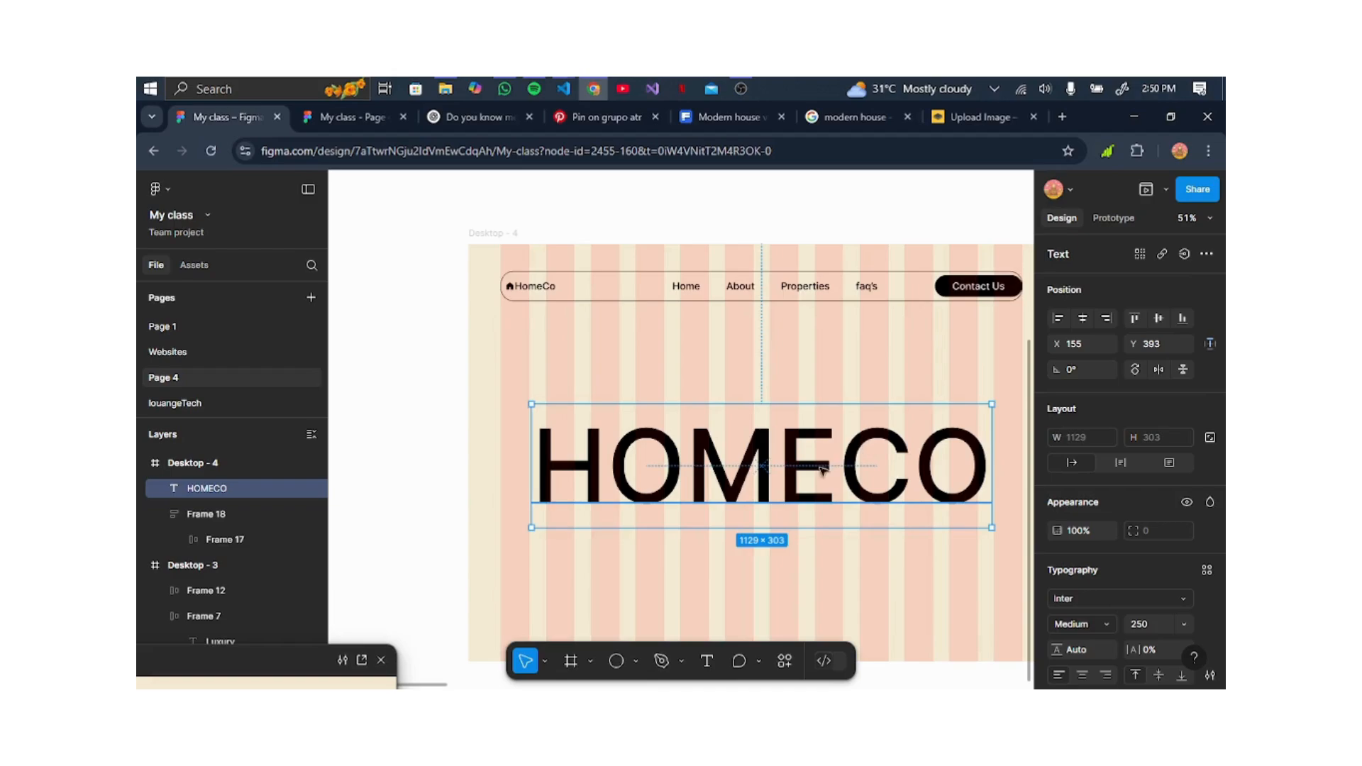
pyautogui.moveTo(781, 474); pyautogui.dragTo(781, 447)
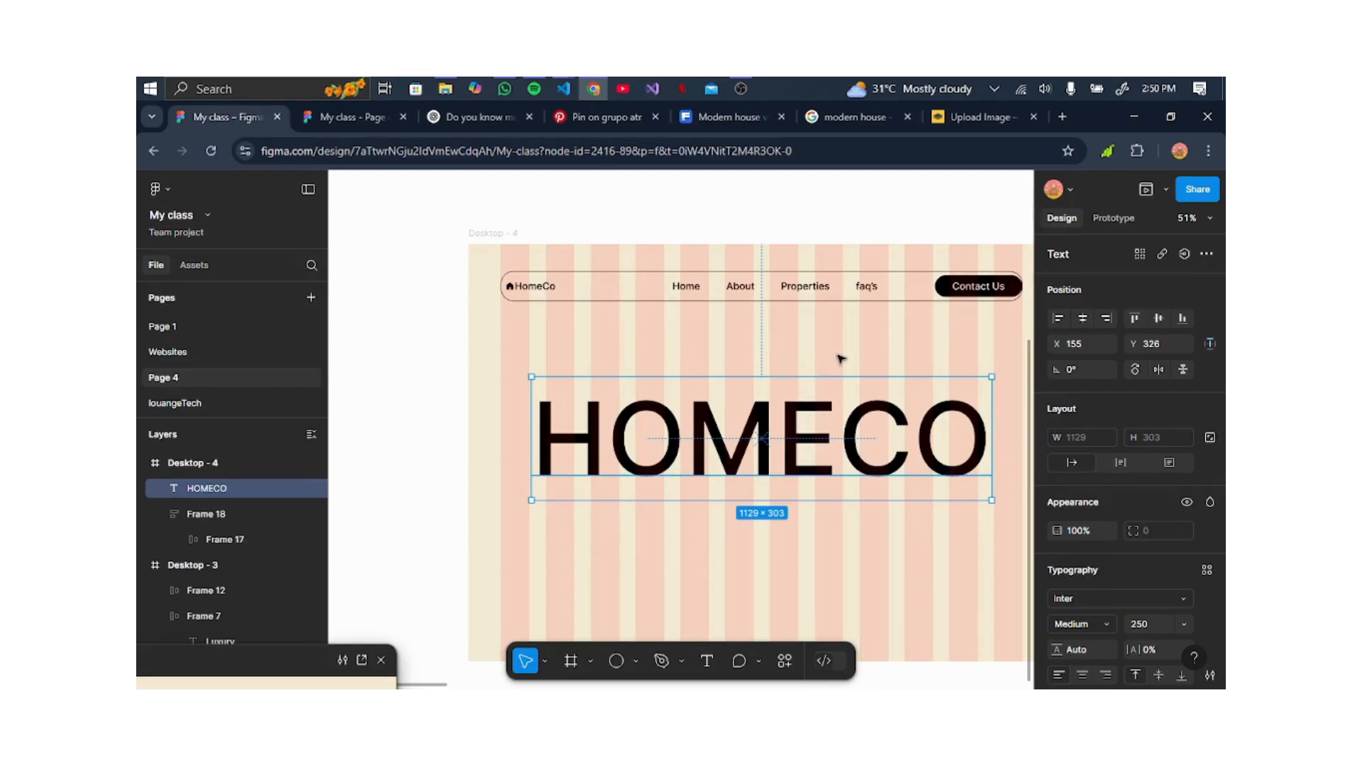
pyautogui.click(751, 365)
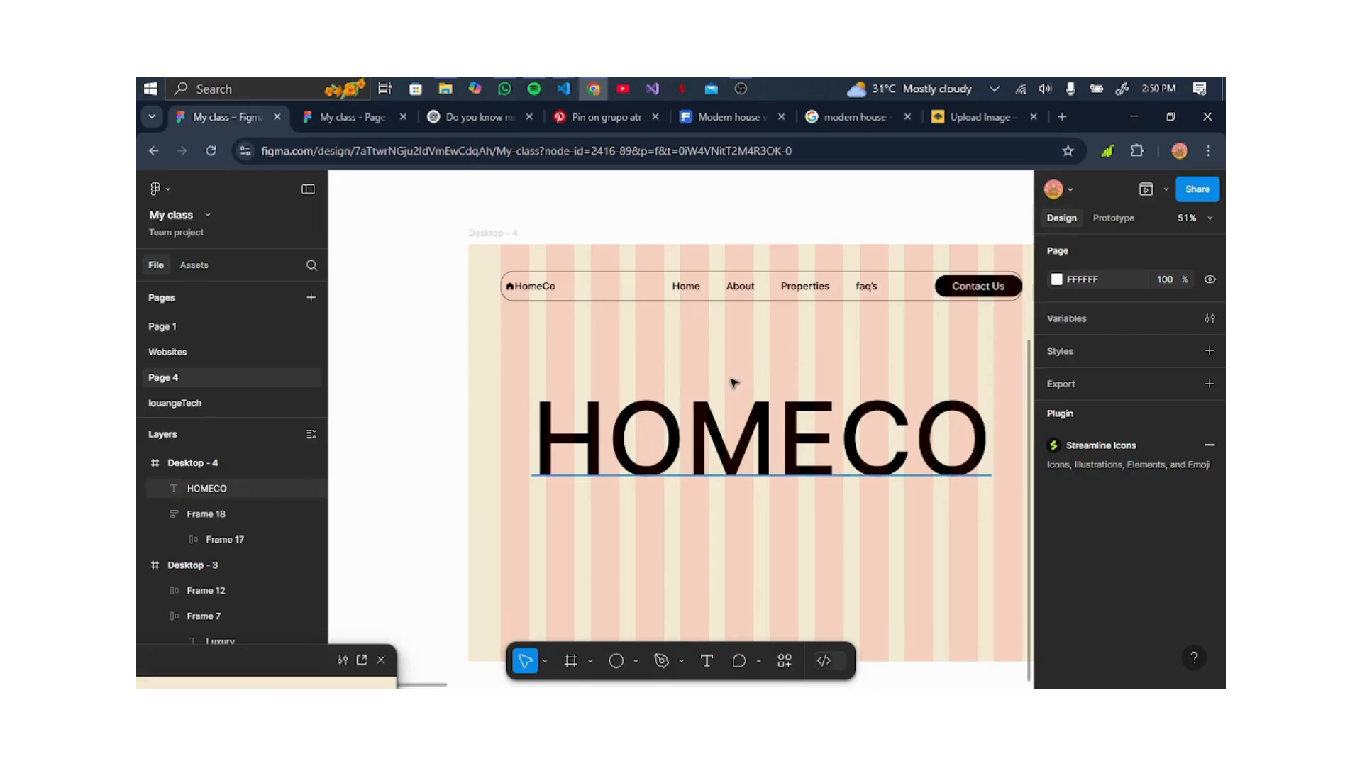
# Add the tagline text "Transforming the future of living" between the navigation bar and the "HOMECO" heading.
pyautogui.press('t')
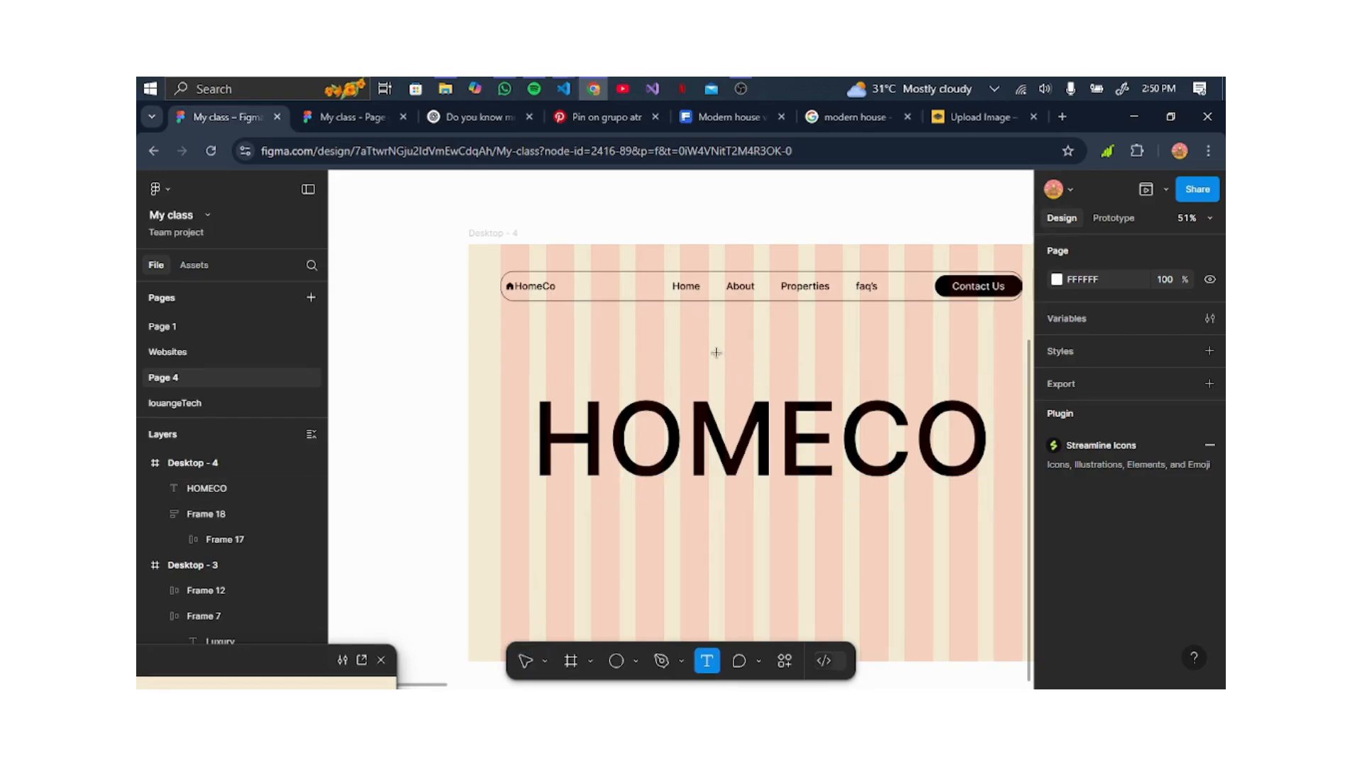
pyautogui.click(718, 355)
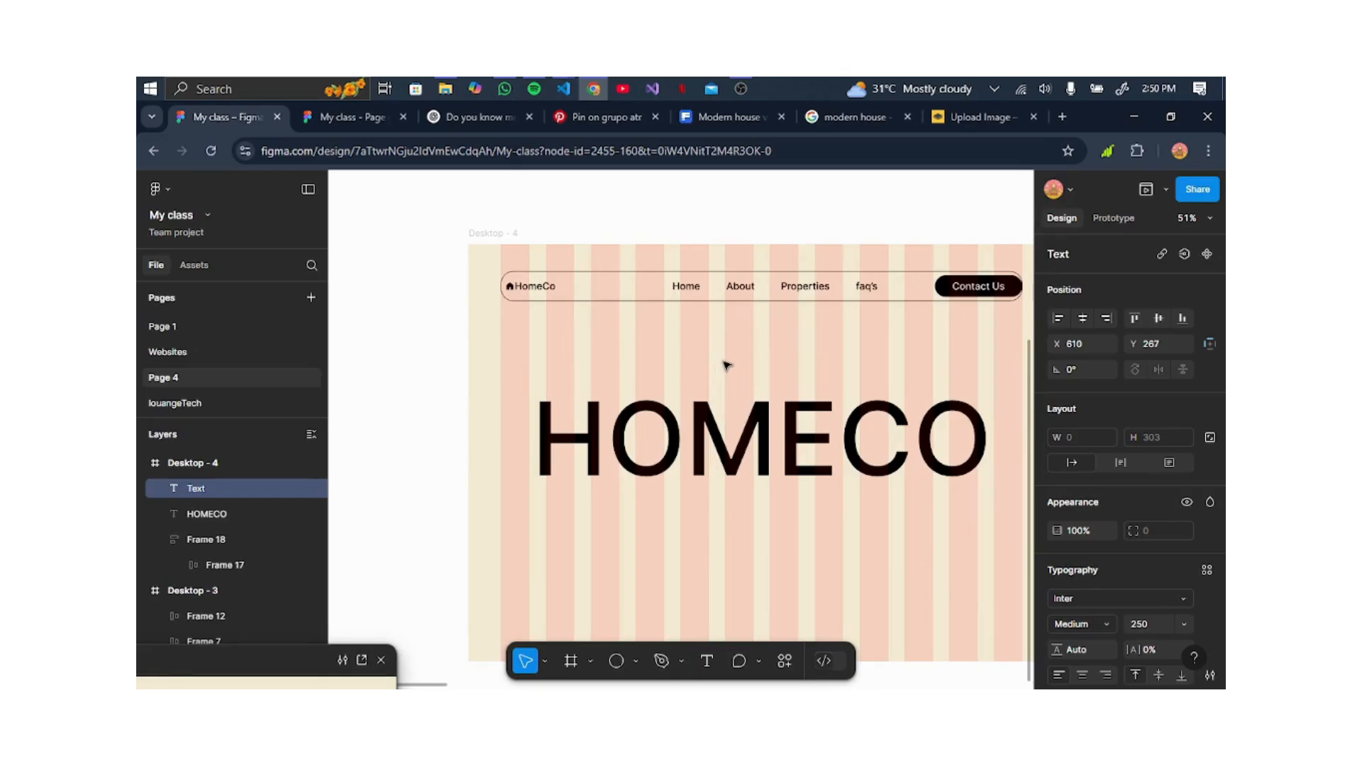
pyautogui.write('Trans')
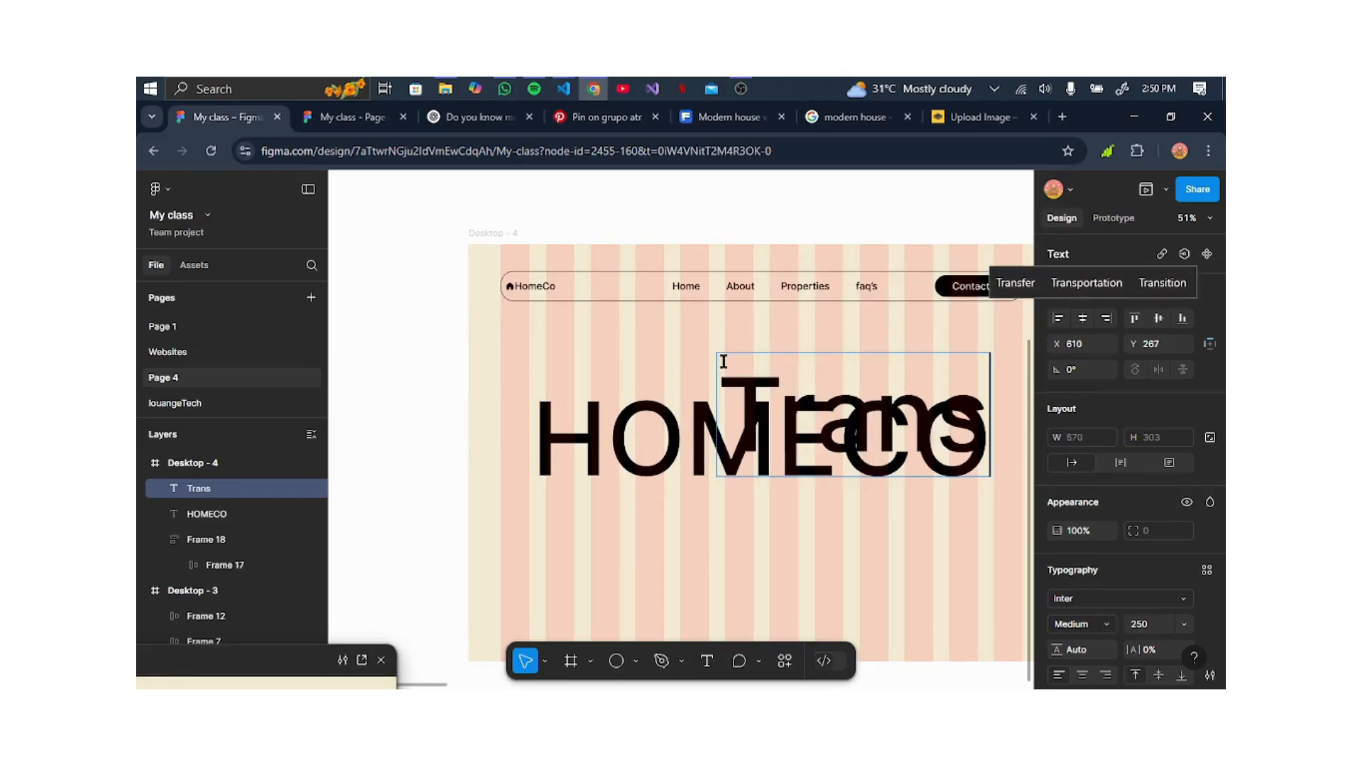
pyautogui.write('formin')
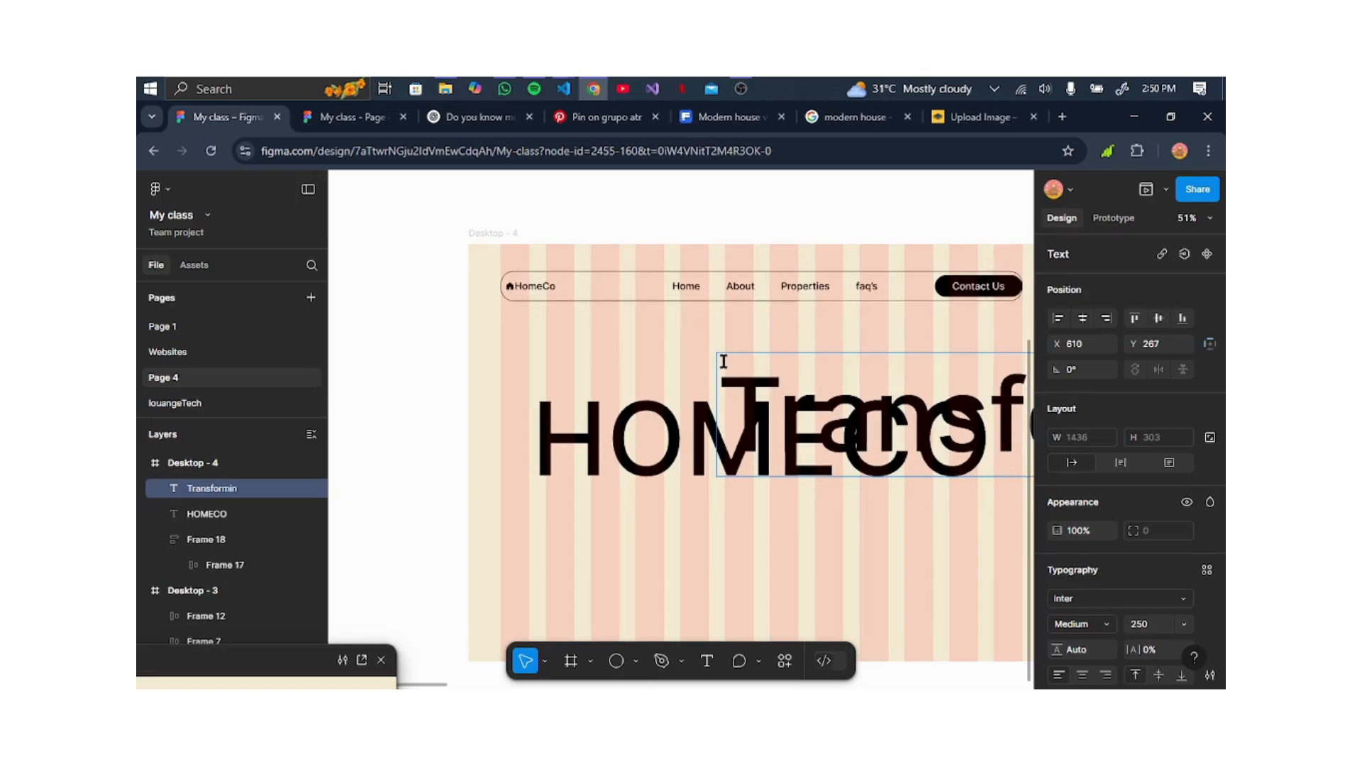
pyautogui.write('g the ')
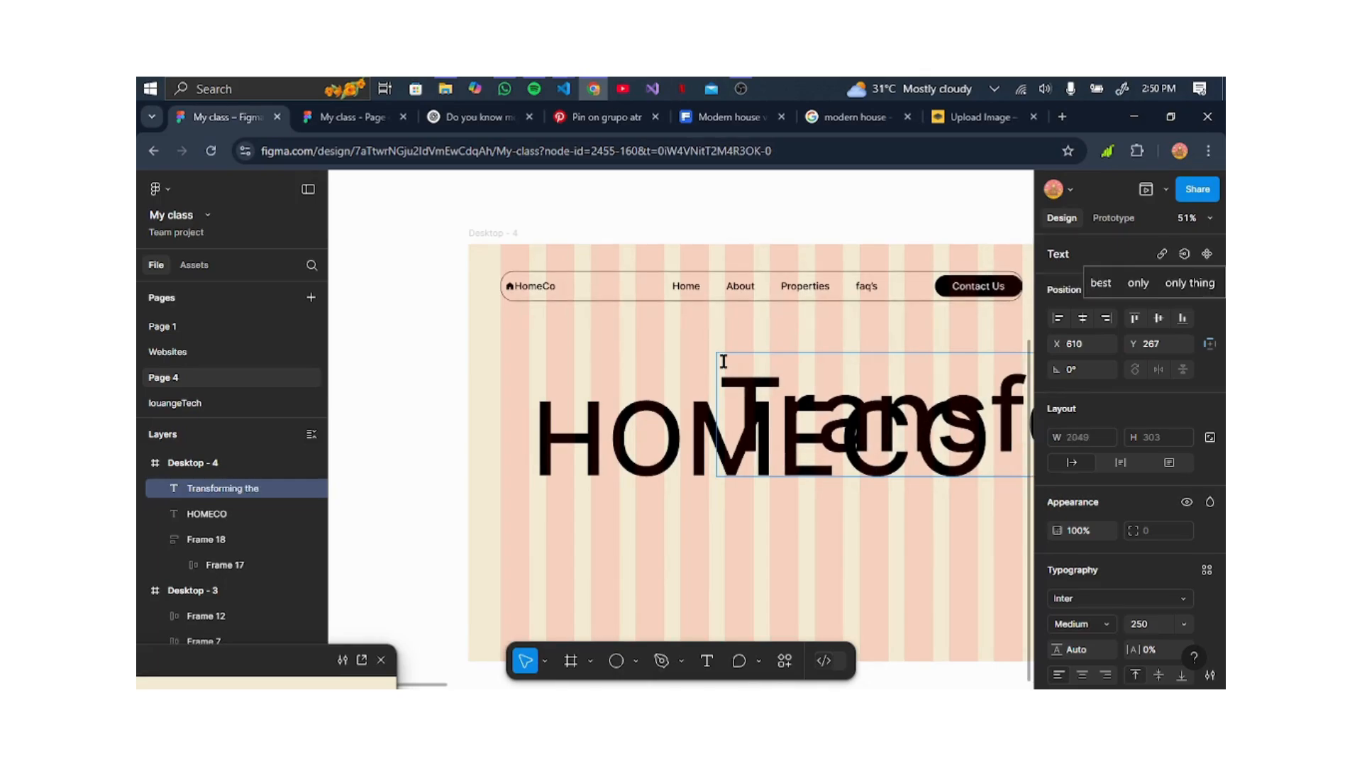
pyautogui.write('futur')
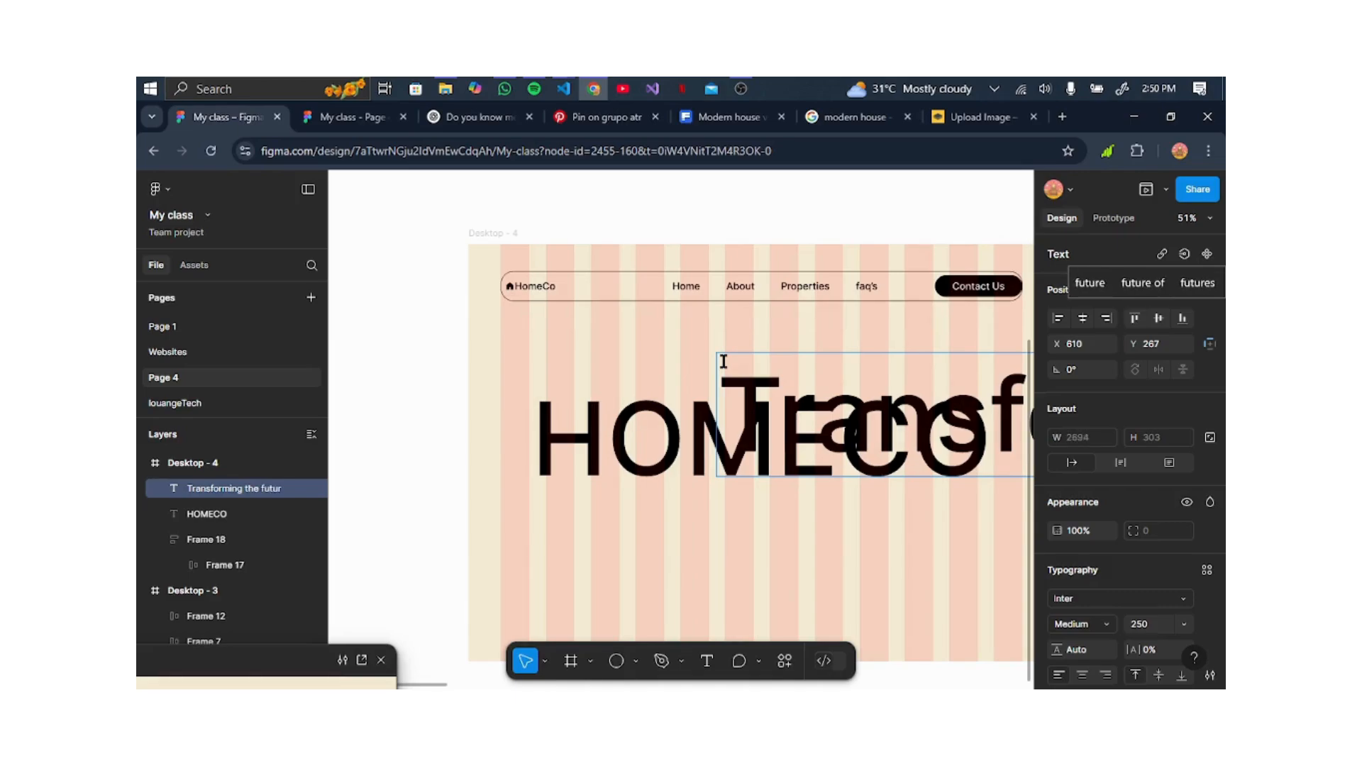
pyautogui.write('e')
pyautogui.write(' o')
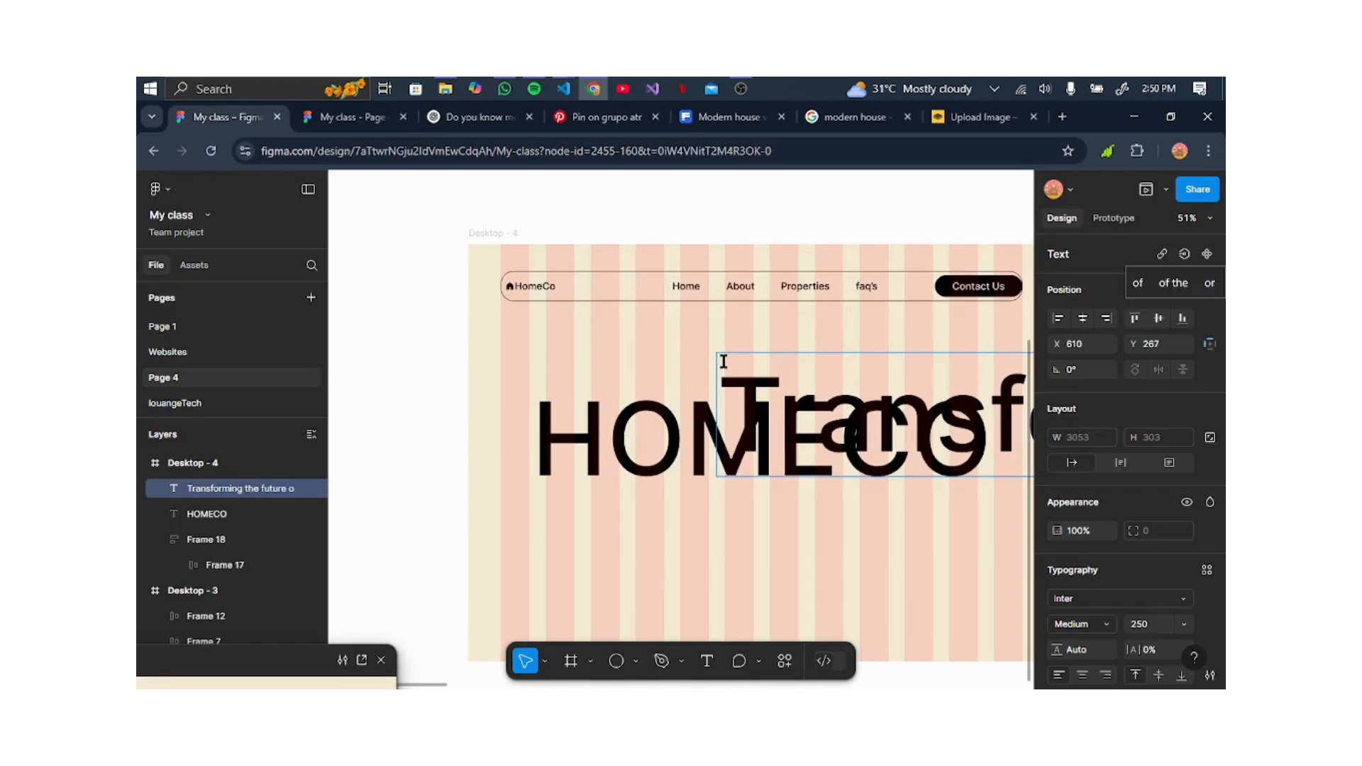
pyautogui.write('f living')
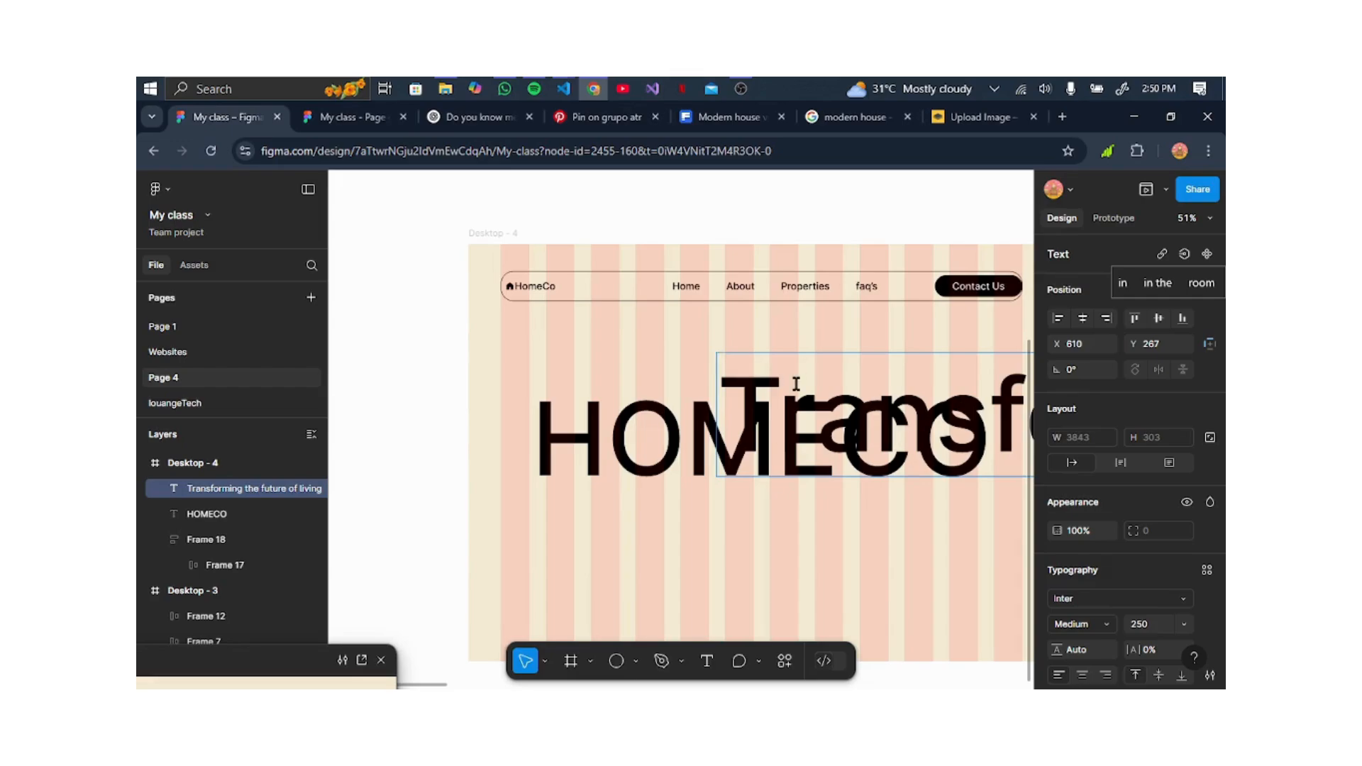
# Delete "f living" from the end of the tagline.
pyautogui.scroll(-5, 866, 422)
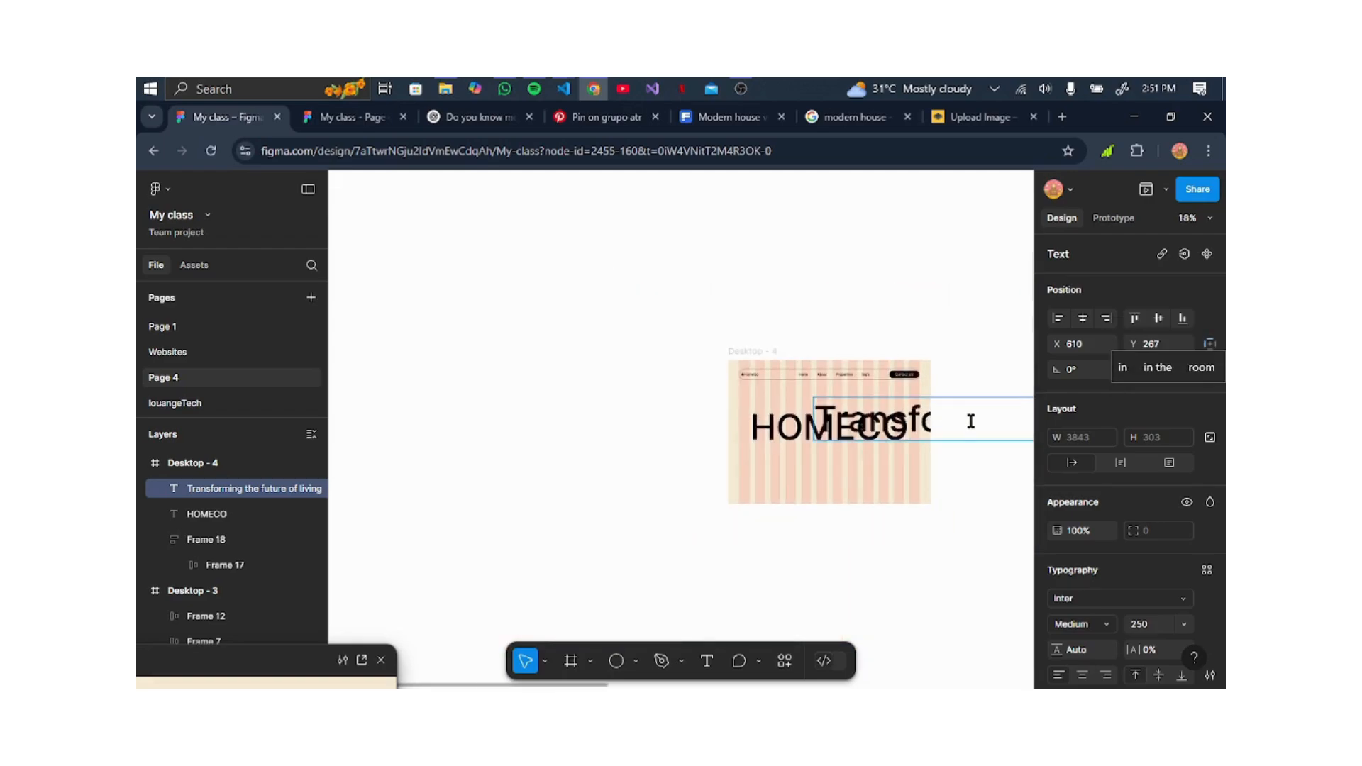
pyautogui.press('BackSpace')
pyautogui.press('BackSpace')
pyautogui.press('BackSpace')
pyautogui.press('BackSpace')
pyautogui.press('BackSpace')
pyautogui.press('BackSpace')
pyautogui.press('BackSpace')
pyautogui.press('BackSpace')
# Set the font size of the whole tagline to 32.
pyautogui.hotkey('ctrl', 'a')
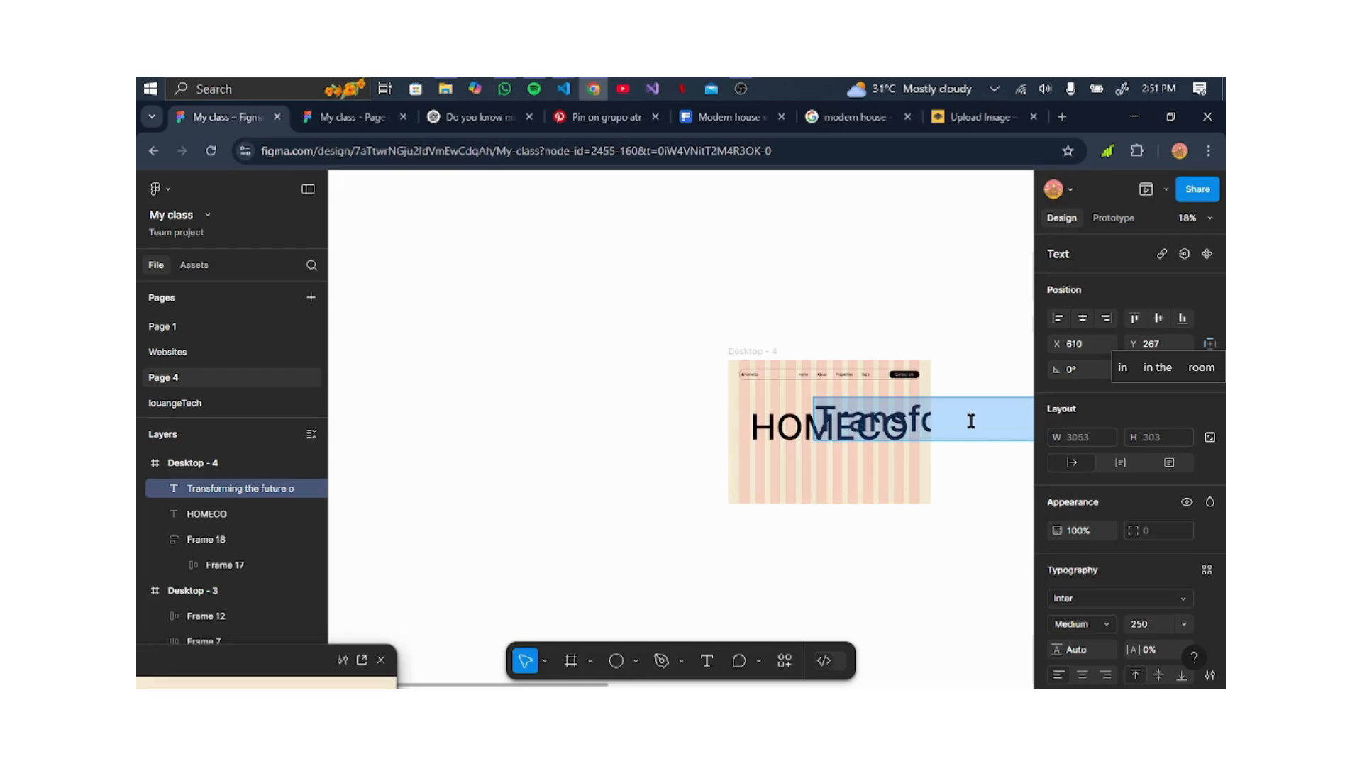
pyautogui.click(1184, 625)
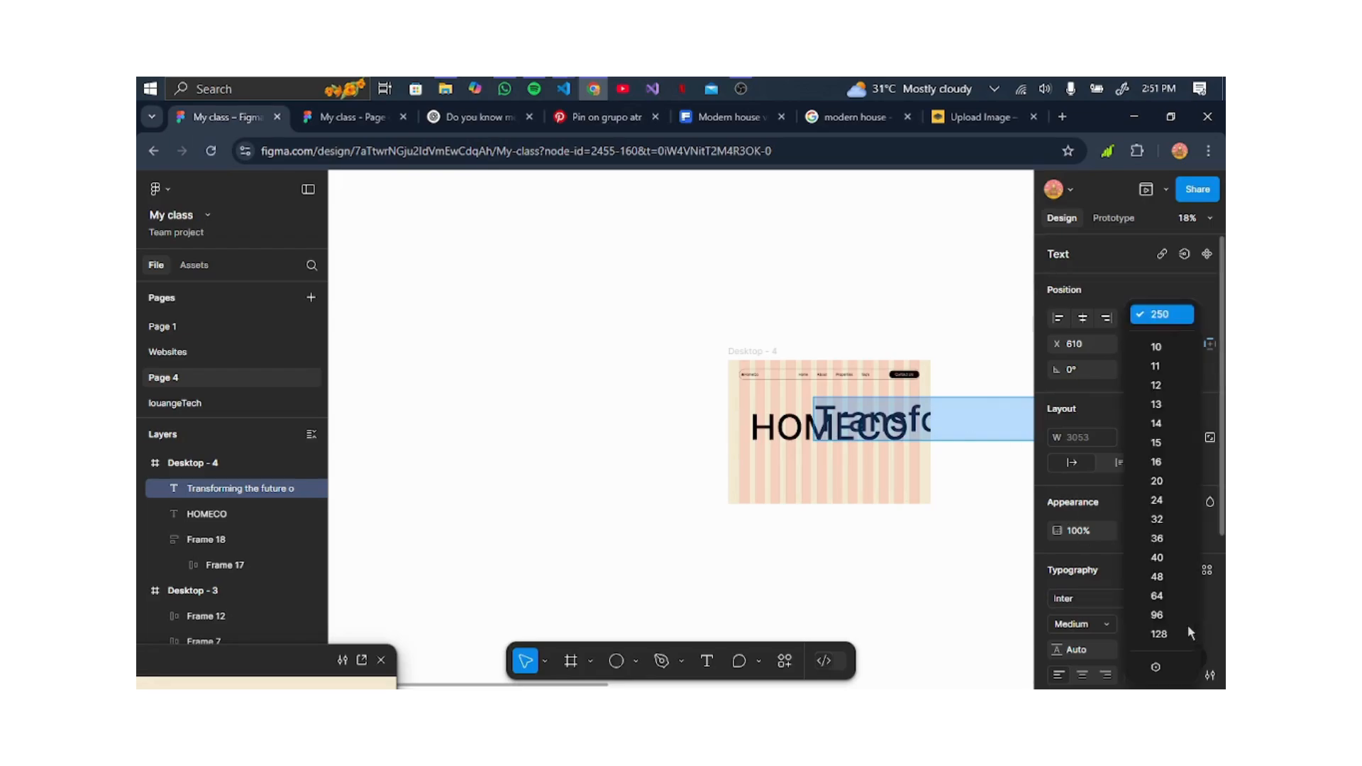
pyautogui.click(1180, 525)
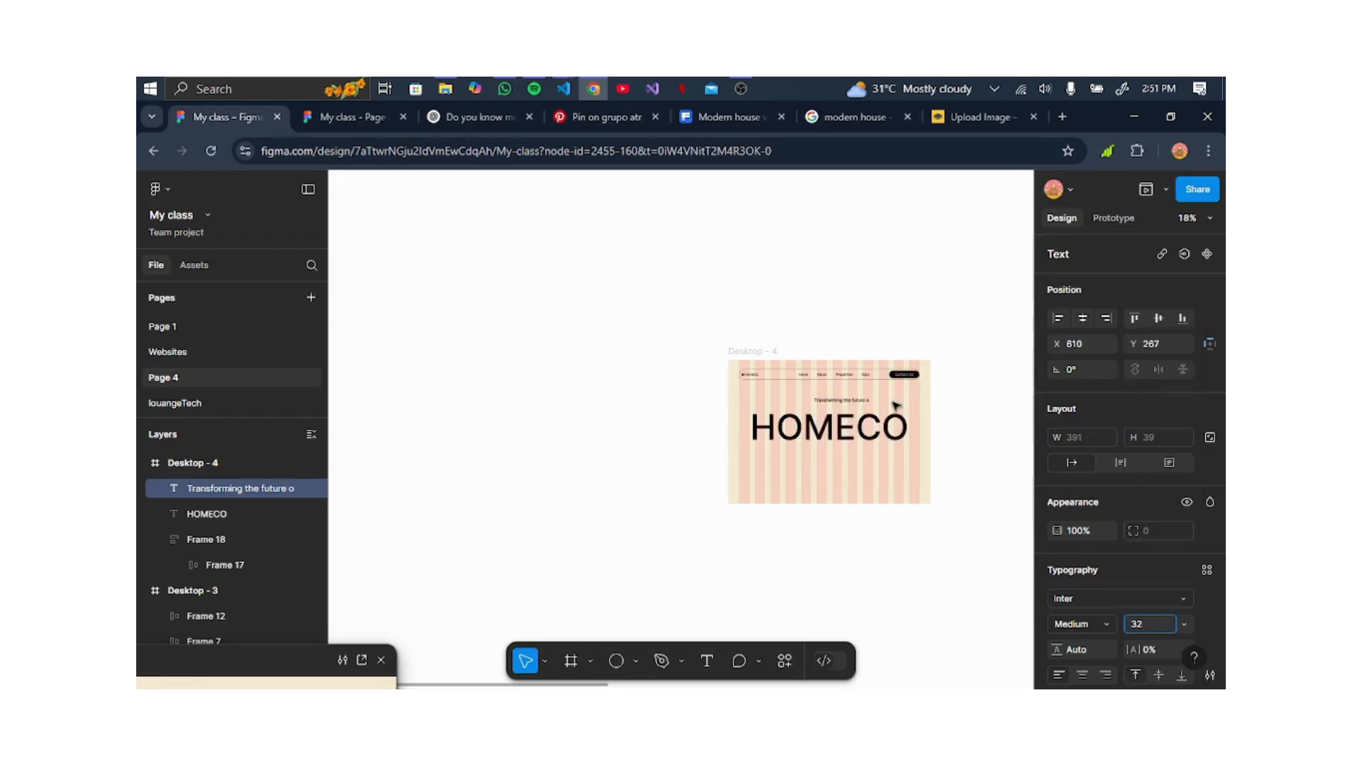
# Complete the tagline's wording to read "Transforming the future of home living".
pyautogui.scroll(3, 882, 406)
pyautogui.scroll(3, 882, 405)
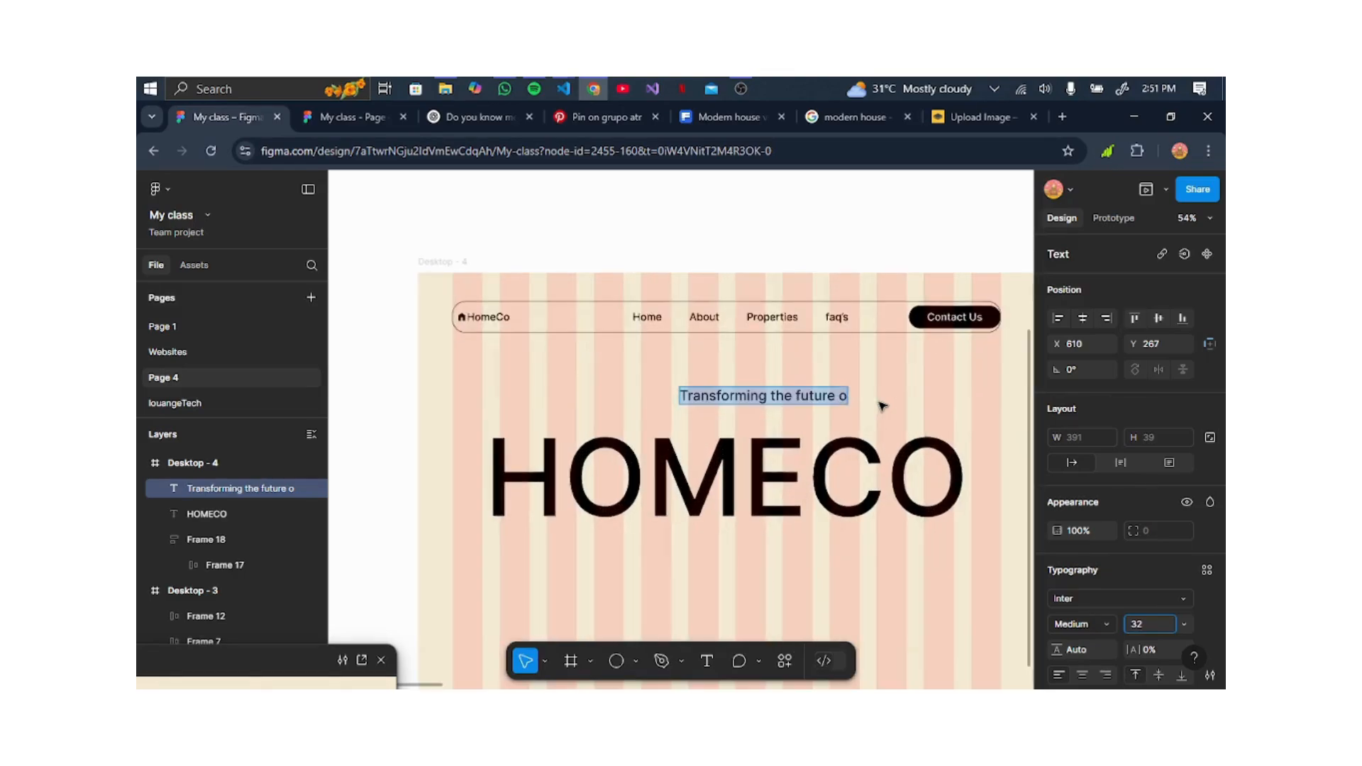
pyautogui.click(842, 398)
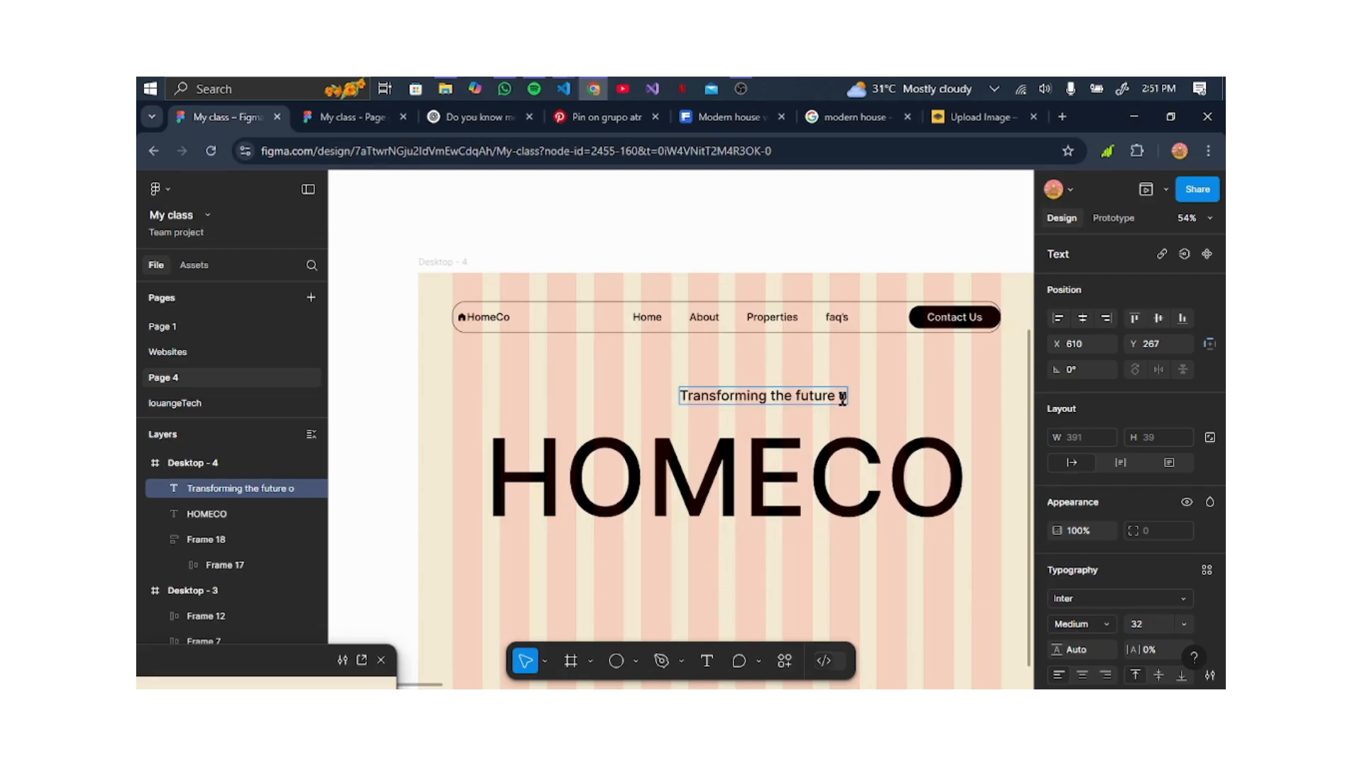
pyautogui.write('f h')
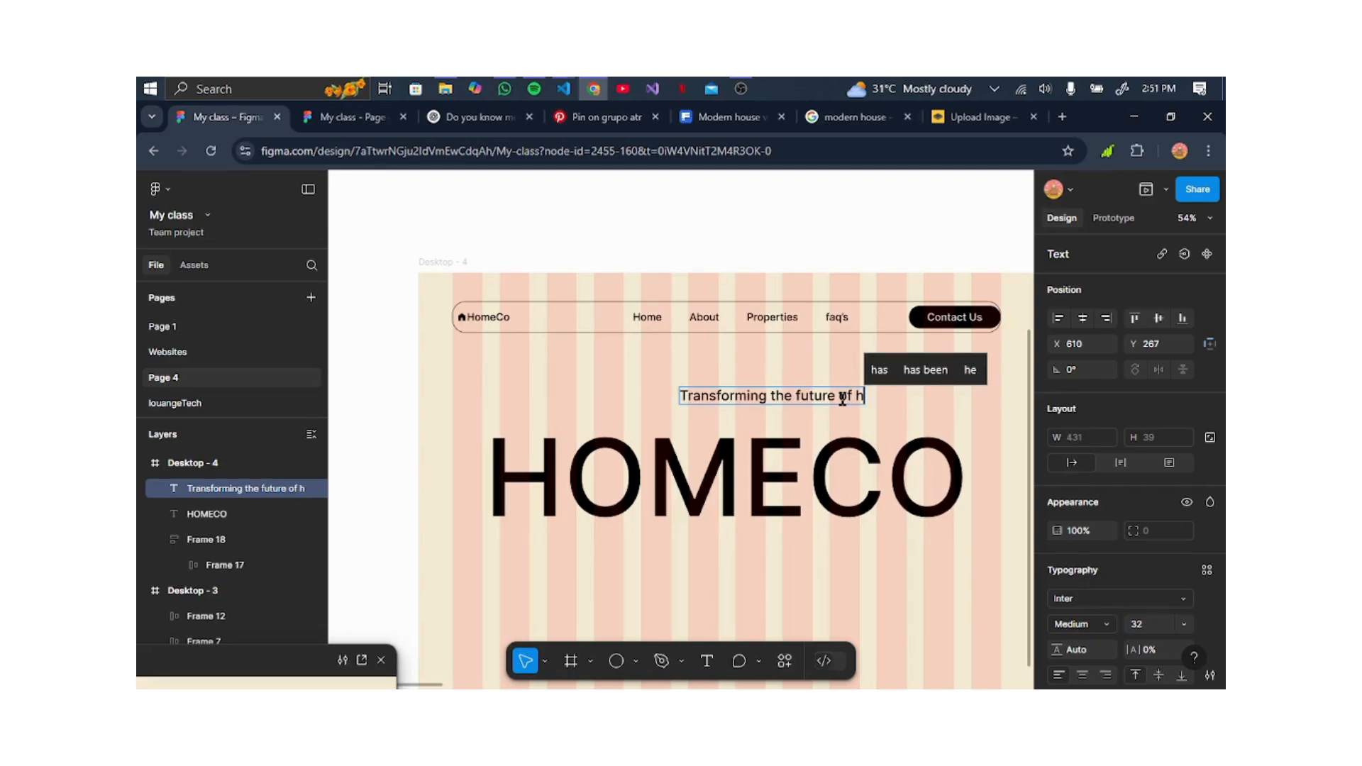
pyautogui.write('ome living')
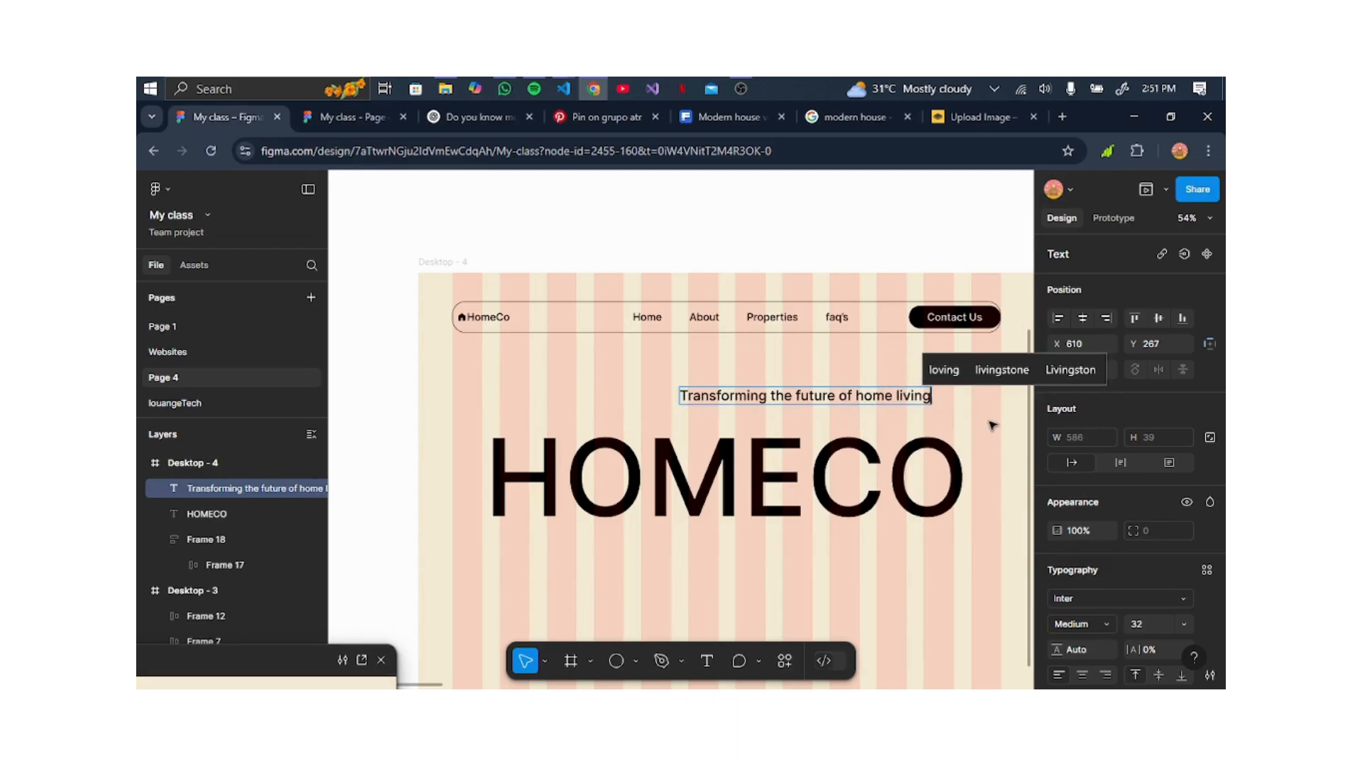
pyautogui.press('Escape')
# Move the tagline to just above the "HOMECO" heading, at about Y 306, and center it horizontally in the frame.
pyautogui.moveTo(853, 399); pyautogui.dragTo(783, 416)
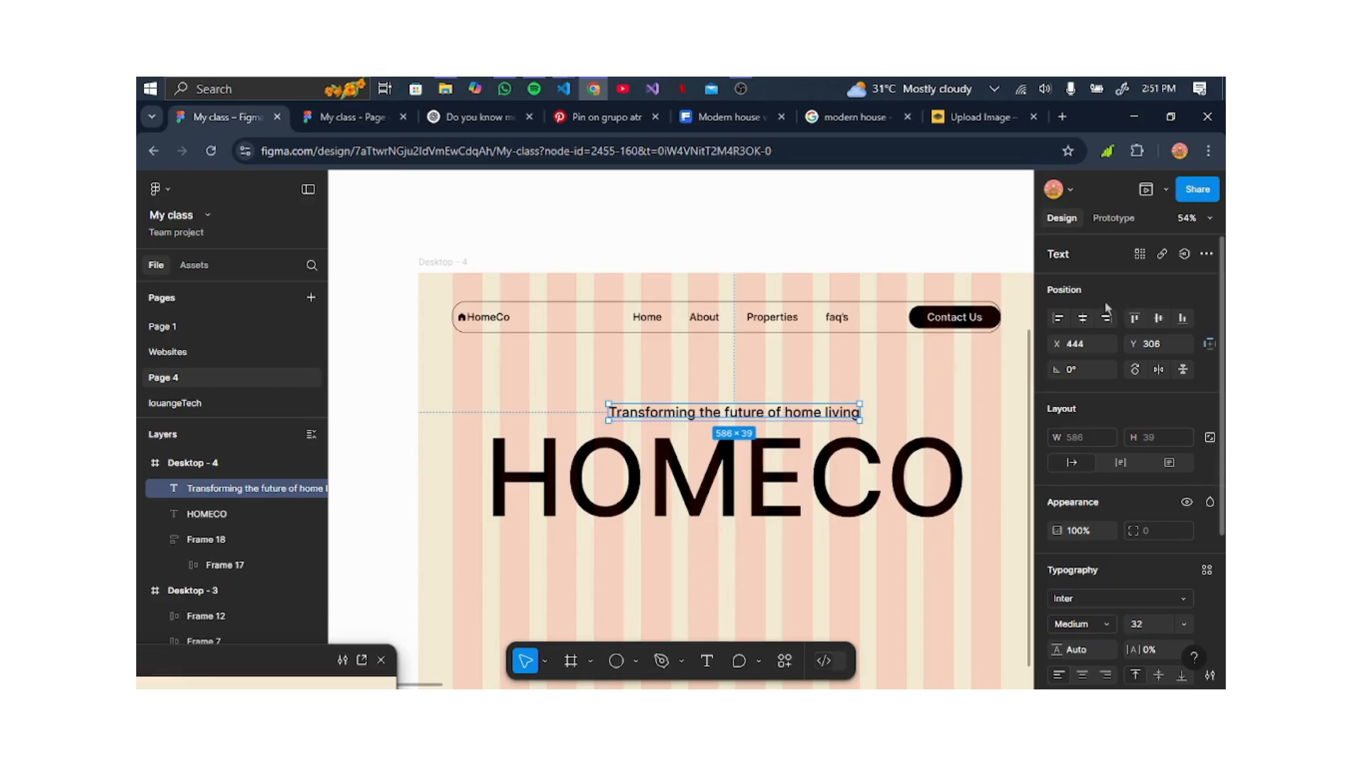
pyautogui.click(1083, 320)
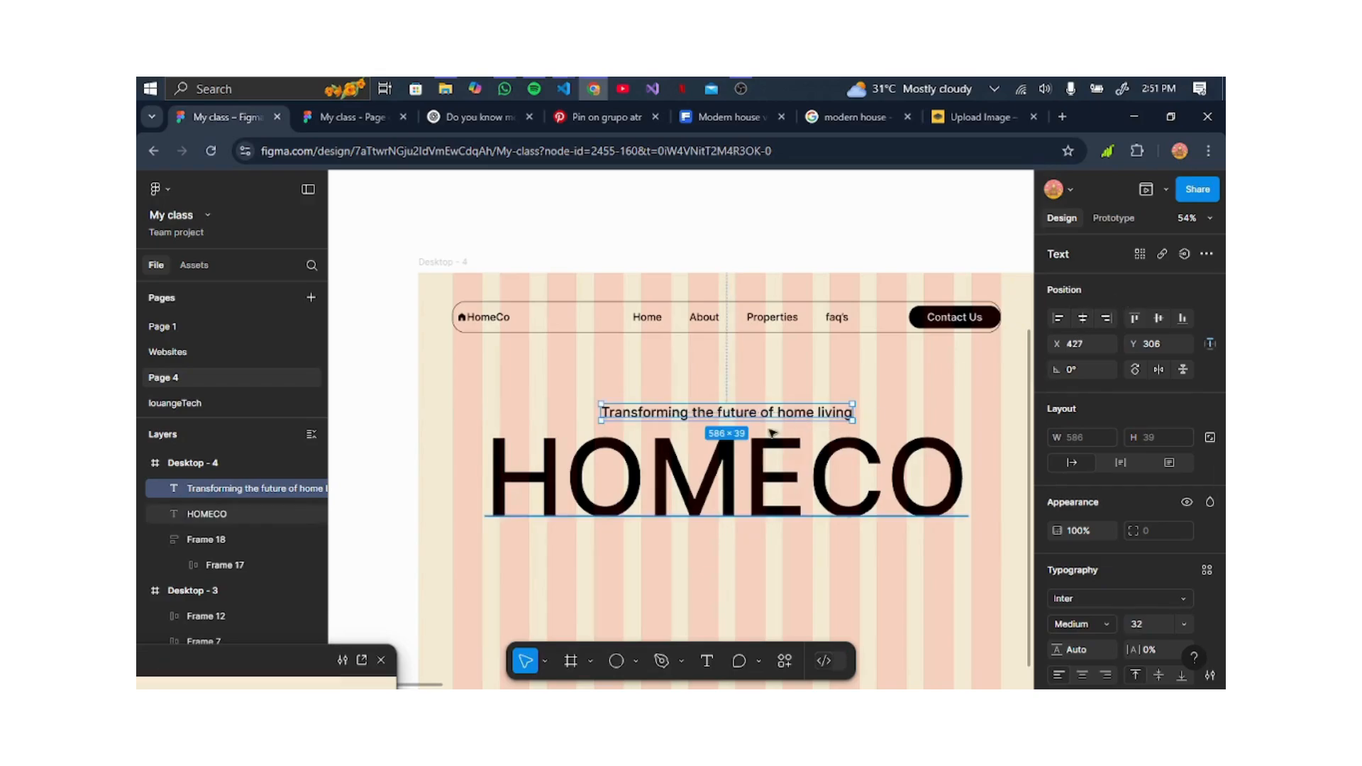
pyautogui.click(905, 399)
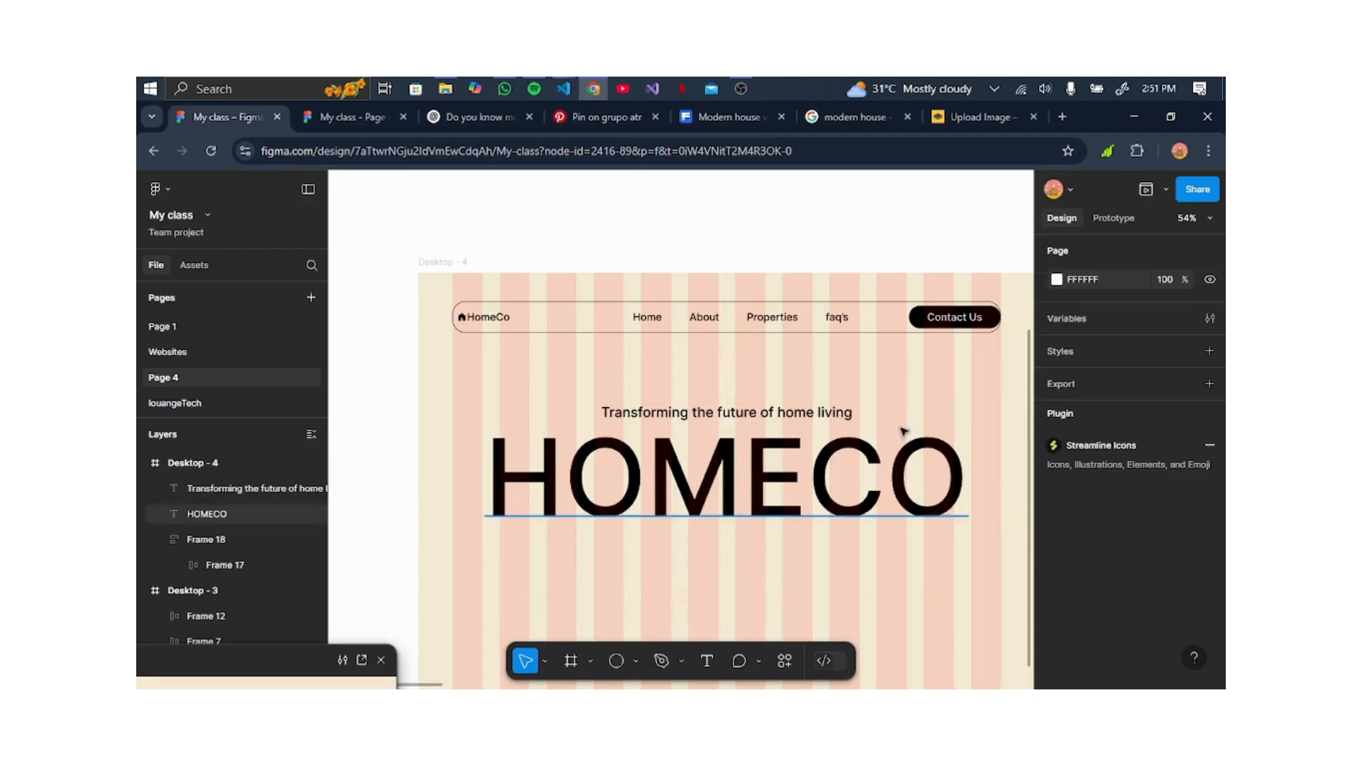
pyautogui.scroll(-2, 893, 449)
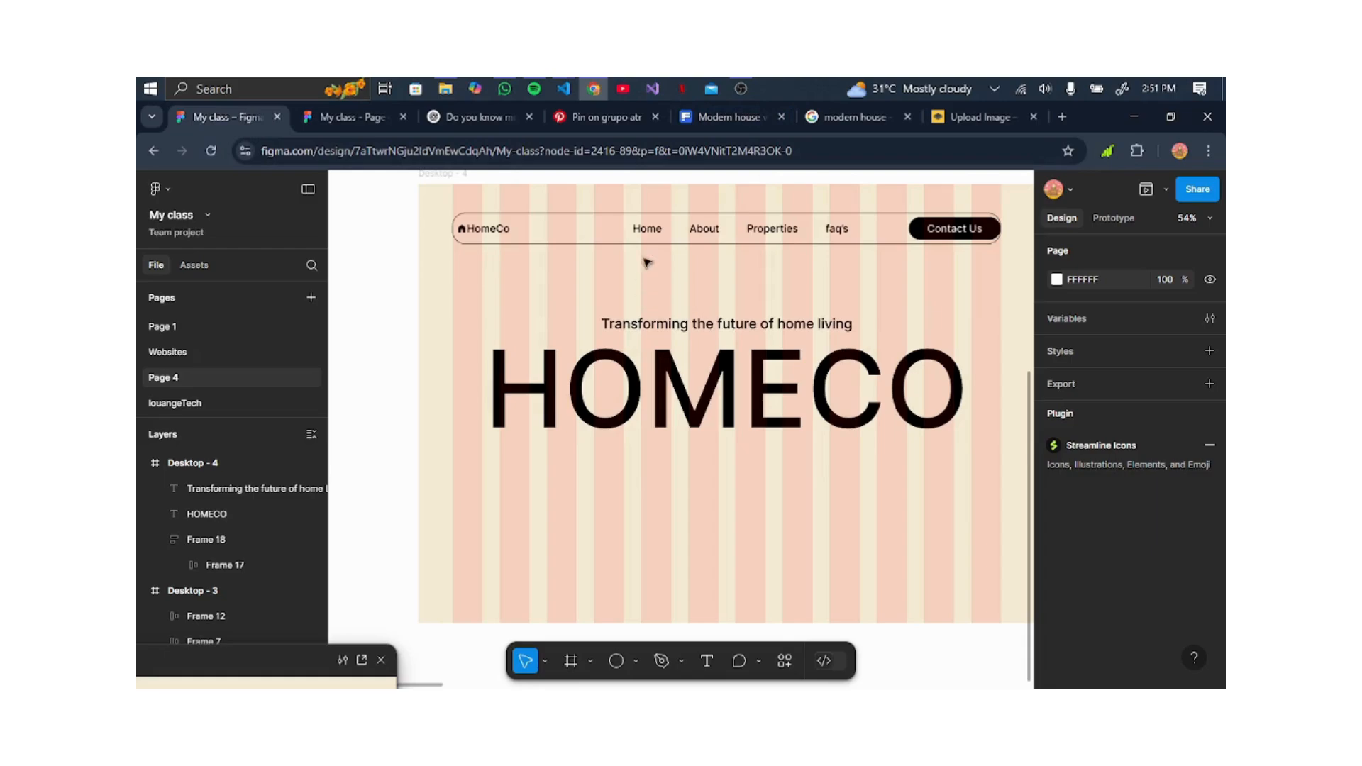
# Switch to the Freepik browser tab and download the 3D house model image with the slanted facade from the "modern house" results.
pyautogui.click(731, 118)
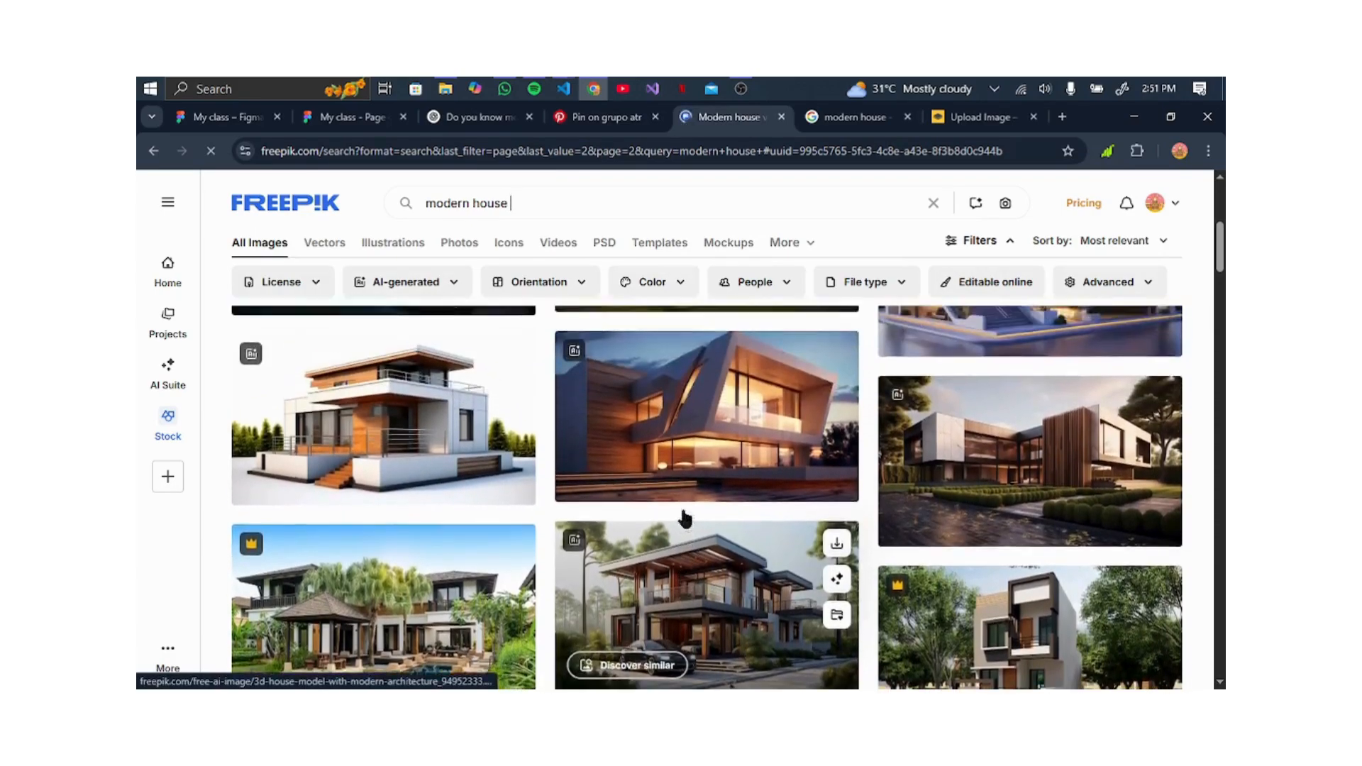
pyautogui.scroll(1, 681, 512)
pyautogui.click(738, 472)
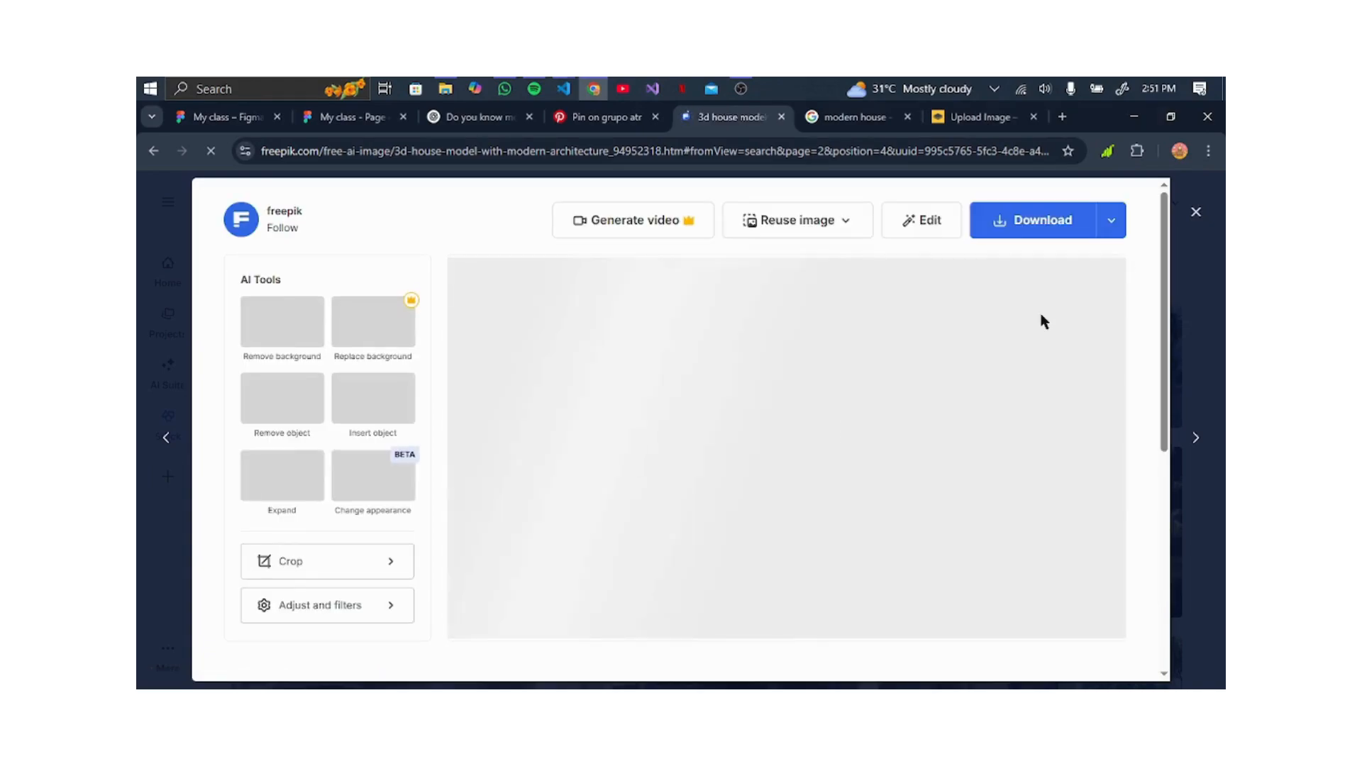
pyautogui.click(1050, 221)
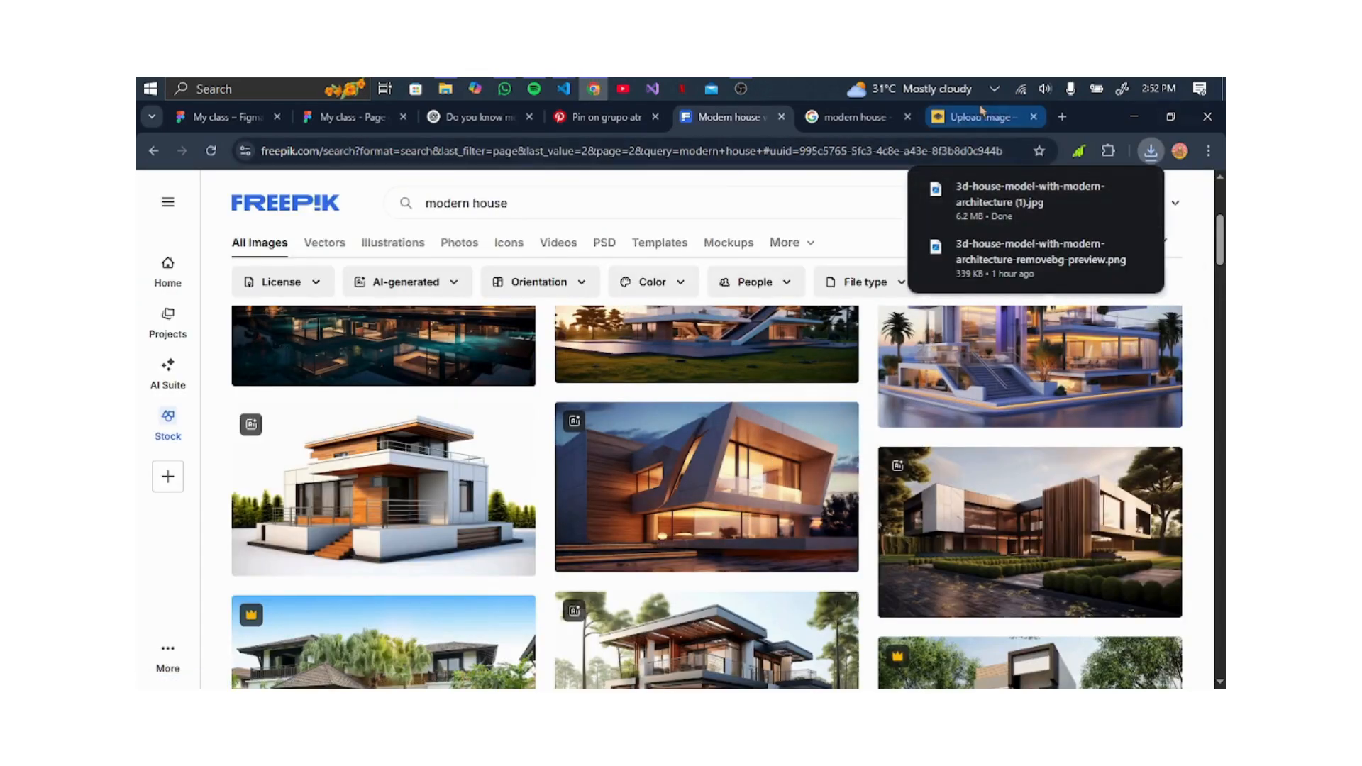
pyautogui.moveTo(987, 125)
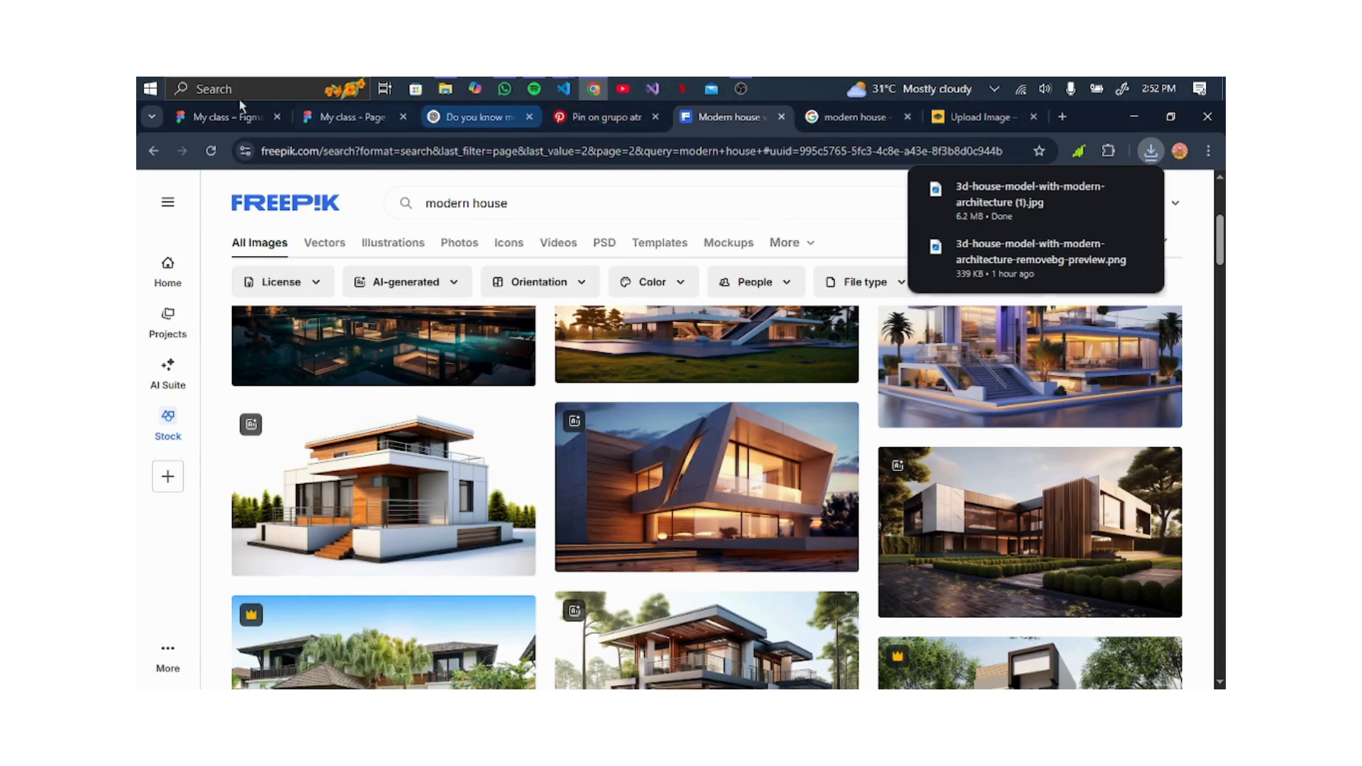
# Switch back to the Figma design and import the background-removed house PNG from Downloads, placing it in the Desktop - 4 frame.
pyautogui.click(202, 127)
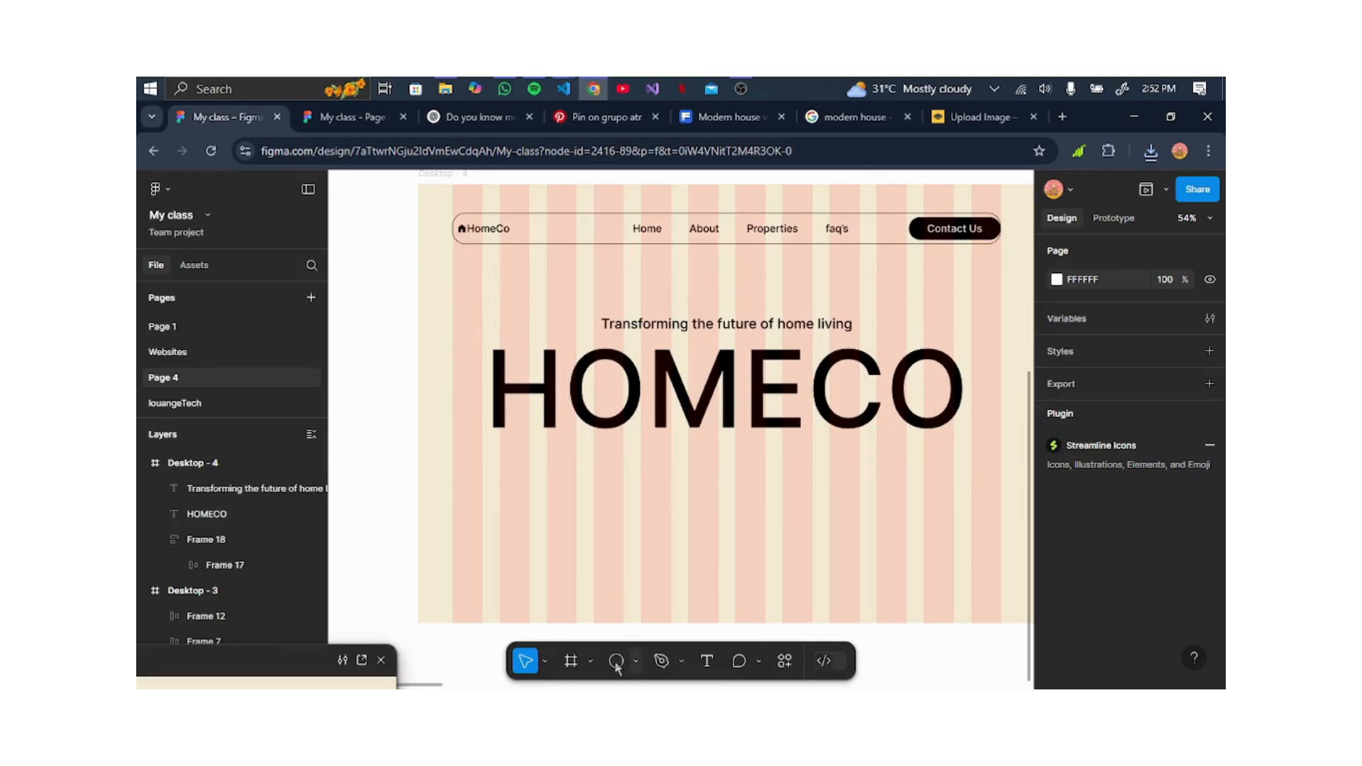
pyautogui.click(593, 665)
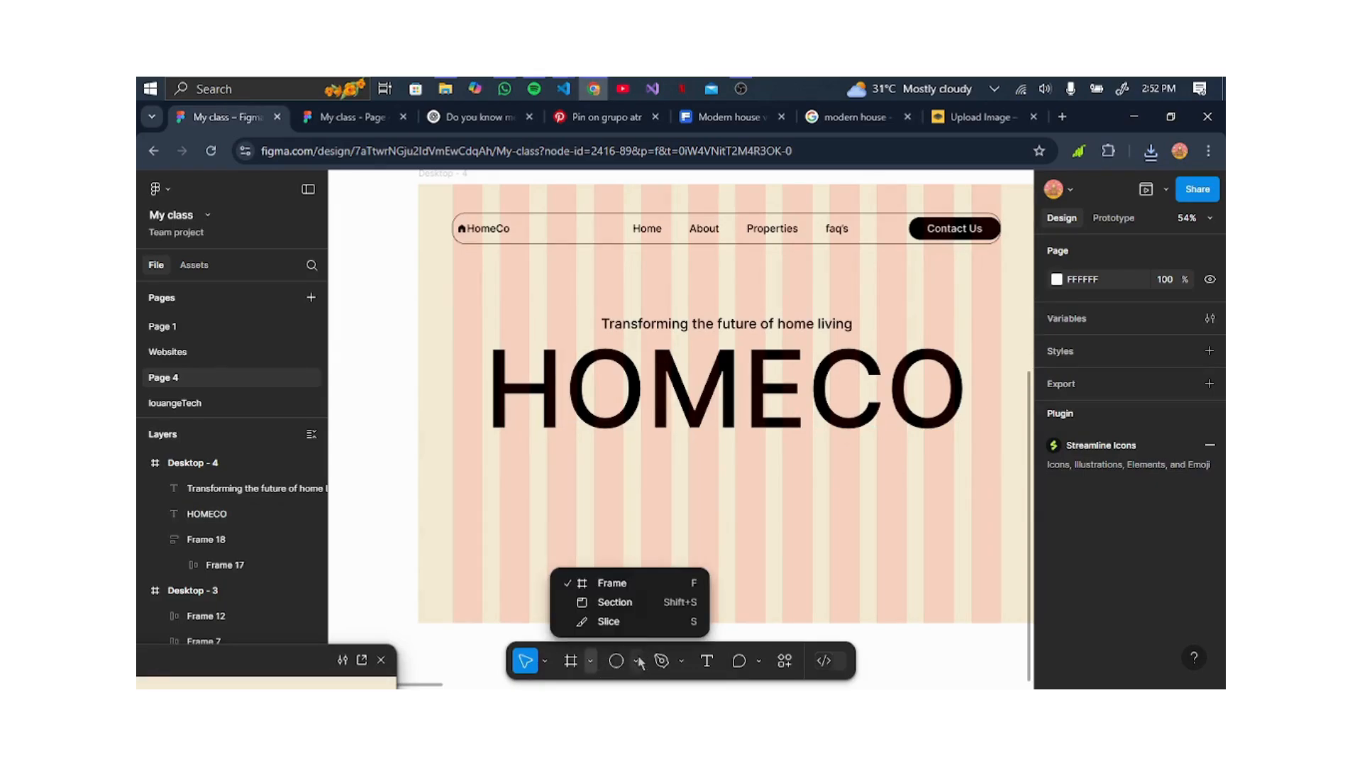
pyautogui.click(639, 660)
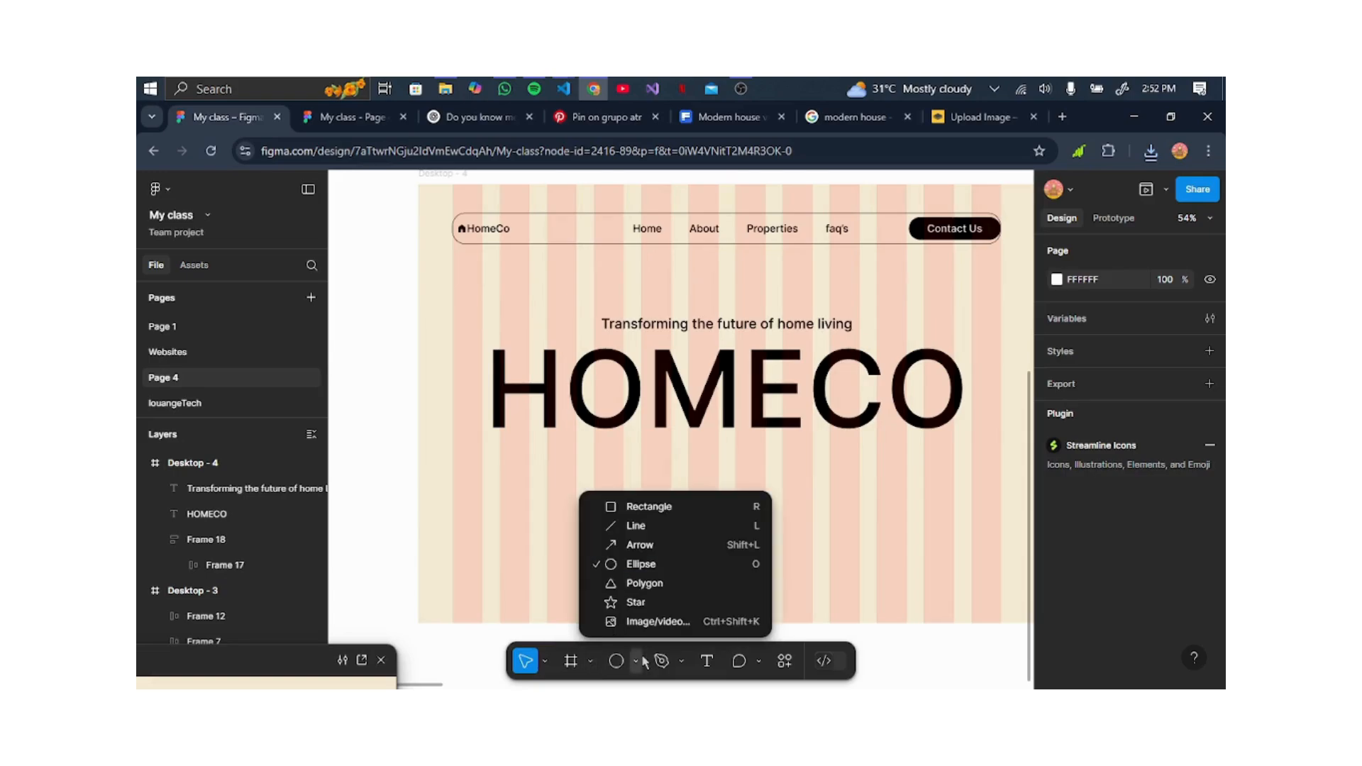
pyautogui.press('Escape')
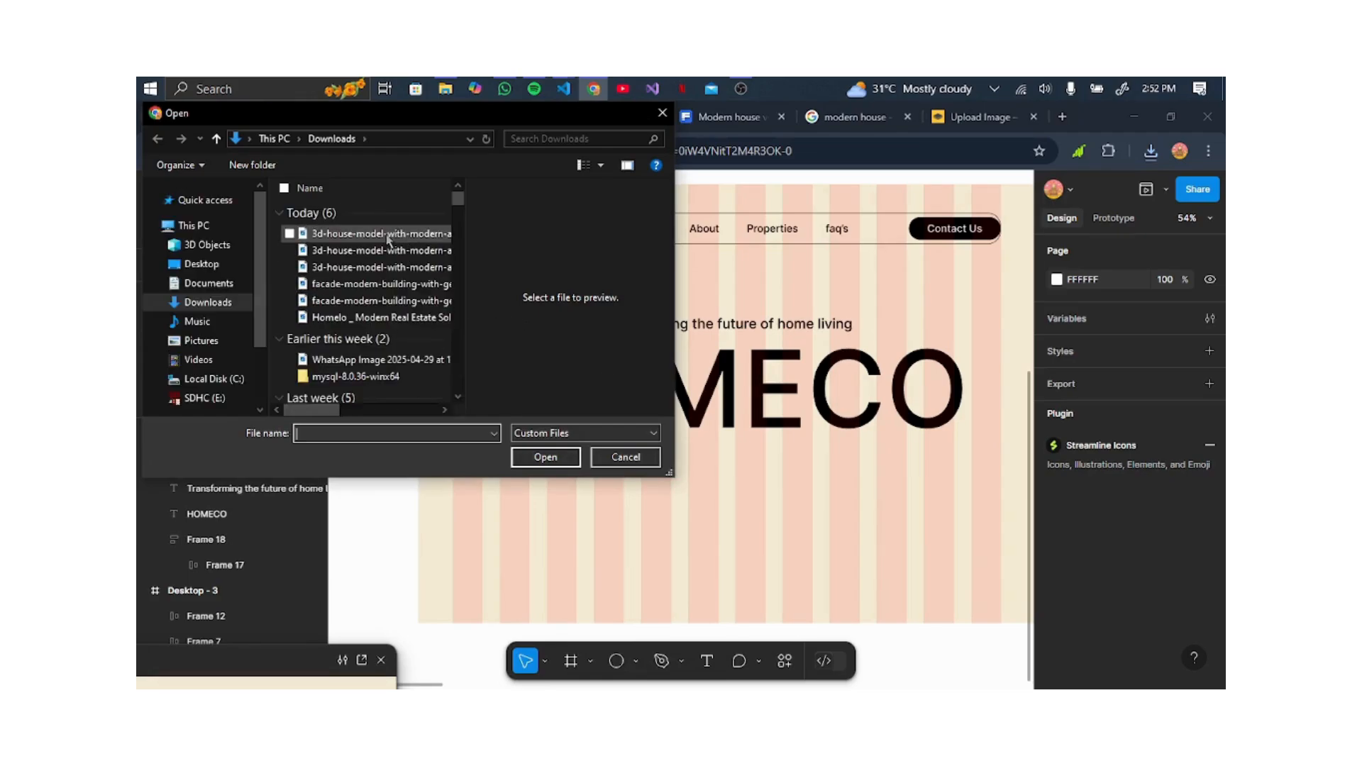
pyautogui.click(388, 234)
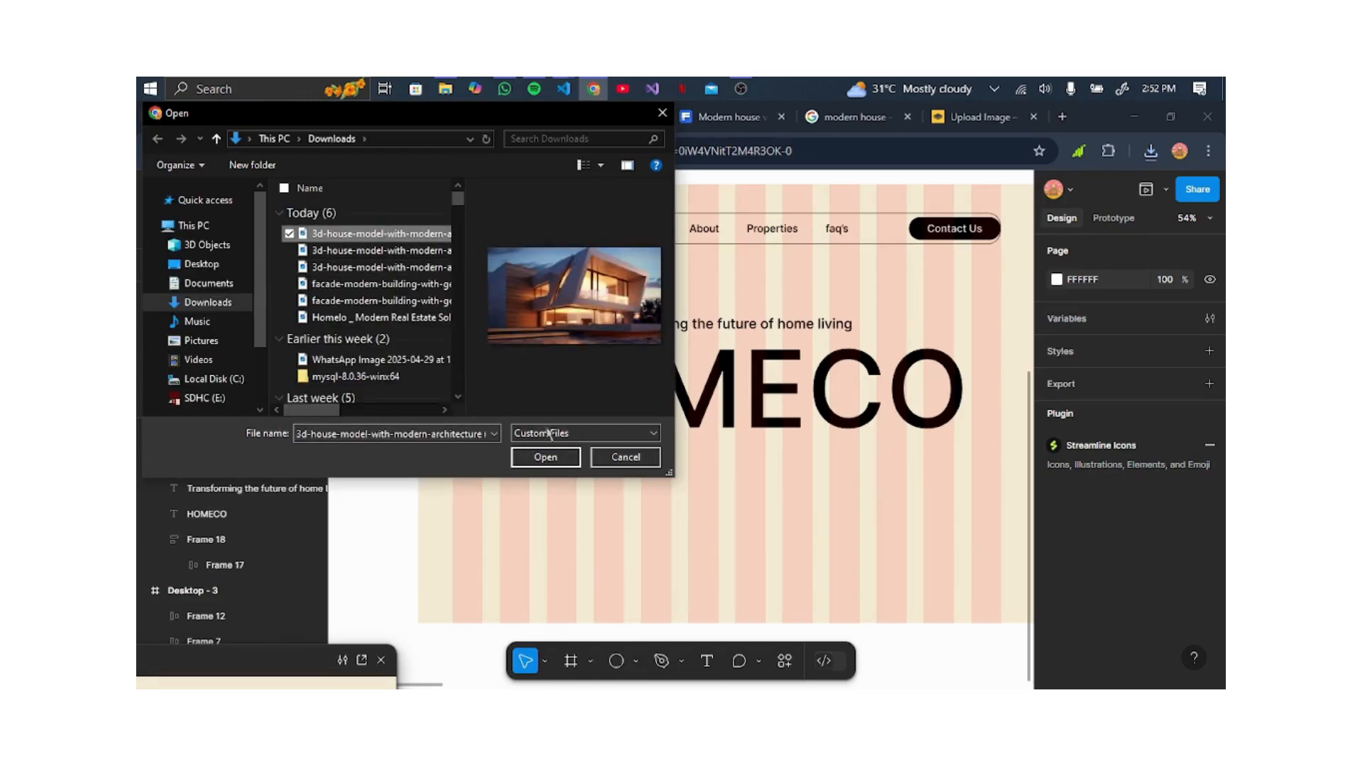
pyautogui.click(370, 252)
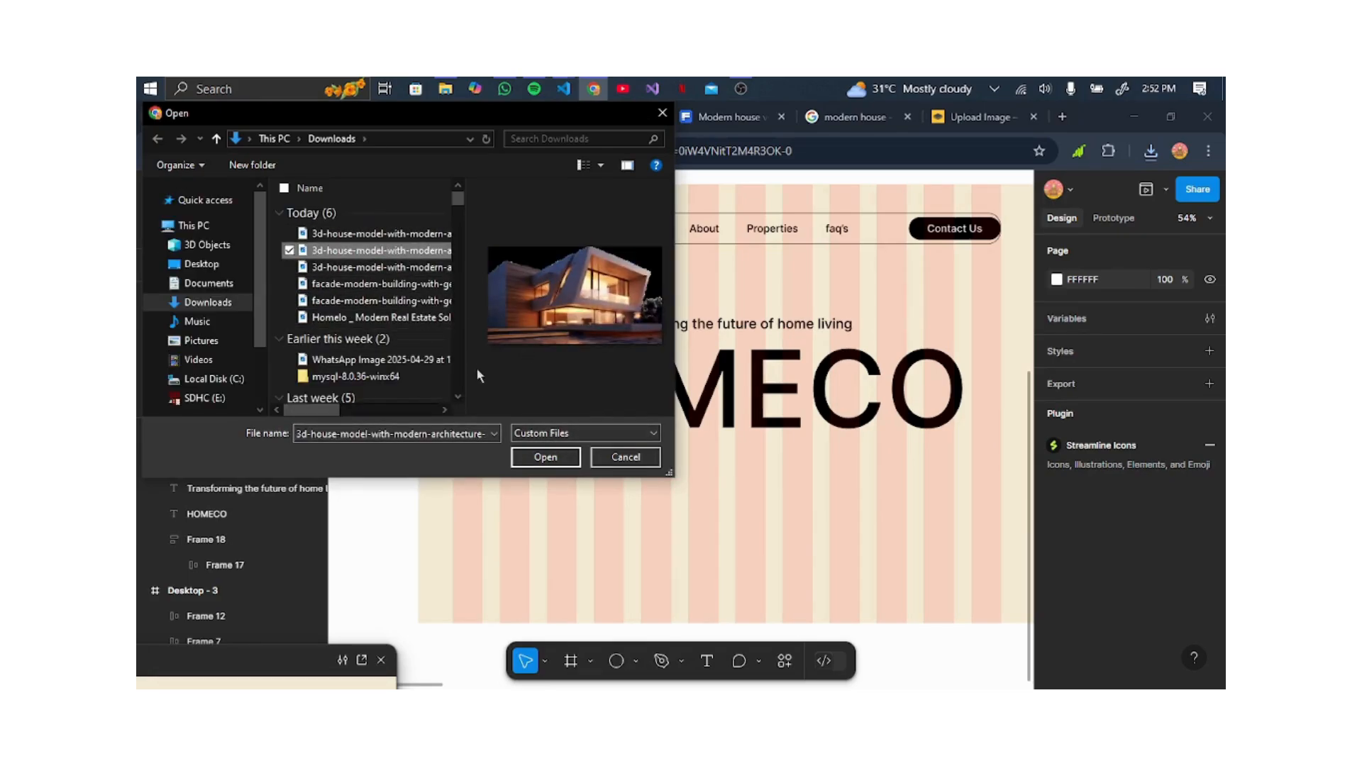
pyautogui.click(547, 458)
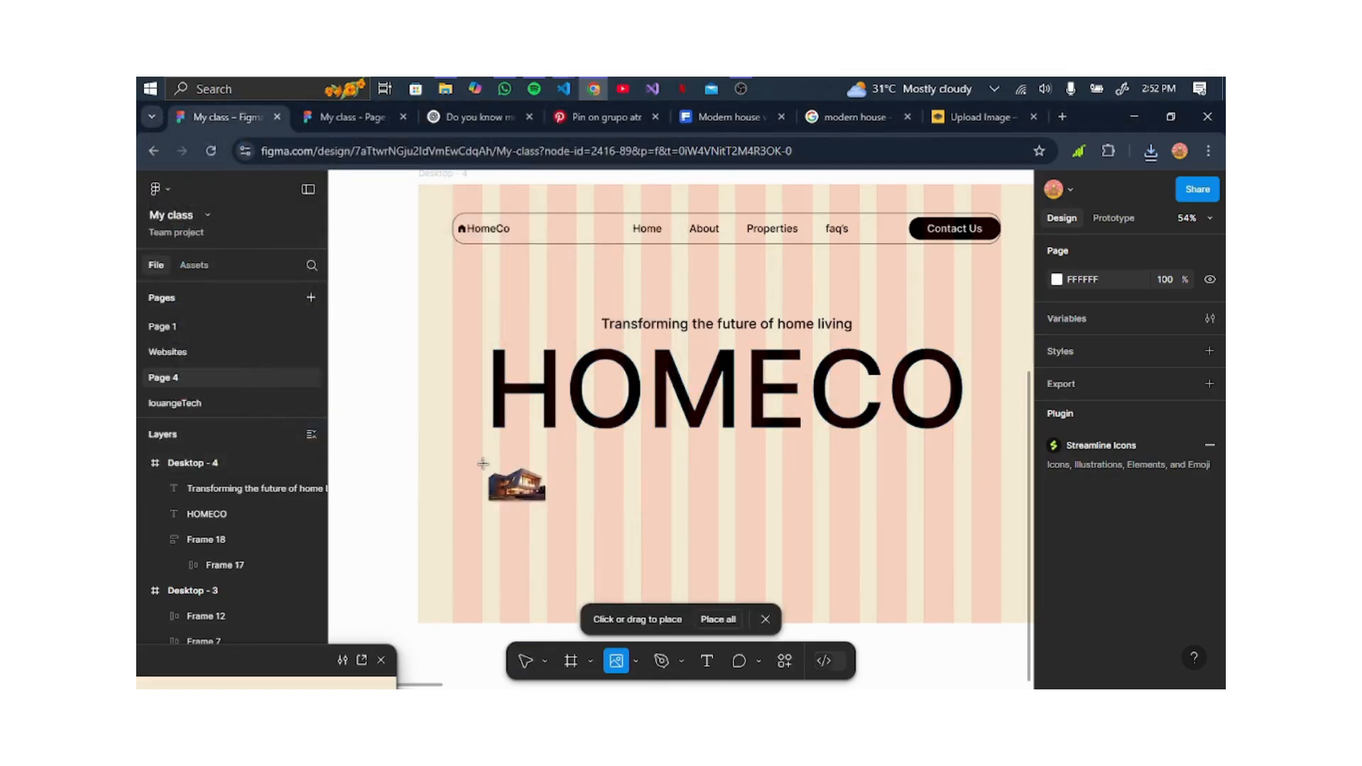
pyautogui.click(632, 455)
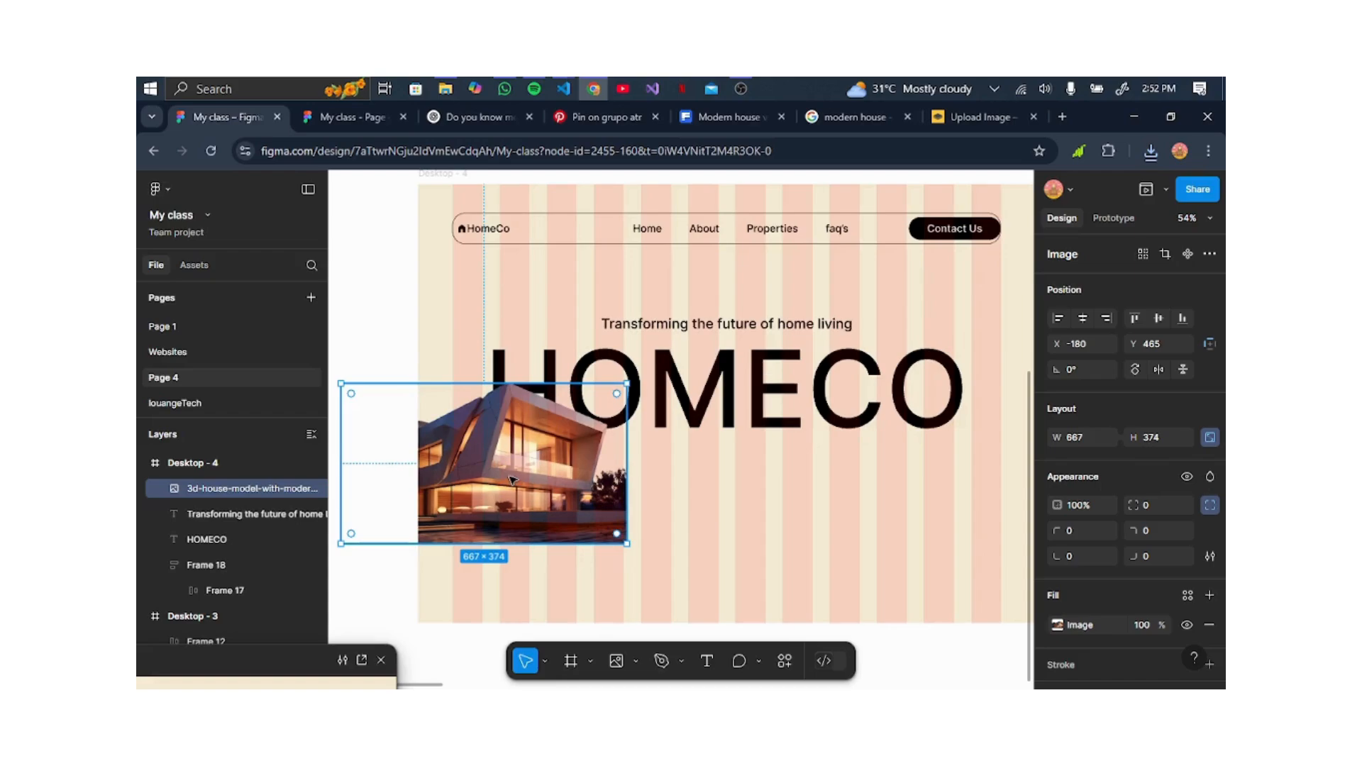
# Move the house image below the "HOMECO" heading, centered horizontally and resting on the frame's bottom edge at about Y 650.
pyautogui.moveTo(511, 480); pyautogui.dragTo(775, 545)
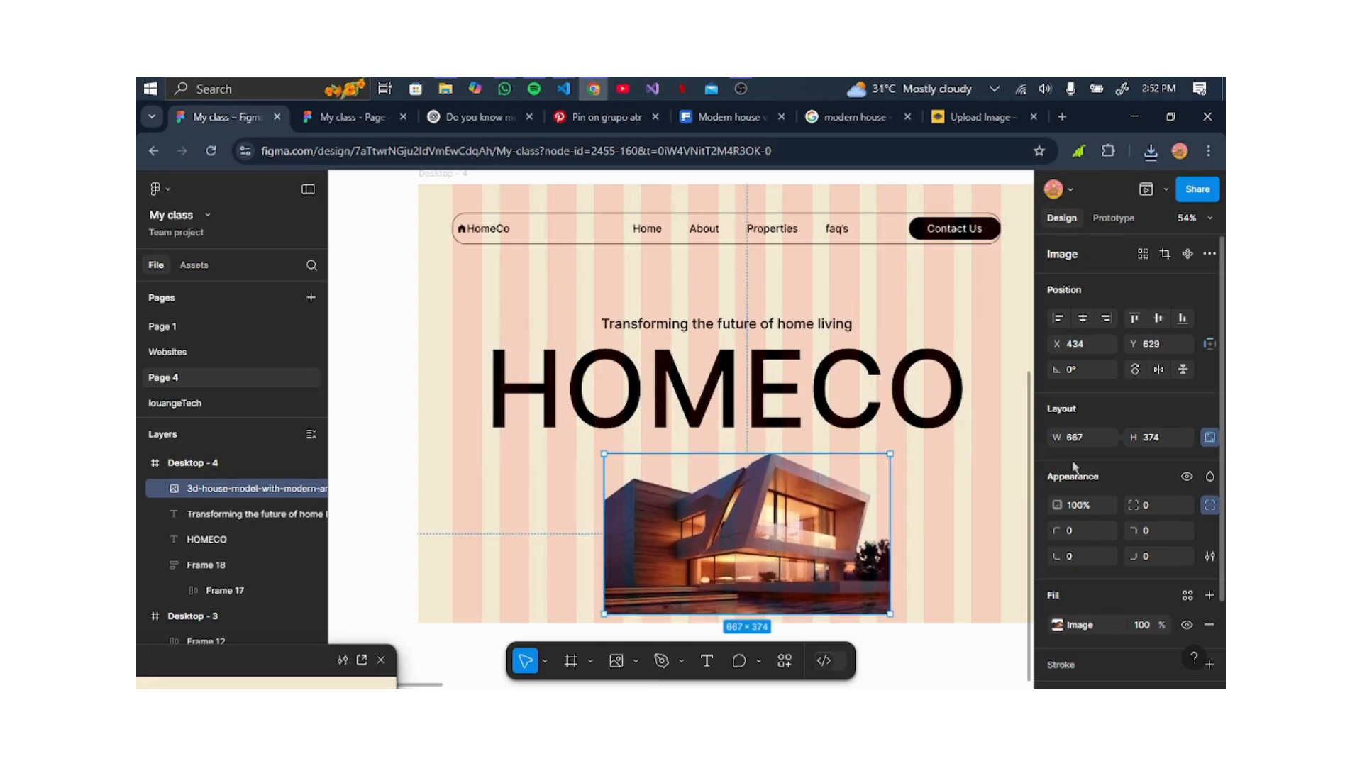
pyautogui.click(1084, 320)
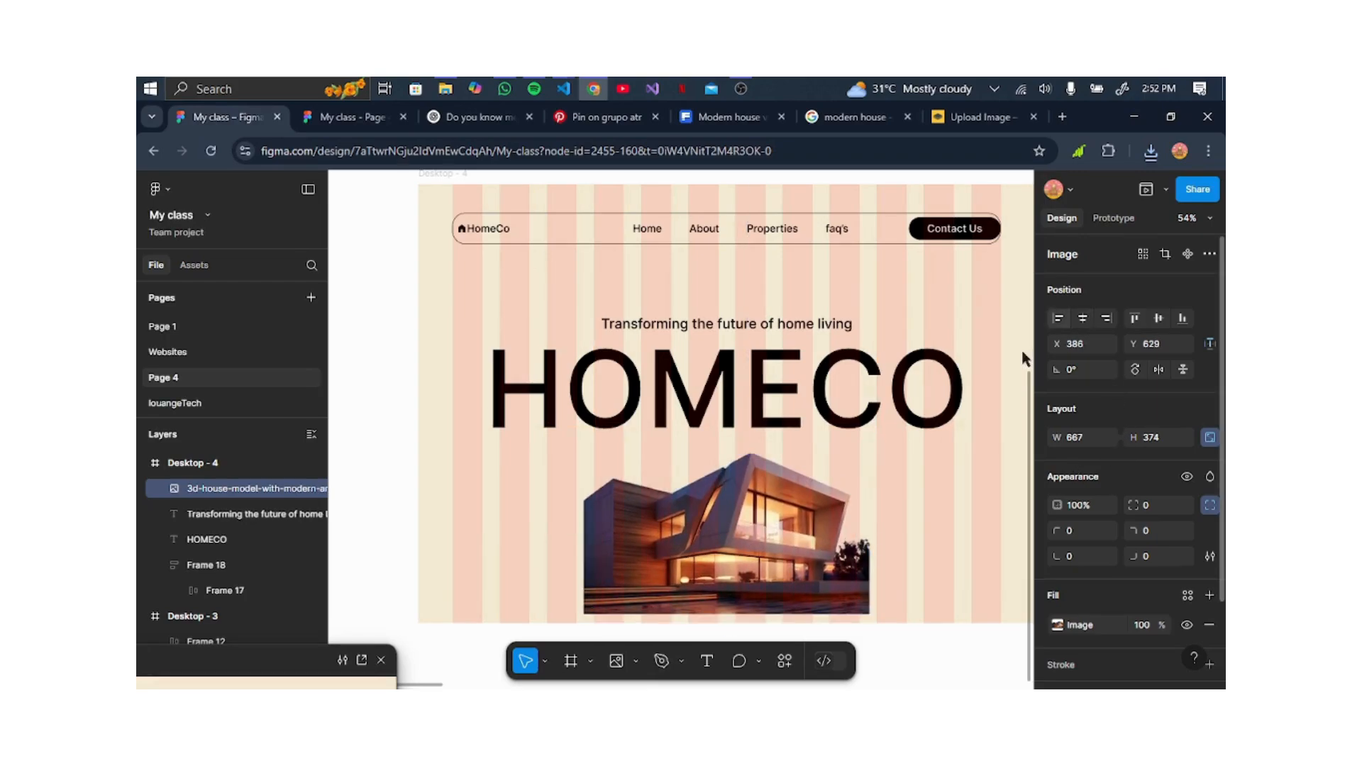
pyautogui.moveTo(754, 529); pyautogui.dragTo(756, 536)
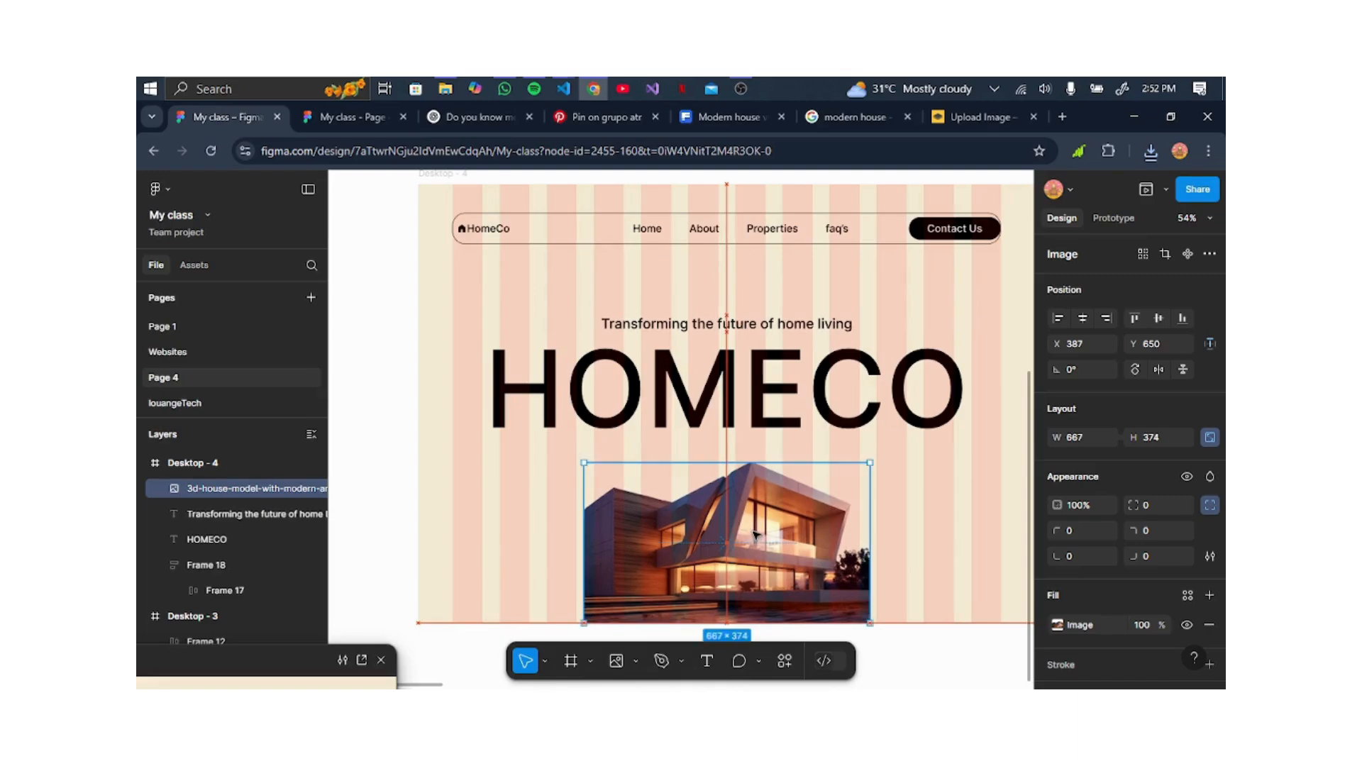
pyautogui.click(755, 534)
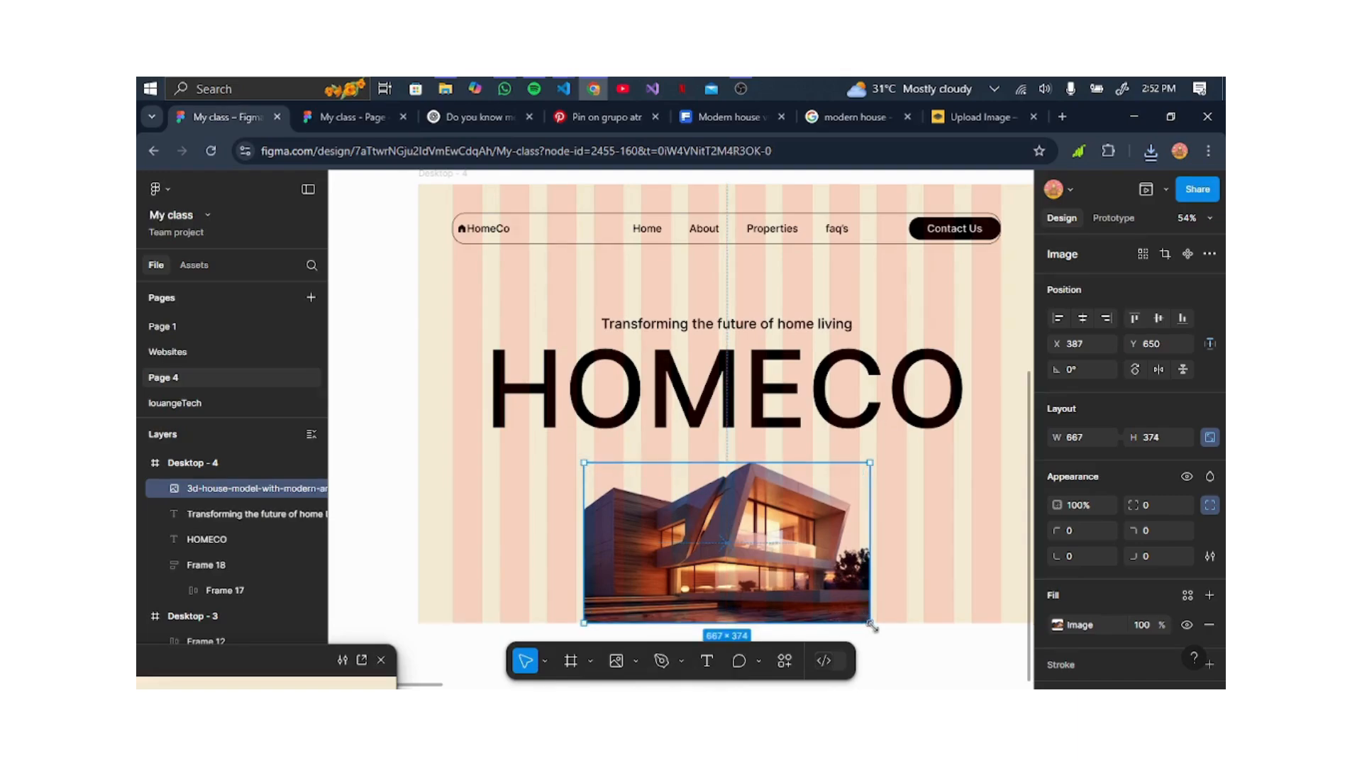
# Enlarge the house image to about 804 × 451 and reposition it directly under the heading at about Y 573, centered horizontally.
pyautogui.moveTo(871, 624); pyautogui.dragTo(915, 654)
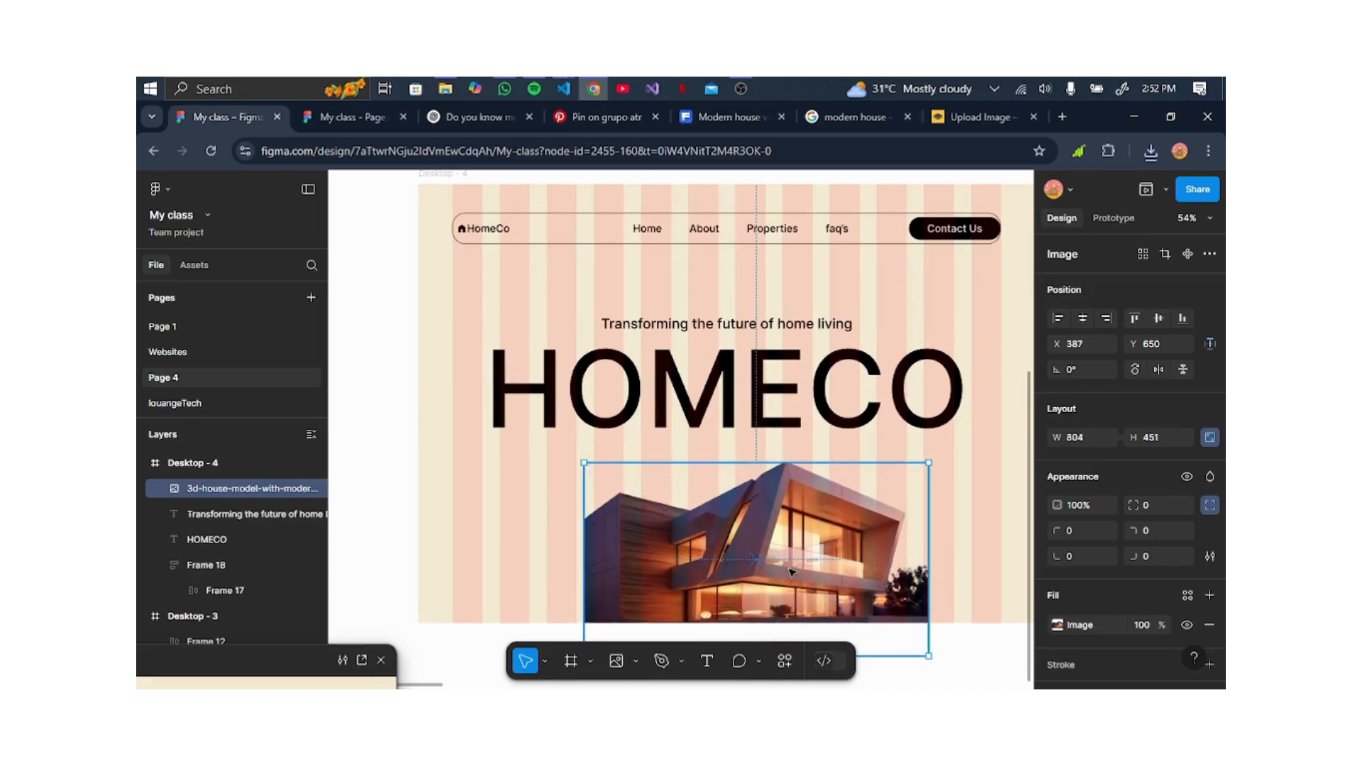
pyautogui.moveTo(791, 570); pyautogui.dragTo(781, 540)
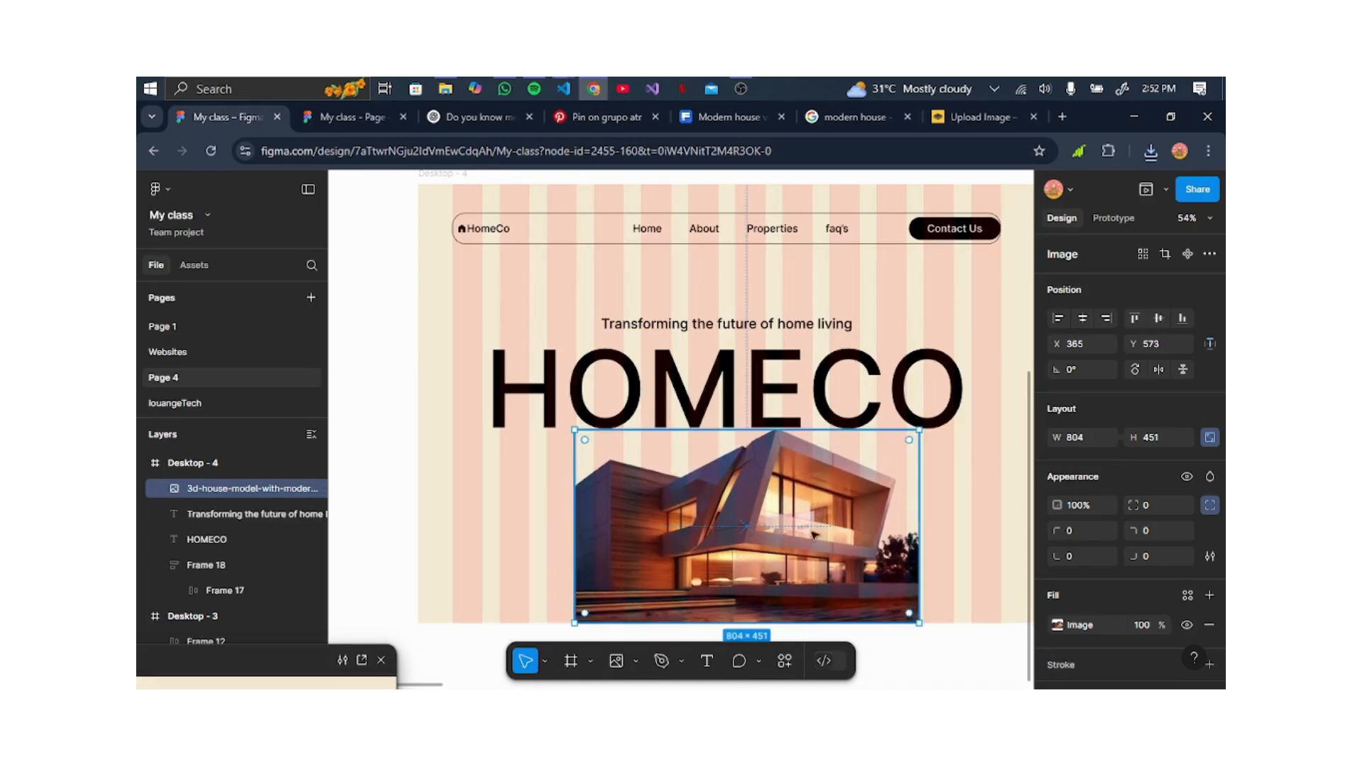
pyautogui.click(1083, 319)
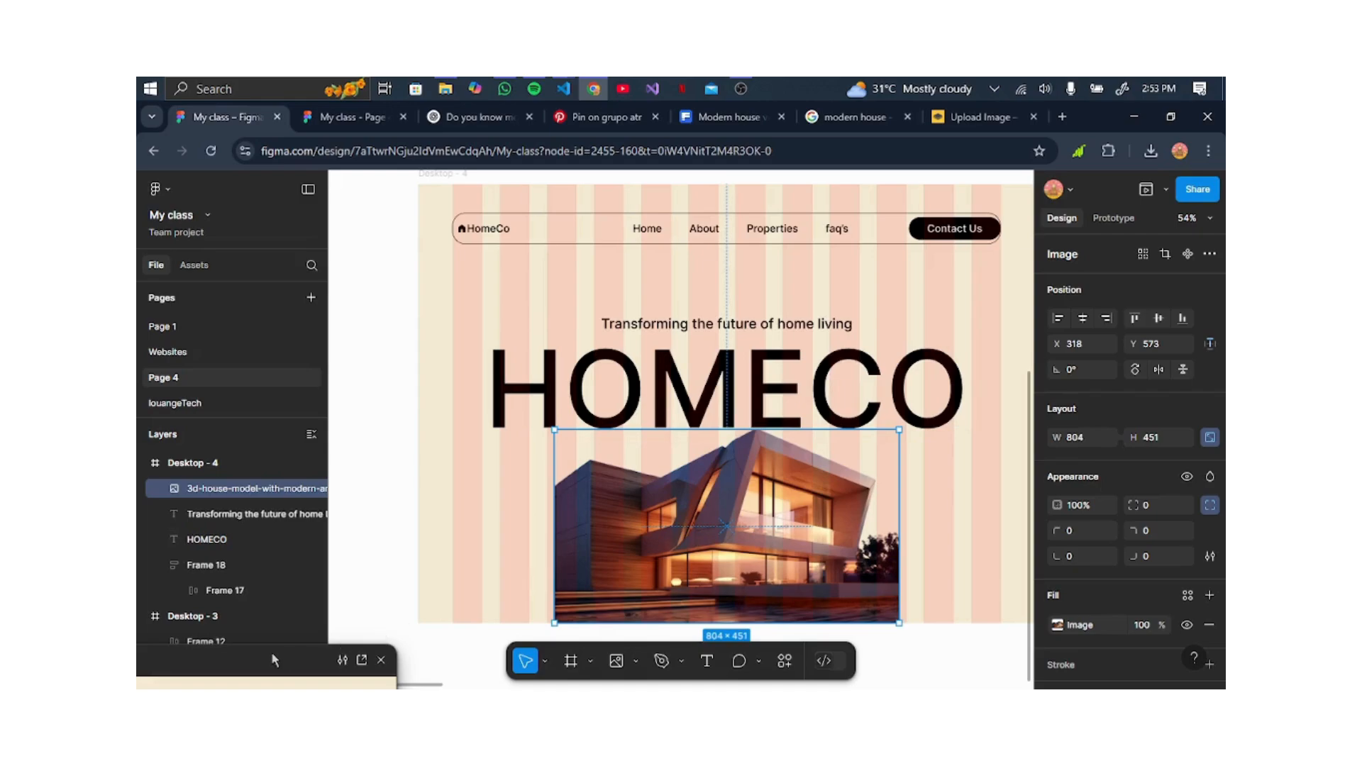
# Raise the floating preview window to view the upper part of the page, and deselect the house image.
pyautogui.moveTo(256, 664); pyautogui.dragTo(257, 579)
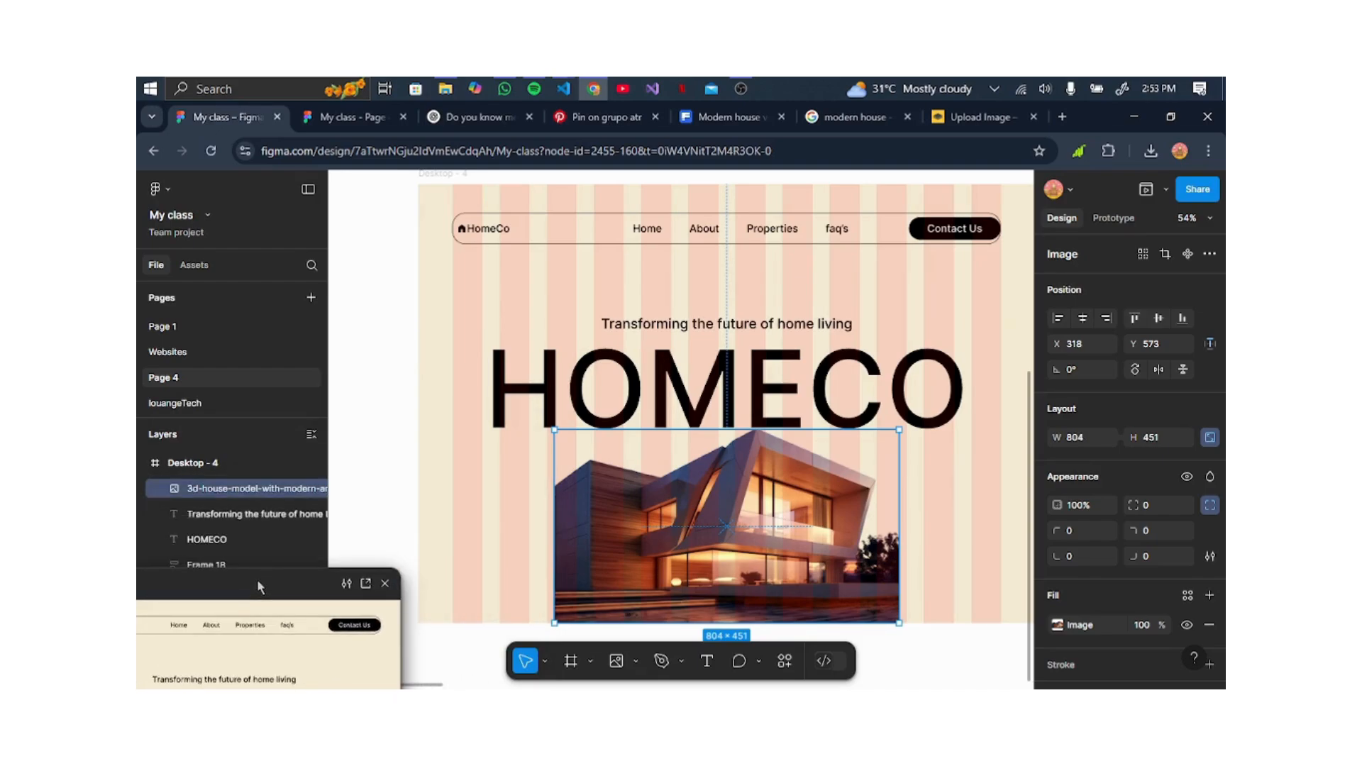
pyautogui.click(989, 452)
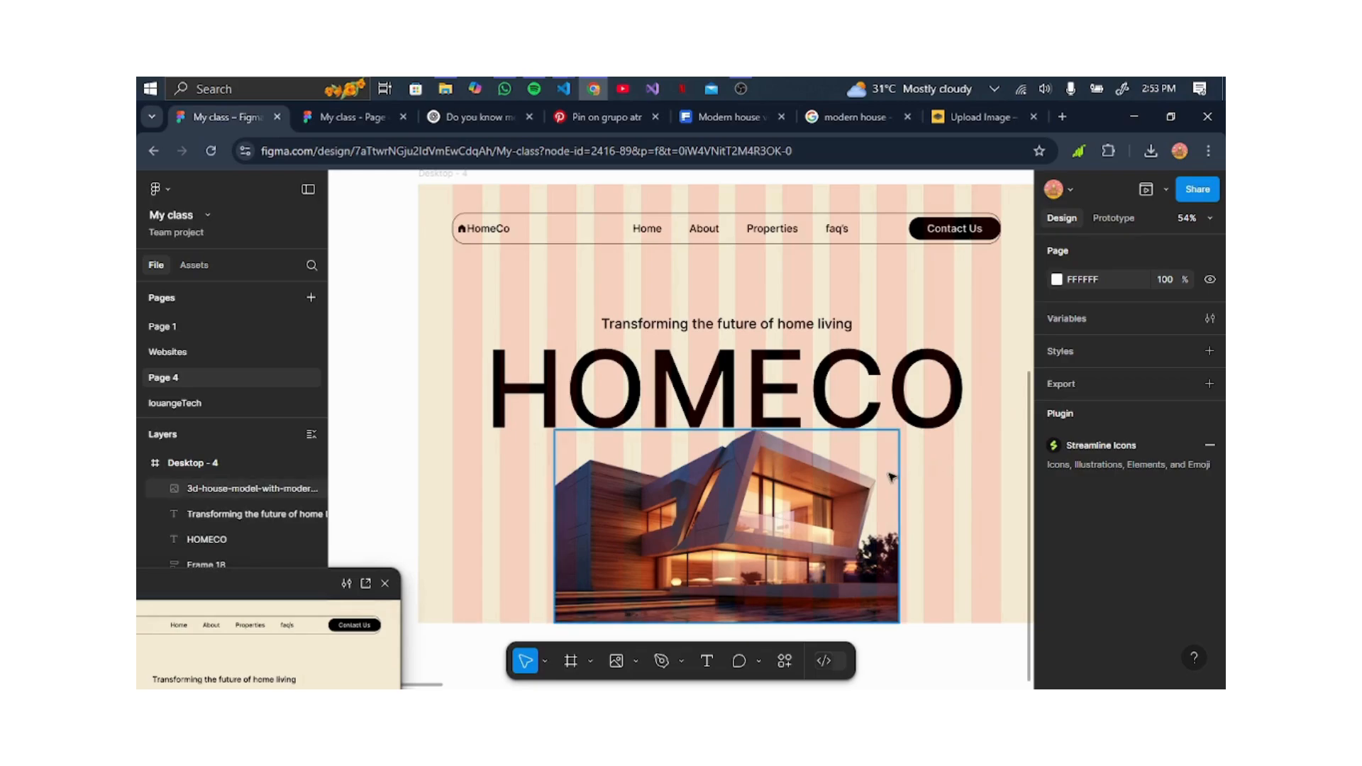
# Add the text "Luxury" in the frame beside the house image, at about X 1278, Y 766.
pyautogui.hscroll(5, 908, 473)
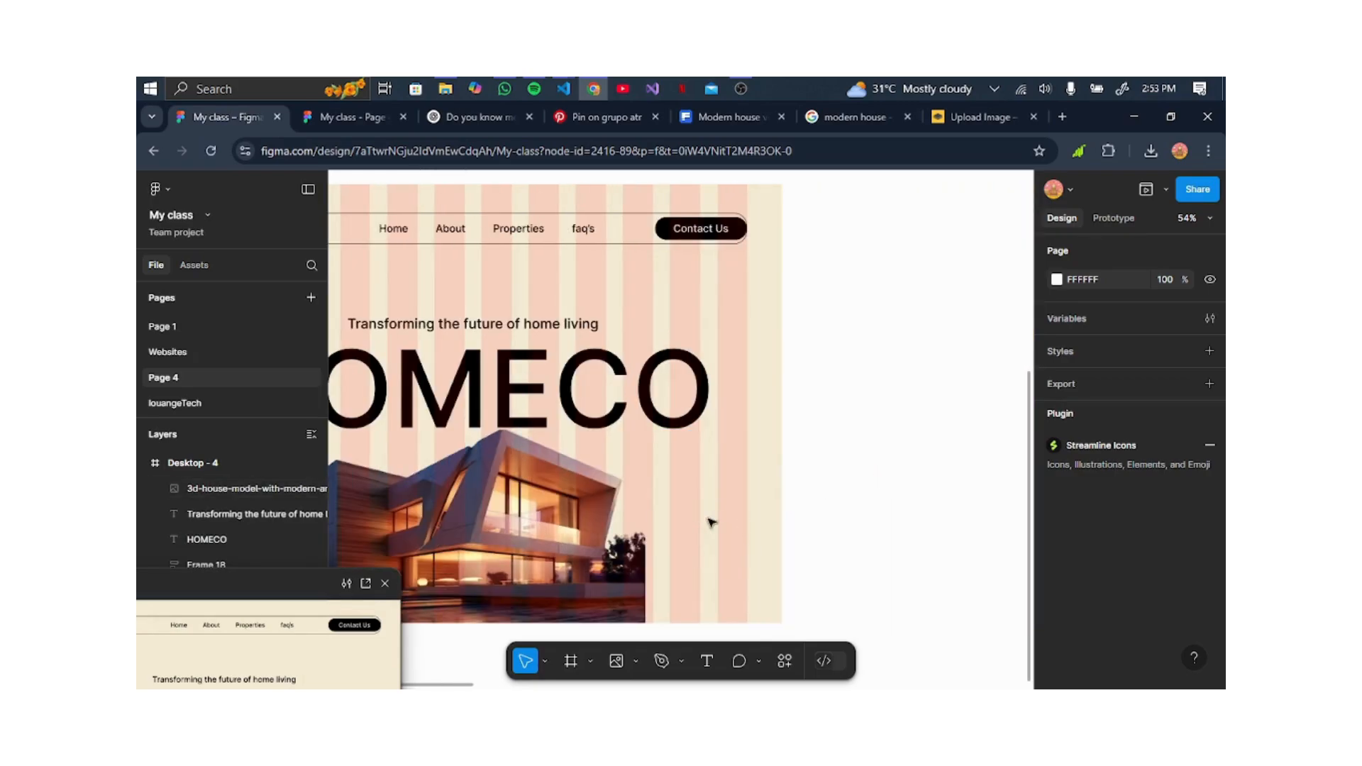
pyautogui.click(706, 662)
pyautogui.click(711, 517)
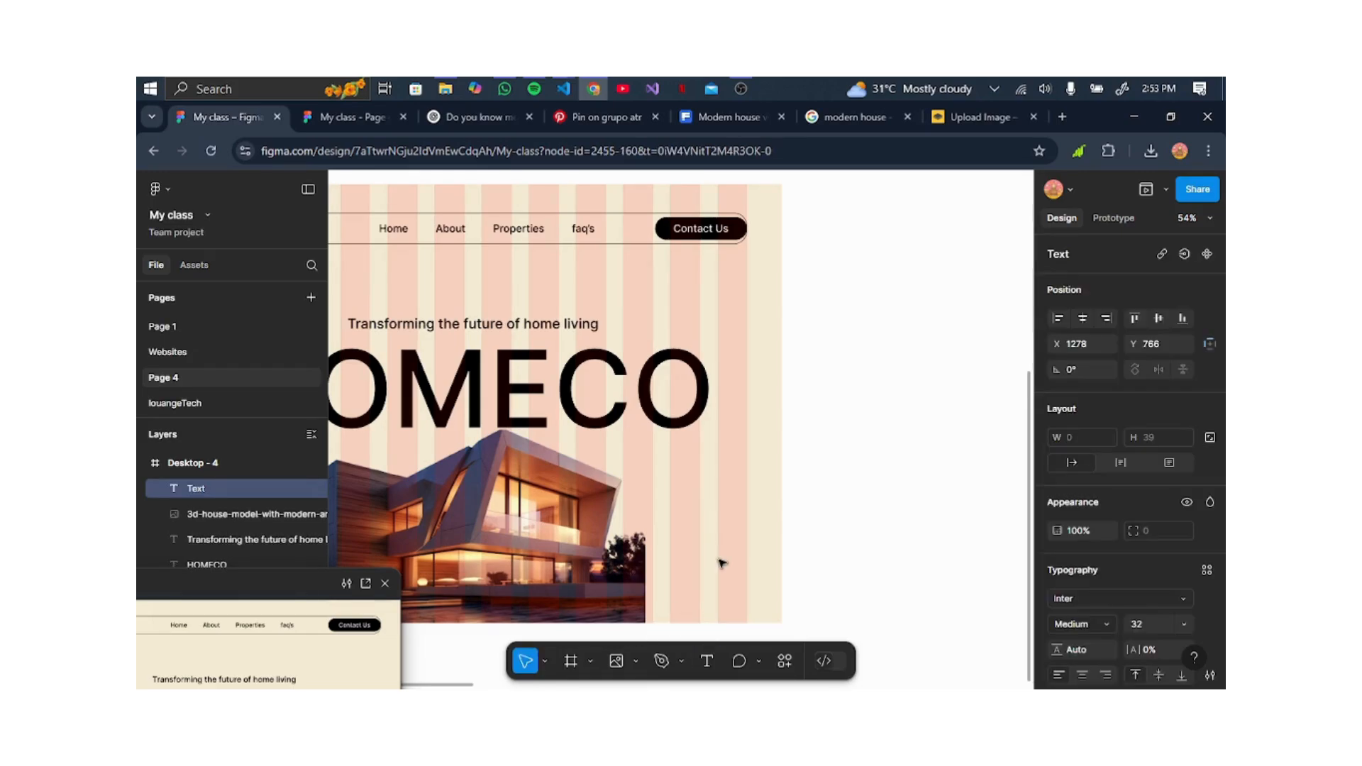
pyautogui.write('Luxe')
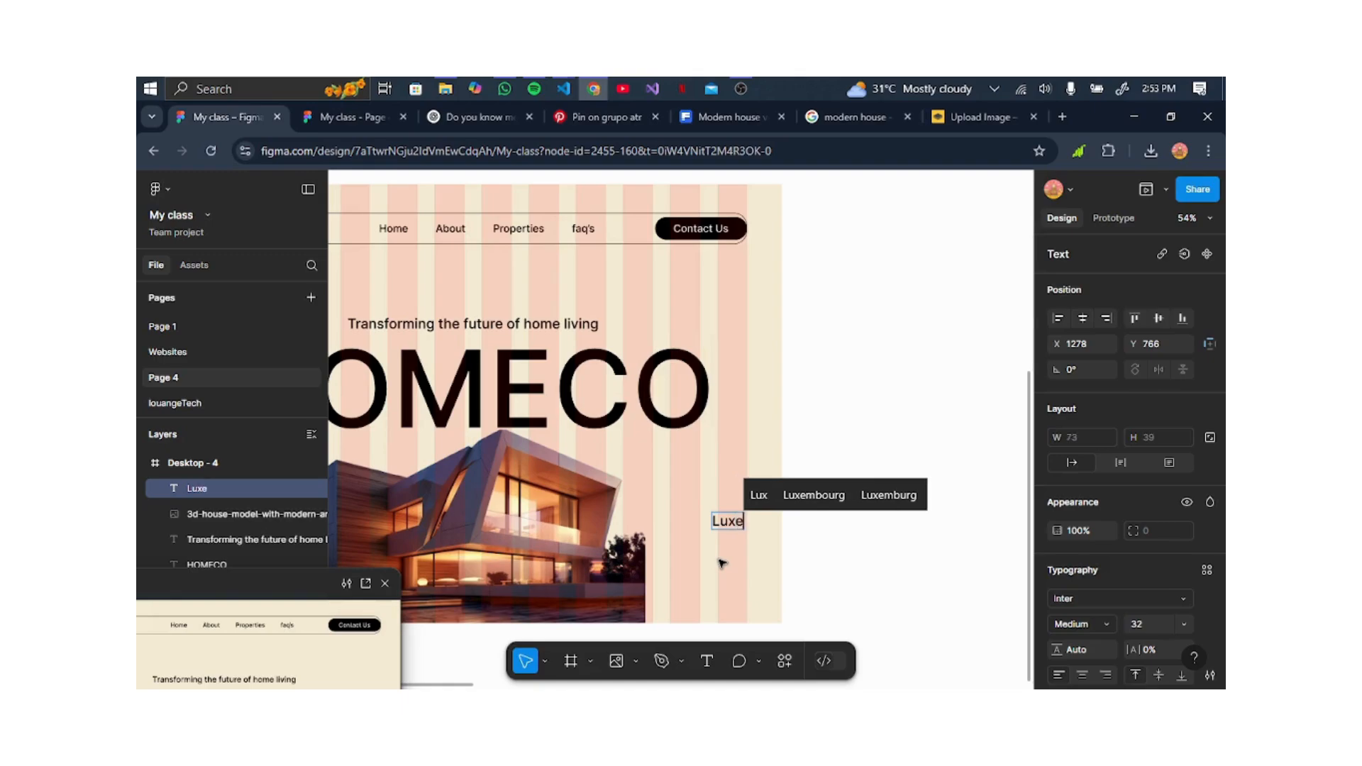
pyautogui.press('BackSpace')
pyautogui.write('ury')
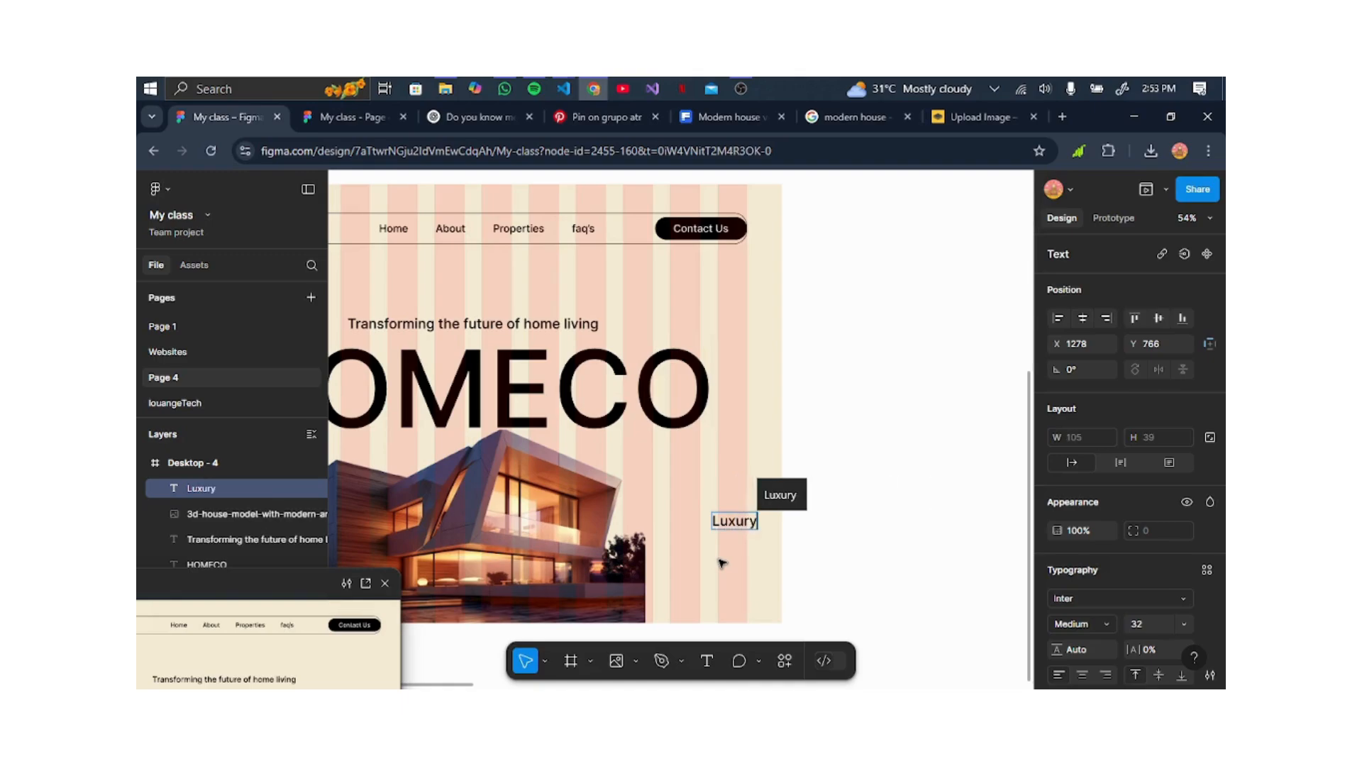
pyautogui.press('Escape')
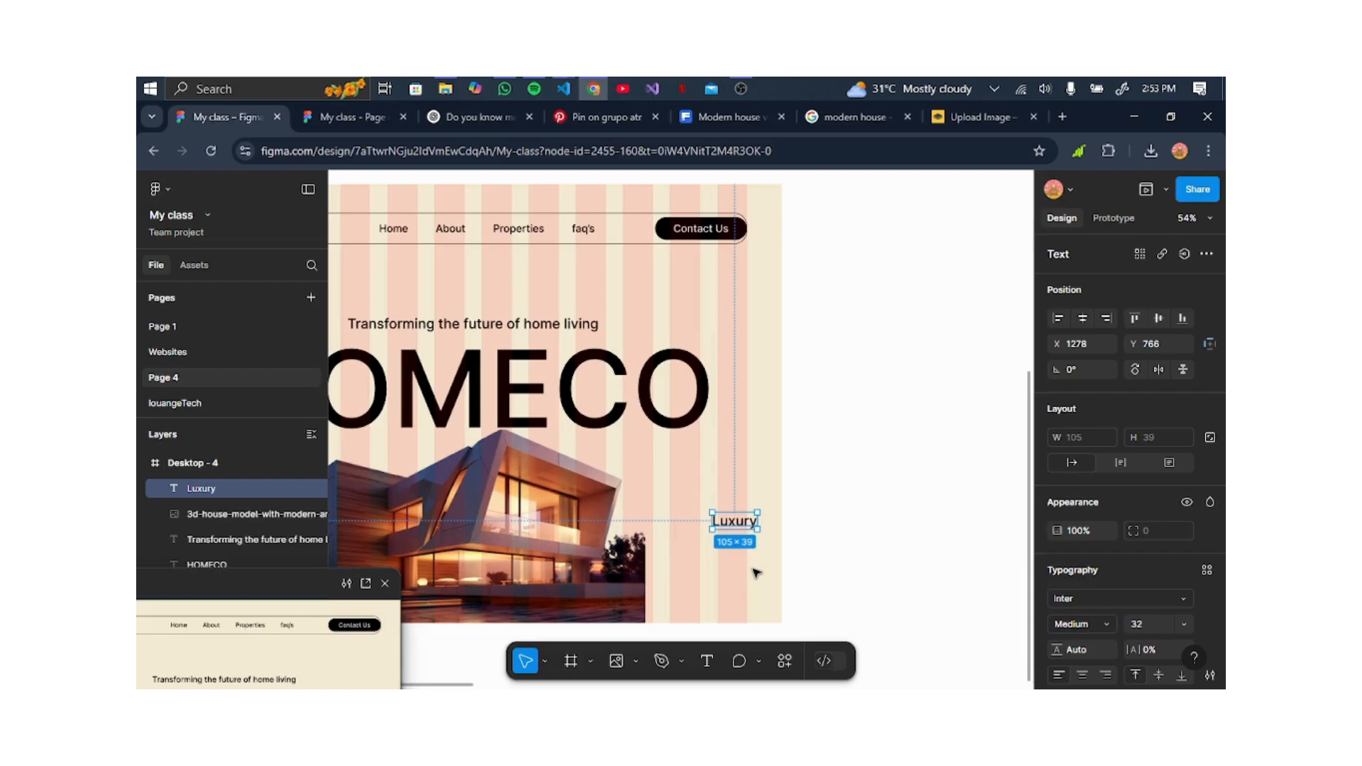
# Wrap the "Luxury" text in an auto layout frame and give that frame a black 1 px inside stroke.
pyautogui.hotkey('shift', 'a')
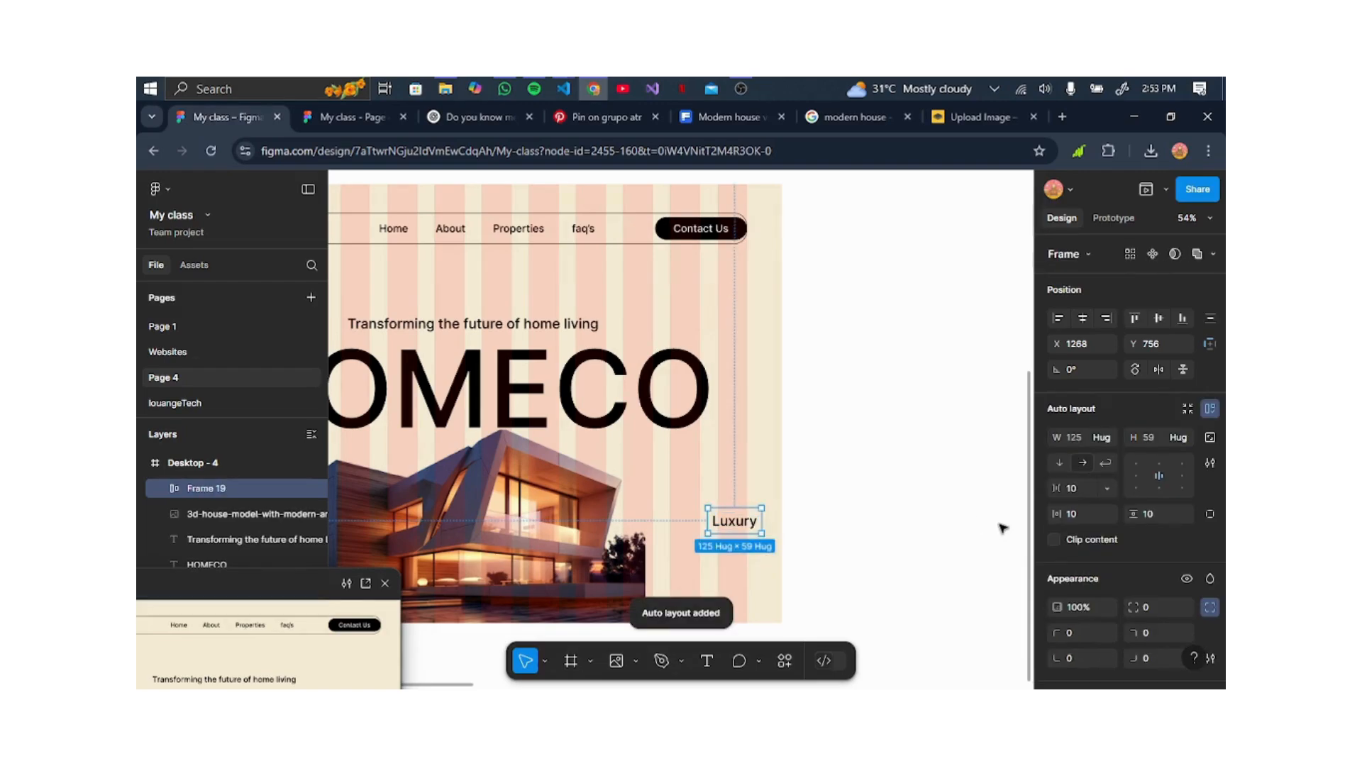
pyautogui.scroll(-3, 1117, 578)
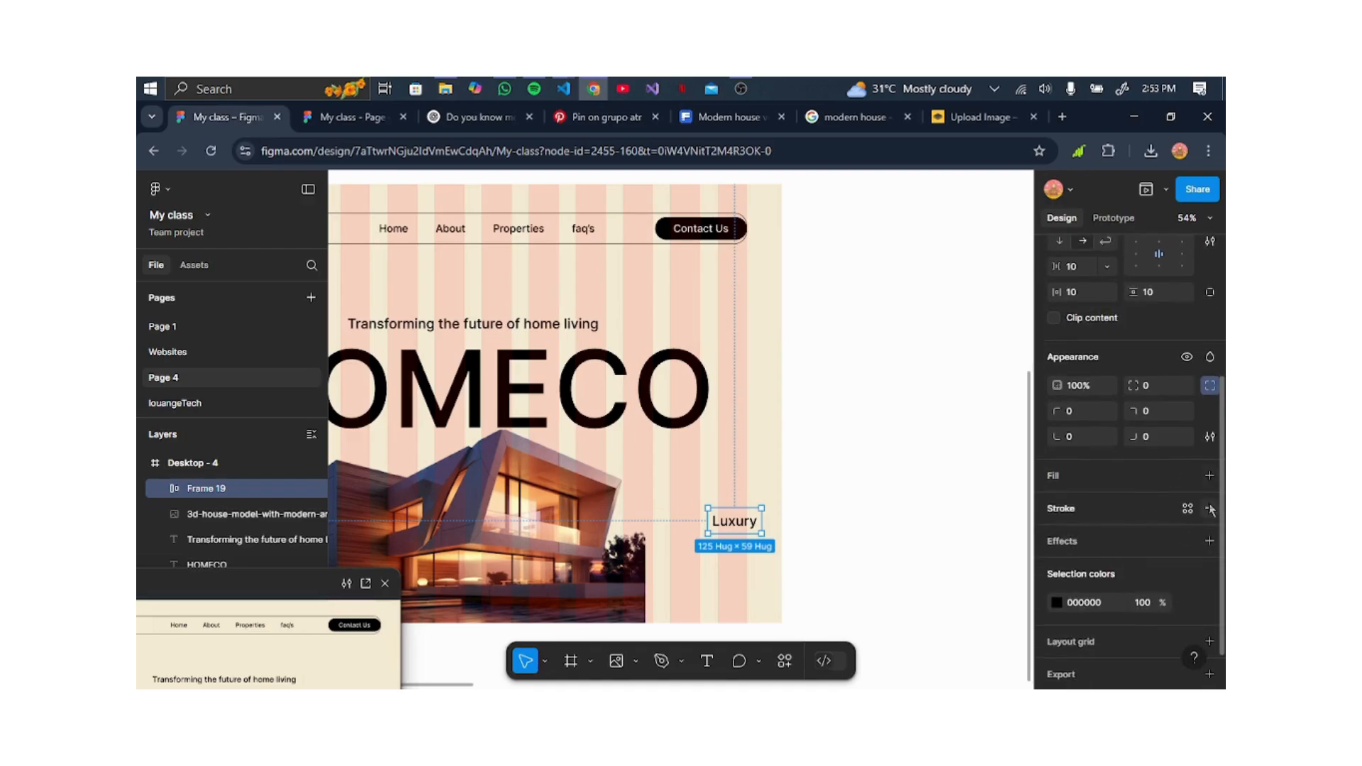
pyautogui.click(1210, 508)
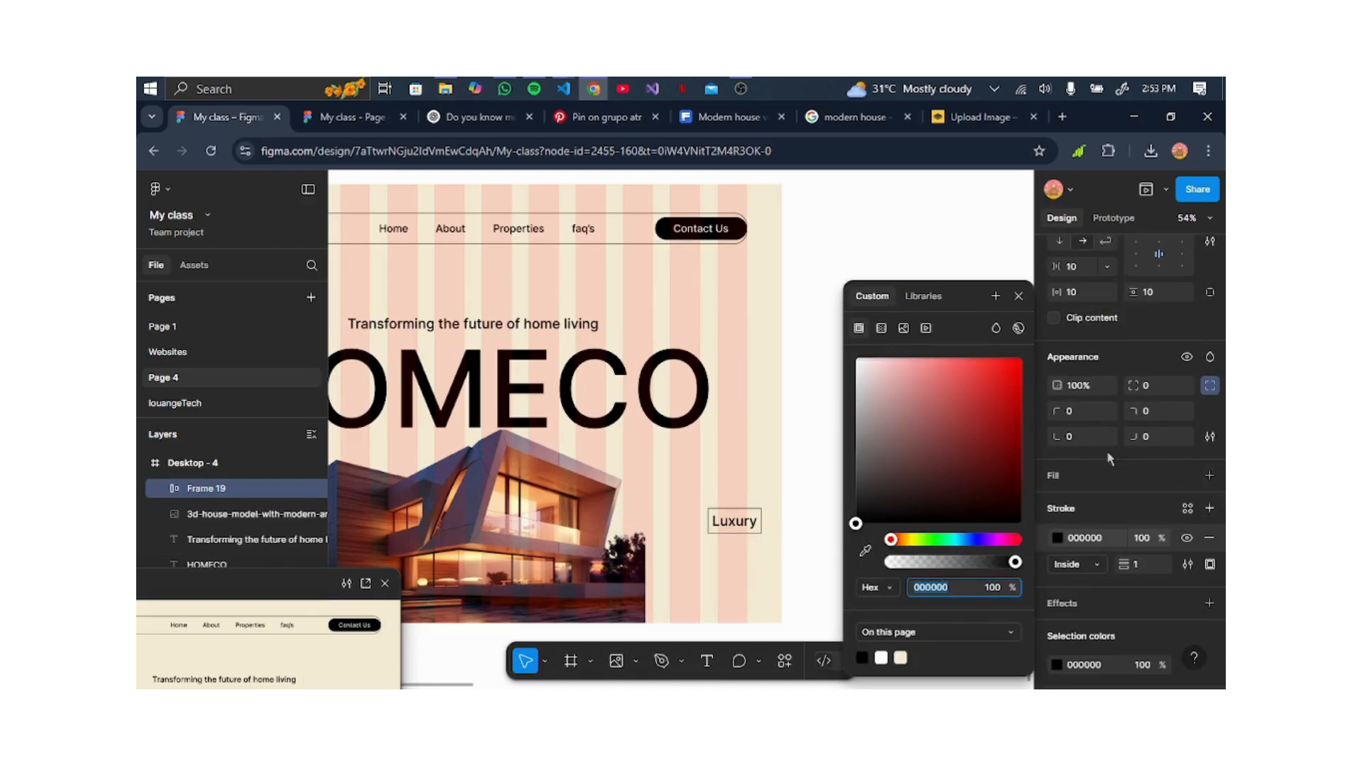
# Round the corners of the outlined "Luxury" frame, trying a radius of 20 and settling on 30.
pyautogui.click(1155, 383)
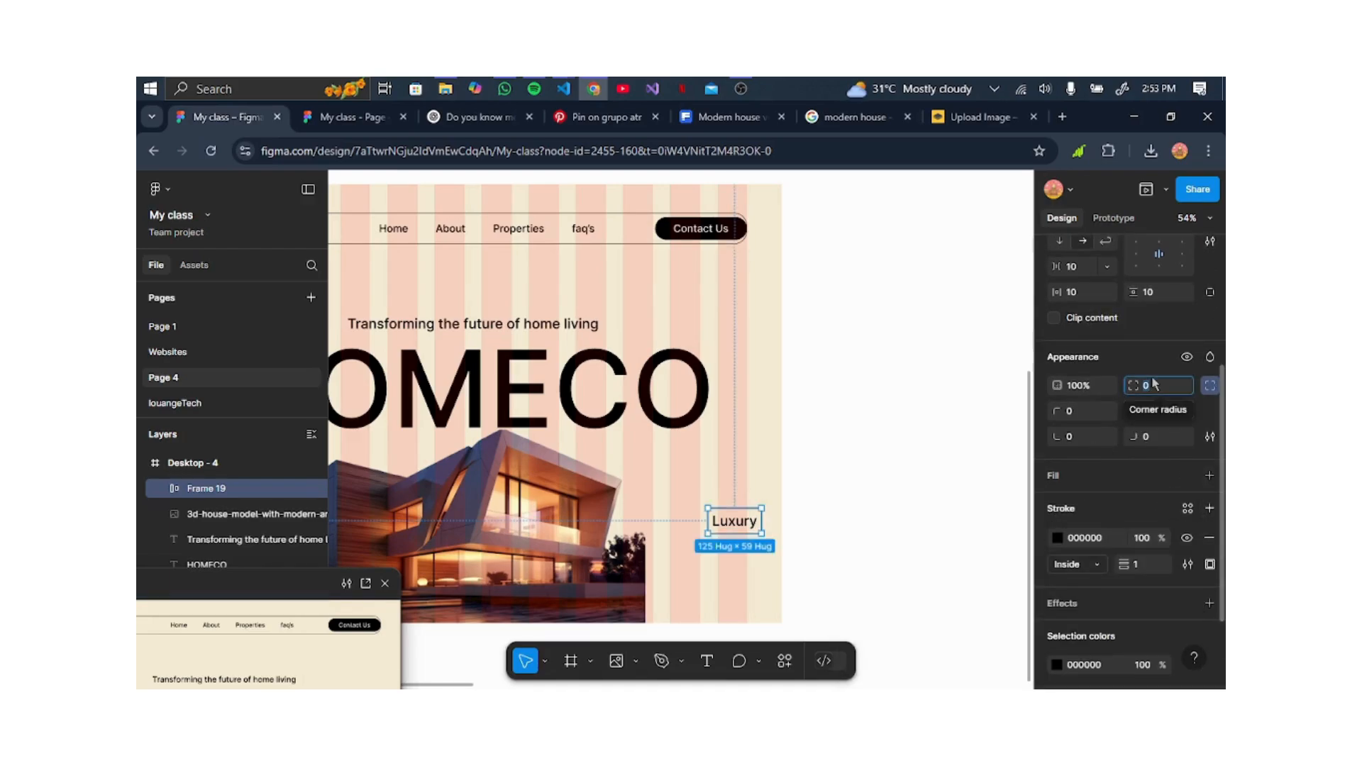
pyautogui.write('20')
pyautogui.press('Return')
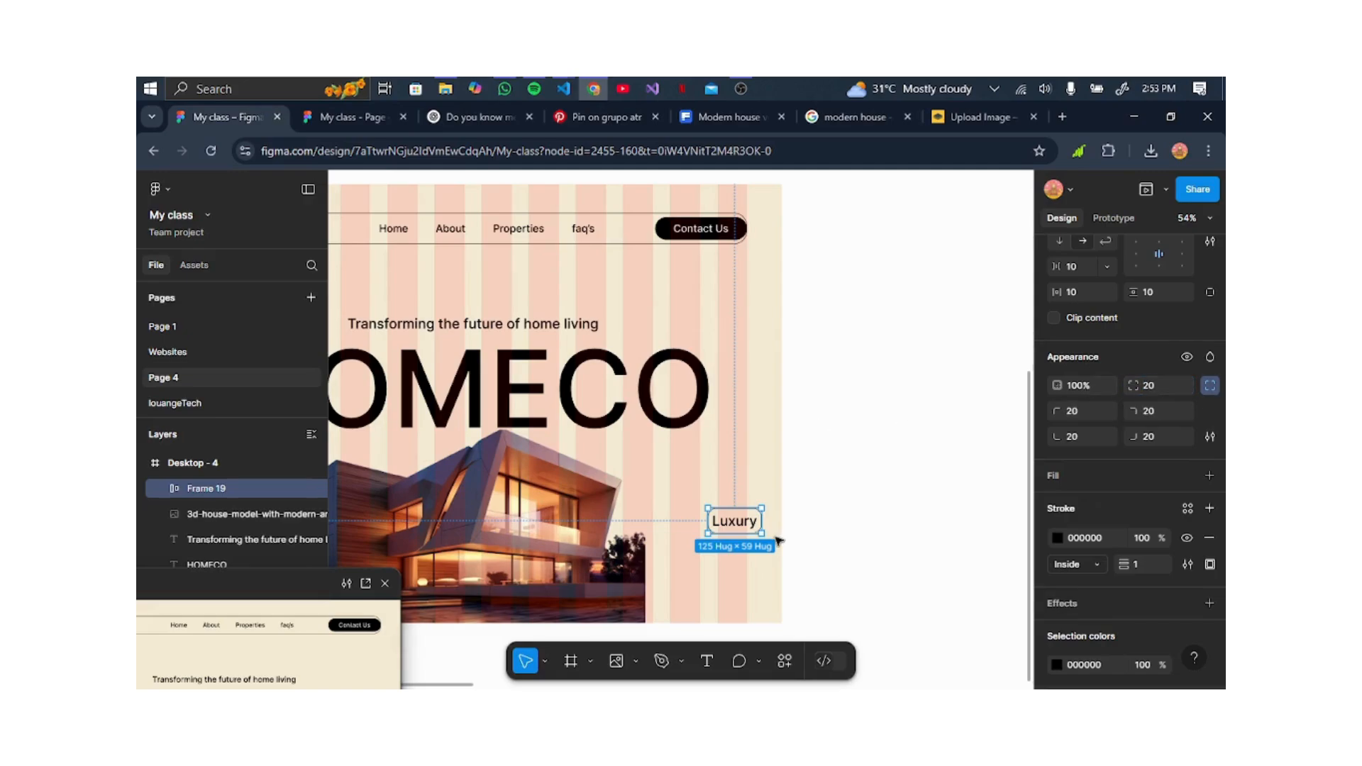
pyautogui.click(1169, 395)
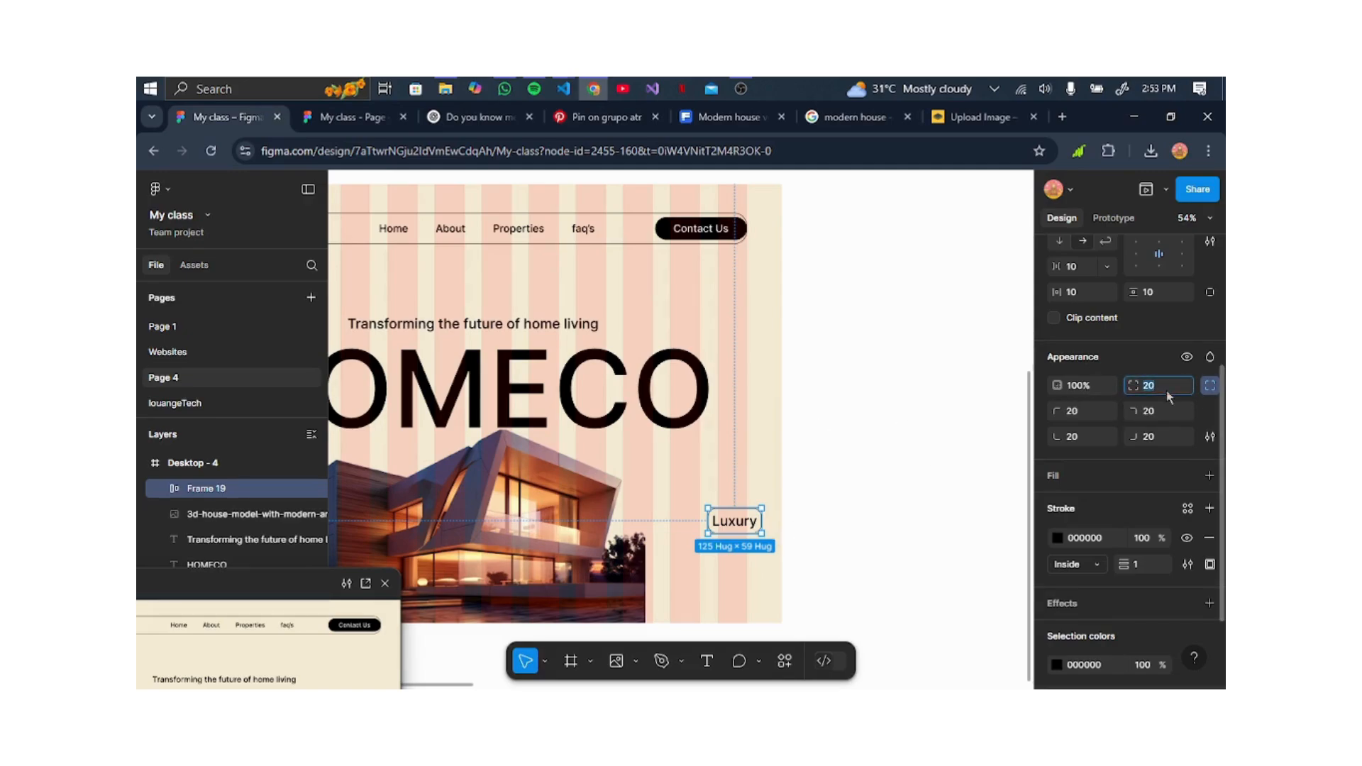
pyautogui.write('30')
pyautogui.press('Return')
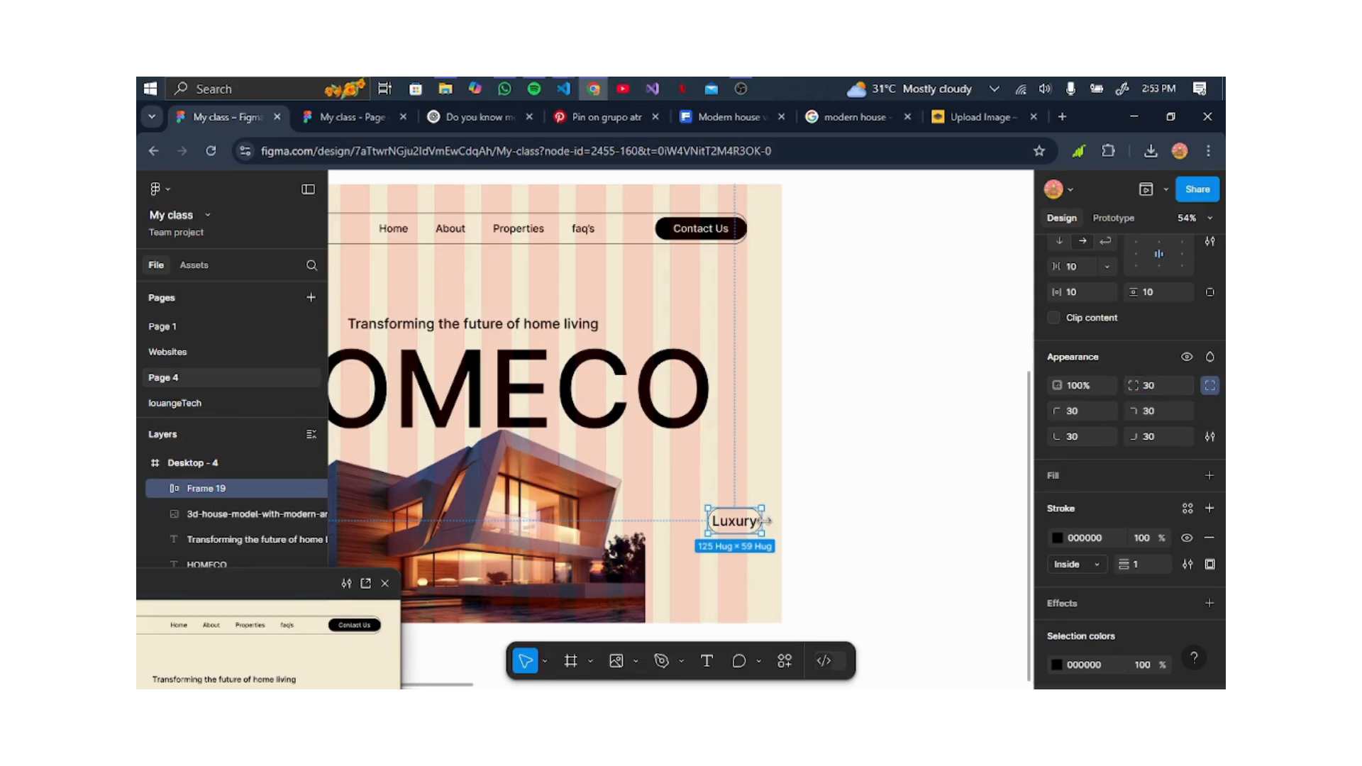
# Resize the "Luxury" pill to about 209 × 49 beside the house, and select the text inside it.
pyautogui.moveTo(766, 520); pyautogui.dragTo(705, 505)
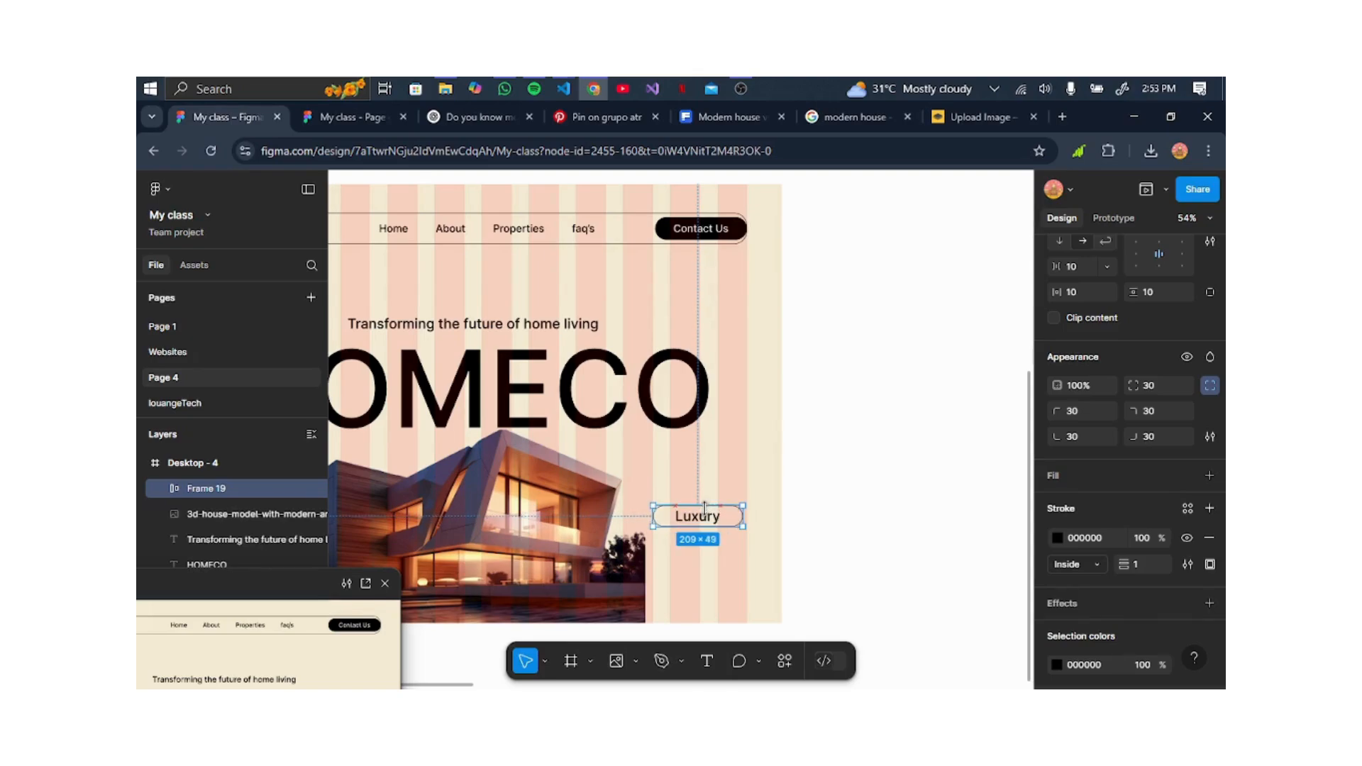
pyautogui.doubleClick(718, 519)
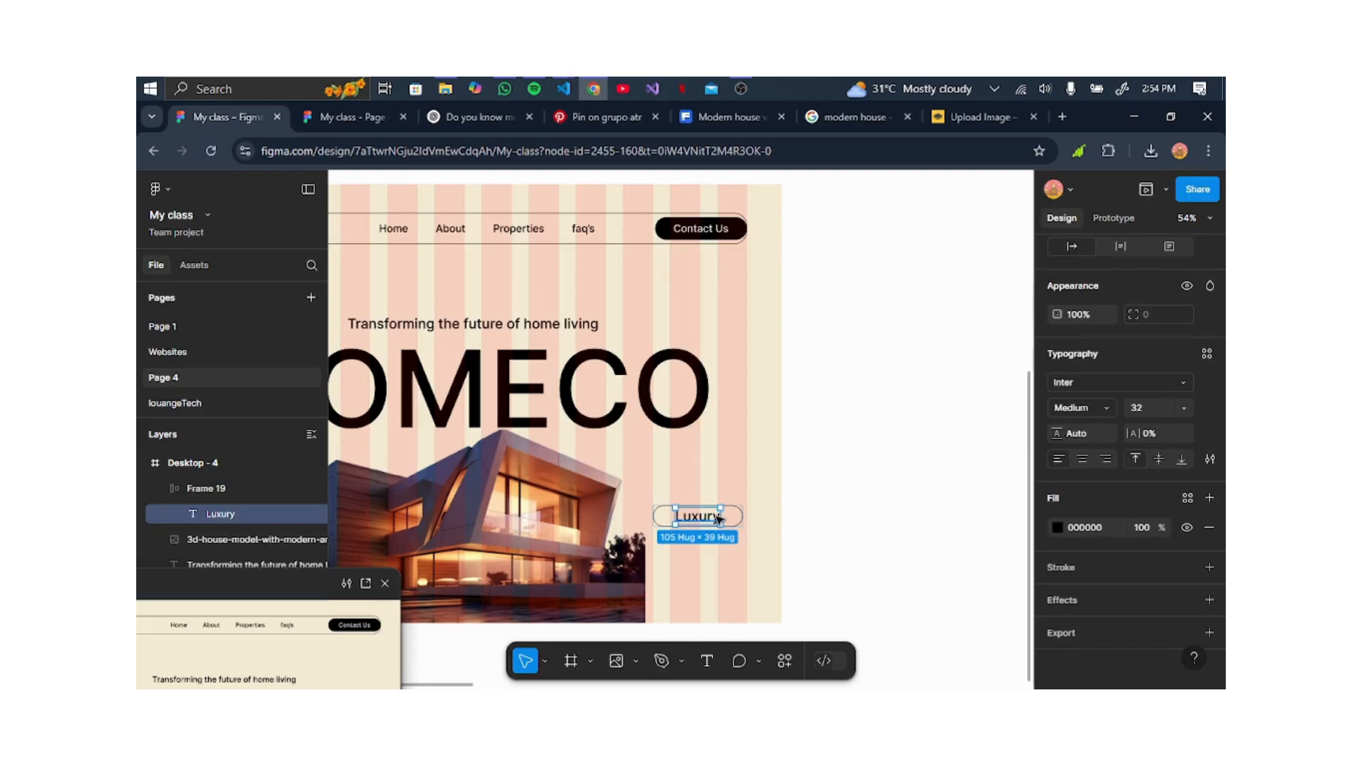
# Set the font size of the "Luxury" text in the pill beside the house to 20.
pyautogui.doubleClick(718, 519)
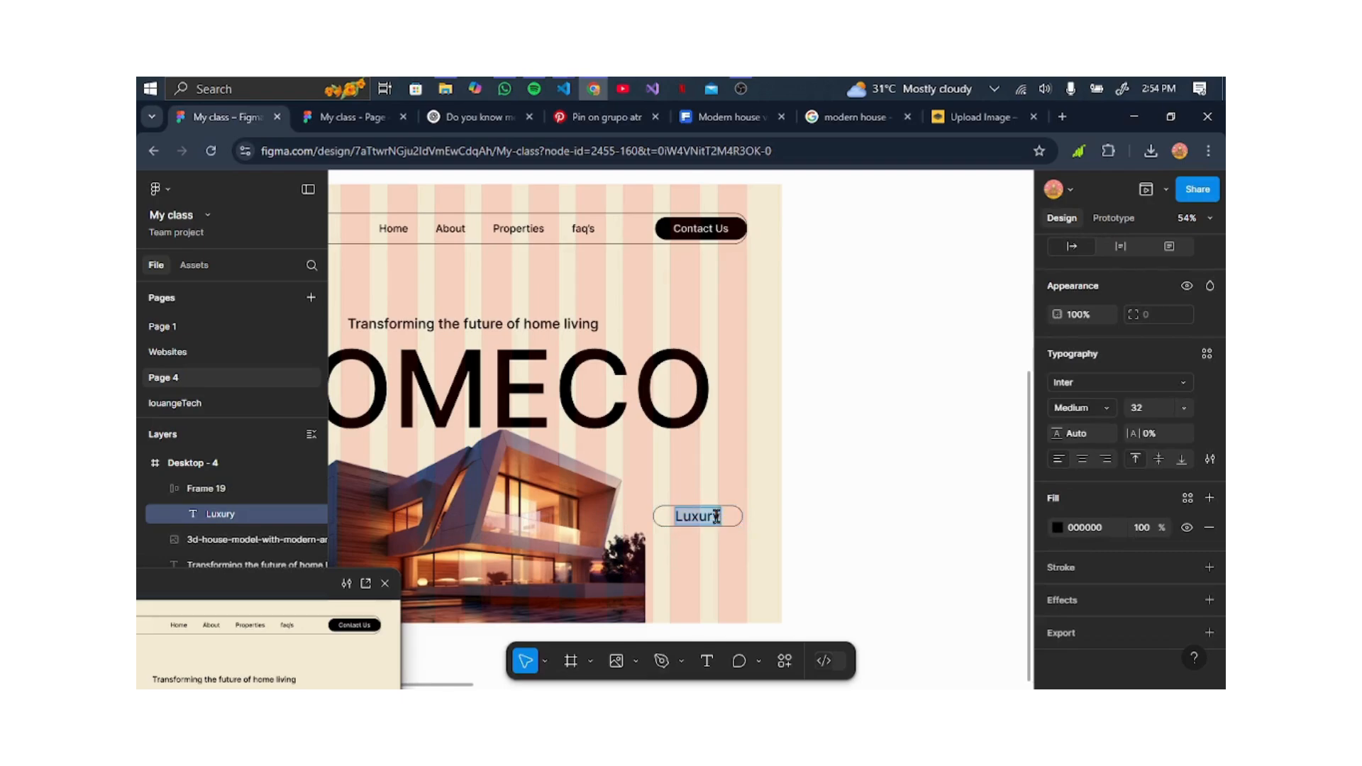
pyautogui.click(1188, 408)
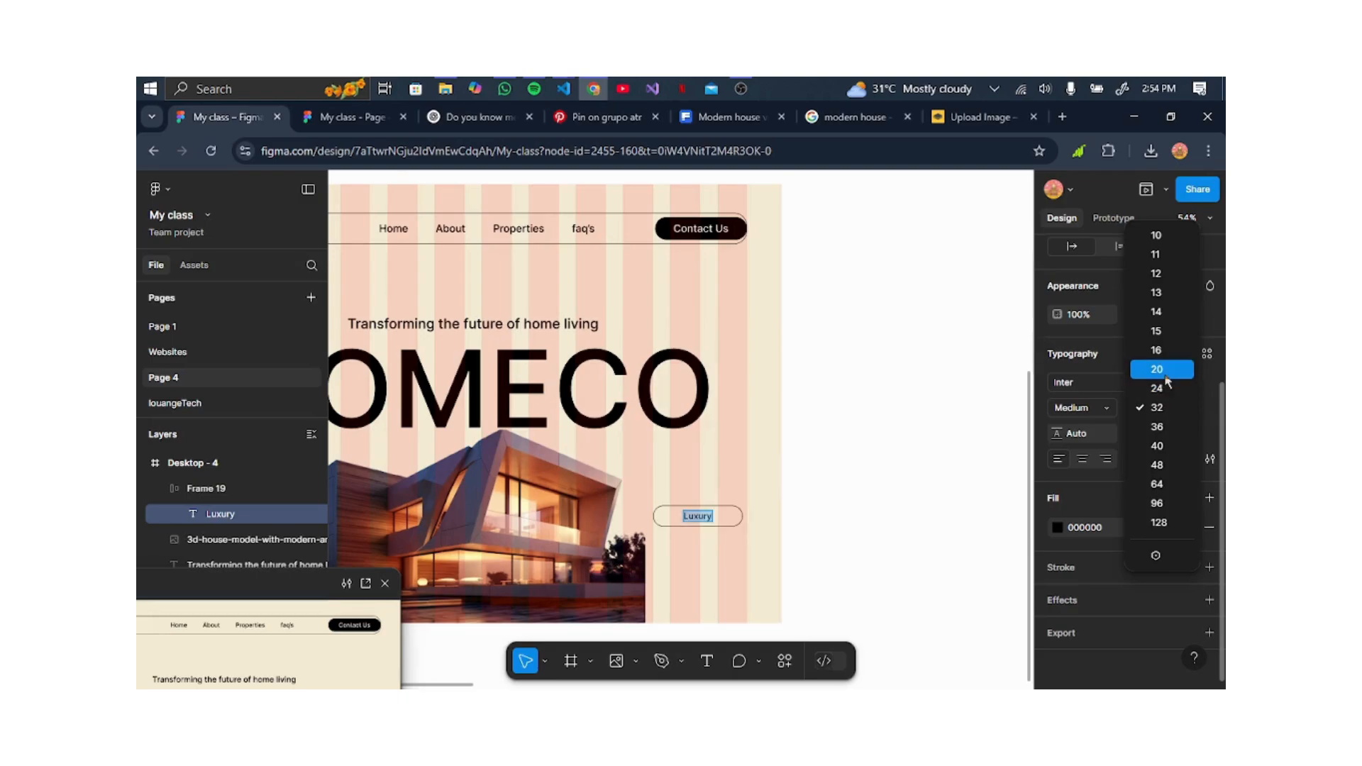
pyautogui.click(784, 539)
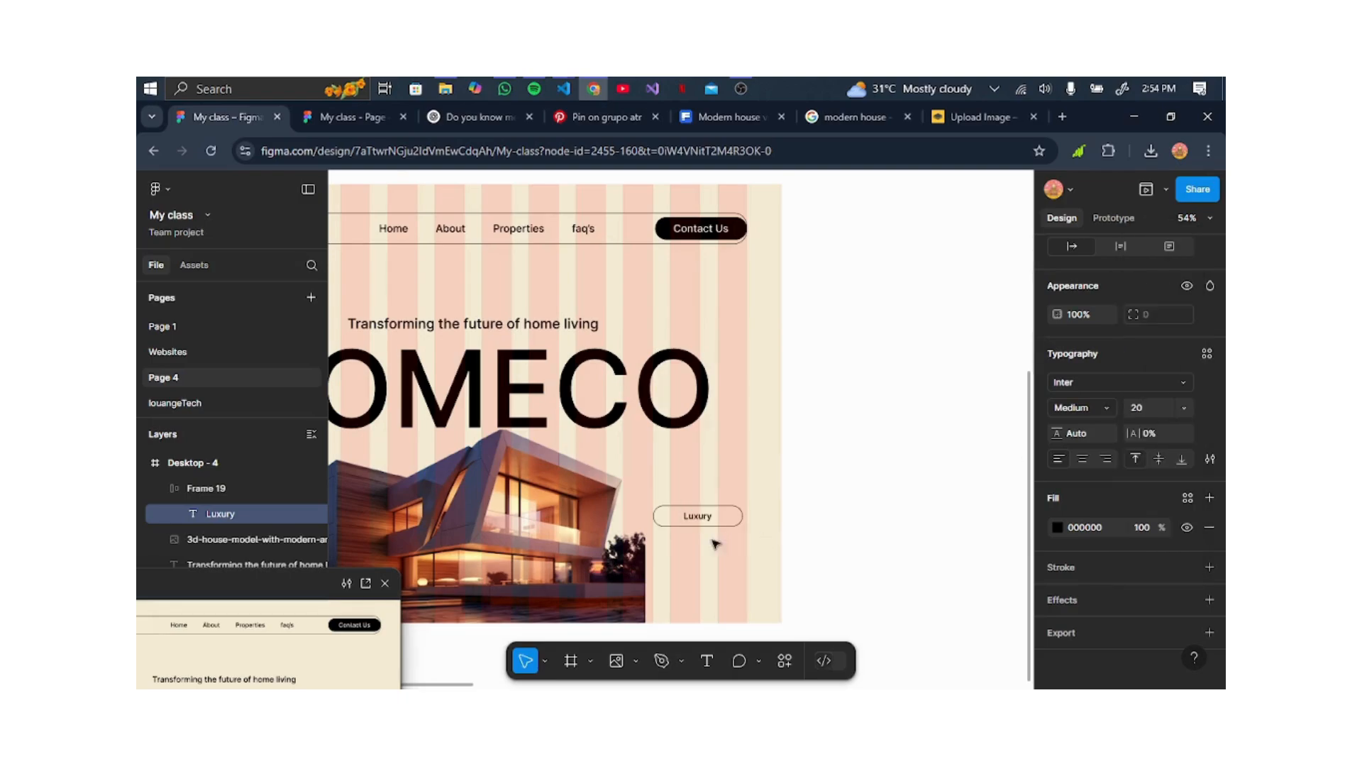
pyautogui.click(768, 526)
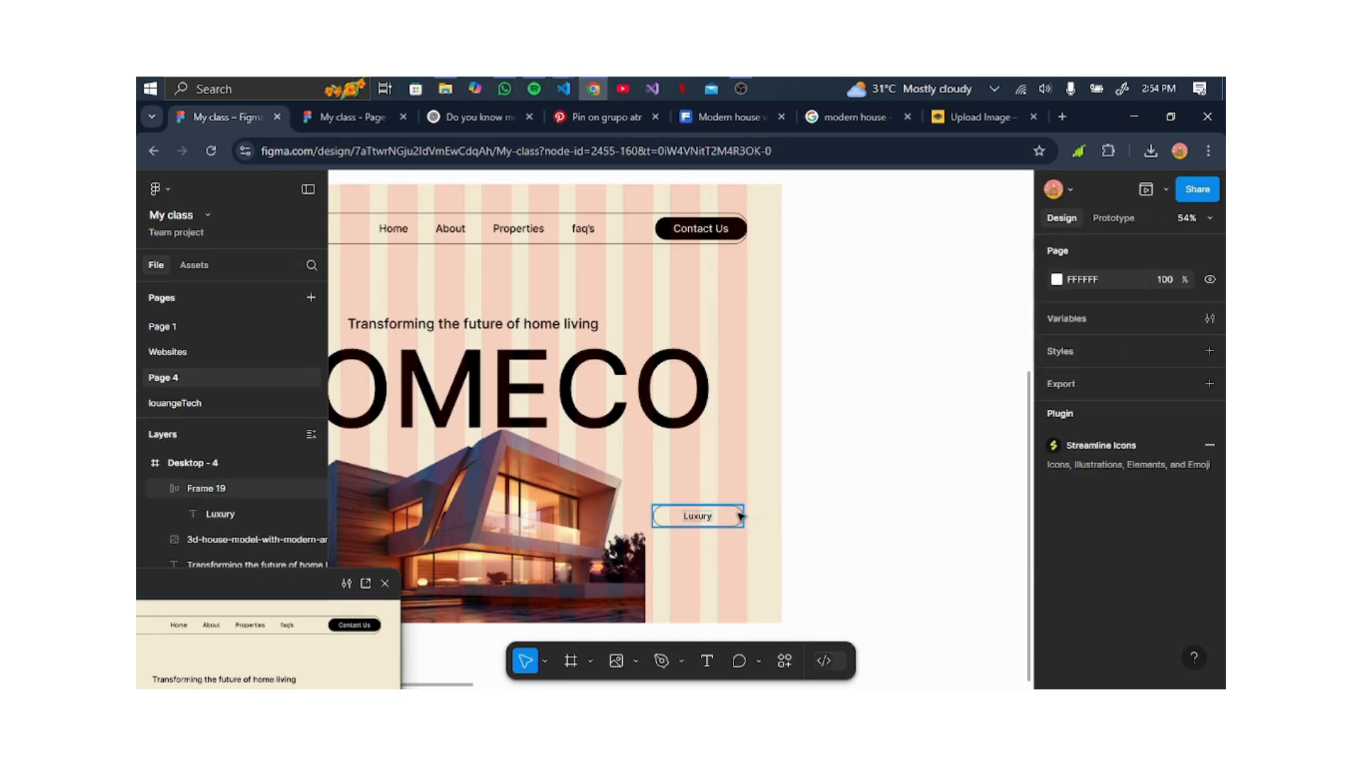
# Resize the "Luxury" pill to about 158 × 37 and place two copies below it, at about X 1205, Y 799 and X 1140, Y 856.
pyautogui.click(738, 515)
pyautogui.moveTo(742, 515); pyautogui.dragTo(720, 514)
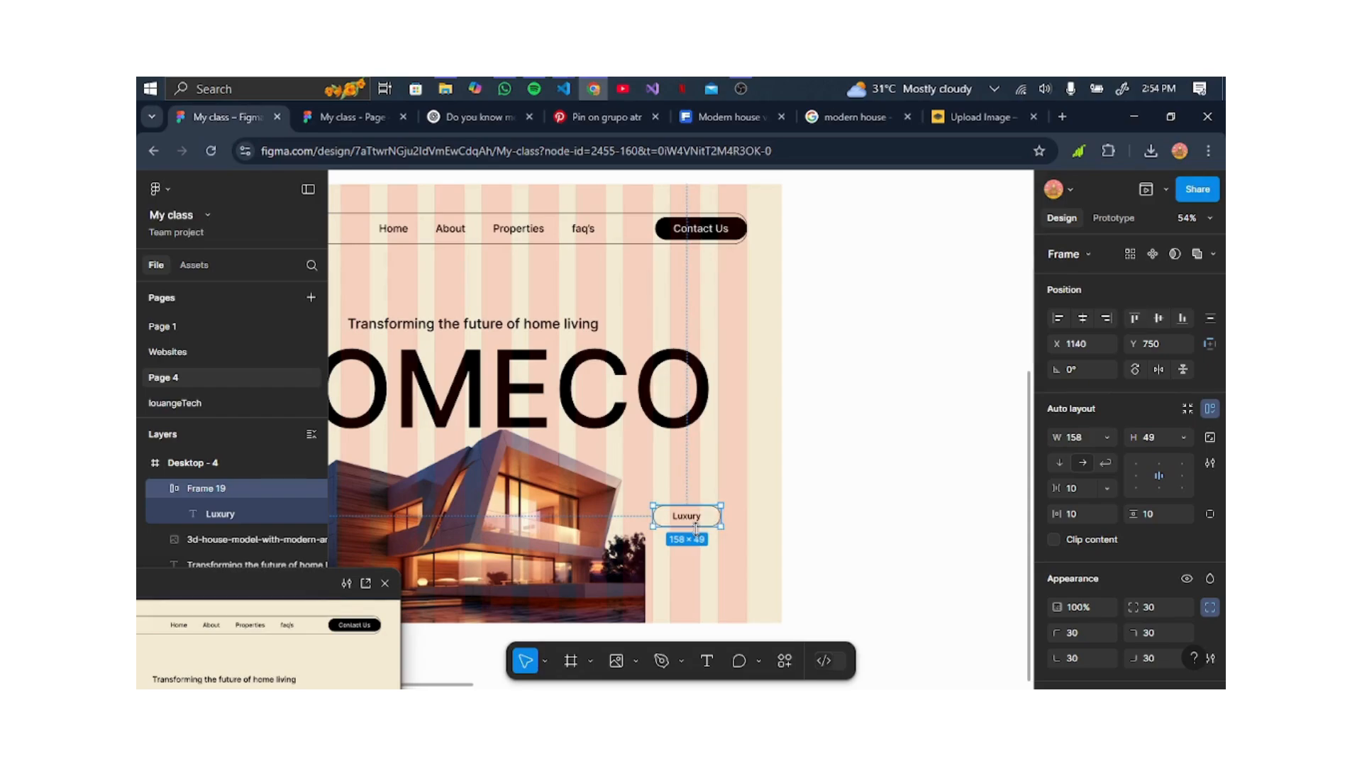
pyautogui.moveTo(695, 526); pyautogui.dragTo(718, 541)
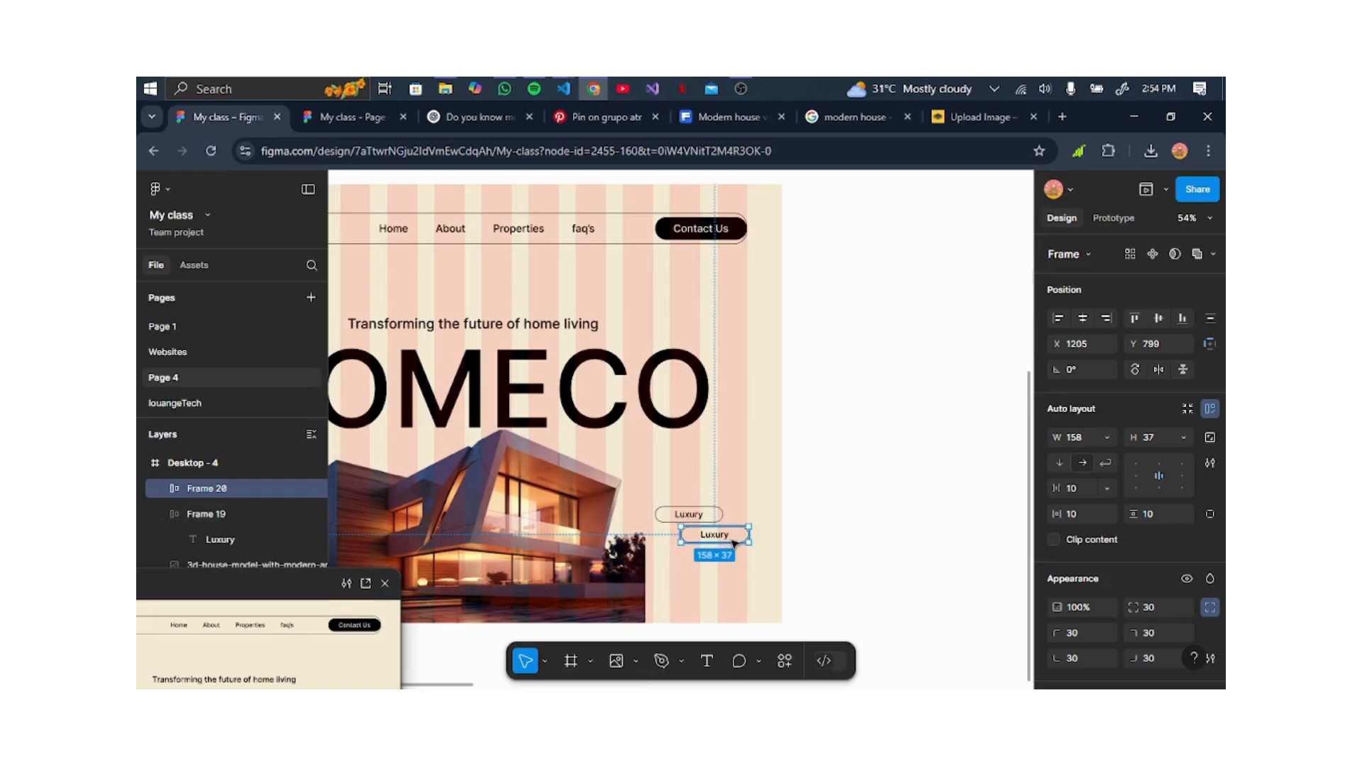
pyautogui.moveTo(734, 541); pyautogui.dragTo(698, 563)
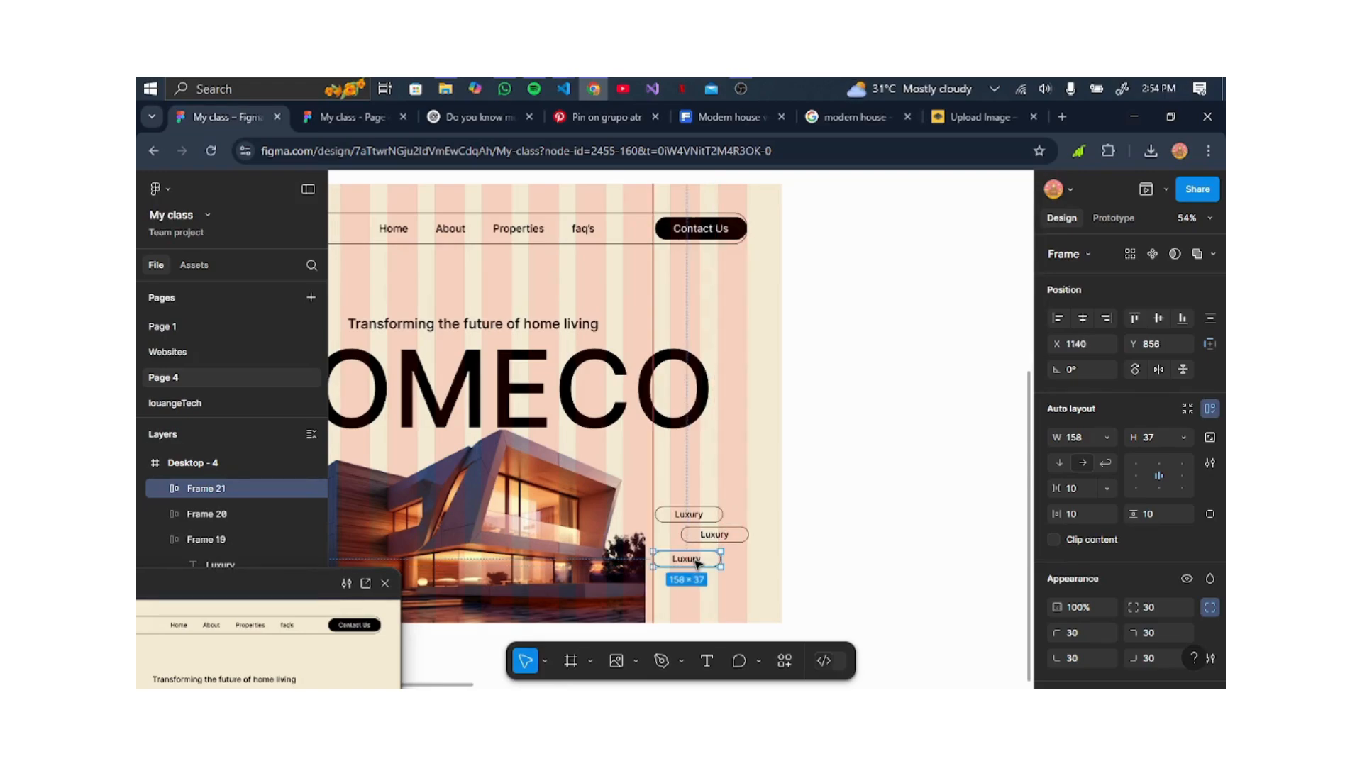
# Replace the text of the second pill with "Beautiful Homes".
pyautogui.click(730, 537)
pyautogui.doubleClick(729, 536)
pyautogui.doubleClick(727, 535)
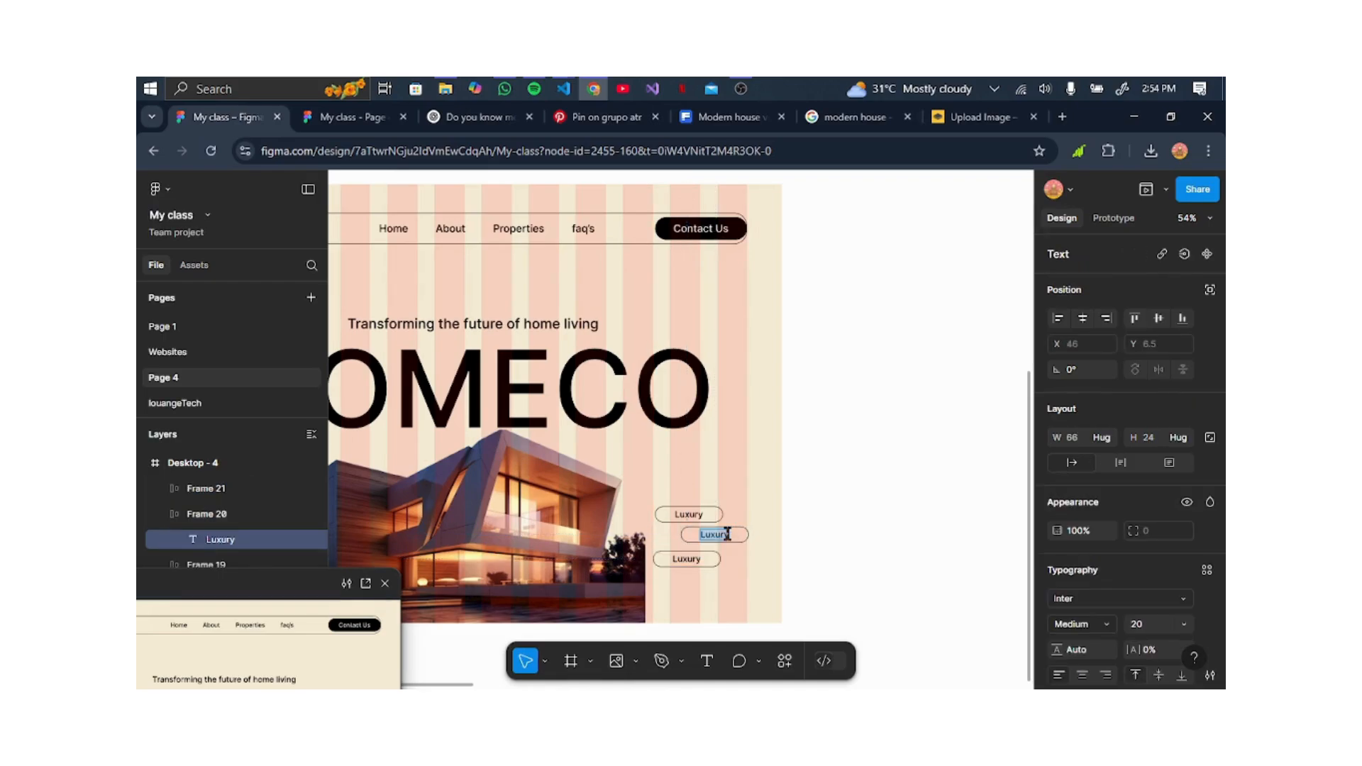
pyautogui.press('BackSpace')
pyautogui.write('Beauti')
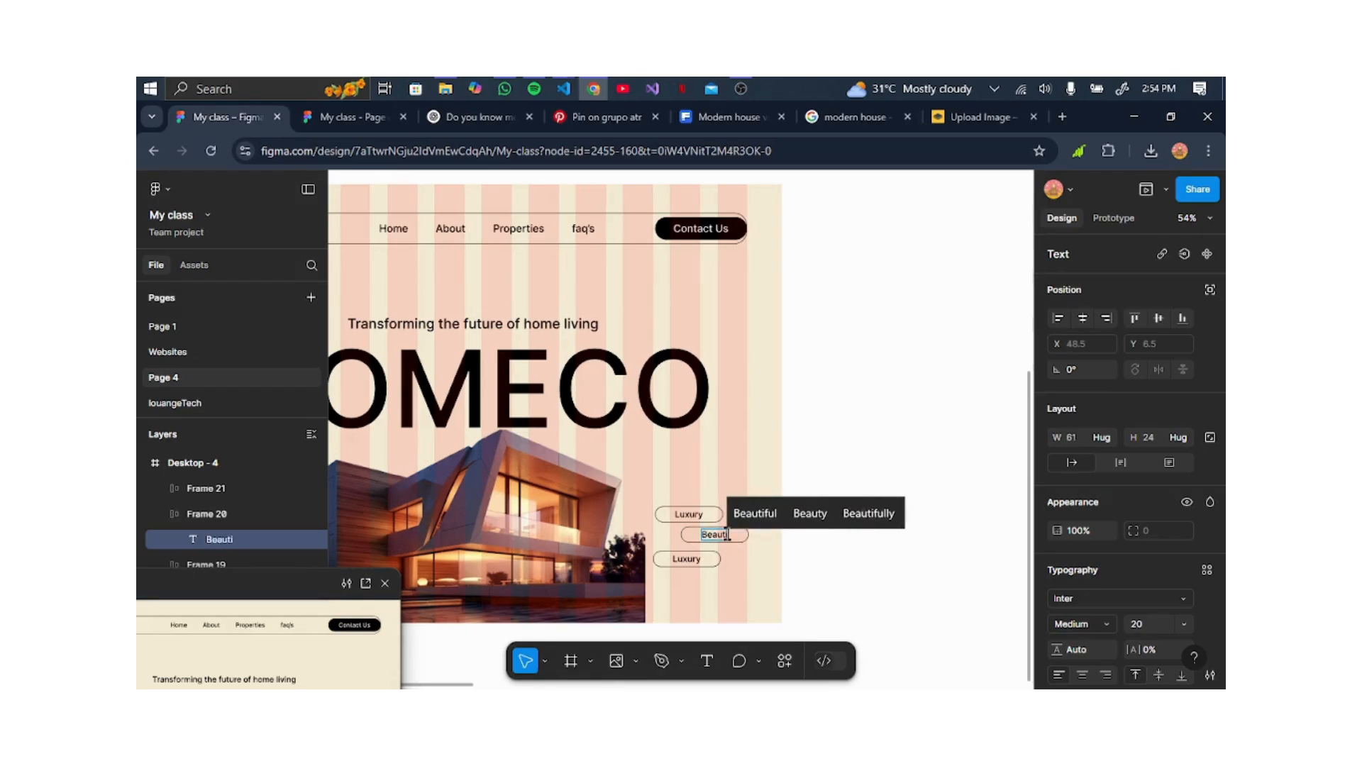
pyautogui.write('ful')
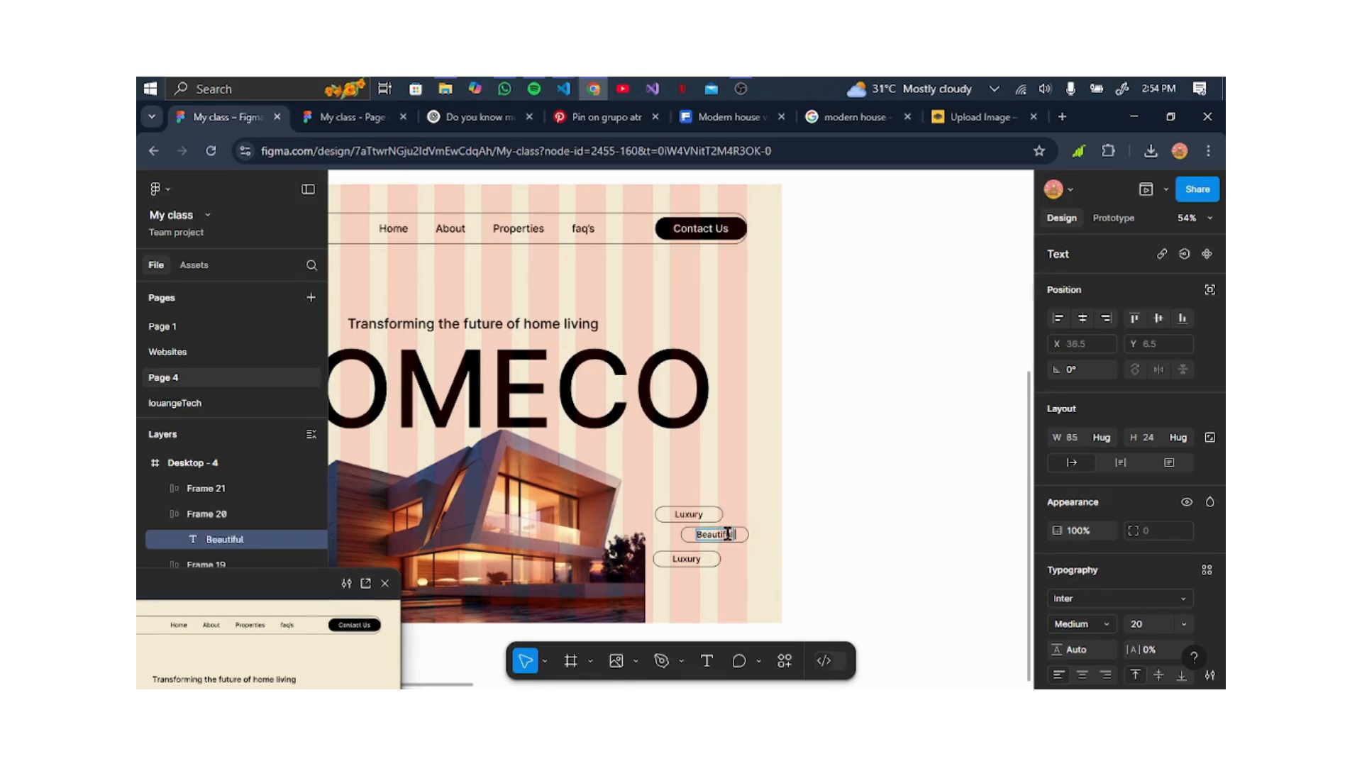
pyautogui.write(' Homes')
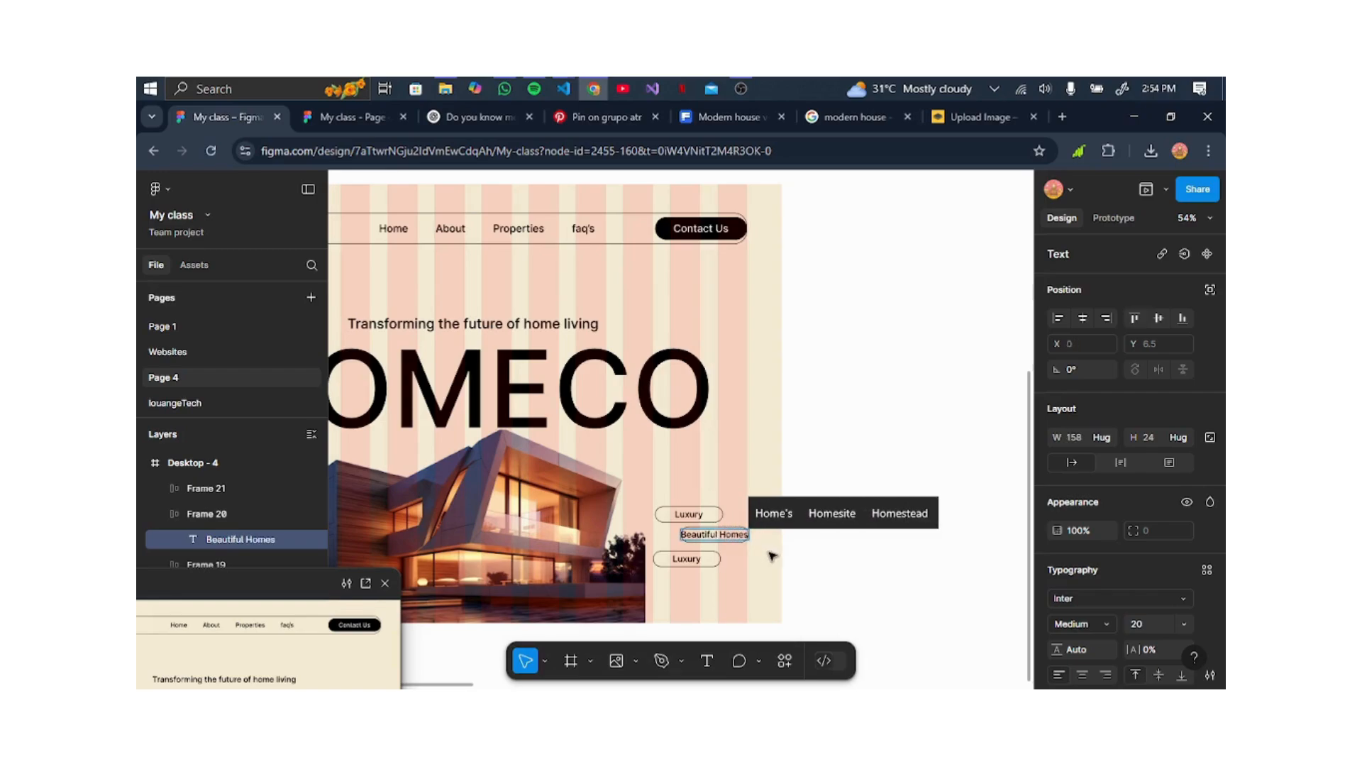
pyautogui.press('Escape')
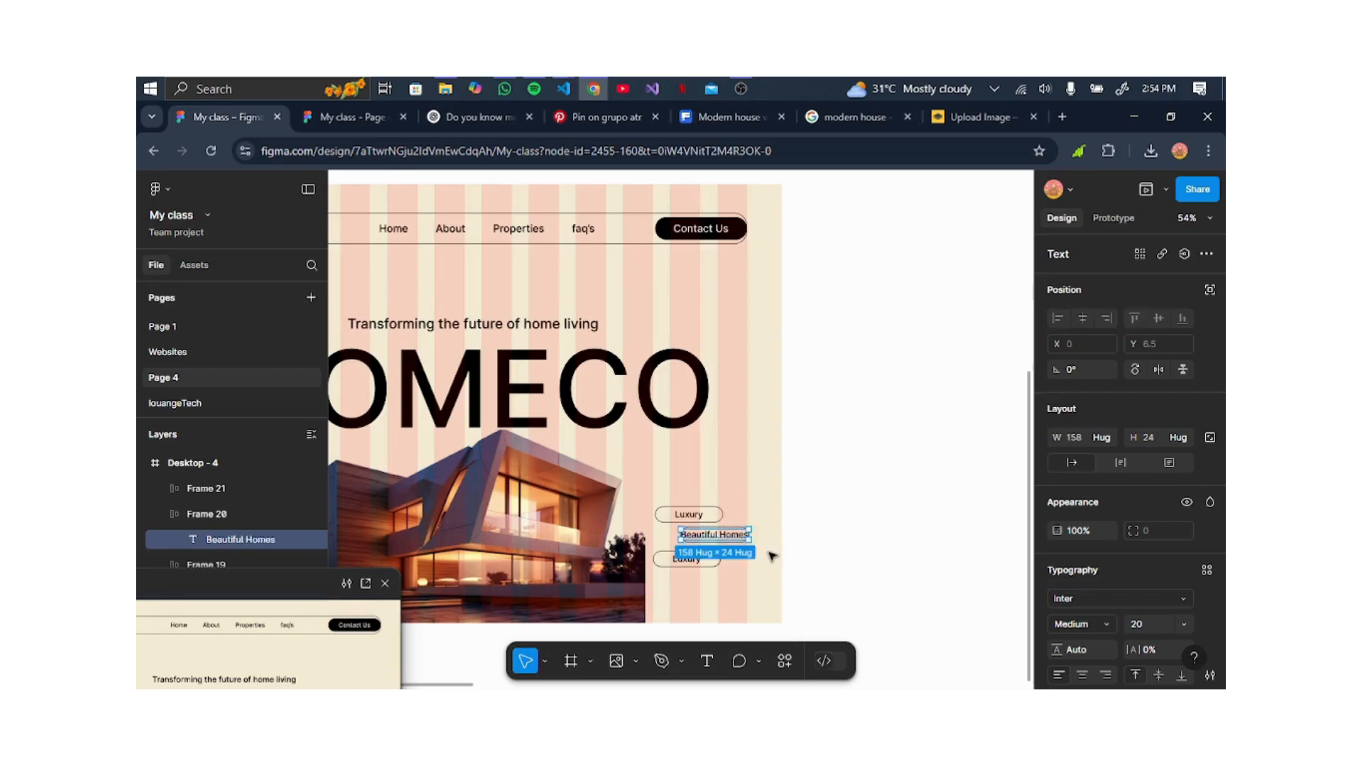
pyautogui.click(761, 514)
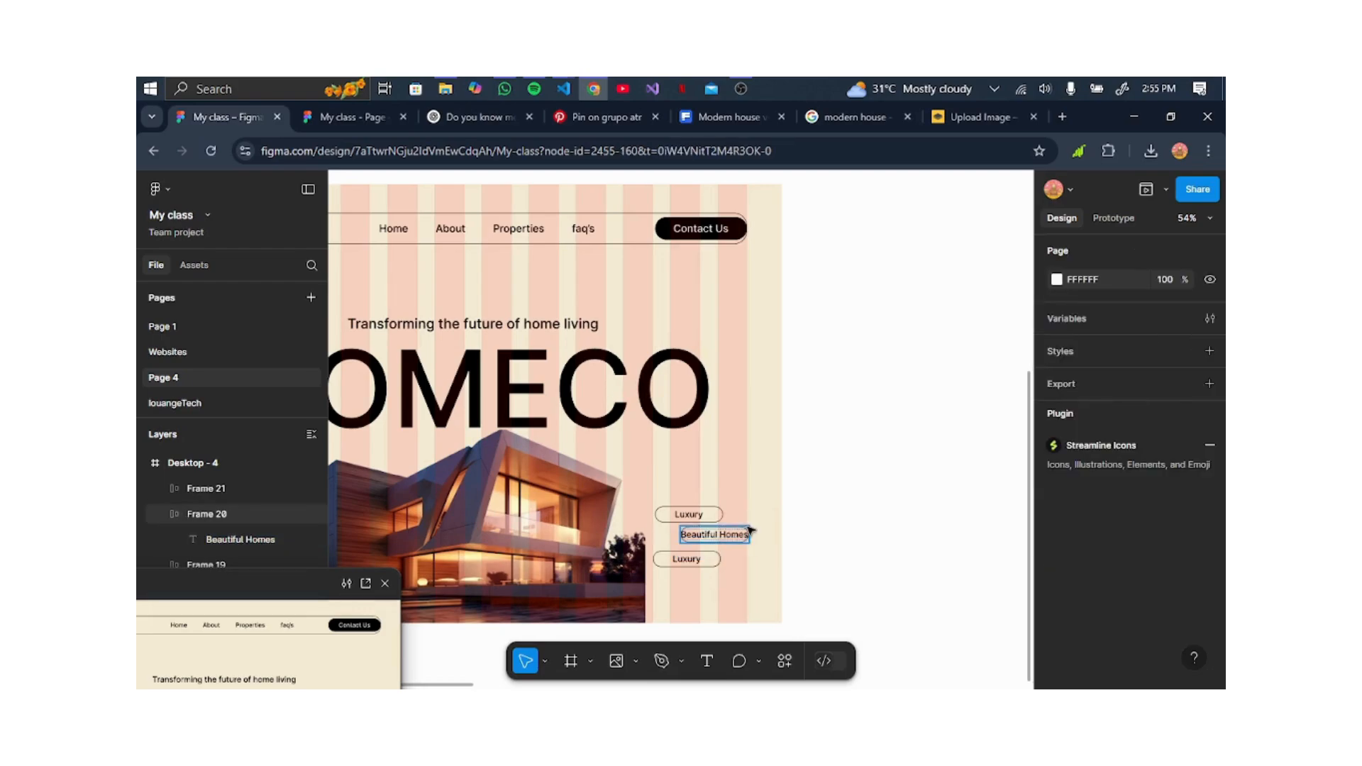
# Widen the second pill to about 205 and replace its text with "Eco Friendly".
pyautogui.click(750, 532)
pyautogui.moveTo(752, 534); pyautogui.dragTo(769, 537)
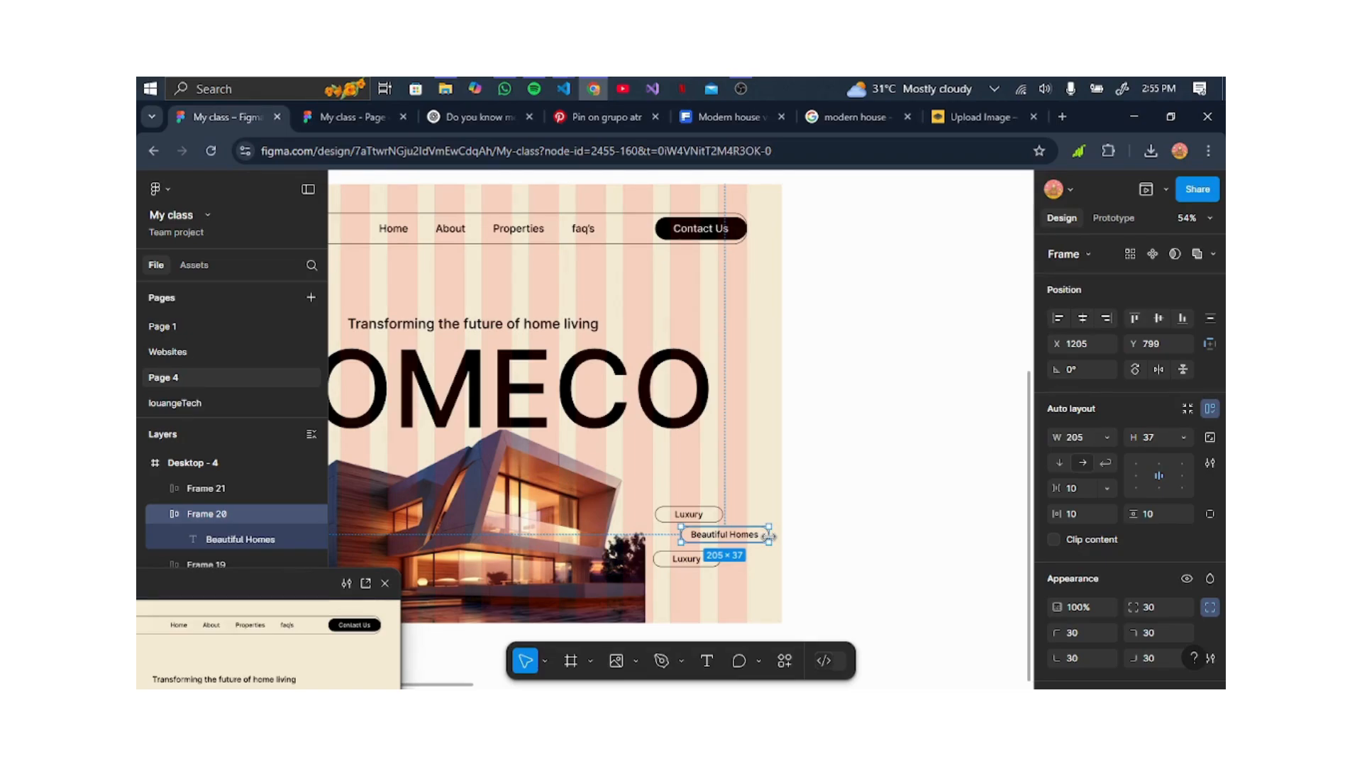
pyautogui.doubleClick(758, 537)
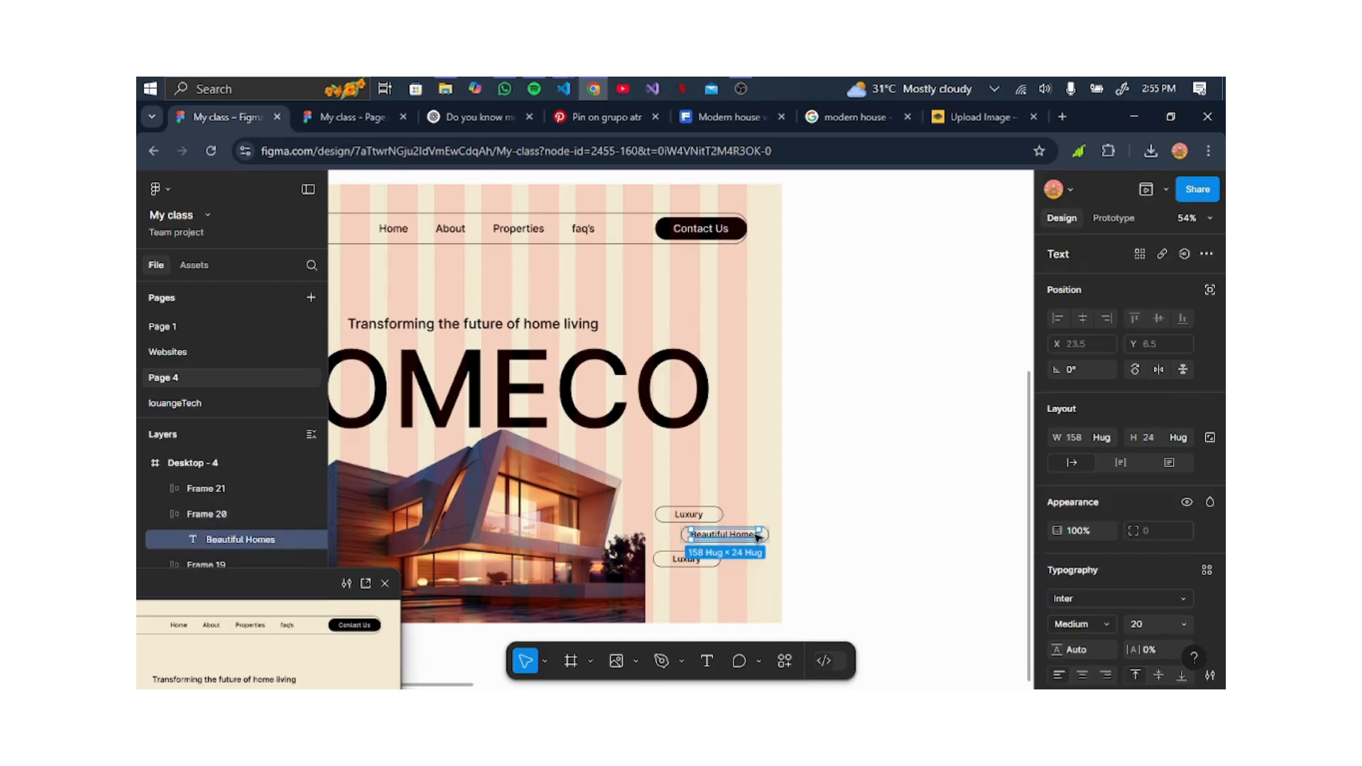
pyautogui.doubleClick(756, 536)
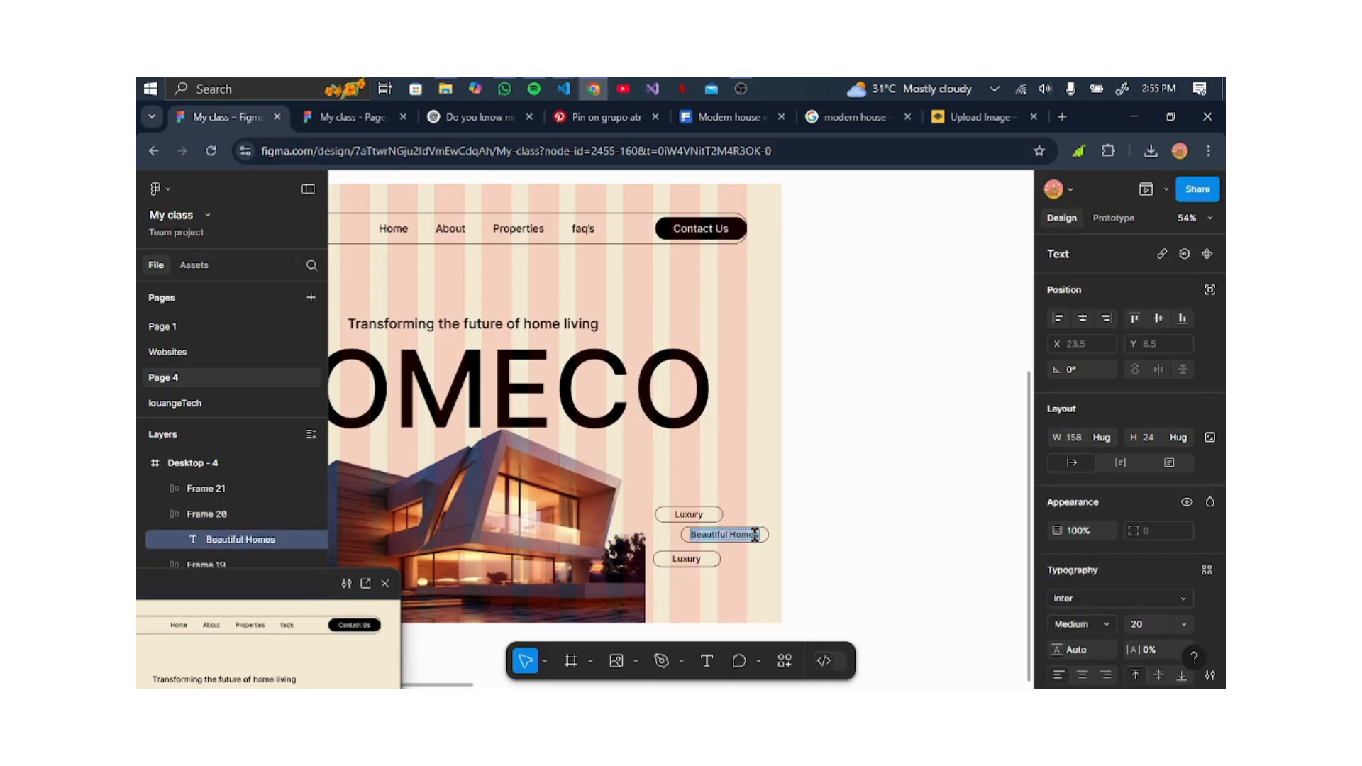
pyautogui.write('Eco')
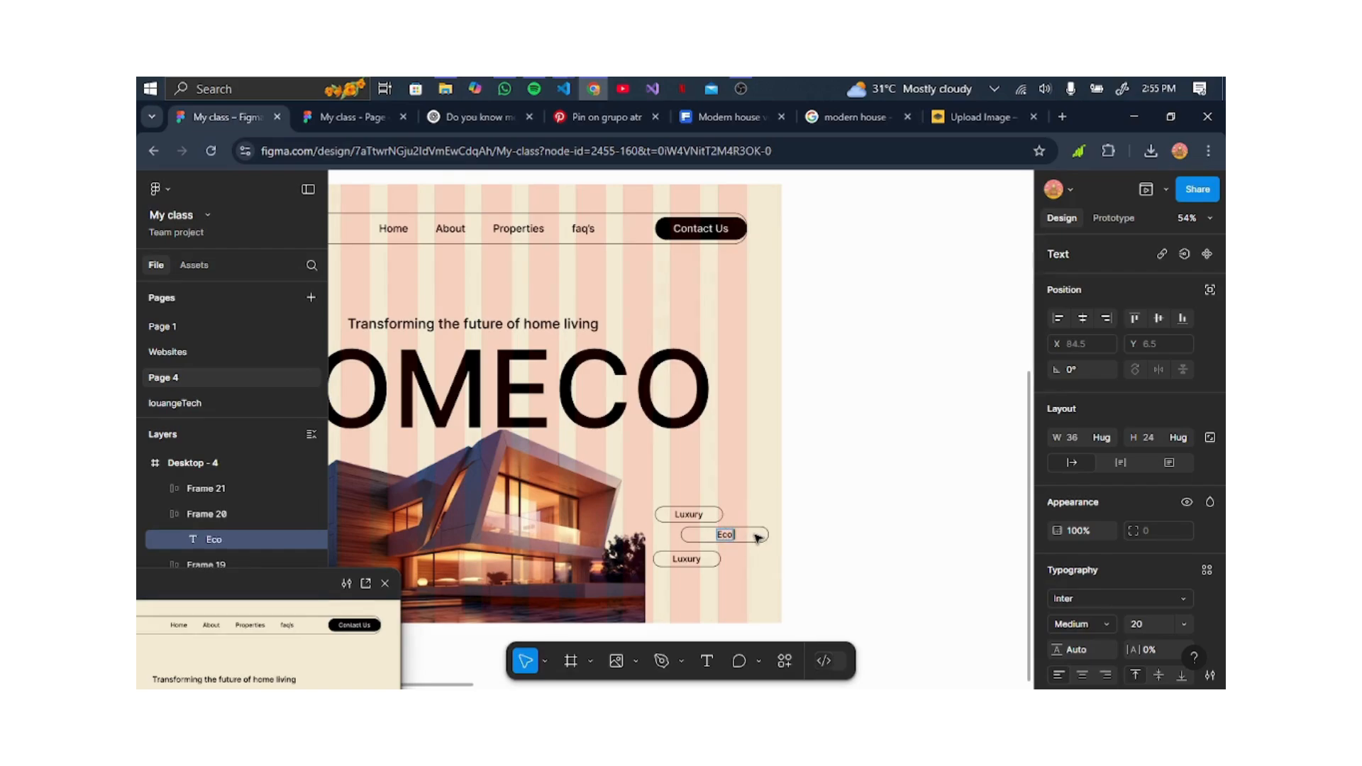
pyautogui.write(' Fri')
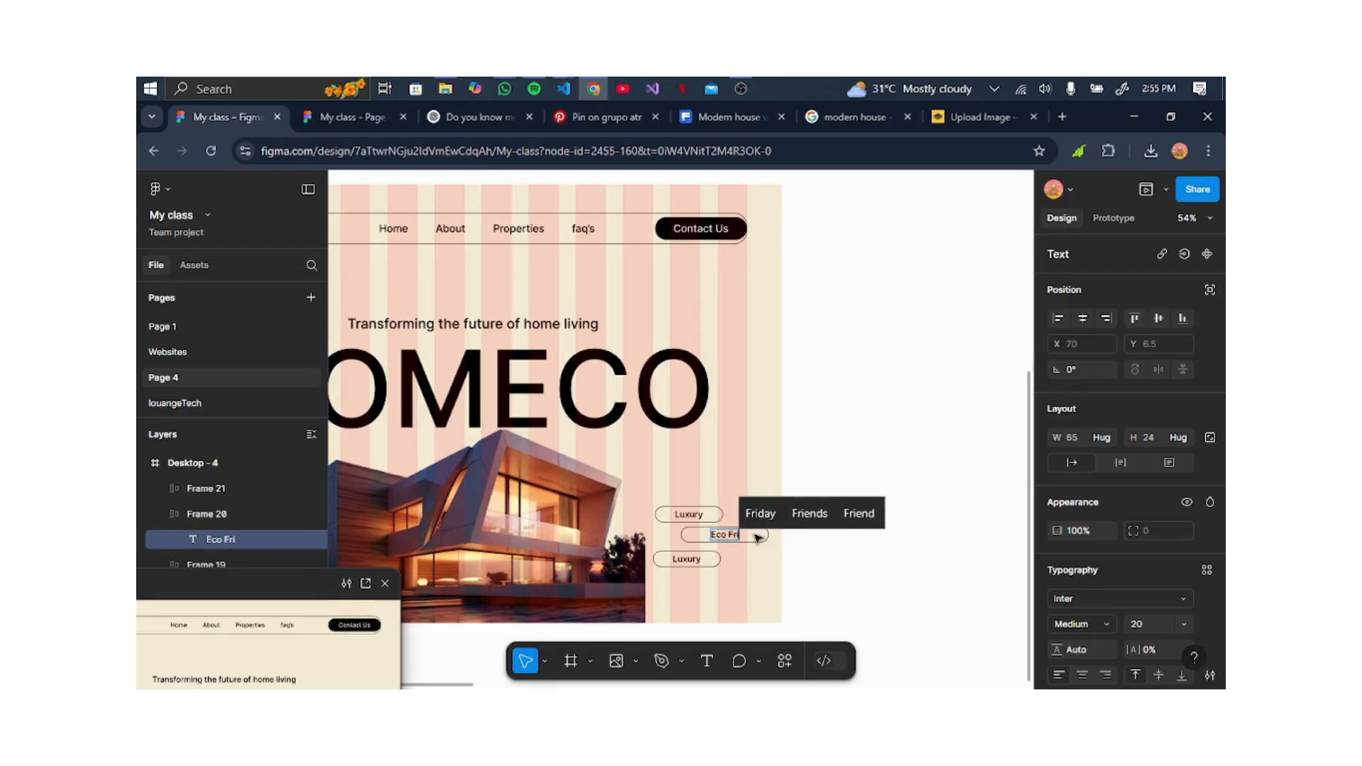
pyautogui.write('endly')
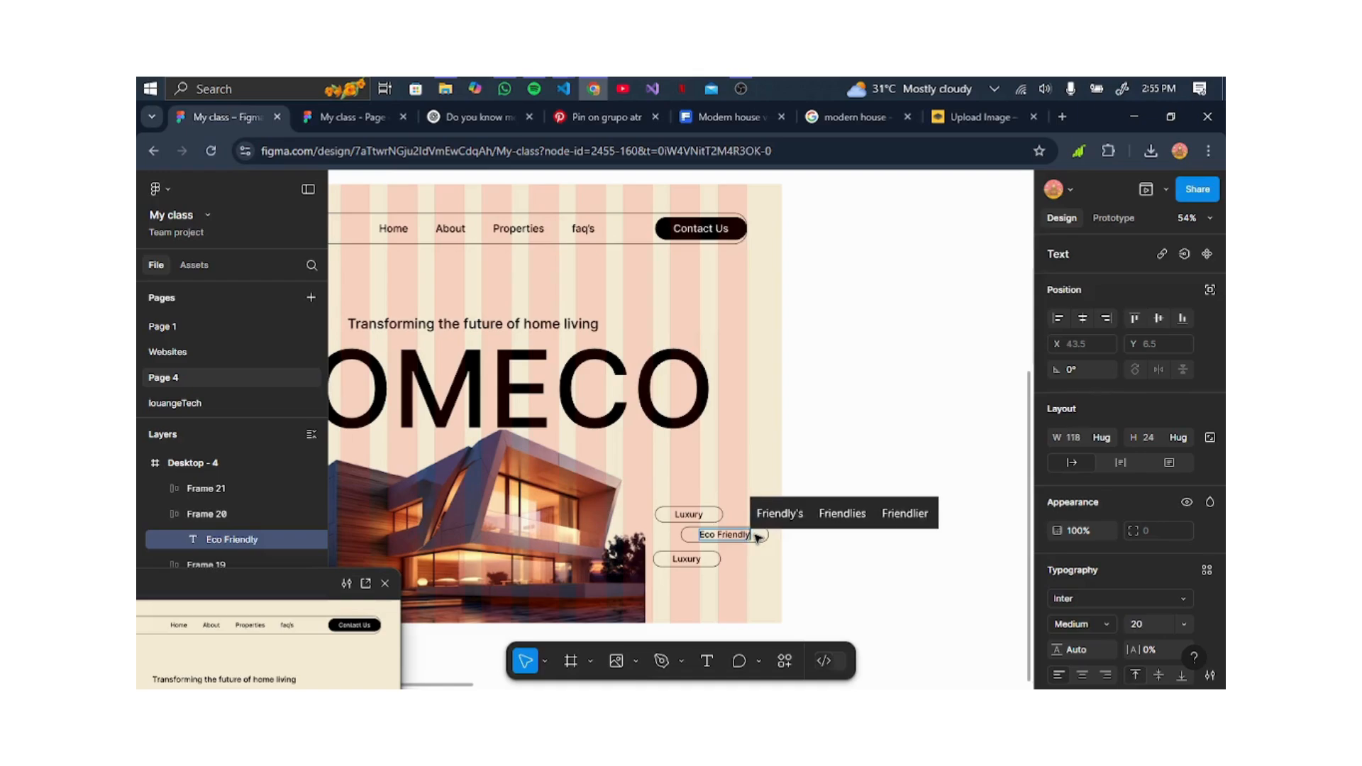
# Replace the text of the third pill with "Modern Homes" and widen that pill to about 197.
pyautogui.doubleClick(687, 560)
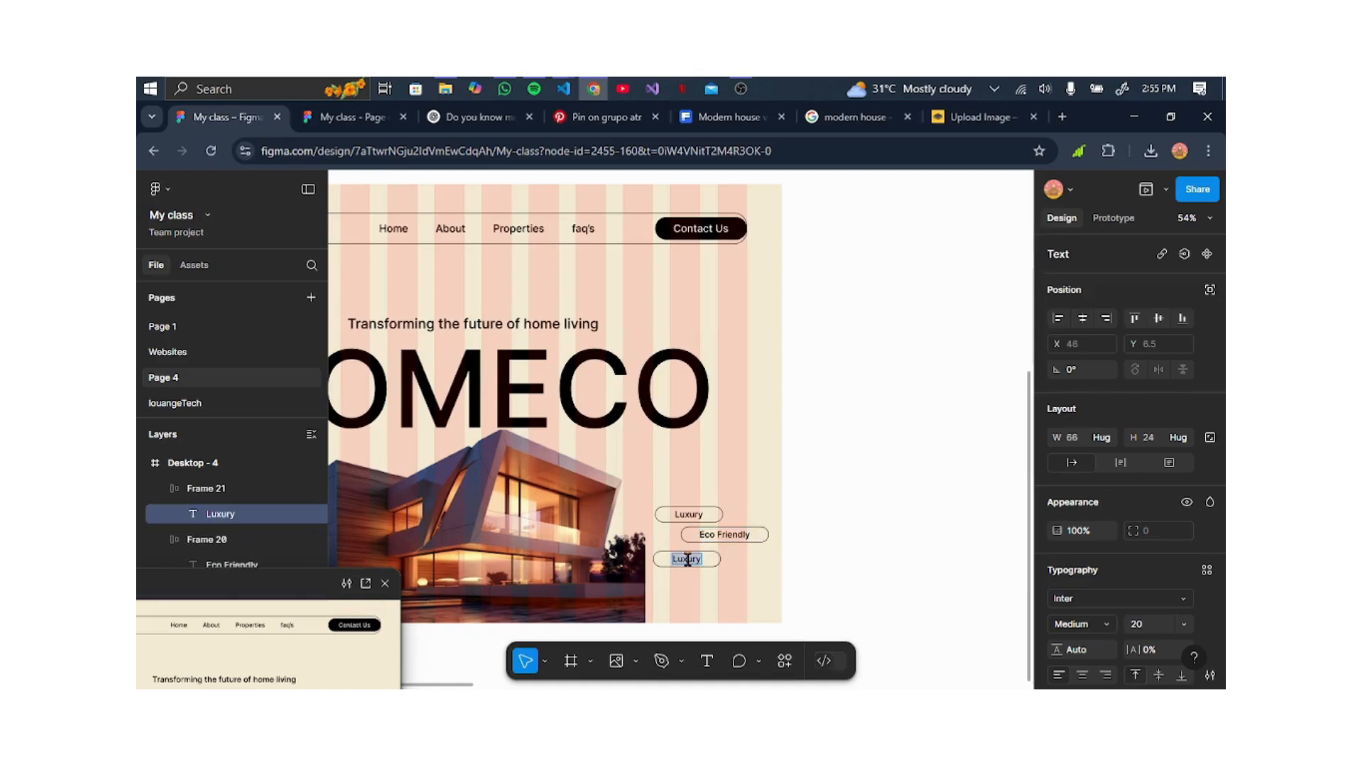
pyautogui.press('BackSpace')
pyautogui.write('Modern')
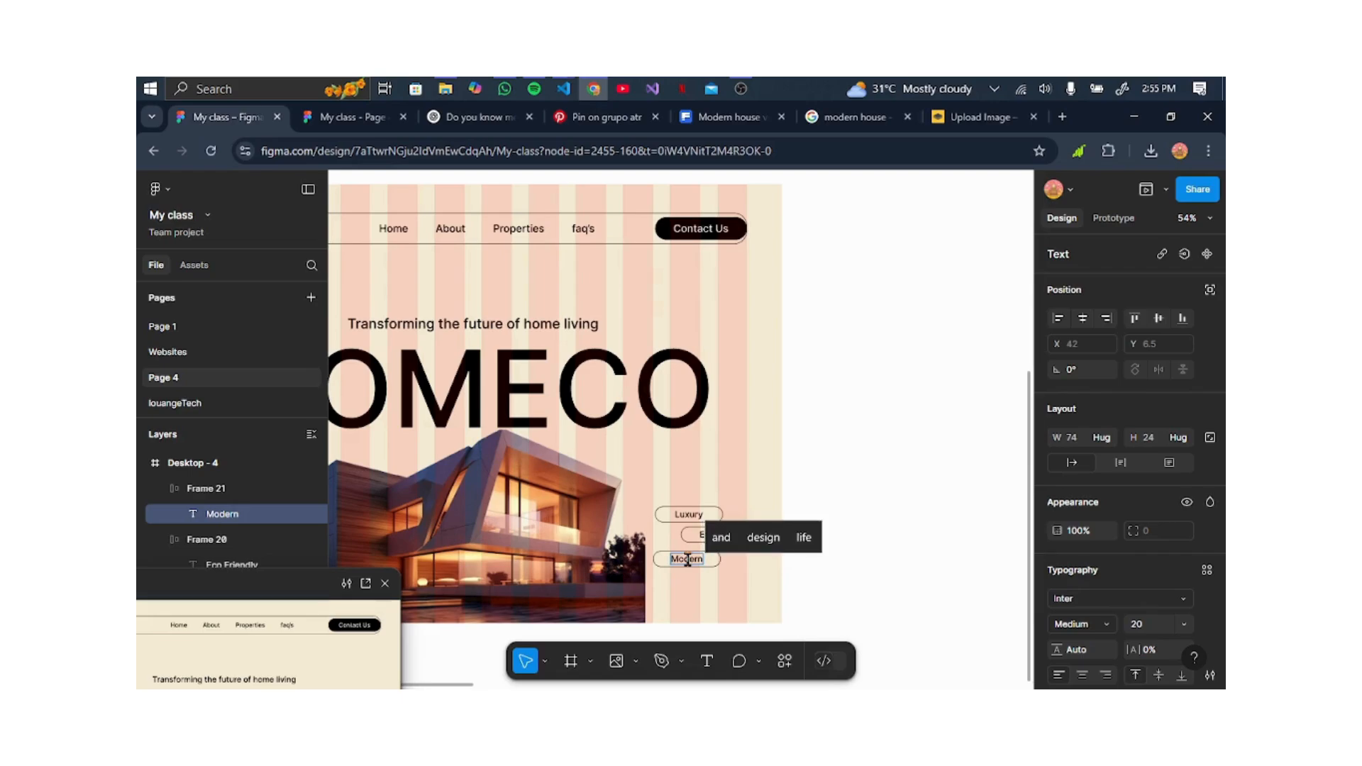
pyautogui.write(' Homes')
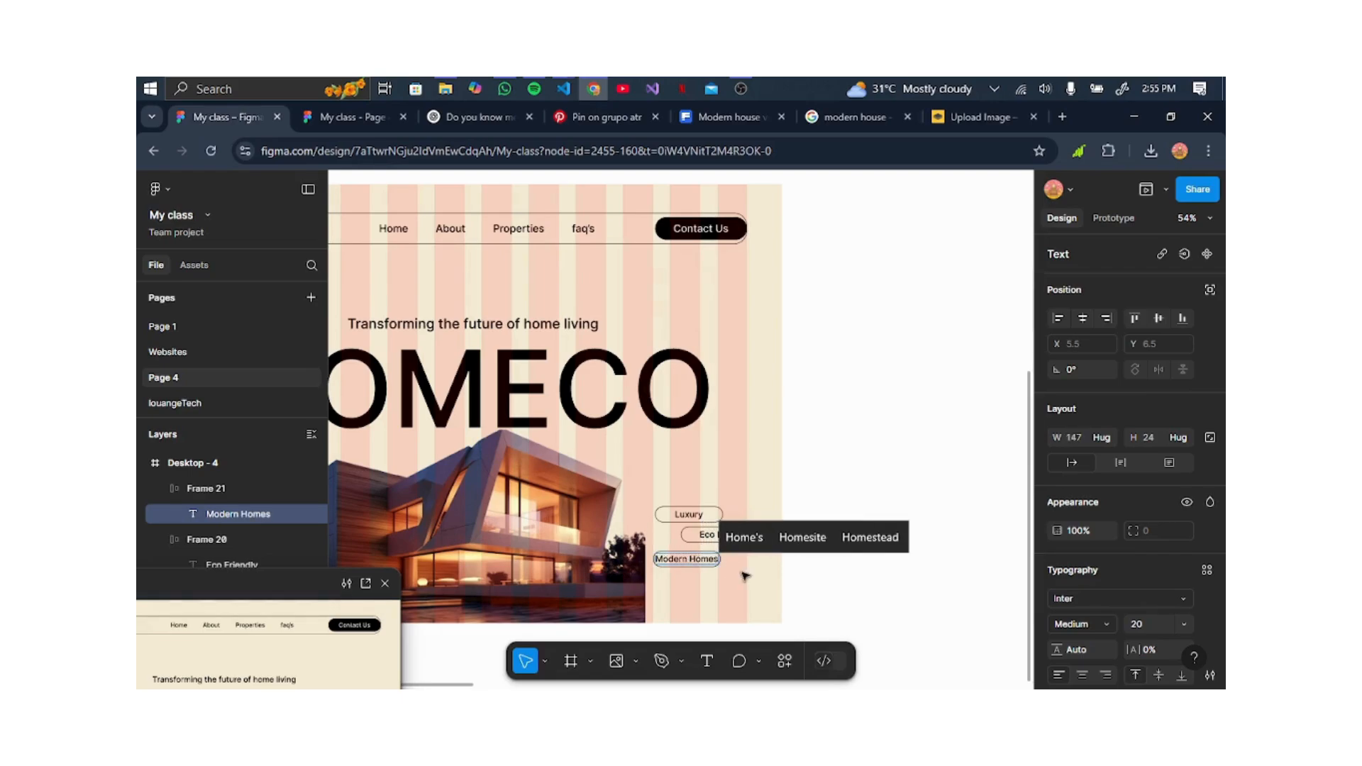
pyautogui.press('Escape')
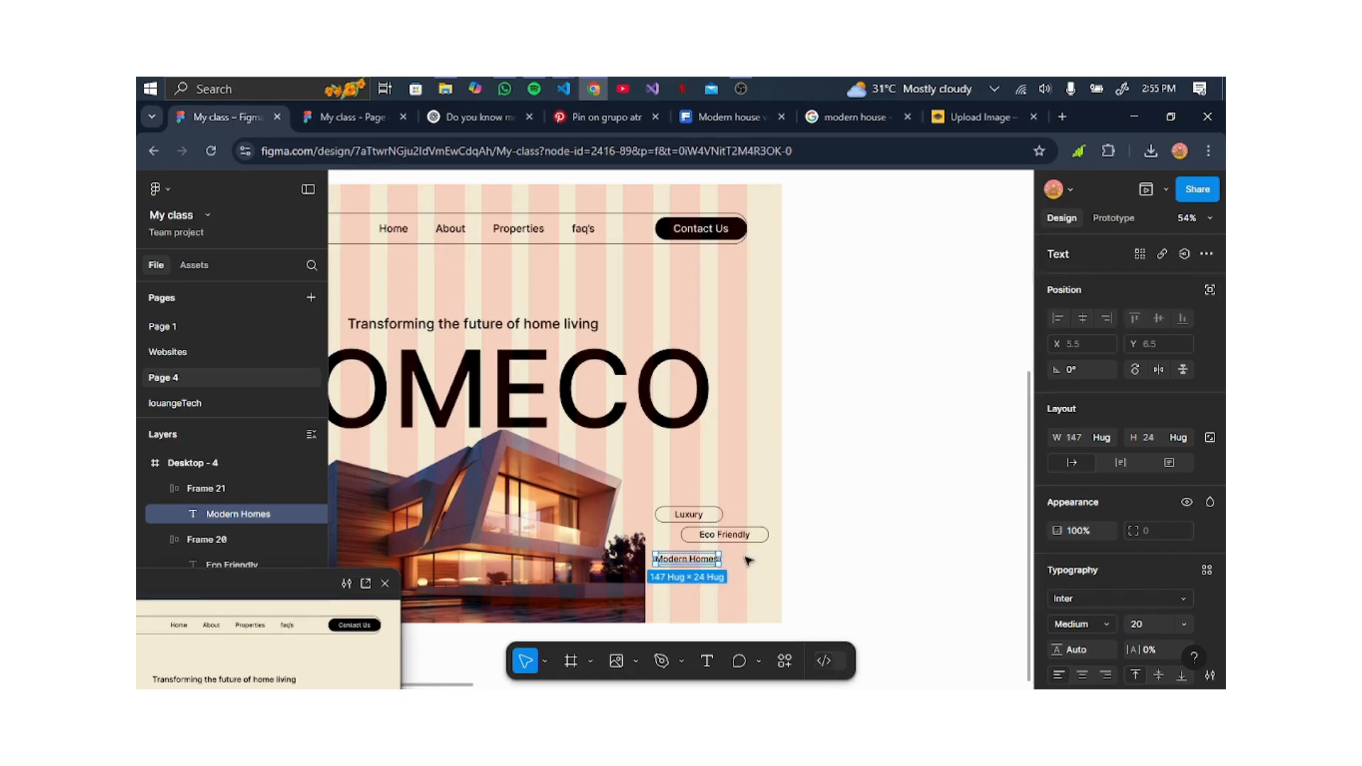
pyautogui.click(734, 562)
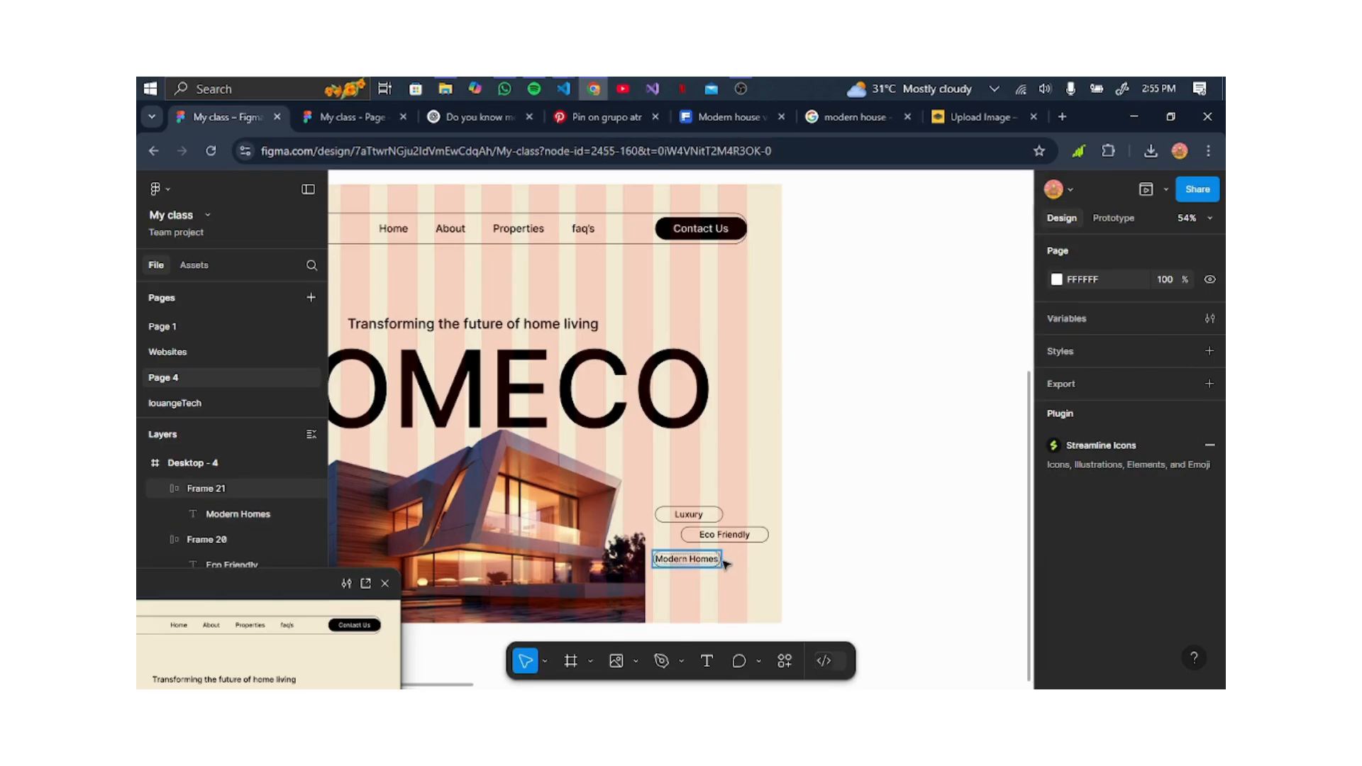
pyautogui.click(724, 562)
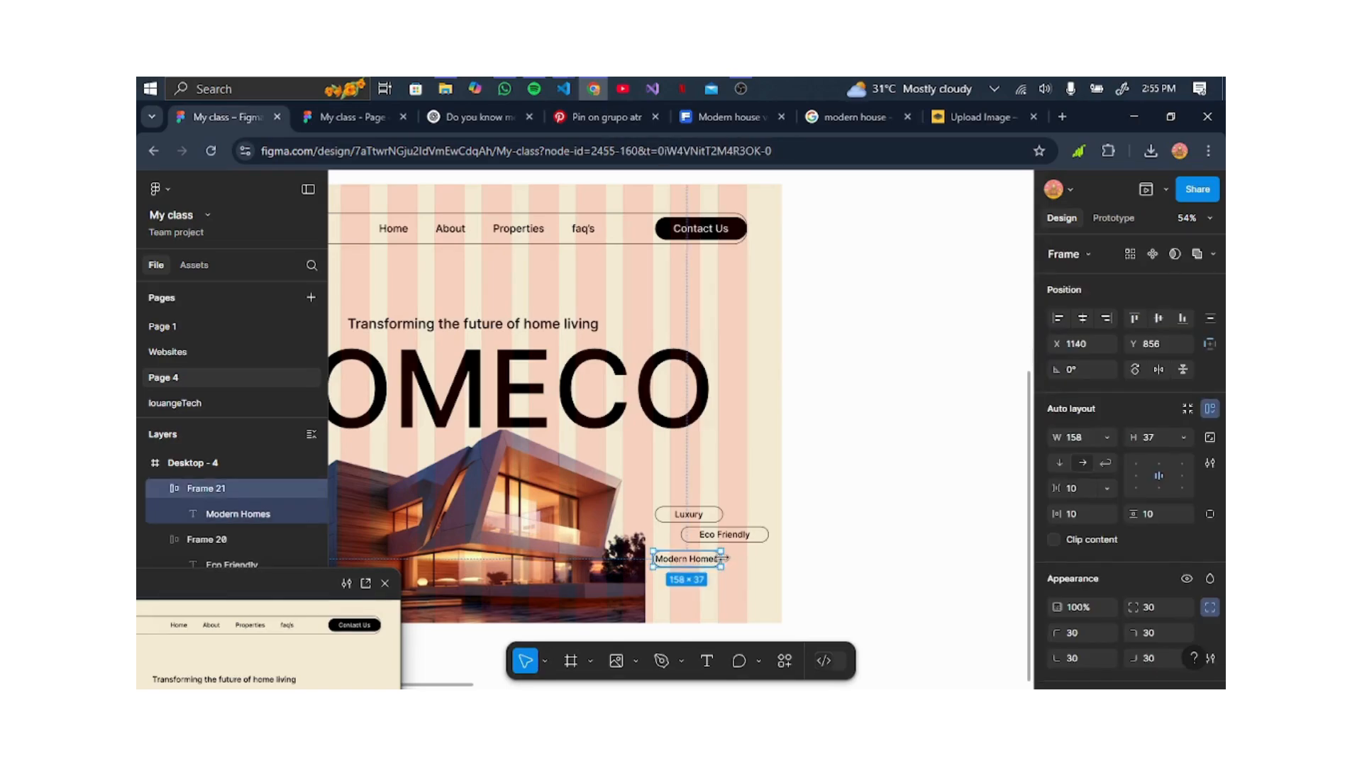
pyautogui.moveTo(723, 559); pyautogui.dragTo(738, 559)
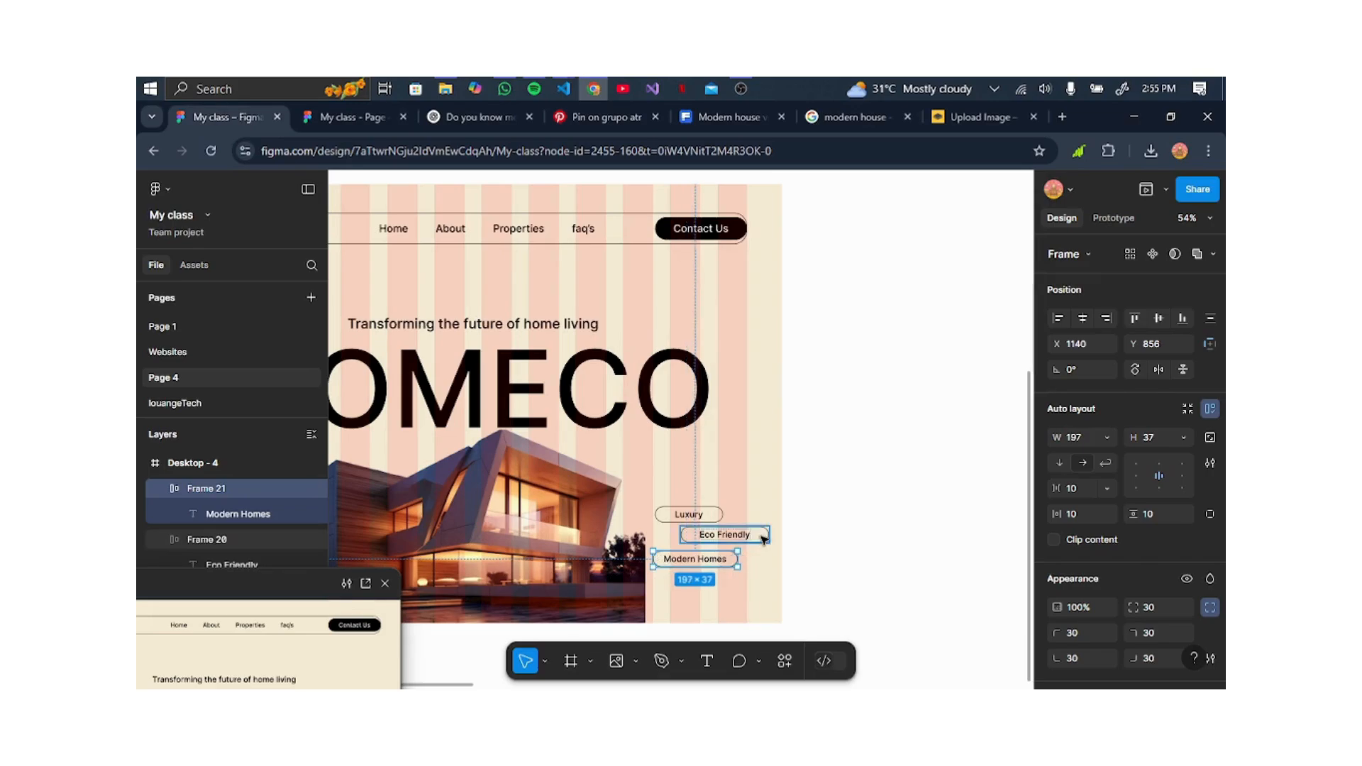
# Add the text "Start" on the empty side of the house image below the hero heading, at about X 101, Y 736.
pyautogui.hscroll(-5, 749, 504)
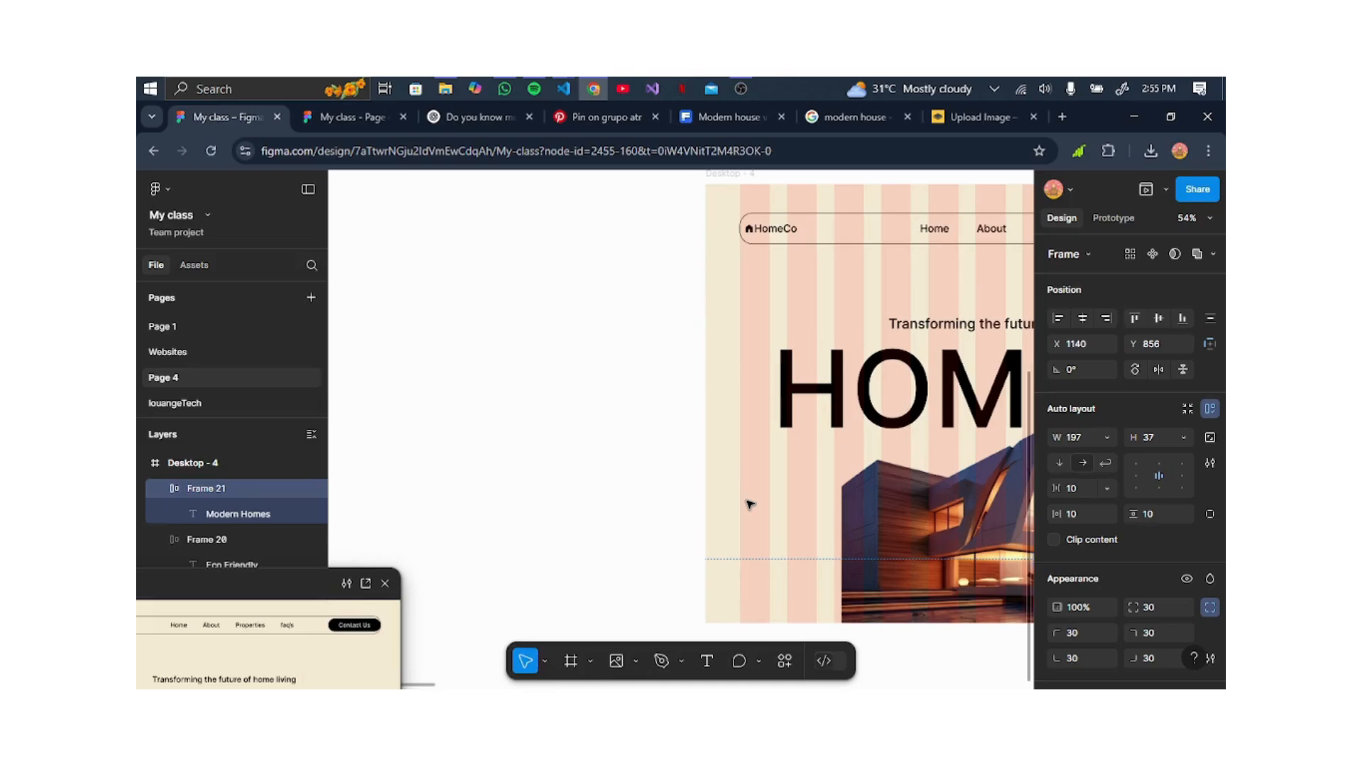
pyautogui.click(706, 662)
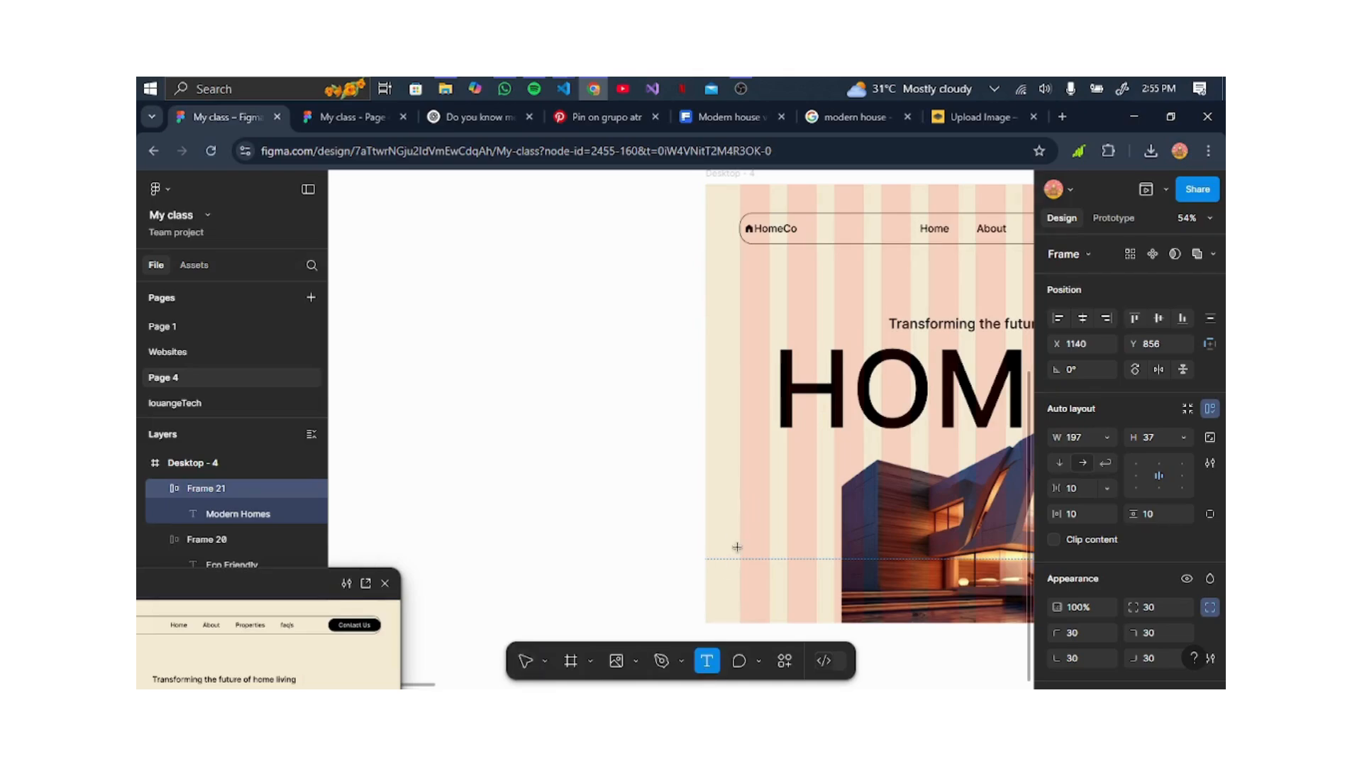
pyautogui.click(749, 499)
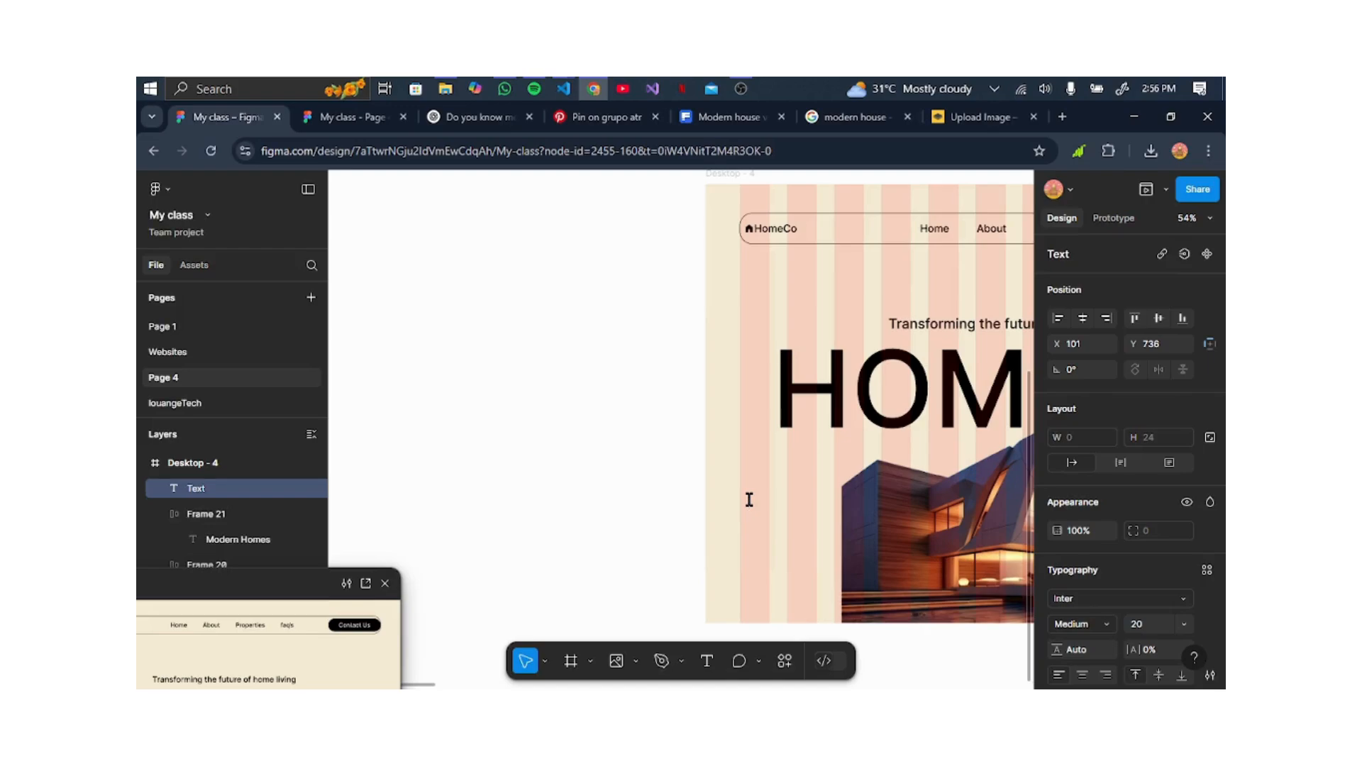
pyautogui.write('Start')
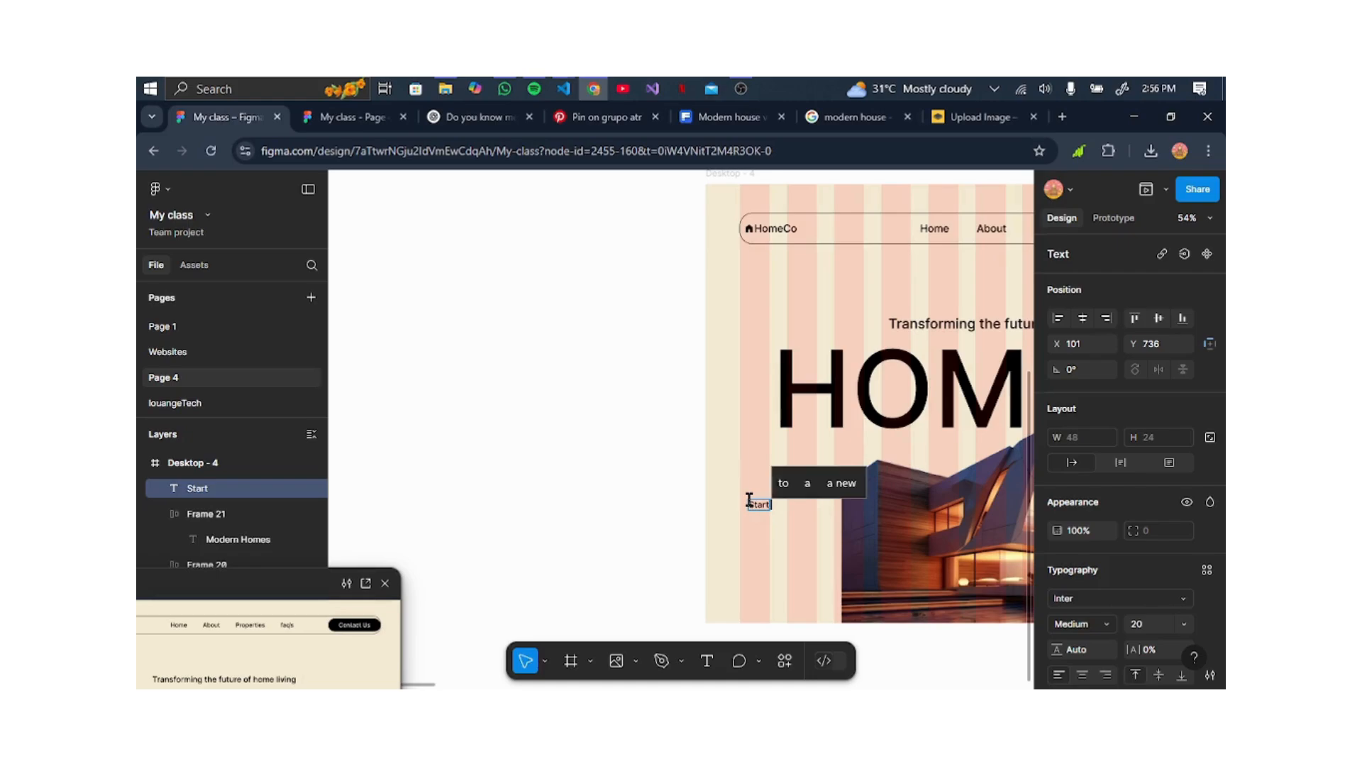
pyautogui.write(' Your')
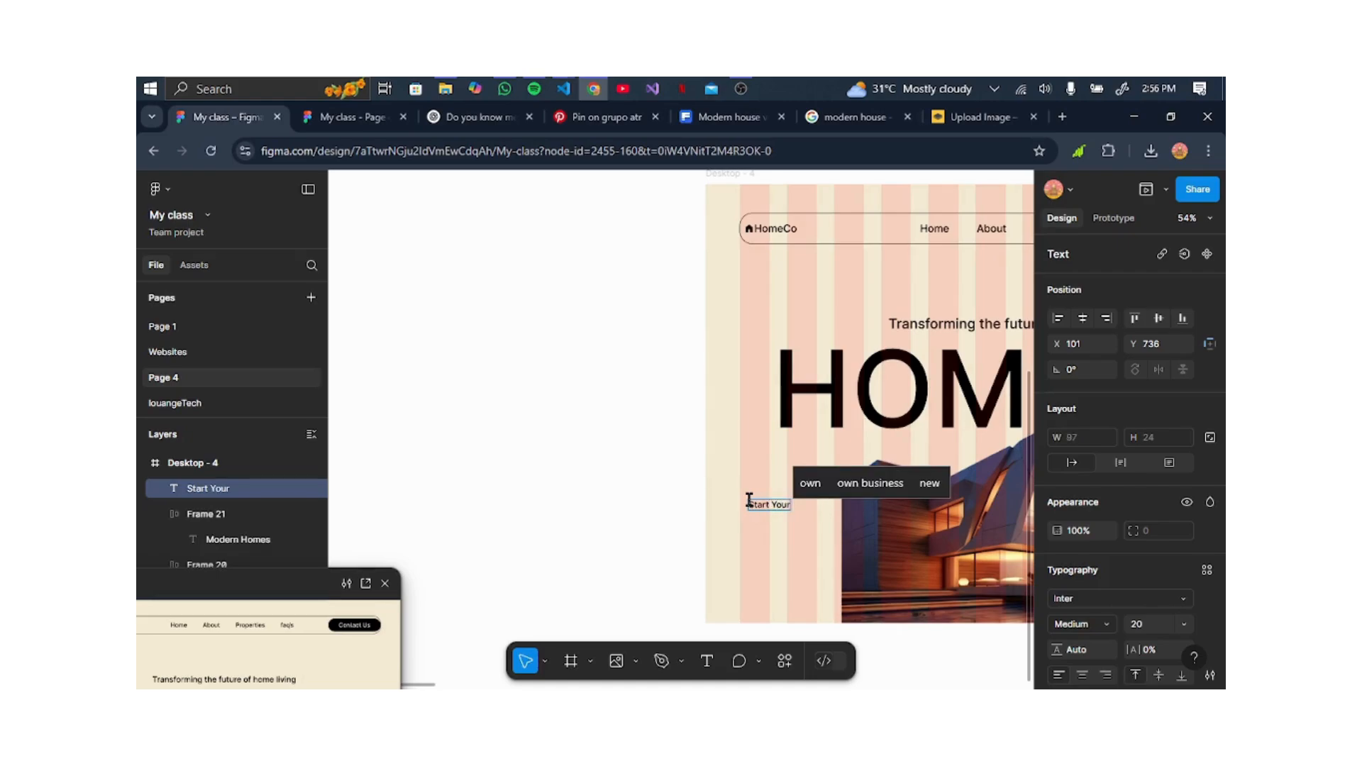
pyautogui.press('BackSpace')
pyautogui.press('BackSpace')
pyautogui.press('BackSpace')
pyautogui.press('BackSpace')
pyautogui.press('BackSpace')
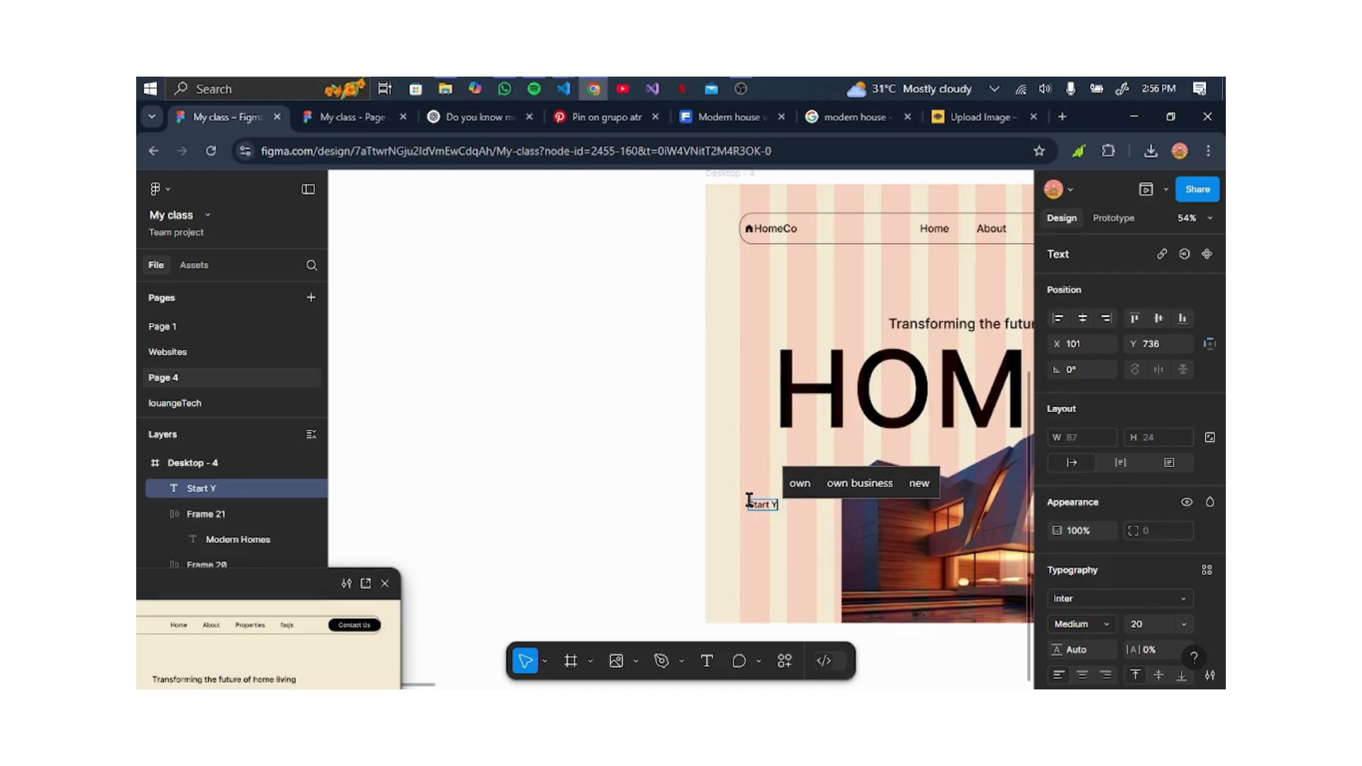
pyautogui.write('YOUR')
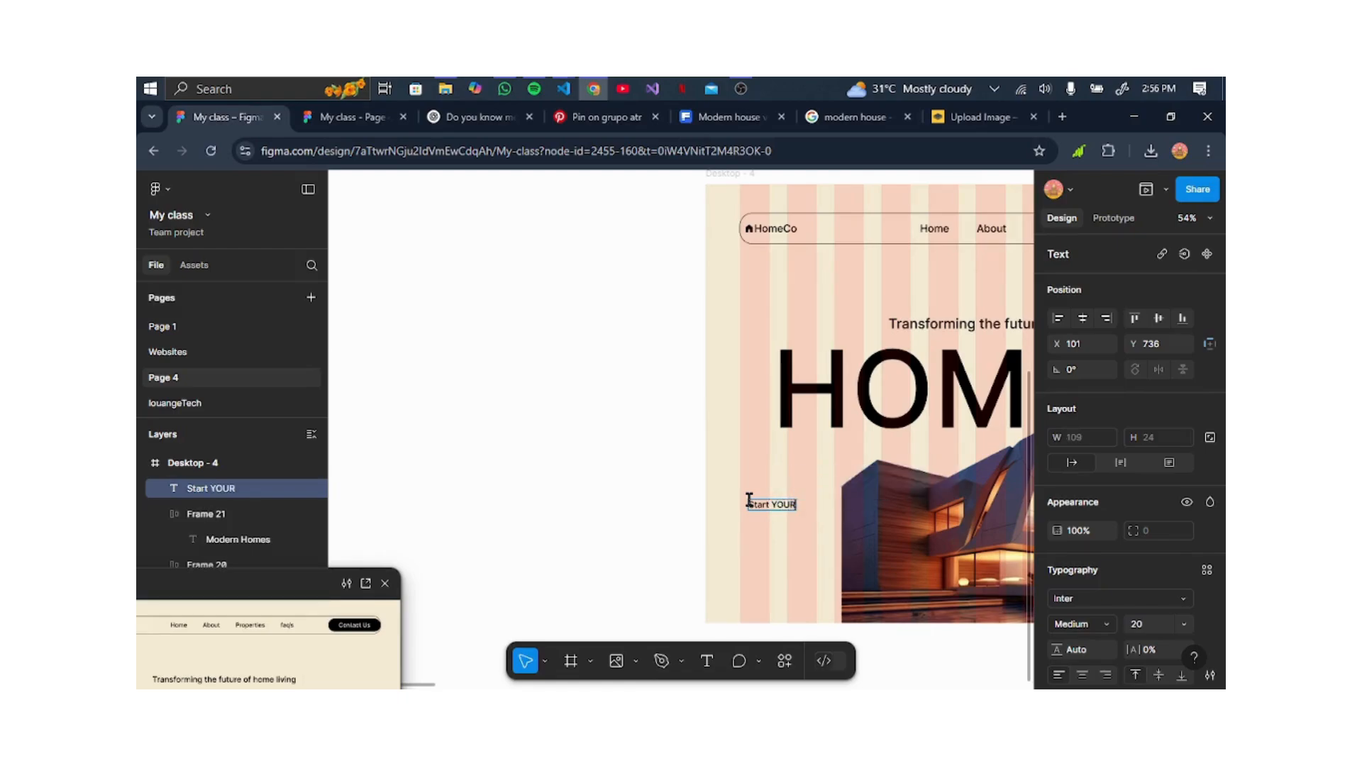
pyautogui.write(' JOURNEY')
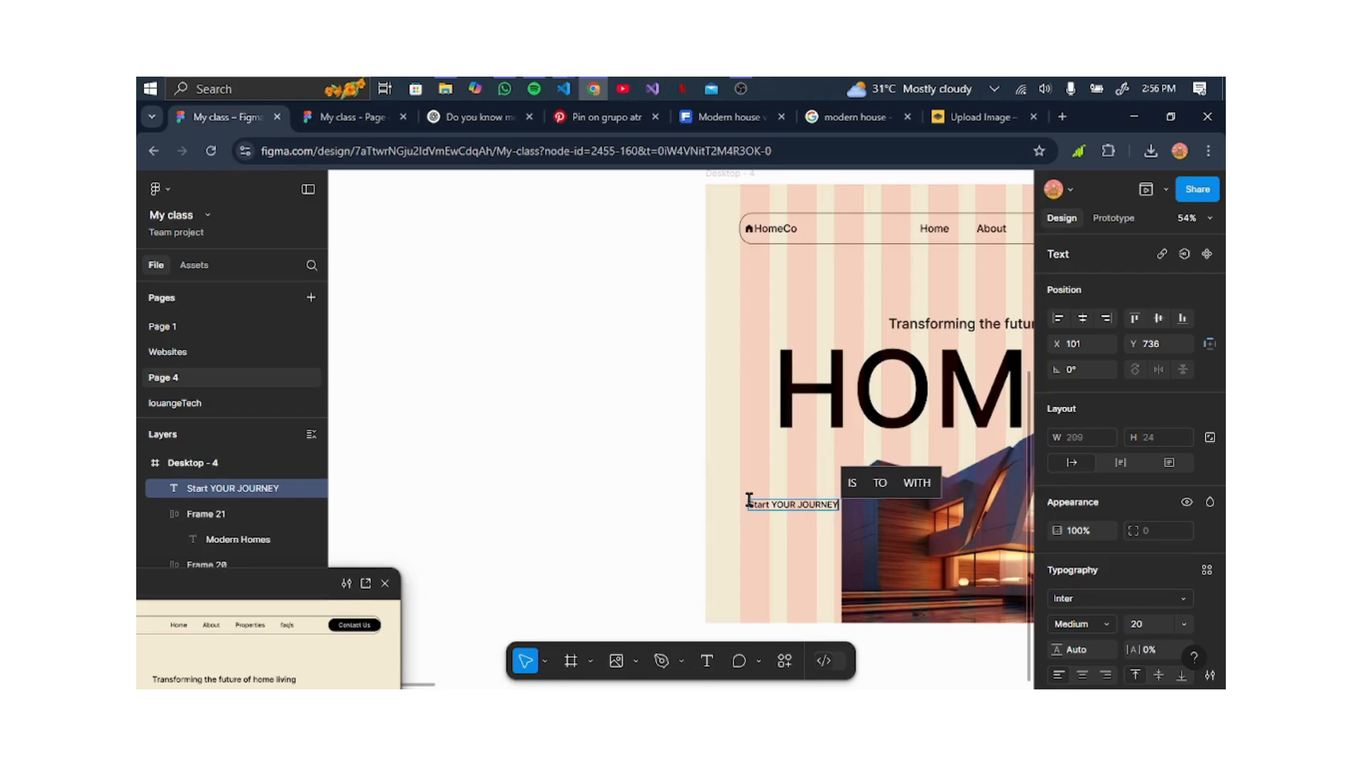
pyautogui.press('BackSpace')
pyautogui.press('BackSpace')
pyautogui.press('BackSpace')
pyautogui.press('BackSpace')
pyautogui.press('BackSpace')
pyautogui.press('BackSpace')
pyautogui.press('BackSpace')
pyautogui.press('BackSpace')
pyautogui.press('BackSpace')
pyautogui.press('BackSpace')
pyautogui.press('BackSpace')
pyautogui.press('BackSpace')
pyautogui.press('BackSpace')
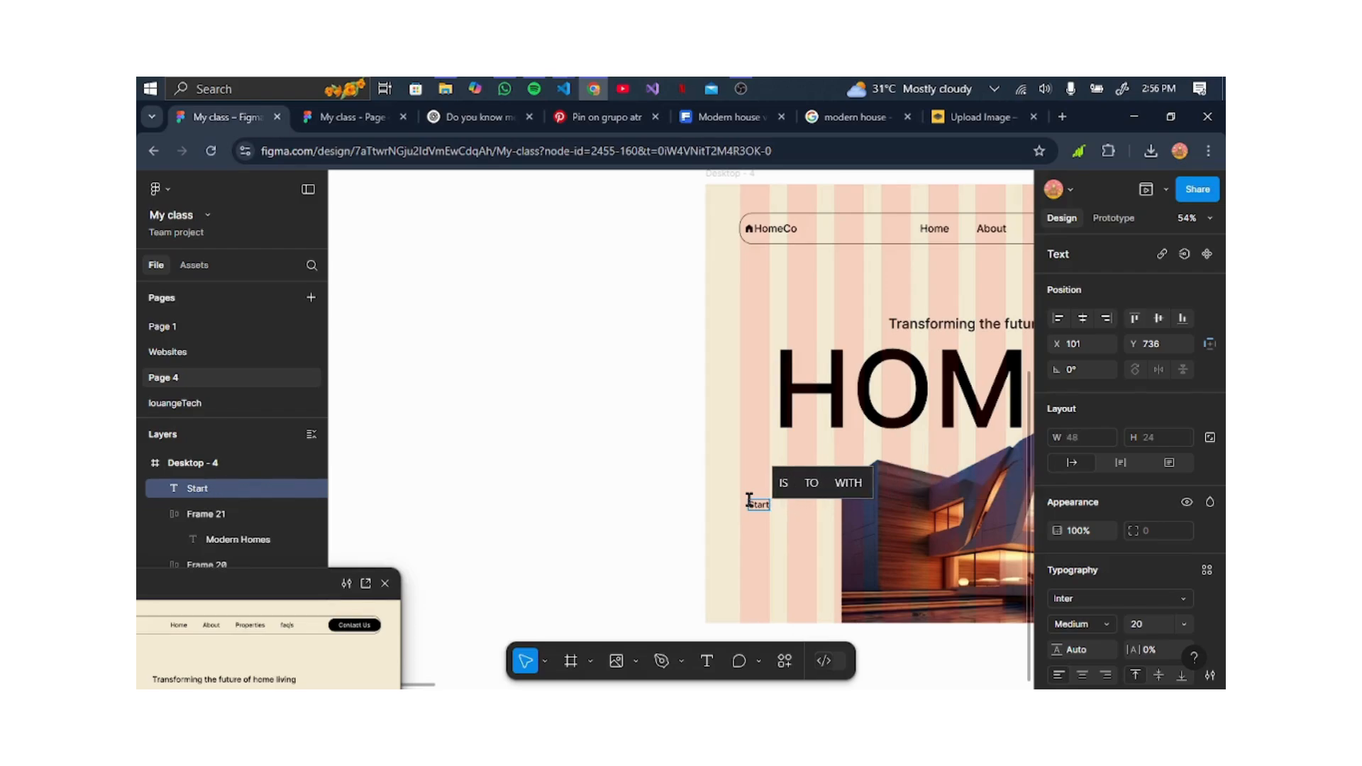
# Complete the text beside the house image so it reads "Start your journey towards homeownership today".
pyautogui.write('yo')
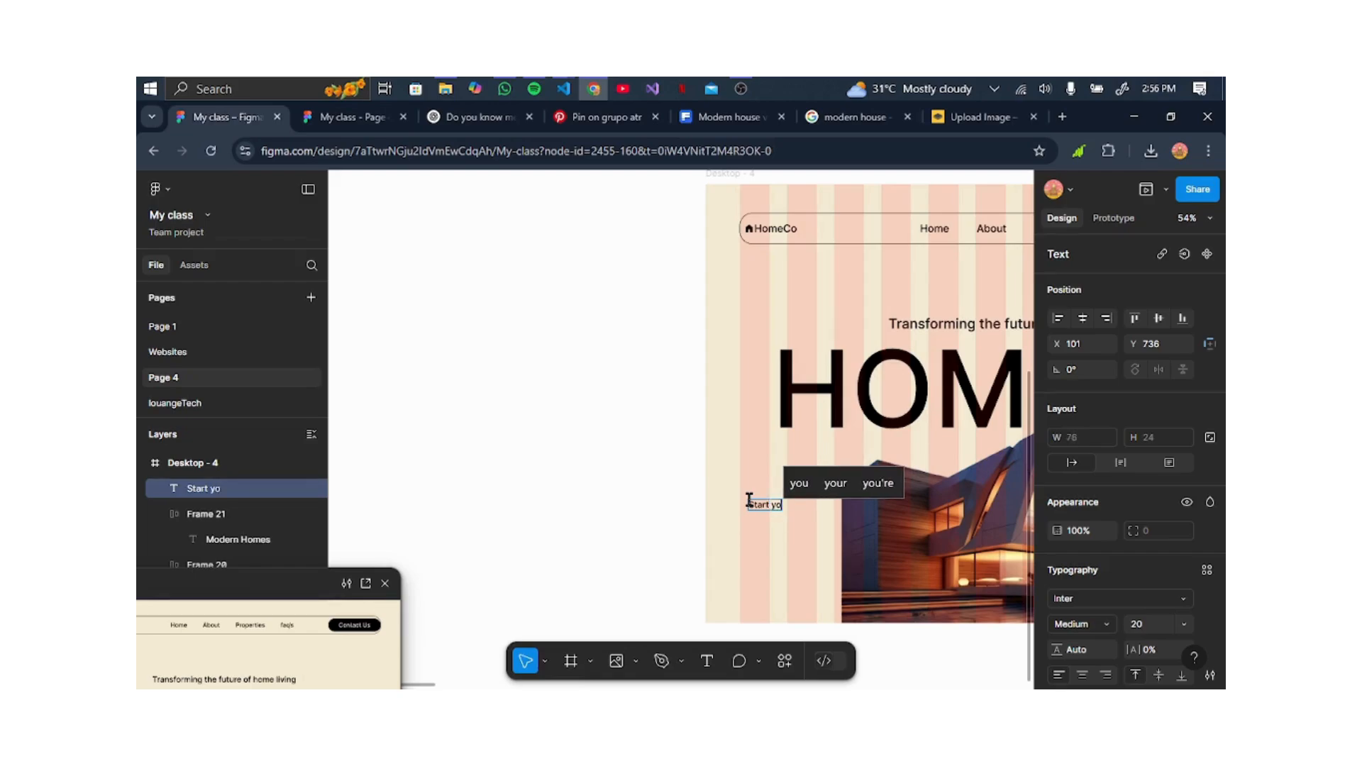
pyautogui.write('ur journey')
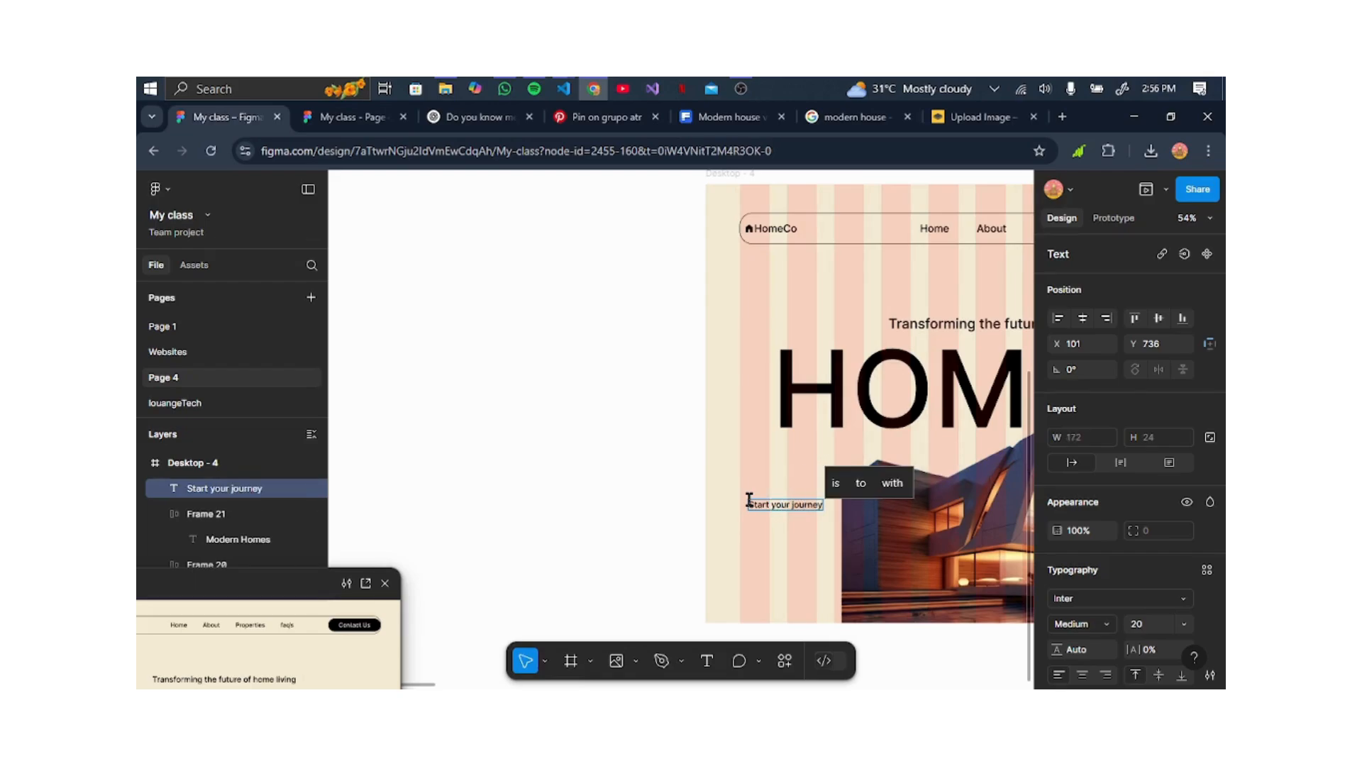
pyautogui.write(' towar')
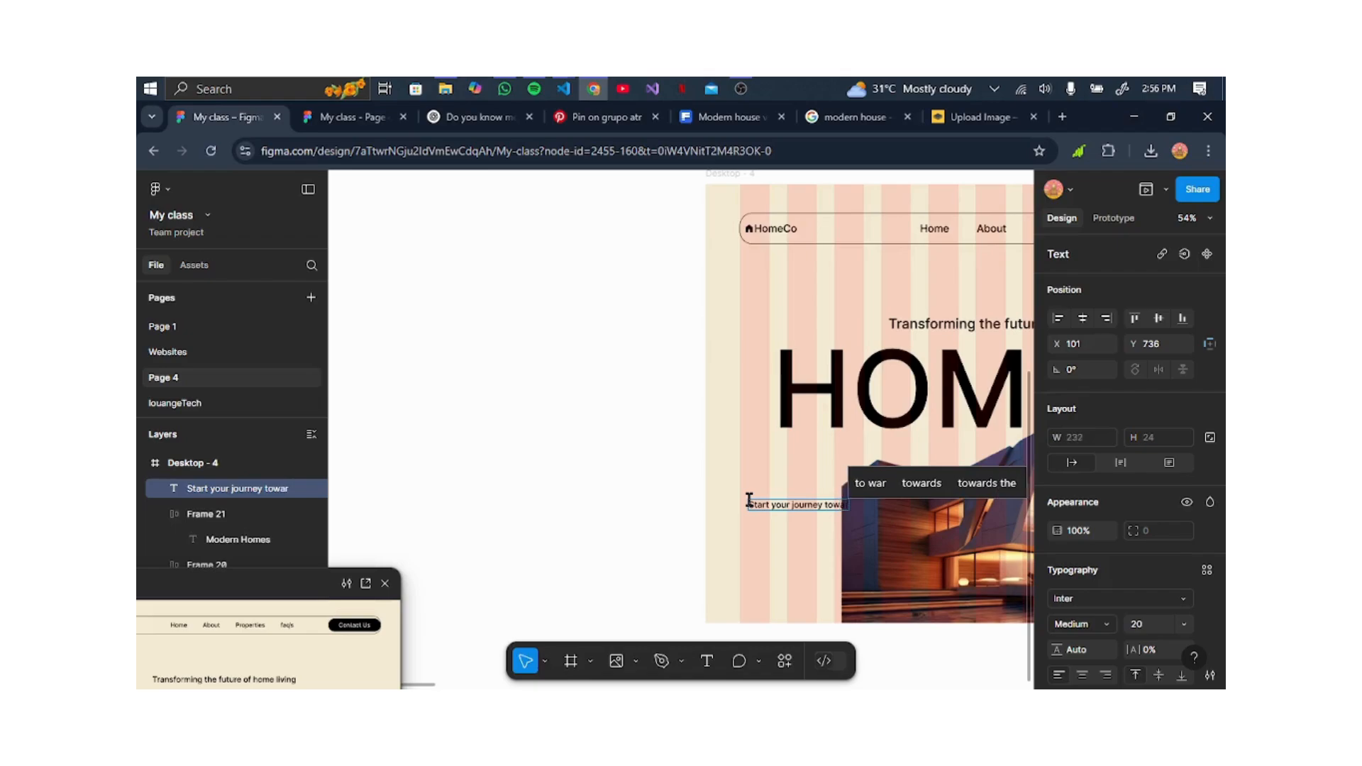
pyautogui.write('ds homeow')
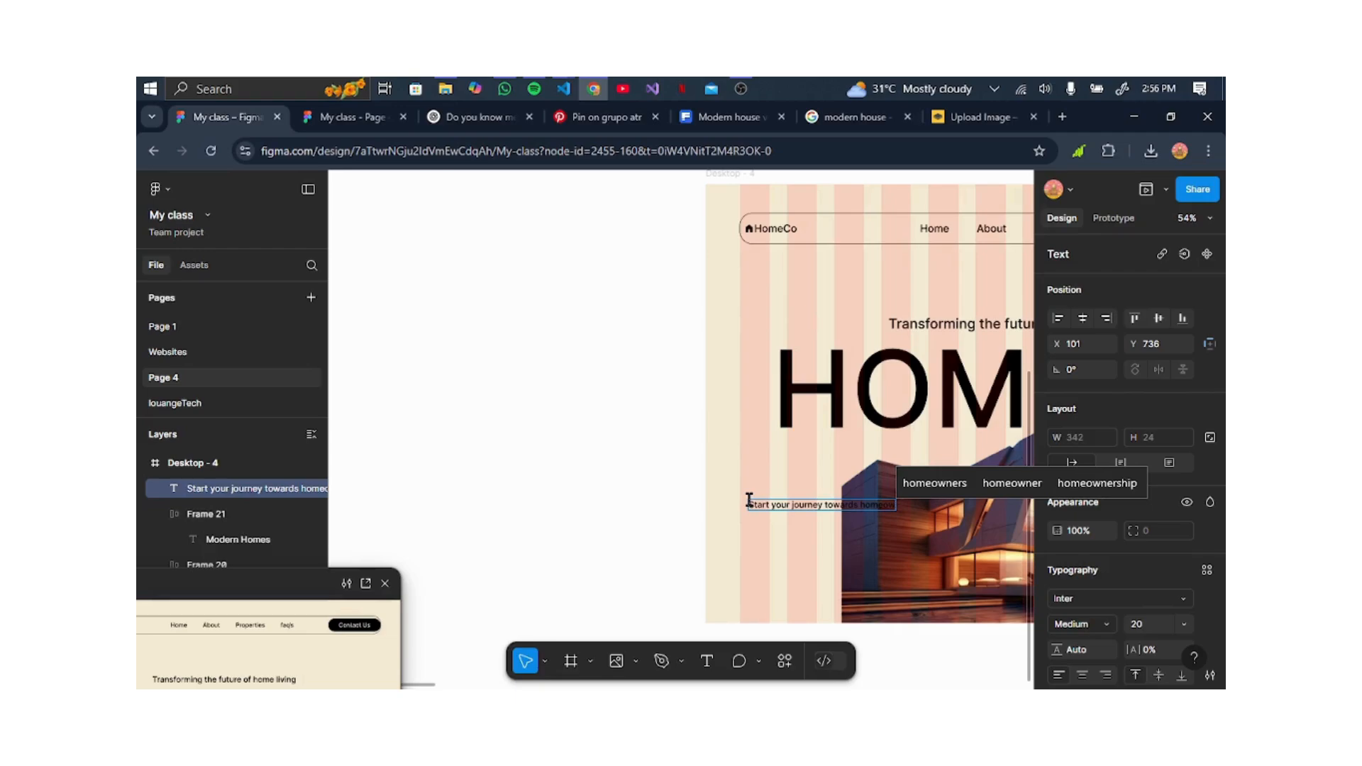
pyautogui.write('nership')
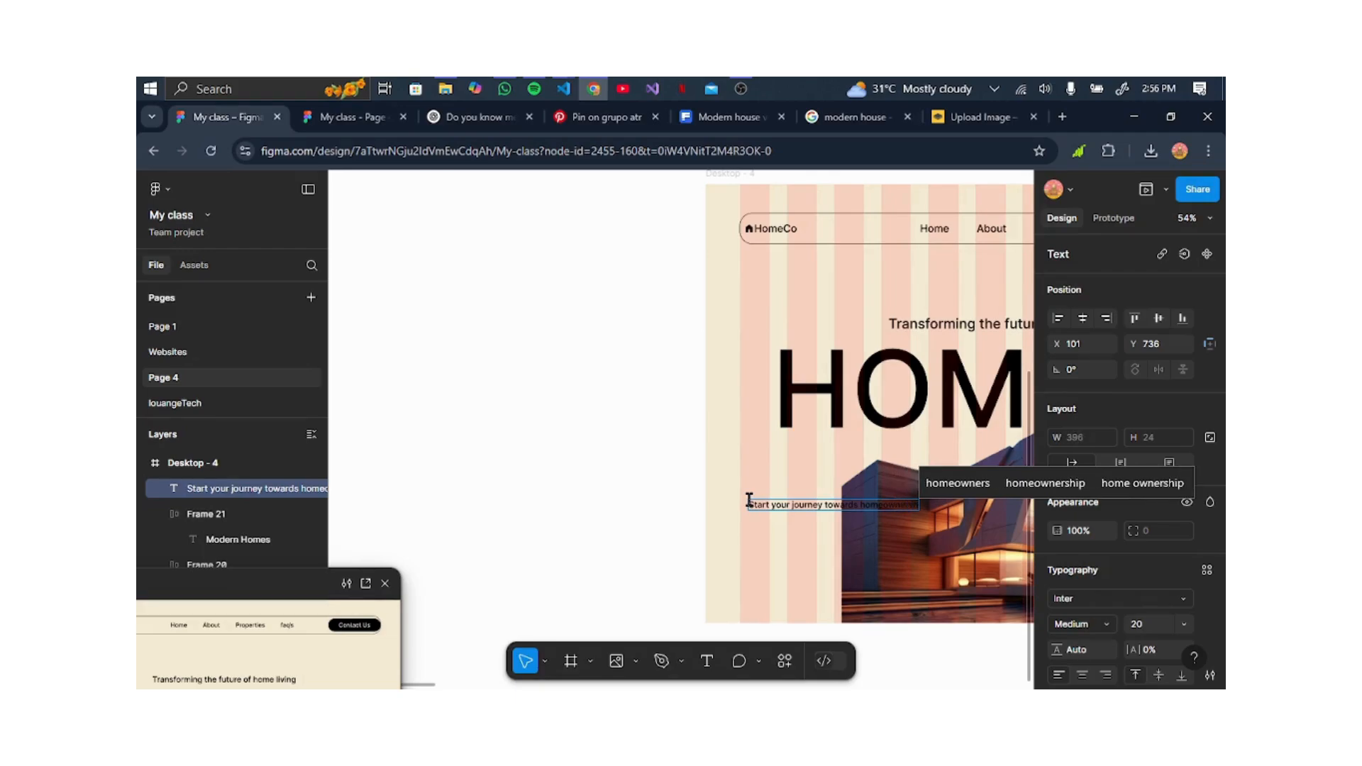
pyautogui.write(' today')
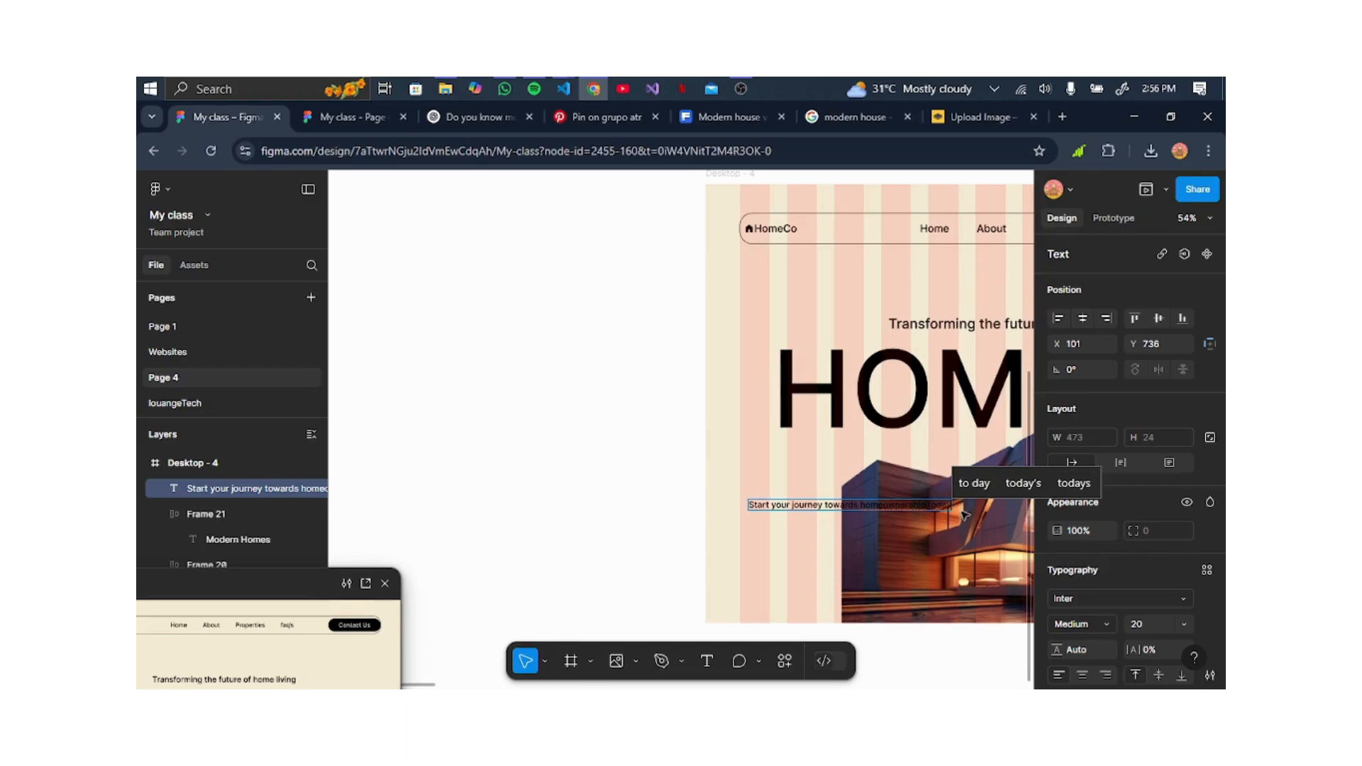
pyautogui.press('Escape')
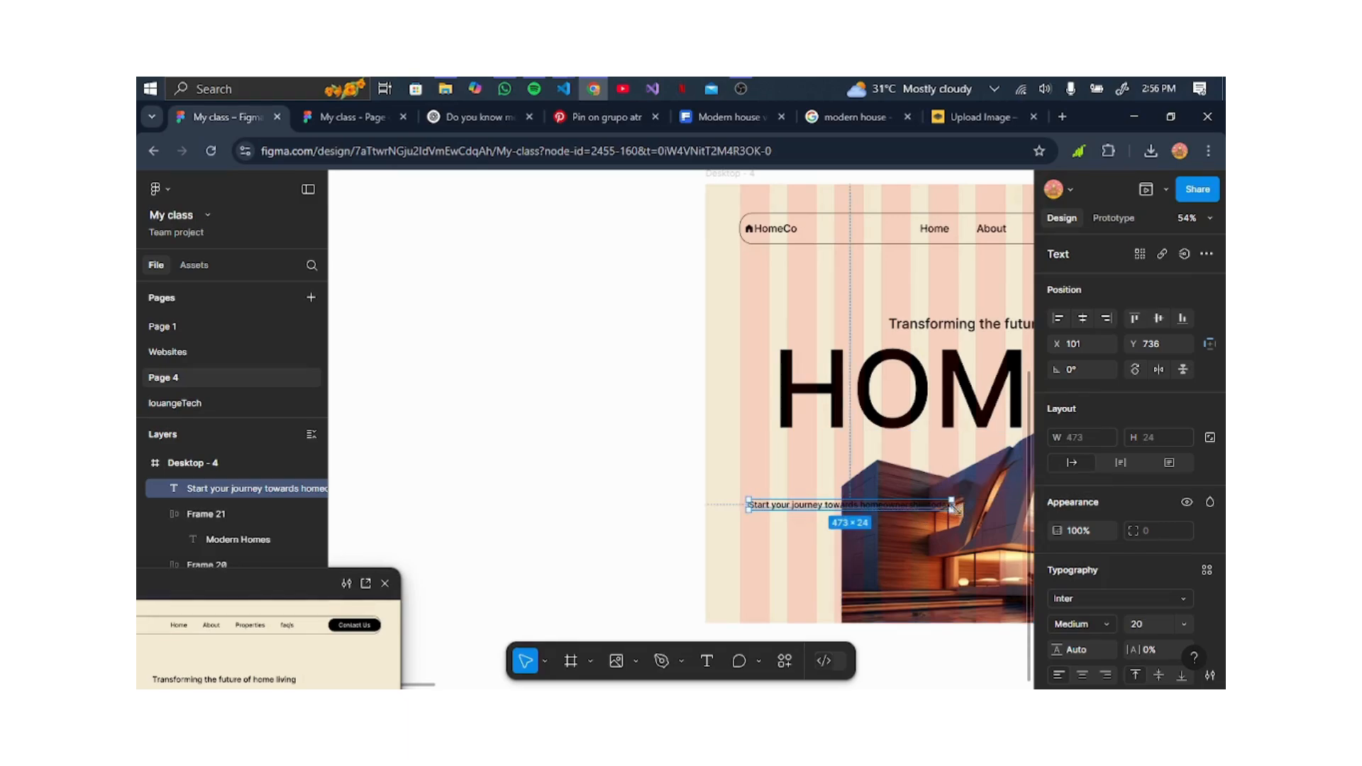
# Set the "Start your journey" text to size 24 and wrap it in a box about 269 wide at X 80.
pyautogui.moveTo(953, 504); pyautogui.dragTo(845, 509)
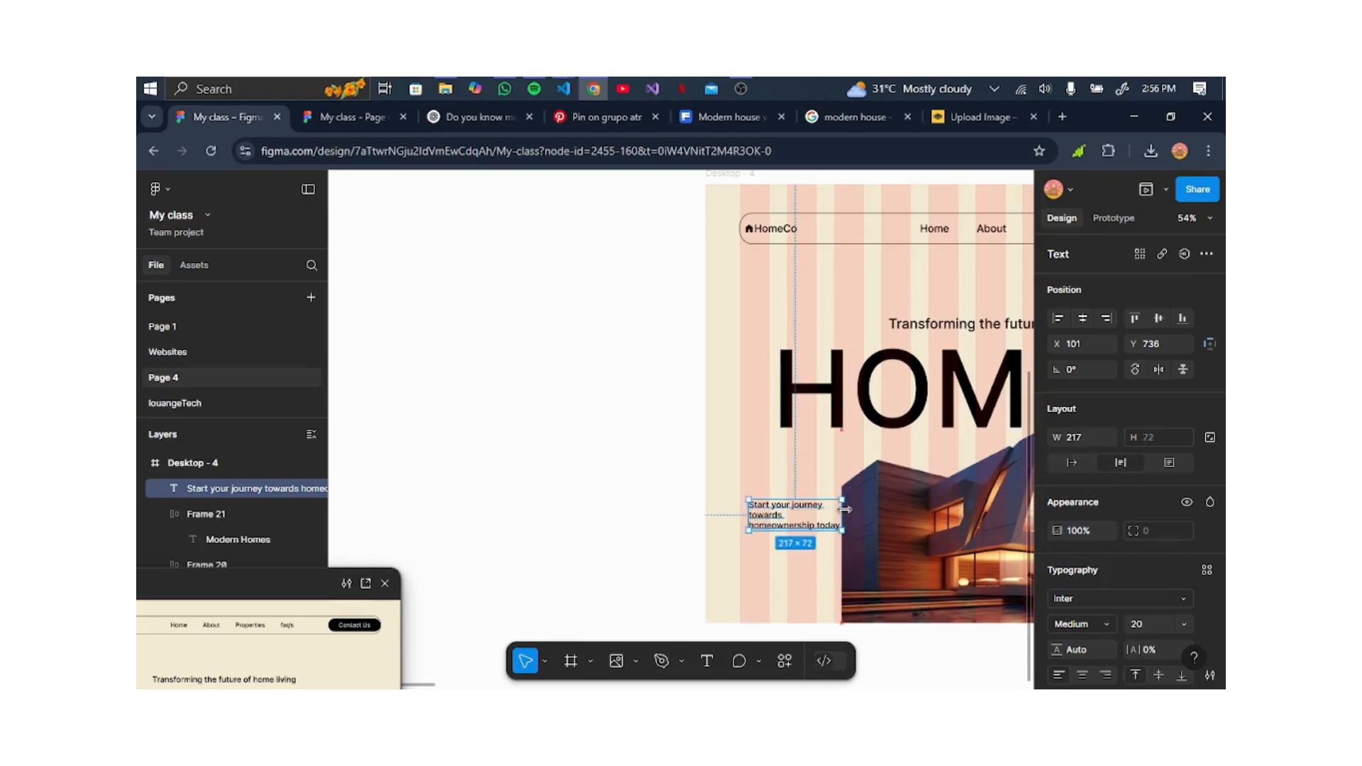
pyautogui.doubleClick(812, 525)
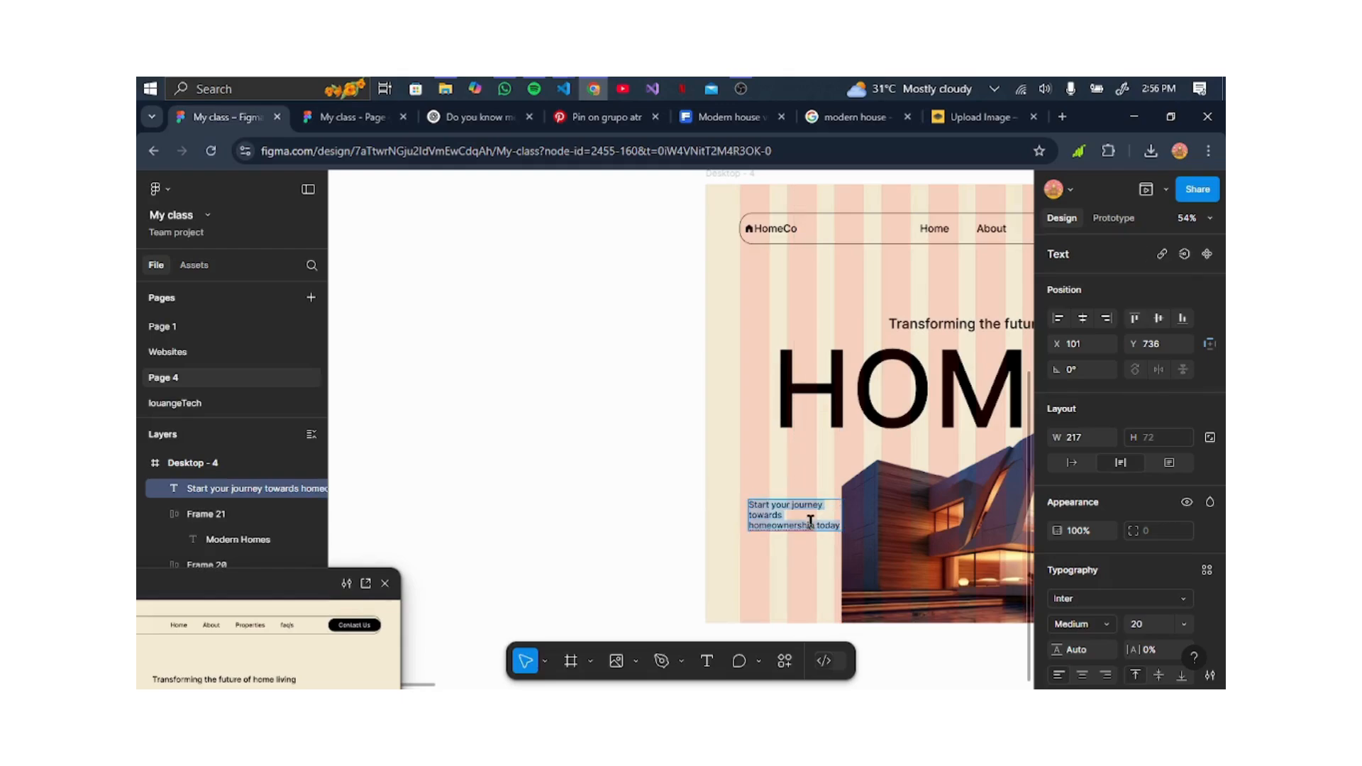
pyautogui.click(1192, 624)
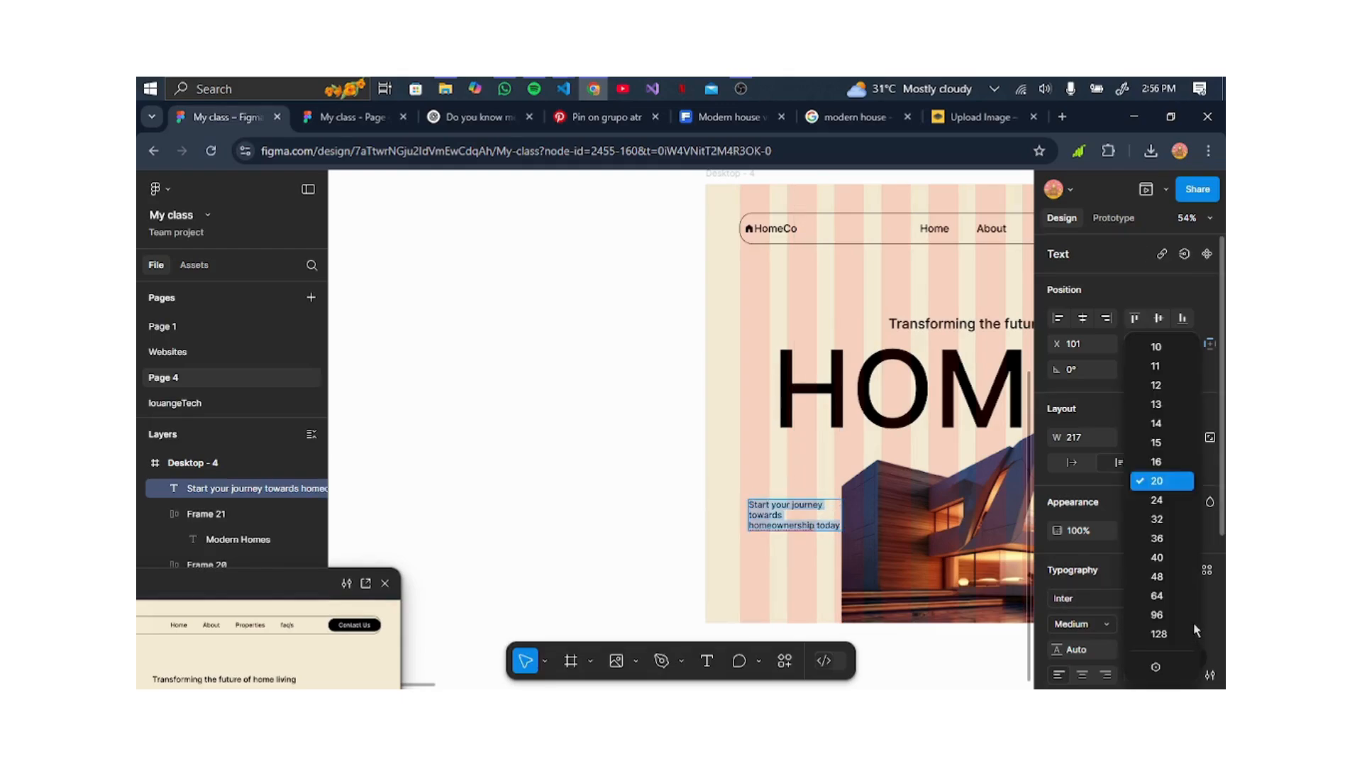
pyautogui.click(1170, 501)
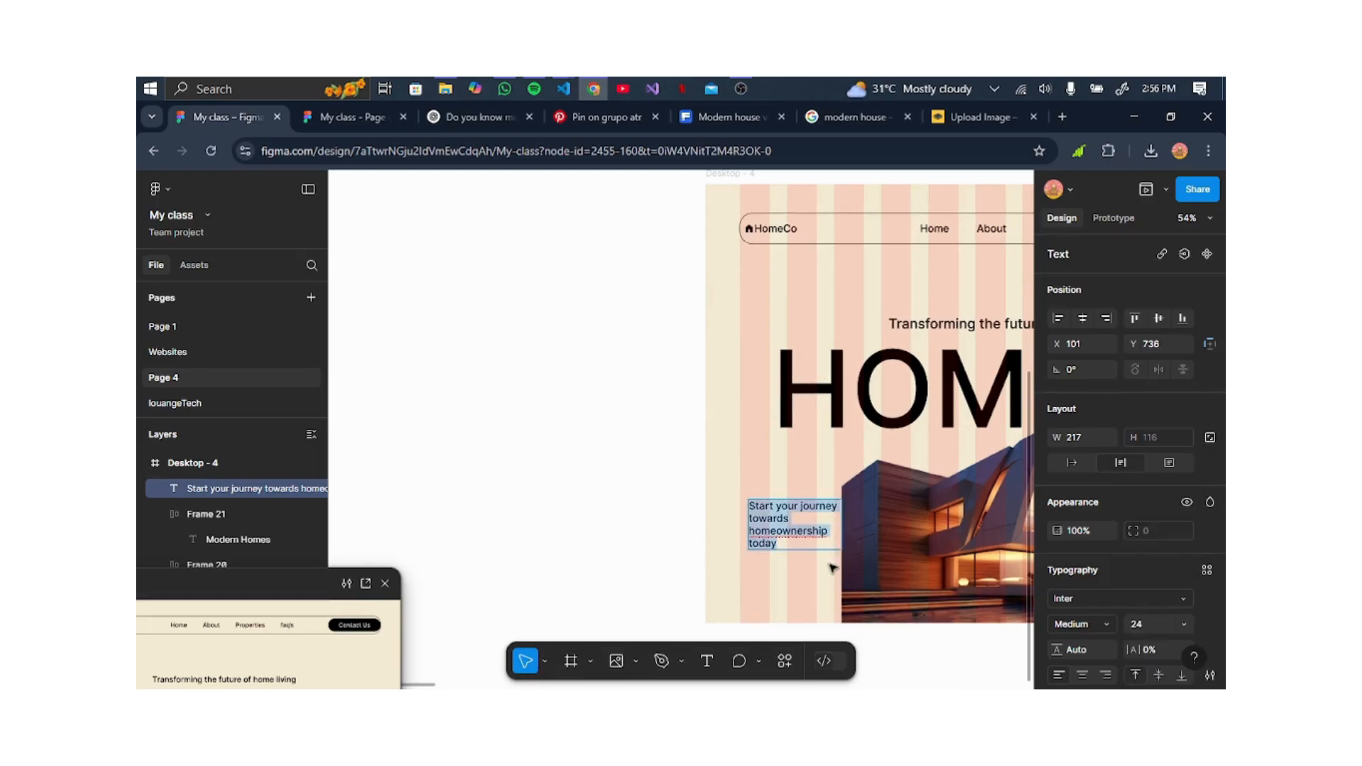
pyautogui.press('Escape')
pyautogui.moveTo(846, 526); pyautogui.dragTo(790, 529)
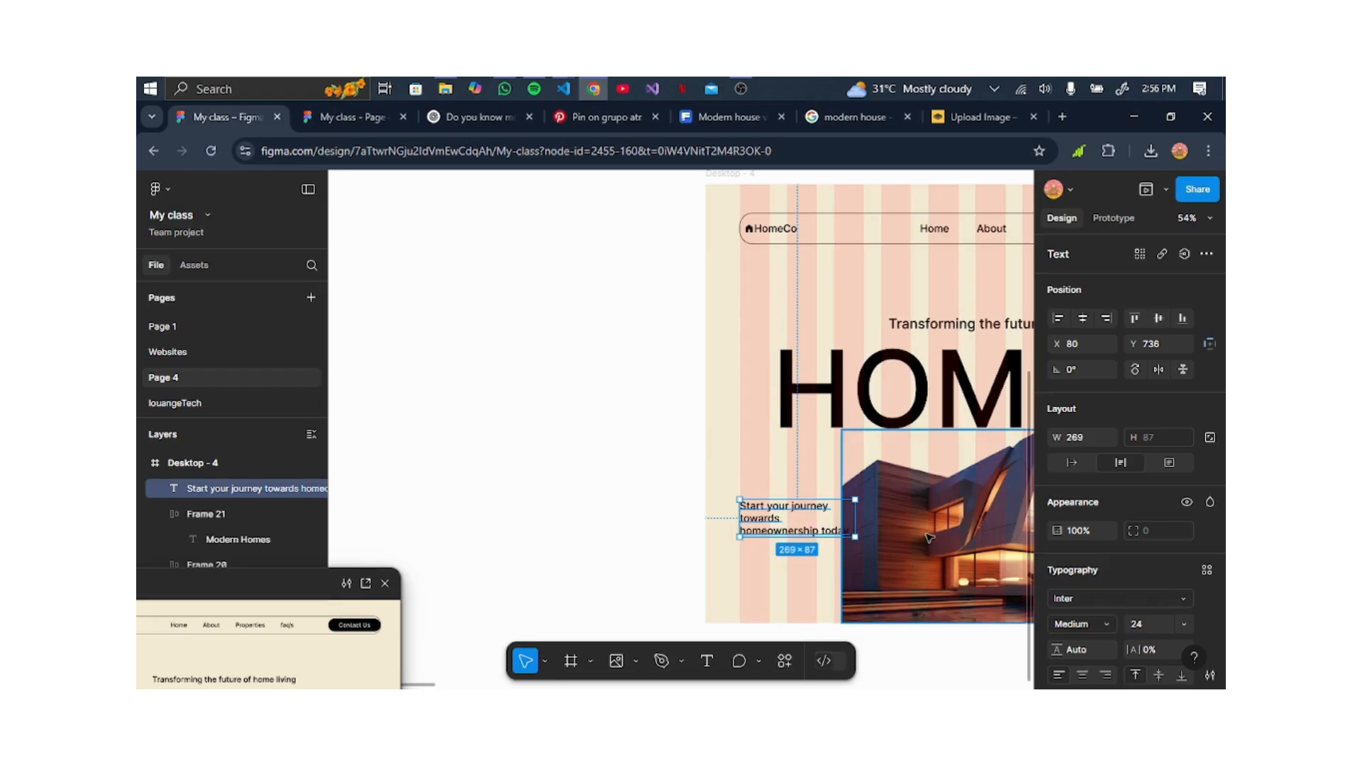
# Scale the house image down to about 731 × 410 and centre it along the frame's lower edge, at about X 354, Y 612.
pyautogui.hscroll(5, 929, 537)
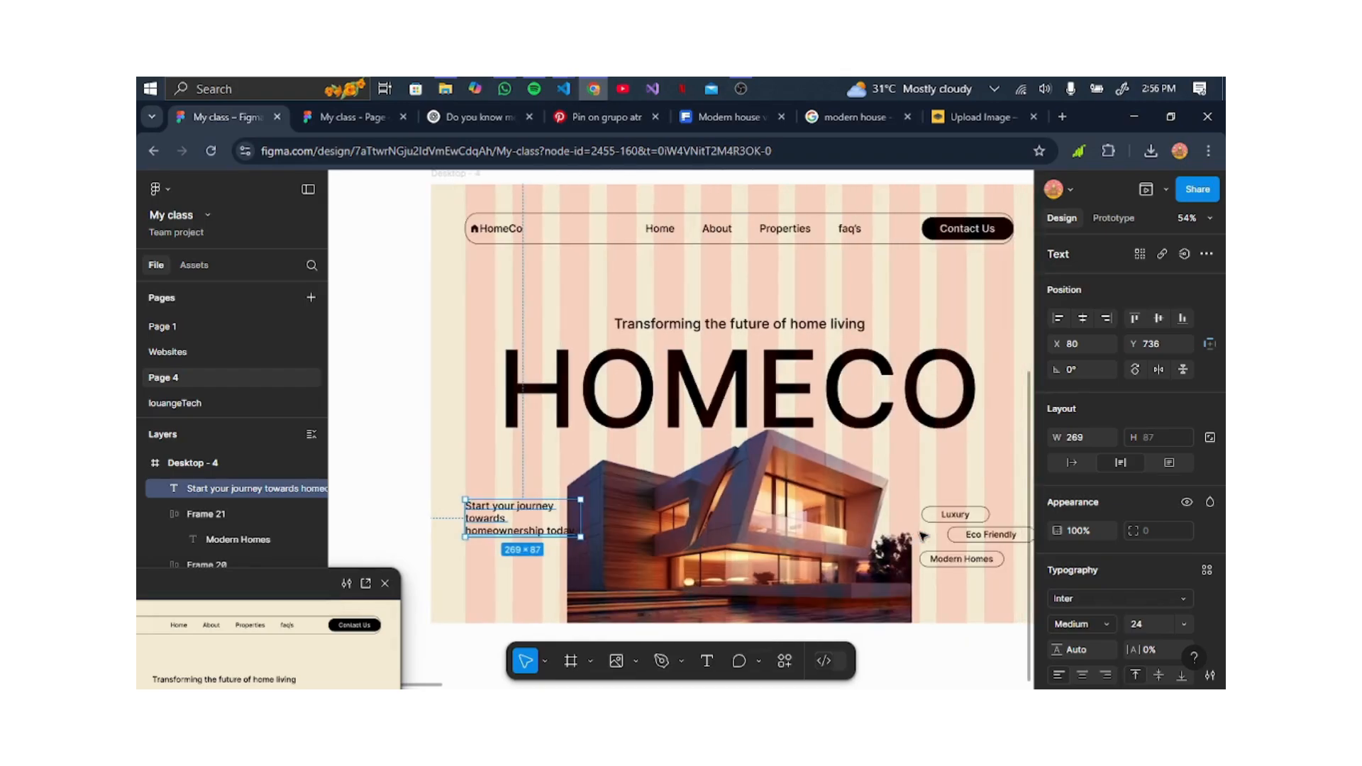
pyautogui.hscroll(2, 922, 537)
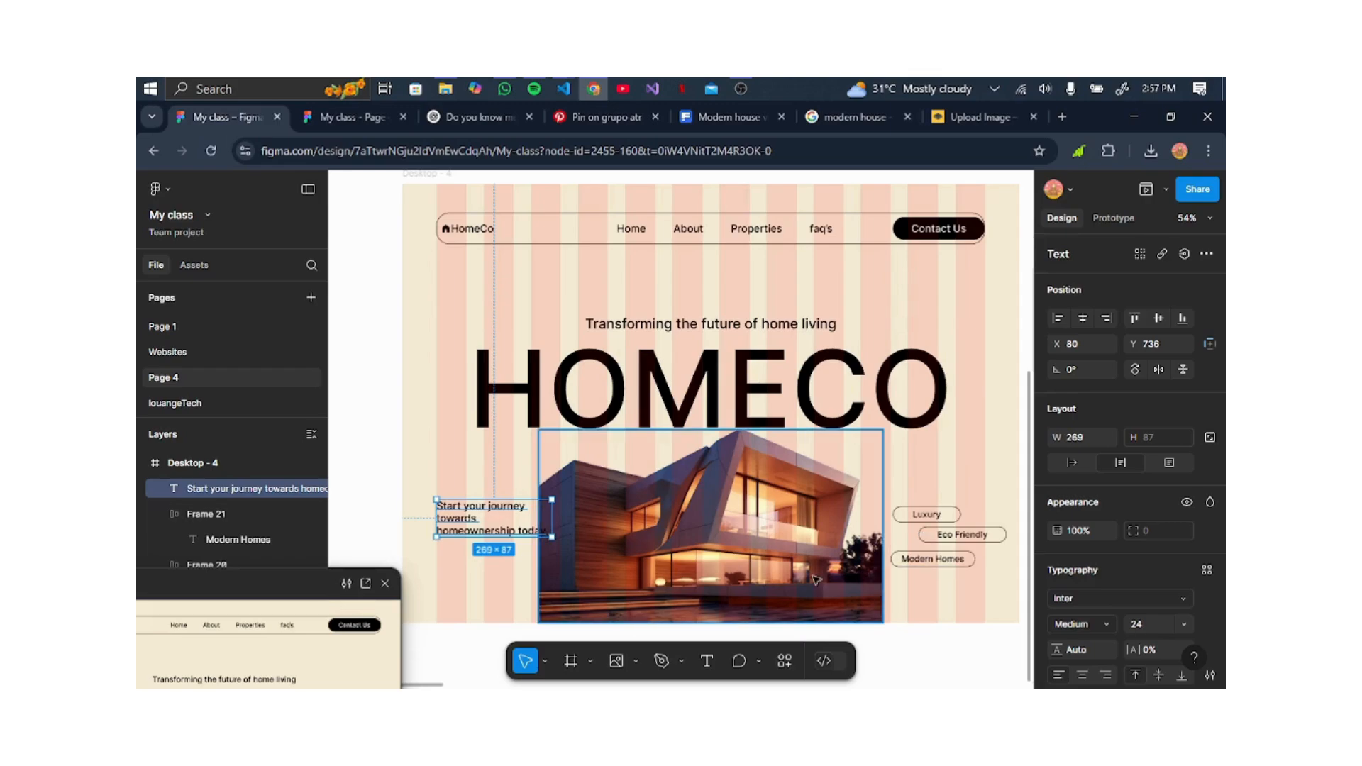
pyautogui.click(789, 578)
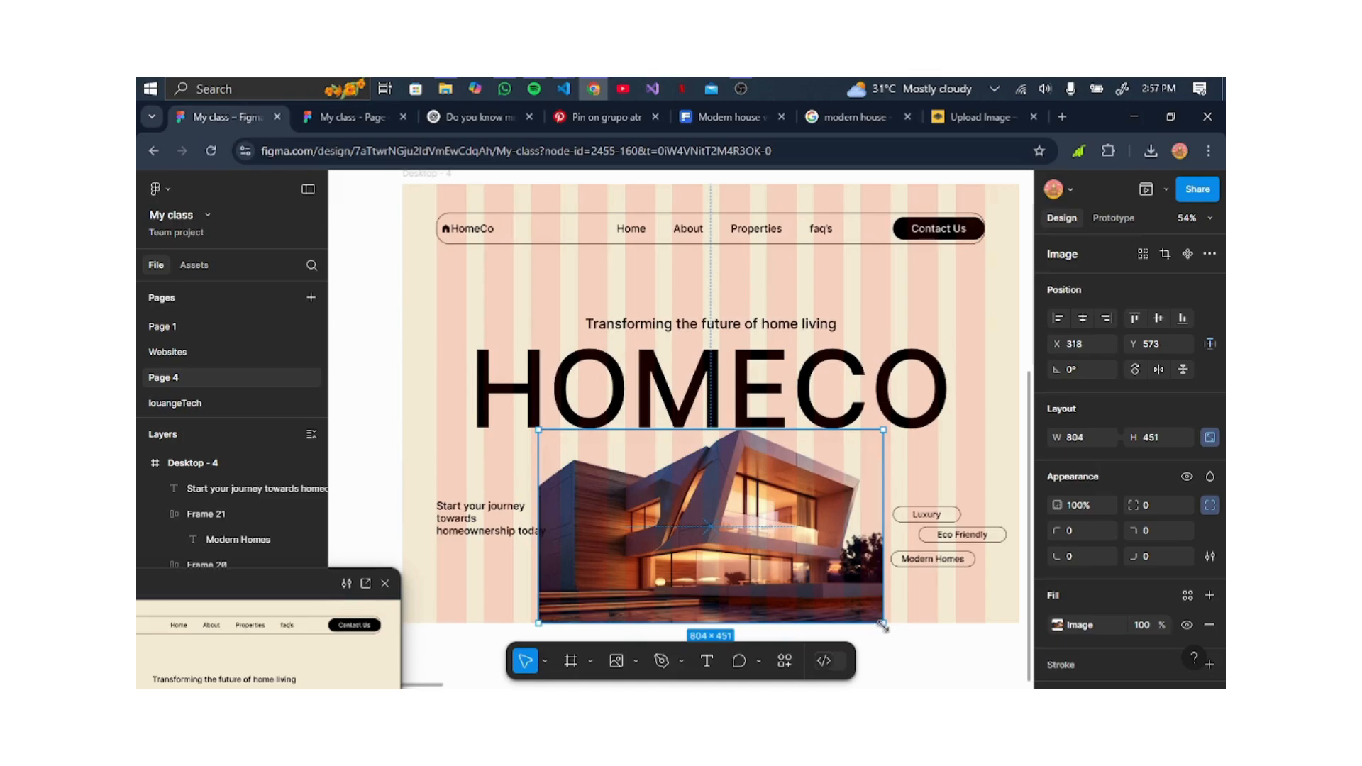
pyautogui.moveTo(875, 617); pyautogui.dragTo(852, 604)
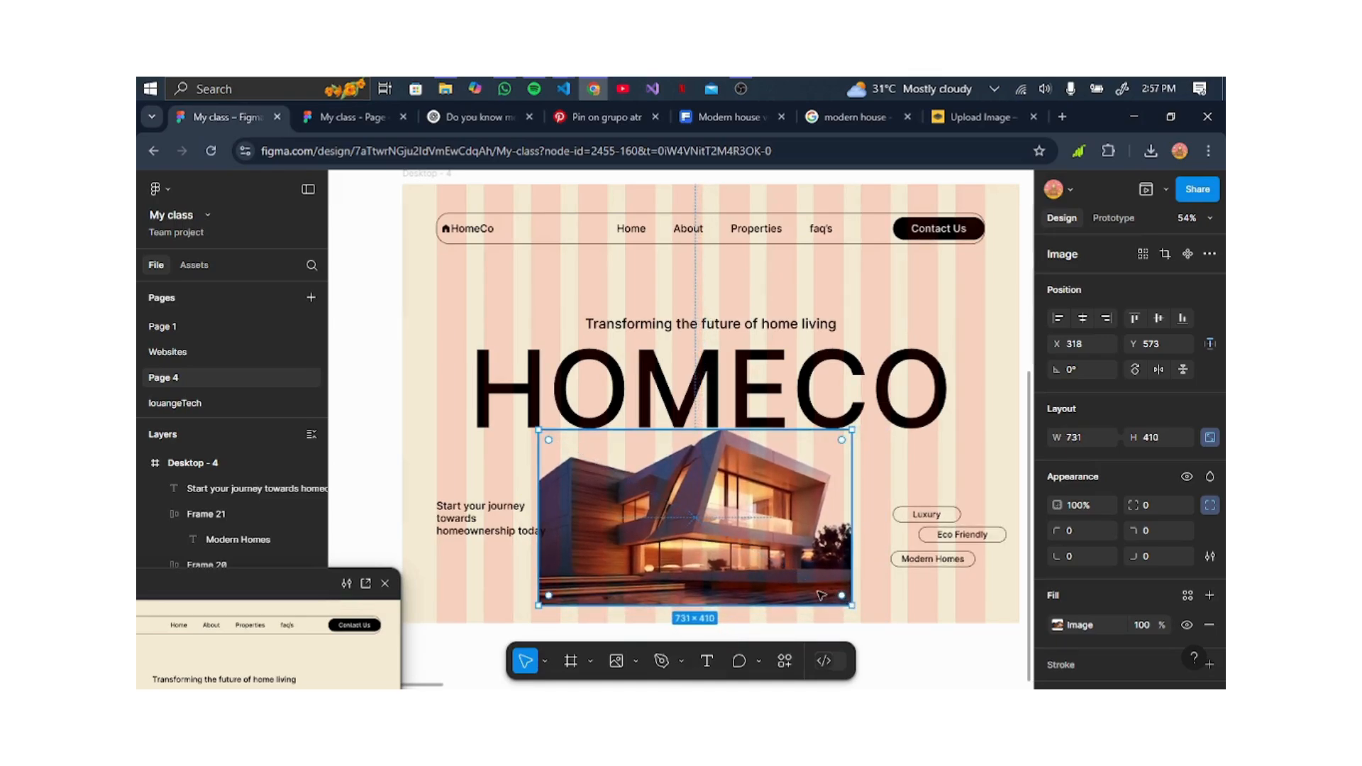
pyautogui.moveTo(738, 548); pyautogui.dragTo(740, 560)
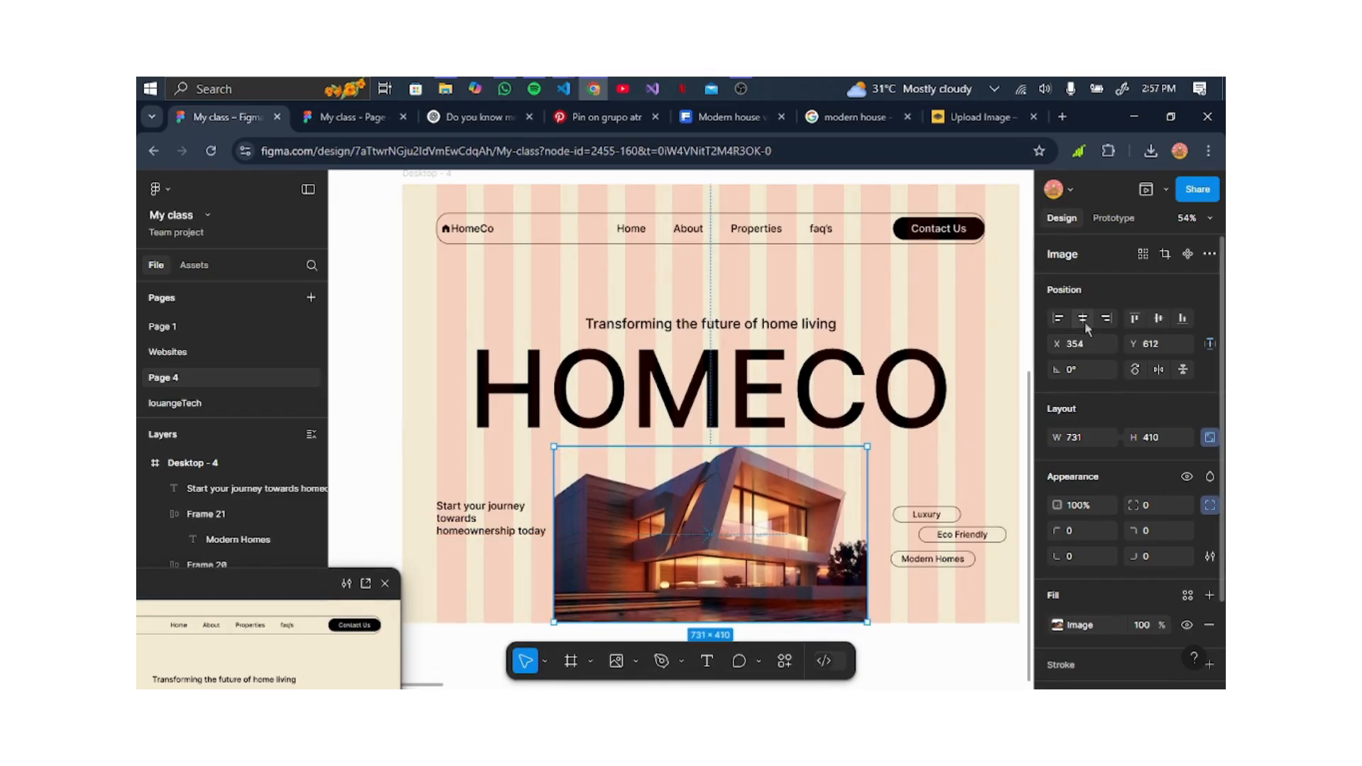
# Move the HOMECO heading down to Y 346, closer to the house image.
pyautogui.click(775, 384)
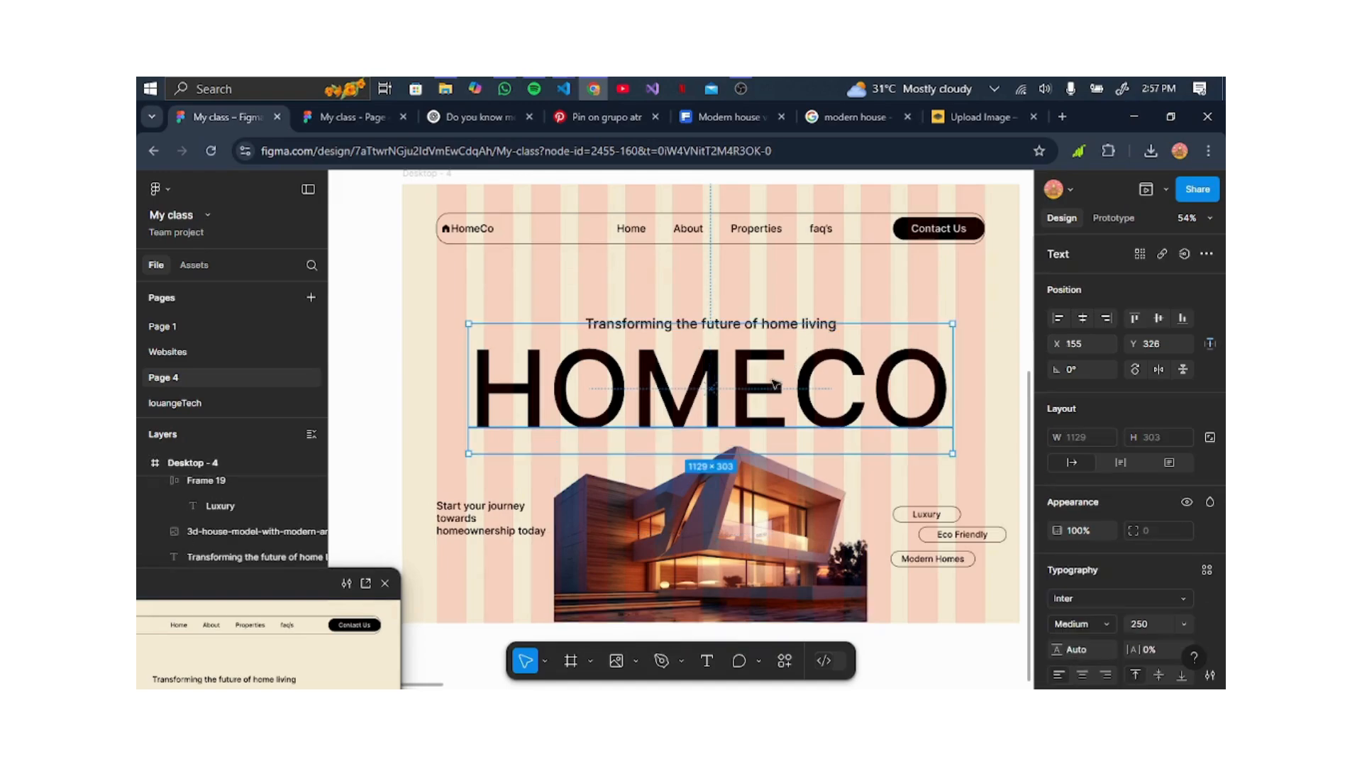
pyautogui.press('Down')
pyautogui.press('Down')
pyautogui.press('Down')
pyautogui.press('Down')
pyautogui.press('Down')
pyautogui.press('Down')
pyautogui.press('Down')
pyautogui.press('Down')
pyautogui.press('Down')
pyautogui.press('Down')
pyautogui.press('Down')
pyautogui.press('Down')
pyautogui.press('Down')
pyautogui.press('Down')
pyautogui.press('Down')
pyautogui.press('Down')
pyautogui.press('Down')
pyautogui.press('Down')
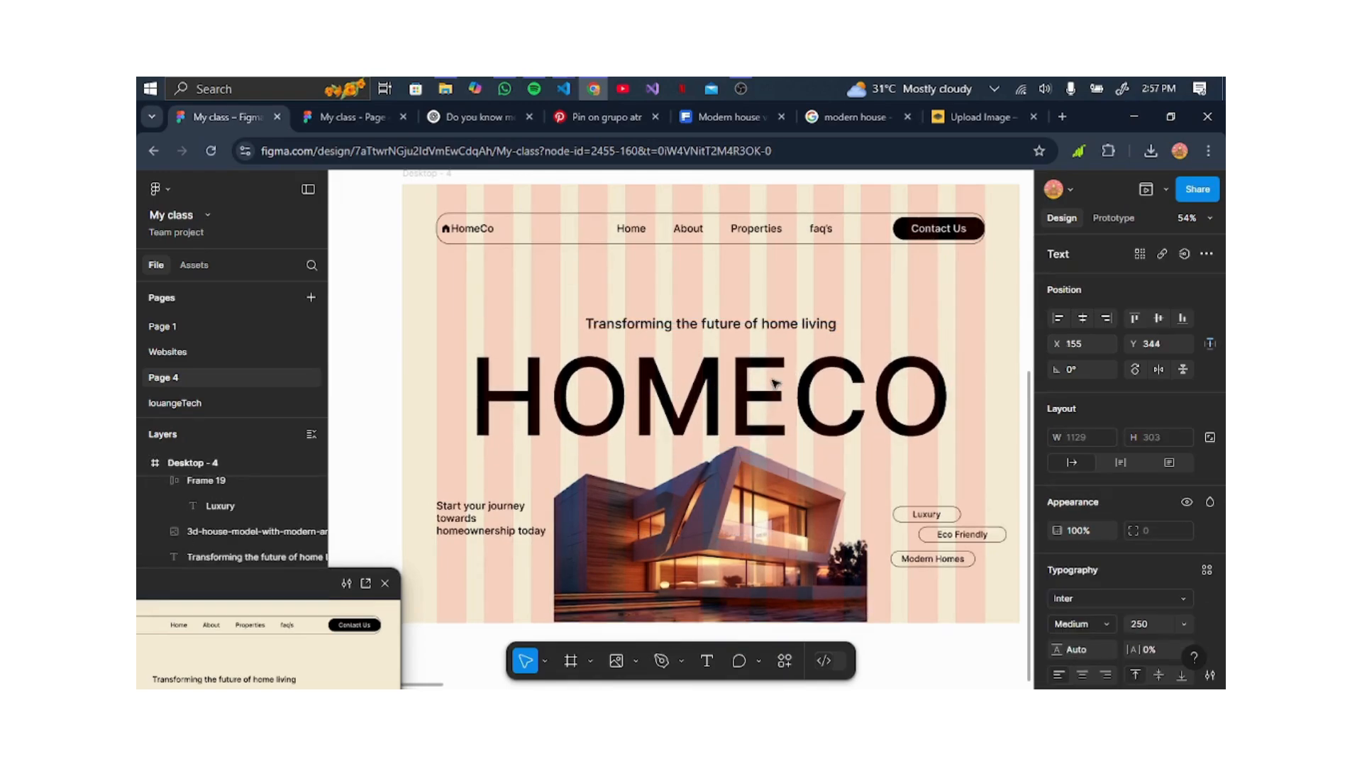
pyautogui.press('Down')
pyautogui.press('Down')
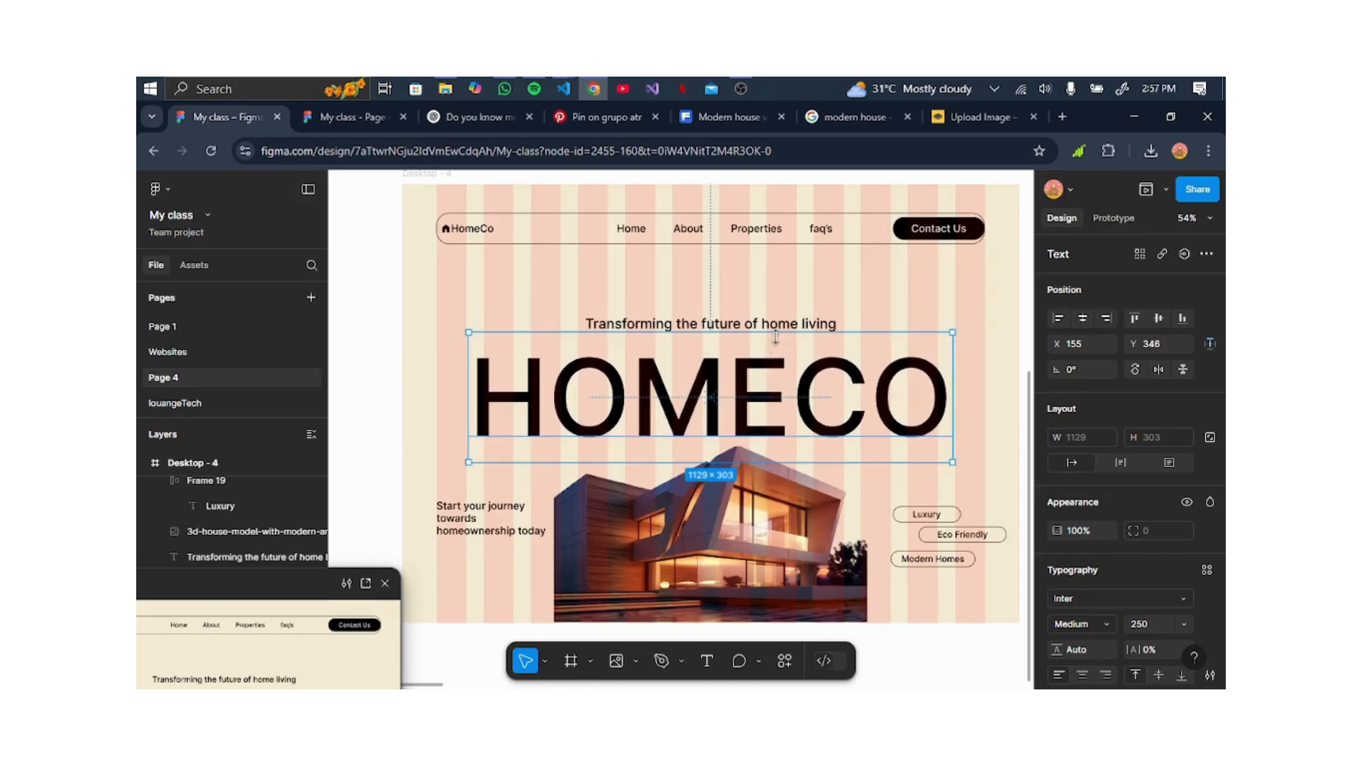
# Move the tagline "Transforming the future of home living" down to Y 337, just above the heading.
pyautogui.moveTo(779, 327); pyautogui.dragTo(781, 326)
pyautogui.press('Down')
pyautogui.press('Down')
pyautogui.press('Down')
pyautogui.press('Down')
pyautogui.press('Down')
pyautogui.press('Down')
pyautogui.press('Down')
pyautogui.press('Down')
pyautogui.press('Down')
pyautogui.press('Down')
pyautogui.press('Down')
pyautogui.press('Down')
pyautogui.press('Down')
pyautogui.press('Down')
pyautogui.press('Down')
pyautogui.press('Down')
pyautogui.press('Down')
pyautogui.press('Down')
pyautogui.press('Down')
pyautogui.press('Down')
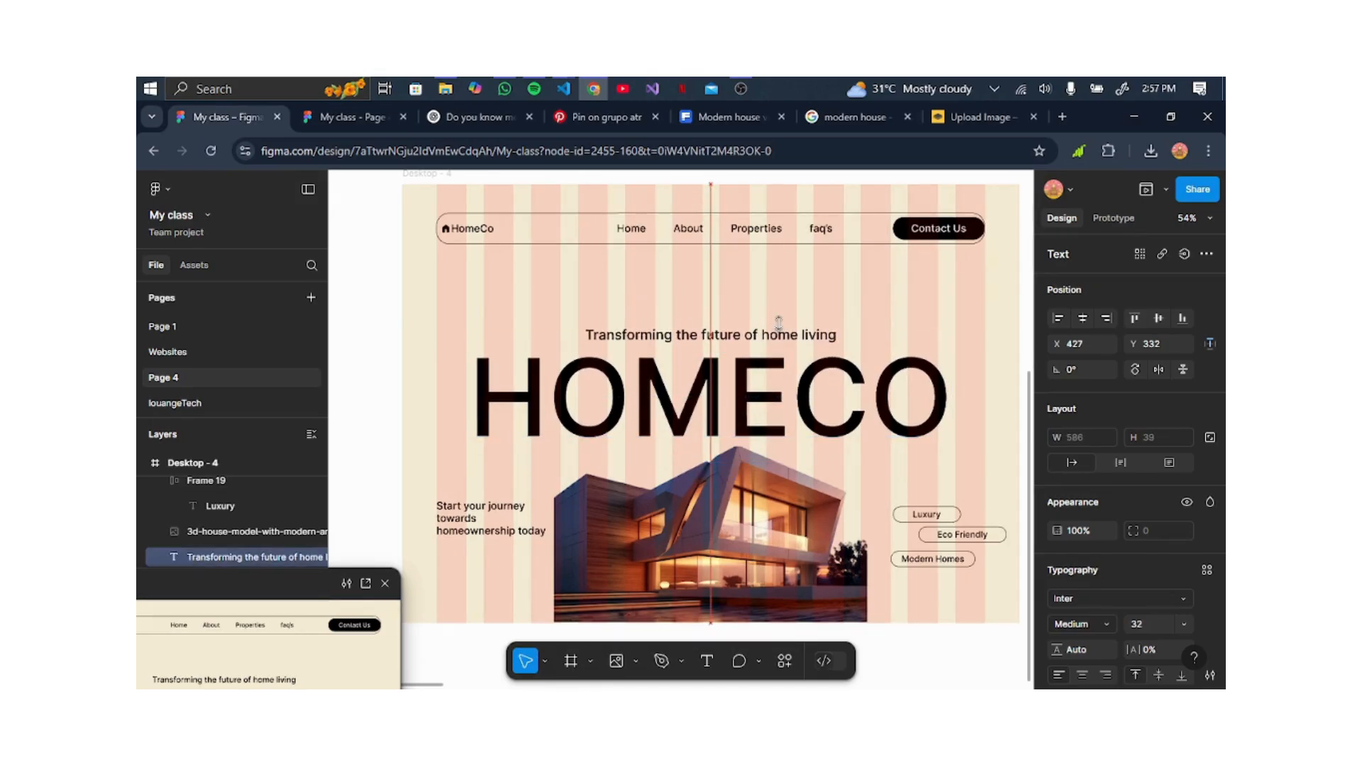
pyautogui.press('Down')
pyautogui.press('Down')
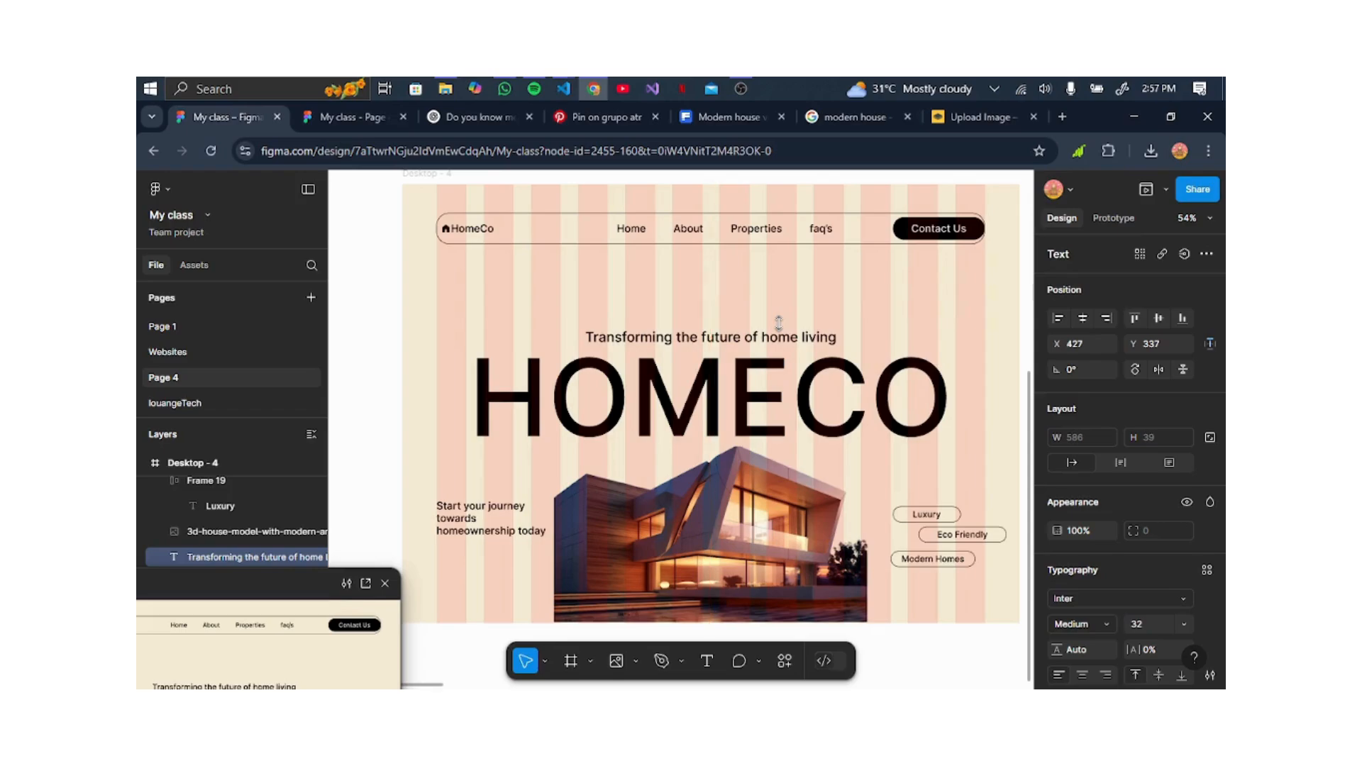
# Add the text "Get Started" below the "Start your journey" text at about X 146, Y 905, and wrap it in an auto layout frame.
pyautogui.click(494, 584)
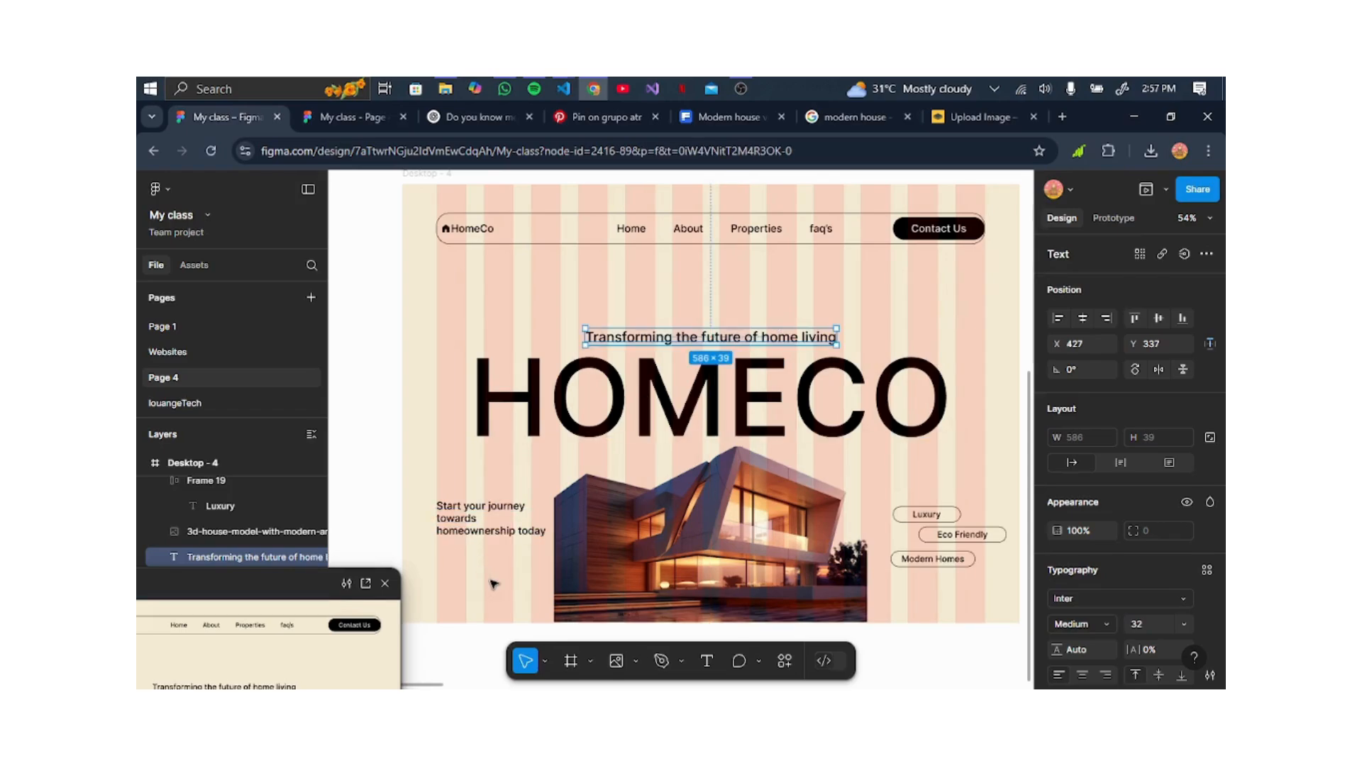
pyautogui.press('t')
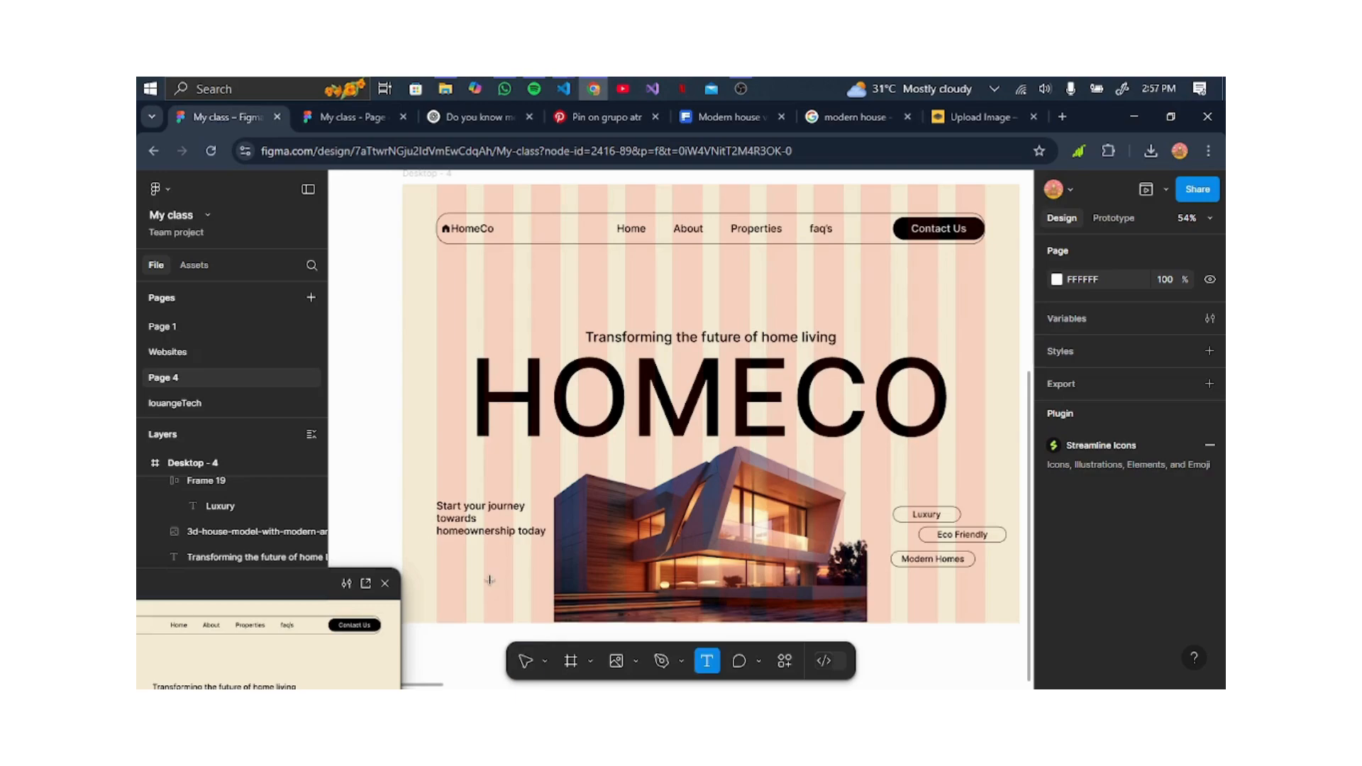
pyautogui.click(464, 572)
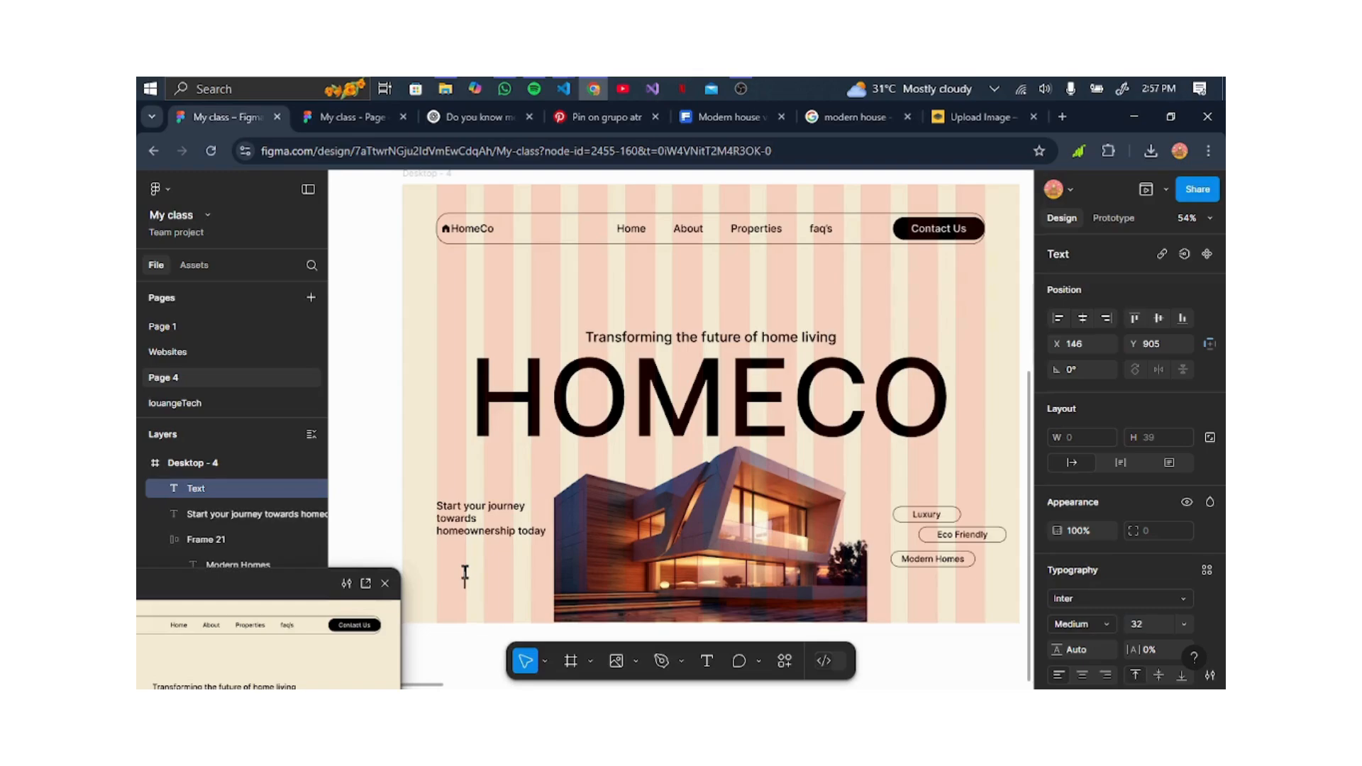
pyautogui.write('G')
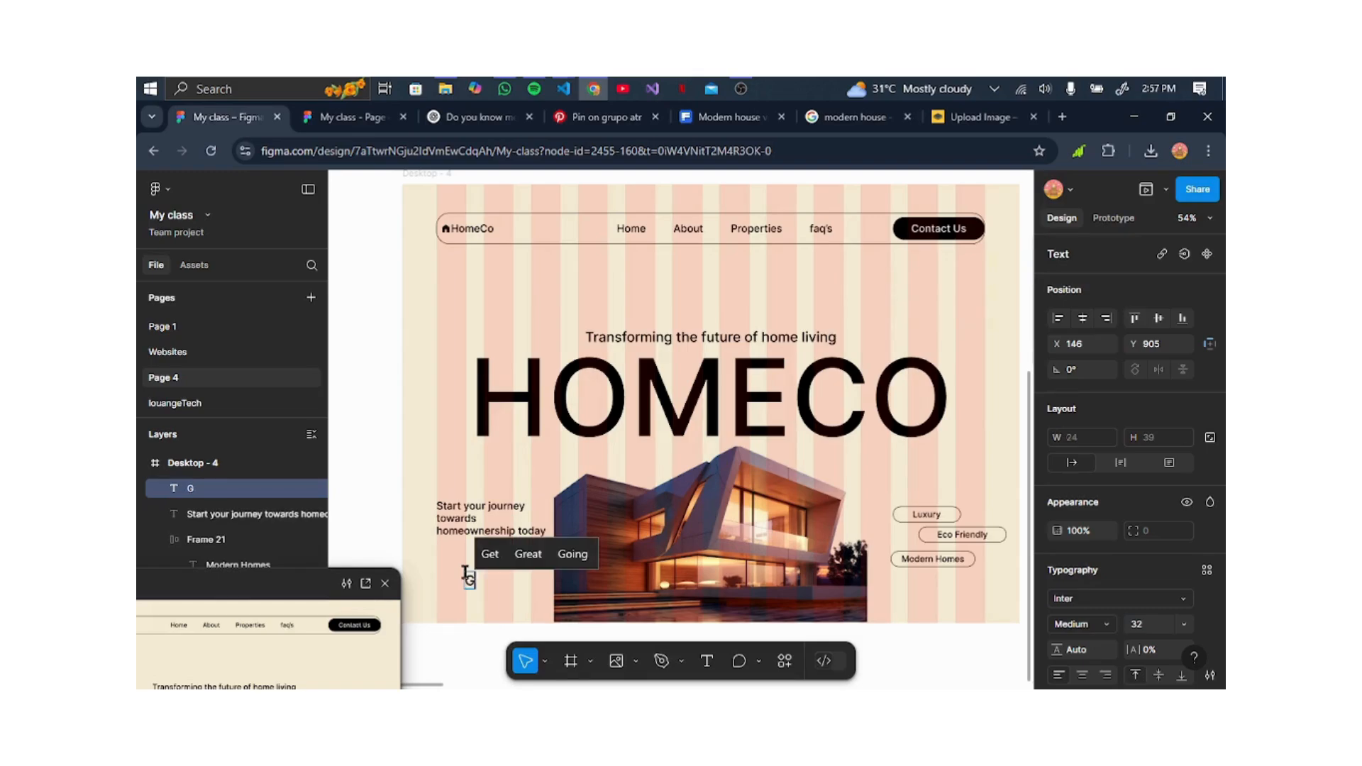
pyautogui.write('et')
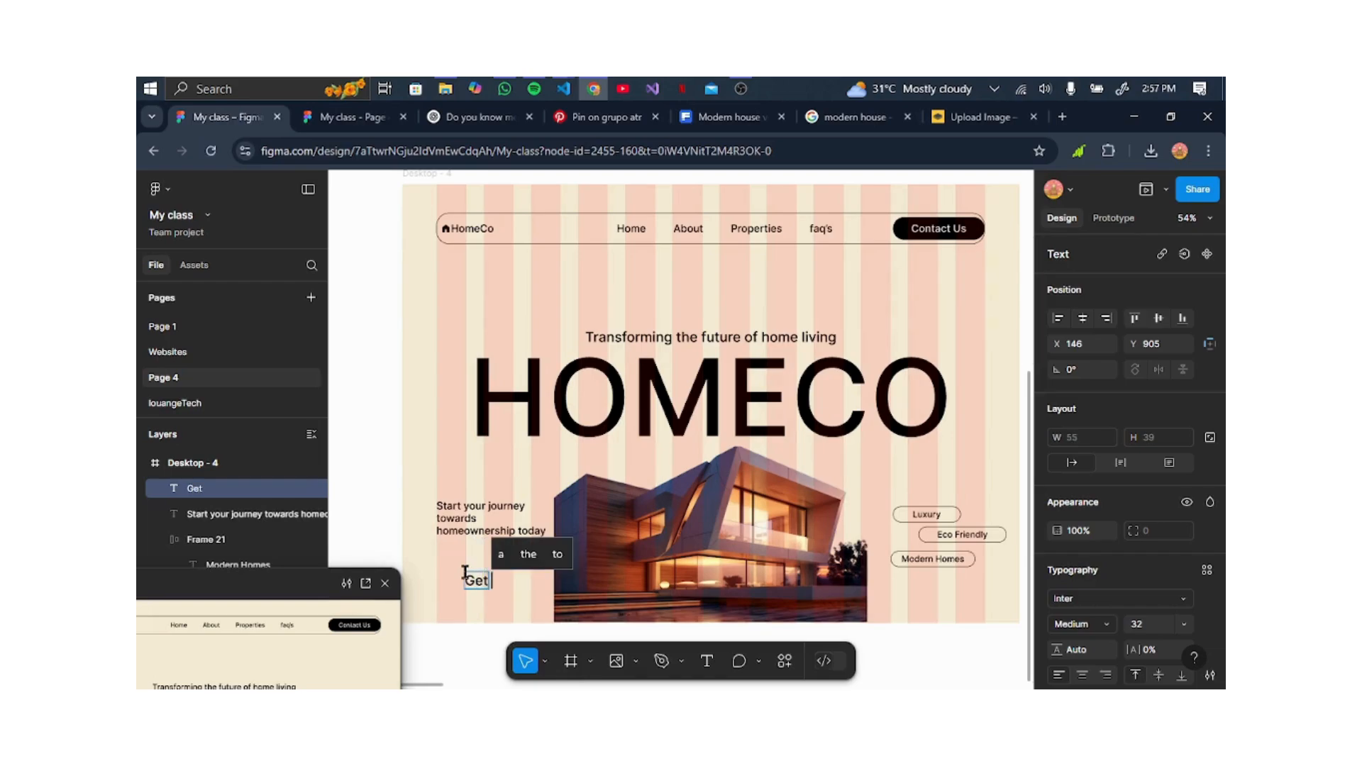
pyautogui.write(' Started')
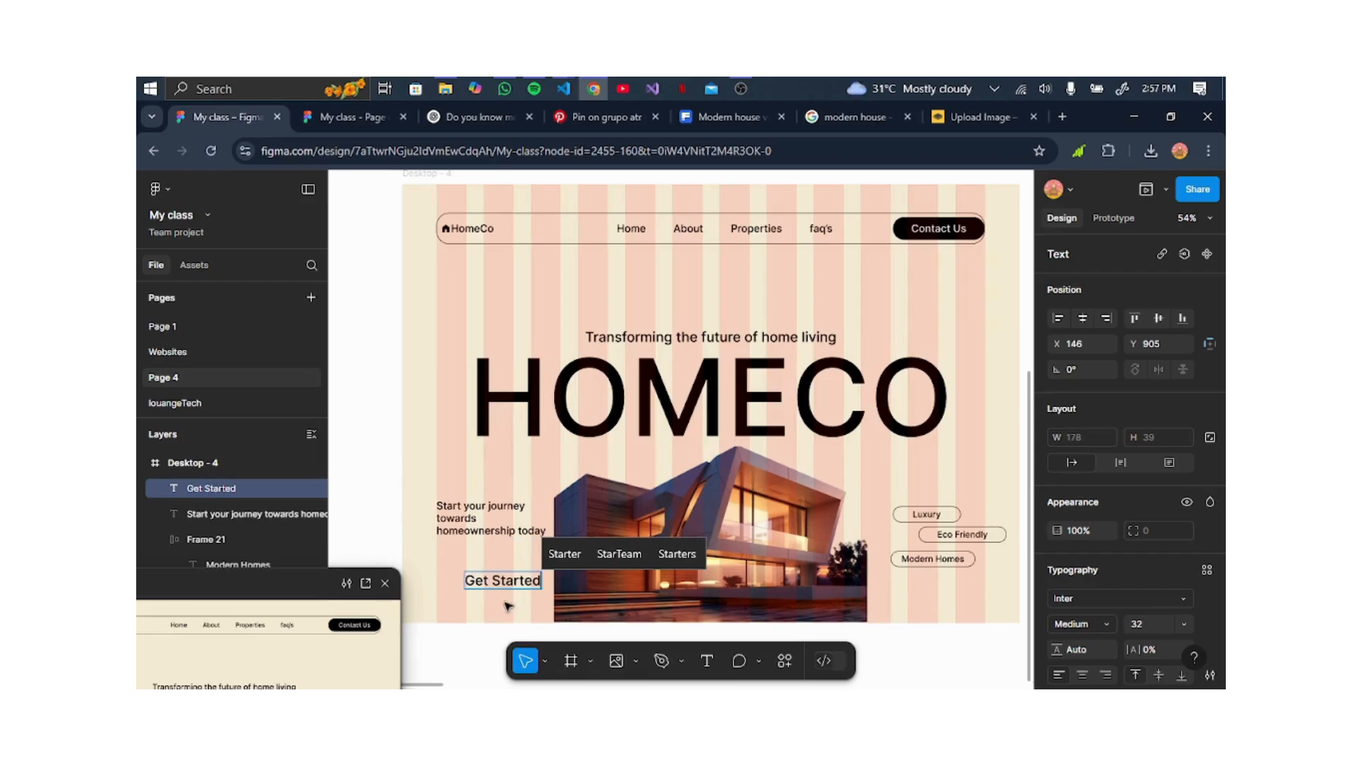
pyautogui.press('Escape')
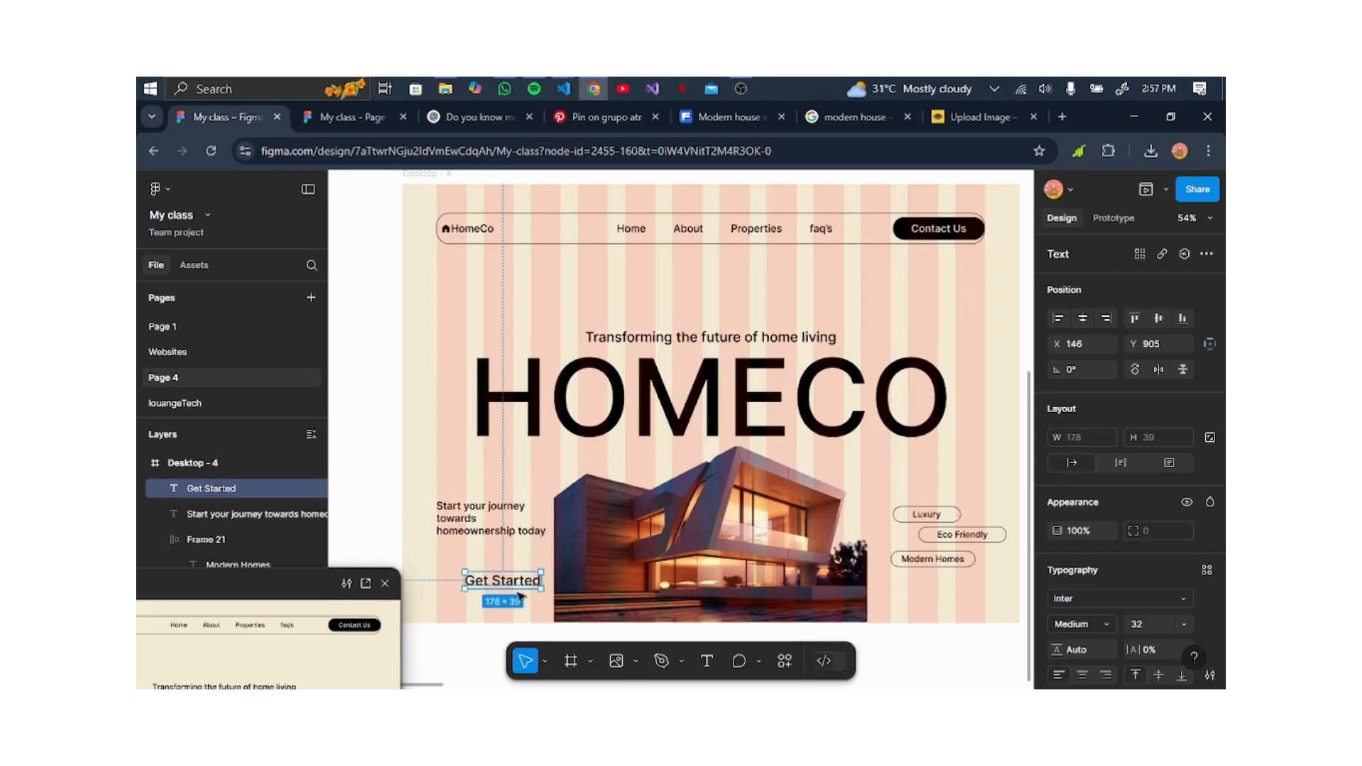
pyautogui.hotkey('shift', 'a')
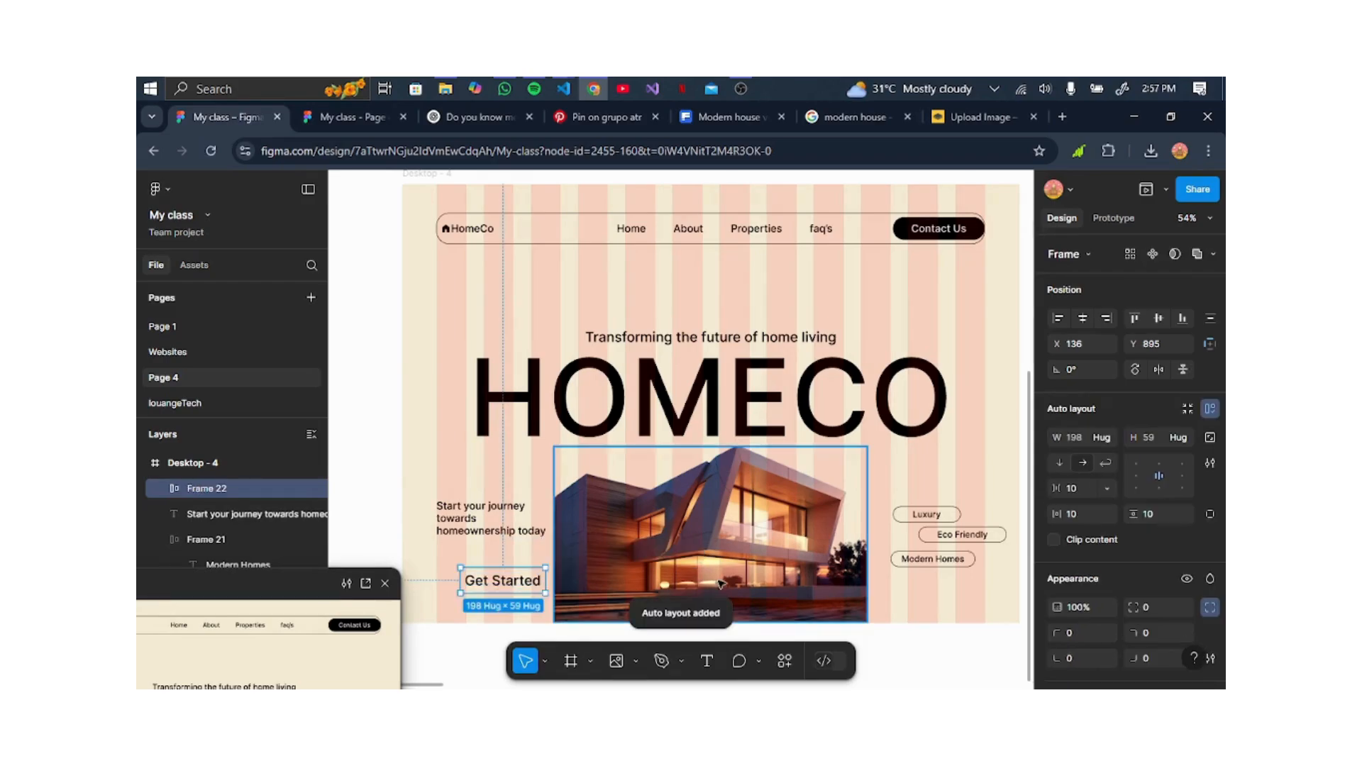
# Delete the plain "Get Started" auto layout frame below the "Start your journey" text.
pyautogui.scroll(-2, 1122, 593)
pyautogui.scroll(-2, 1121, 593)
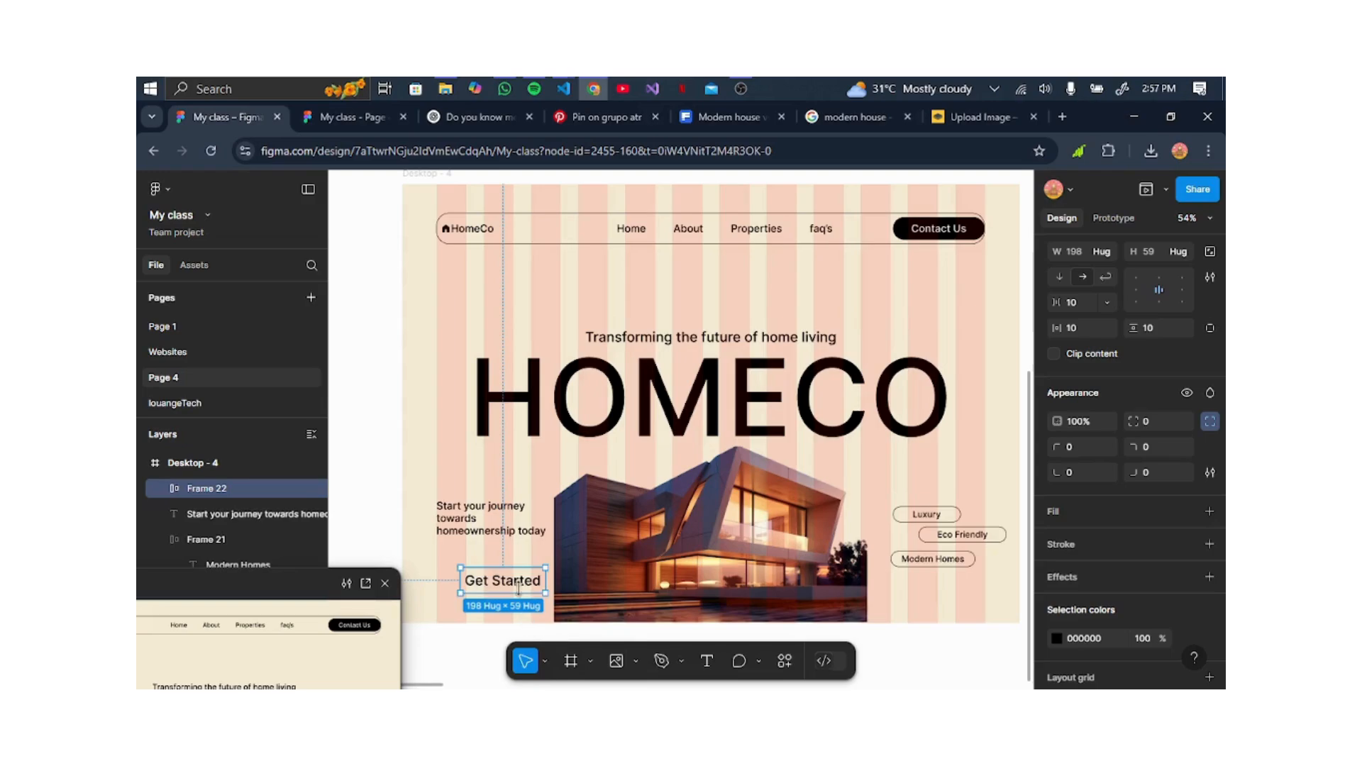
pyautogui.press('Delete')
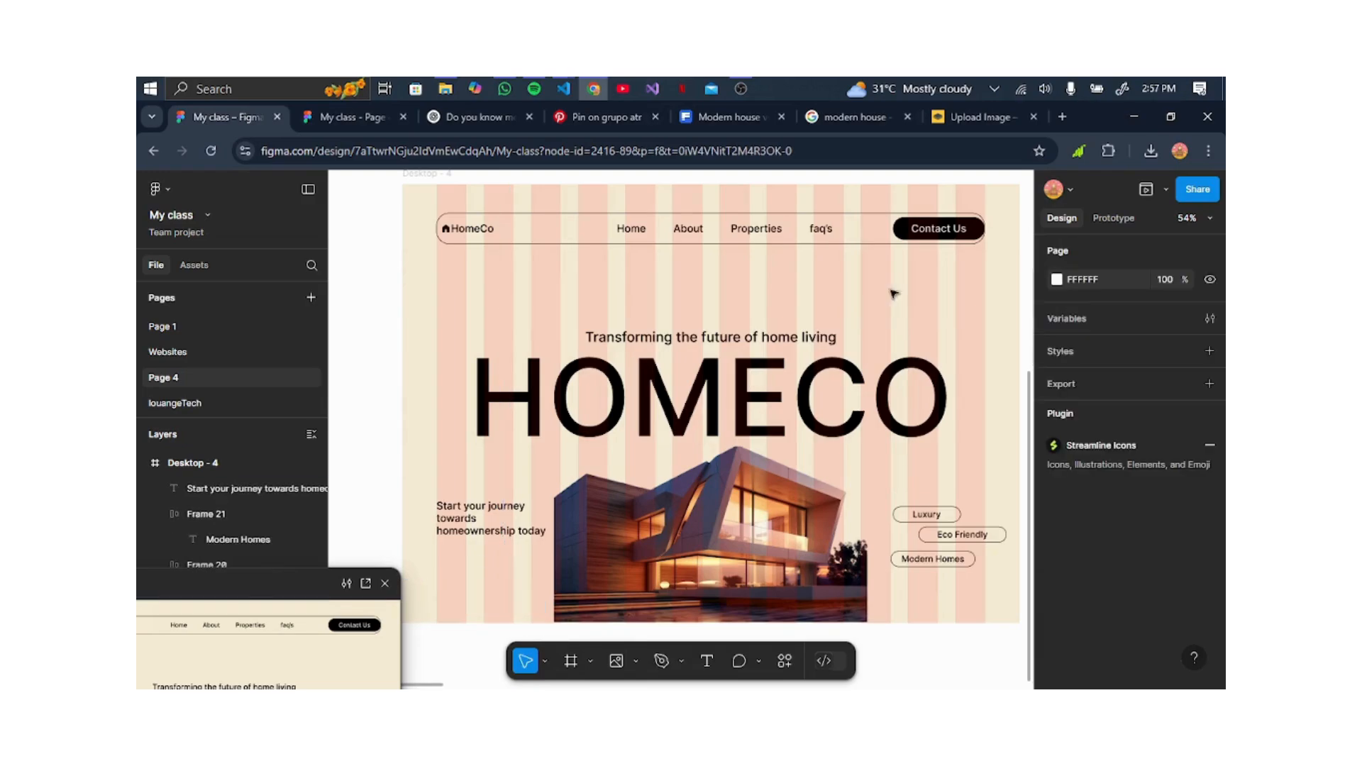
# Place a copy of the Contact Us button below the "Start your journey" text at X 80, Y 848, and relabel it "Get Started".
pyautogui.doubleClick(961, 227)
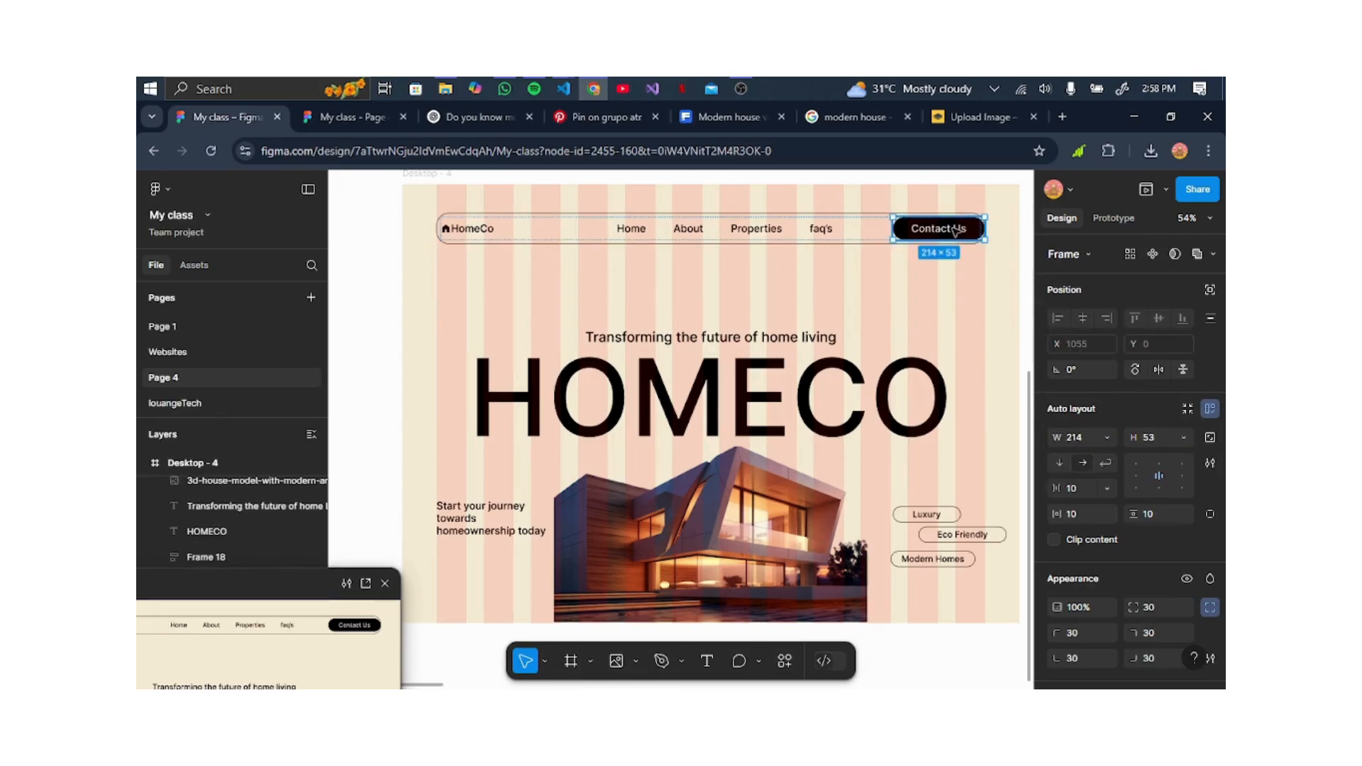
pyautogui.moveTo(956, 229); pyautogui.dragTo(503, 560)
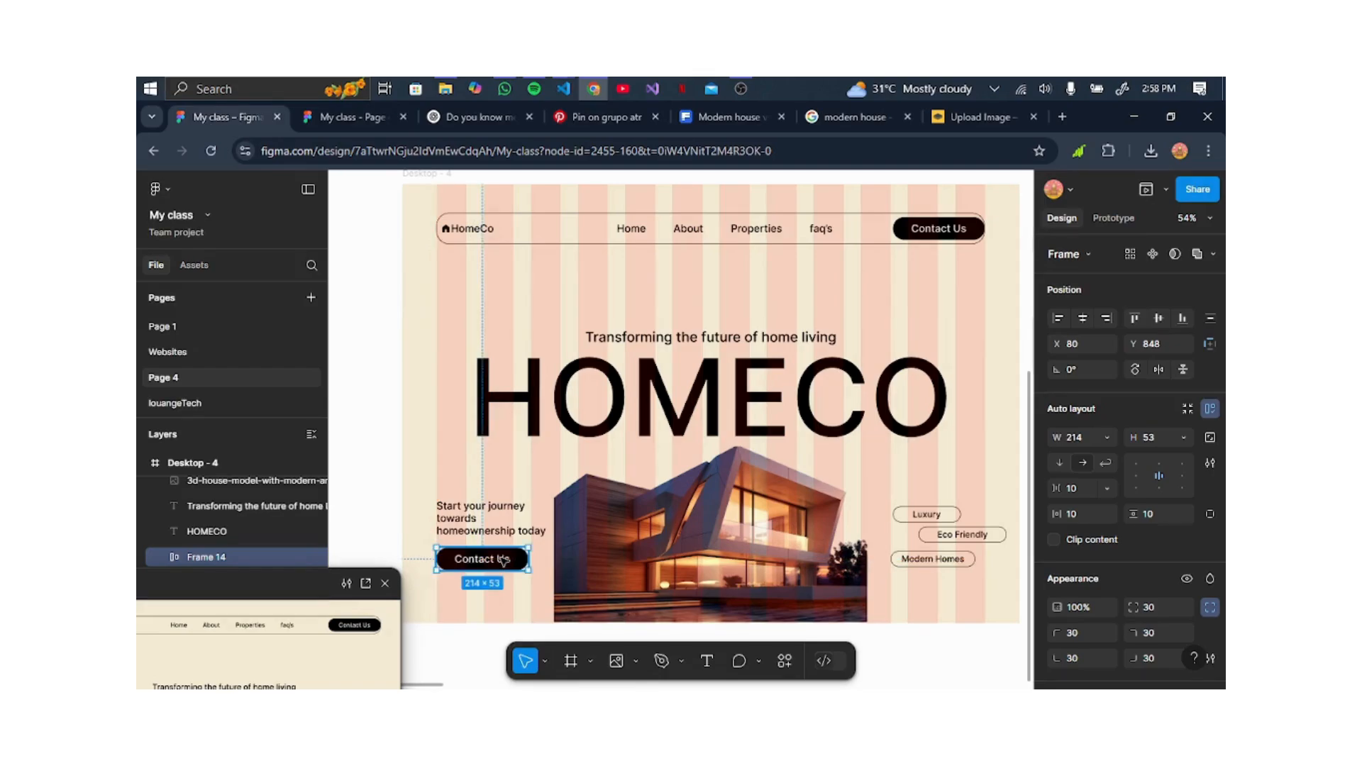
pyautogui.doubleClick(503, 561)
pyautogui.doubleClick(502, 560)
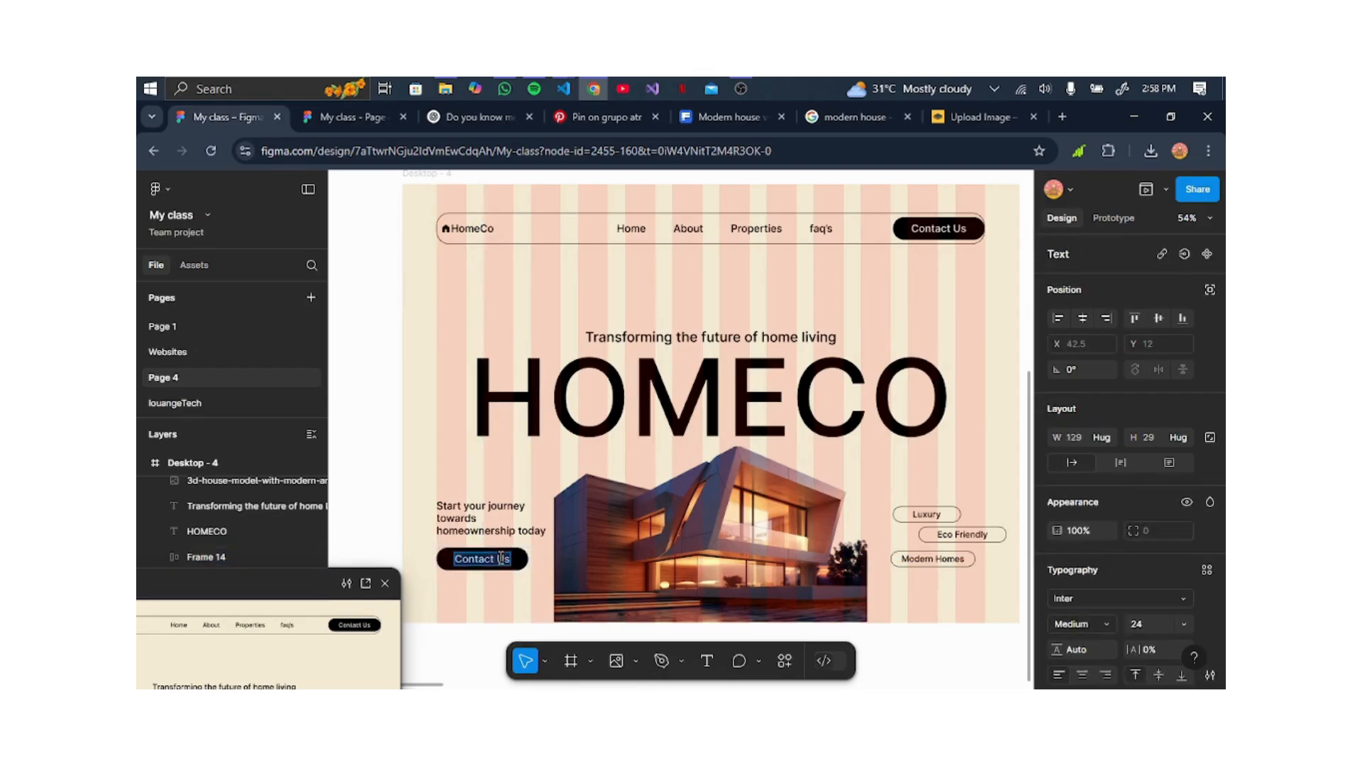
pyautogui.write('G')
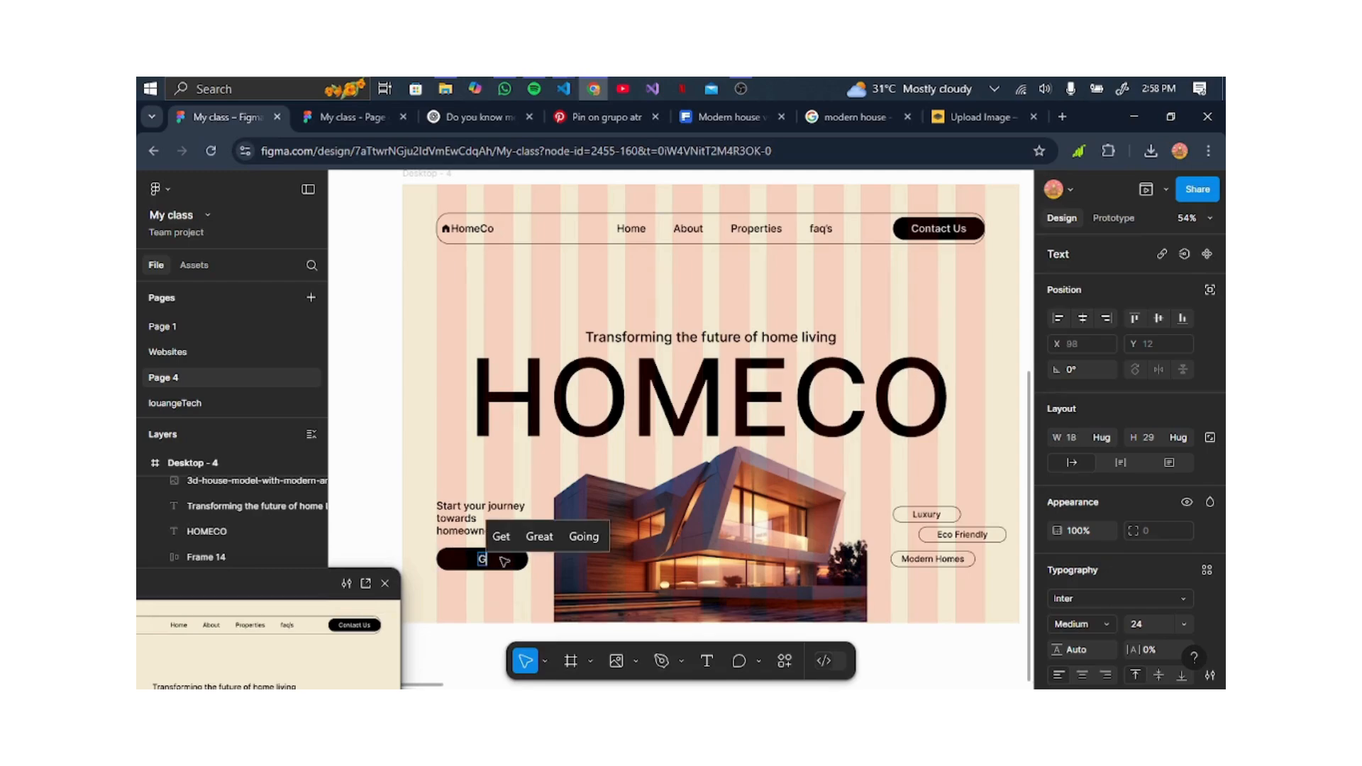
pyautogui.write('et S')
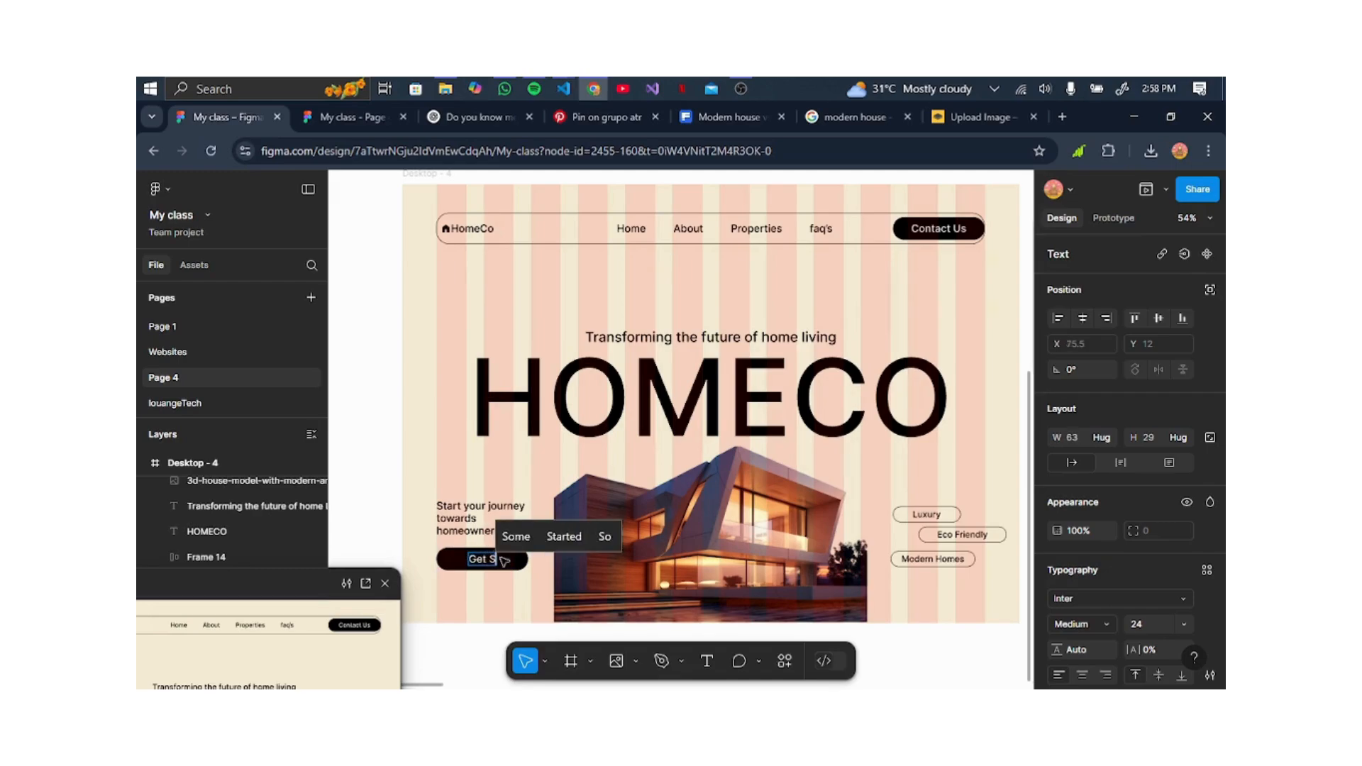
pyautogui.write('tarted')
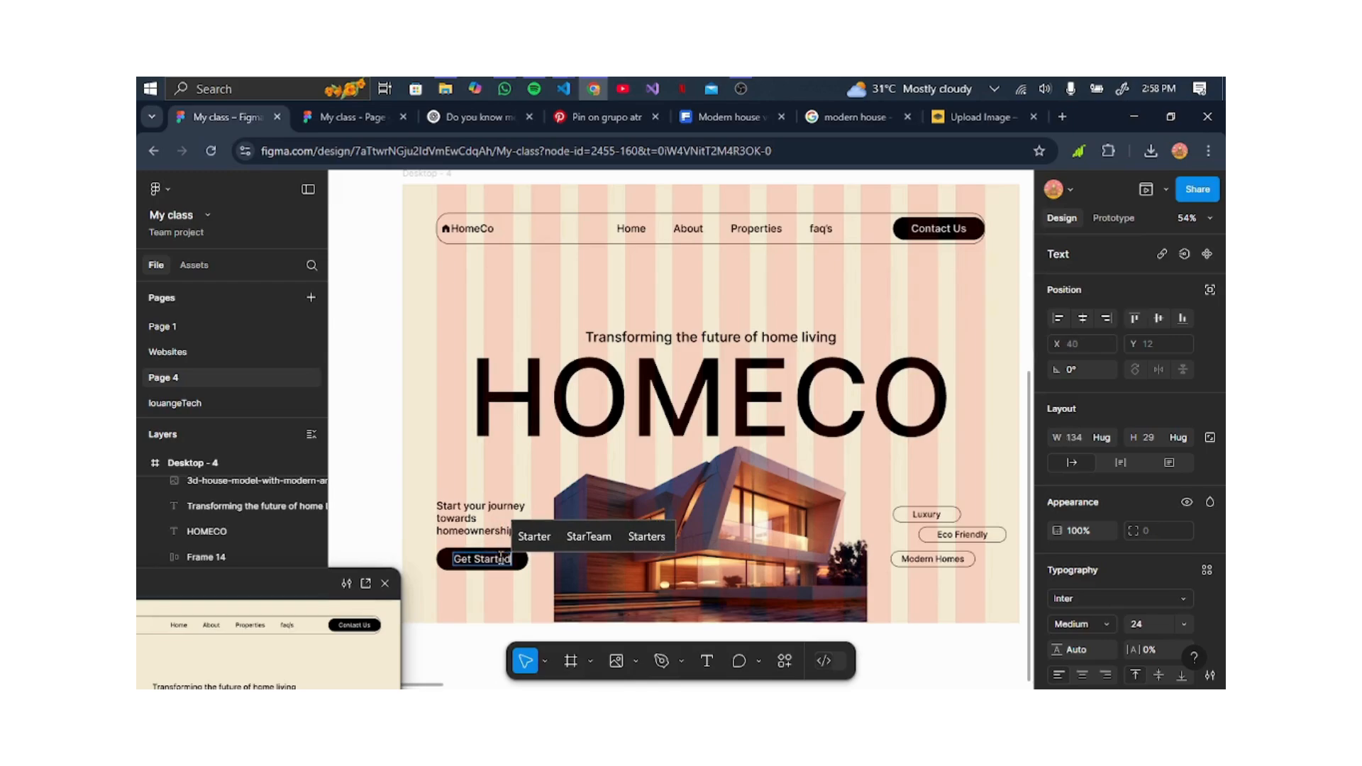
pyautogui.press('Escape')
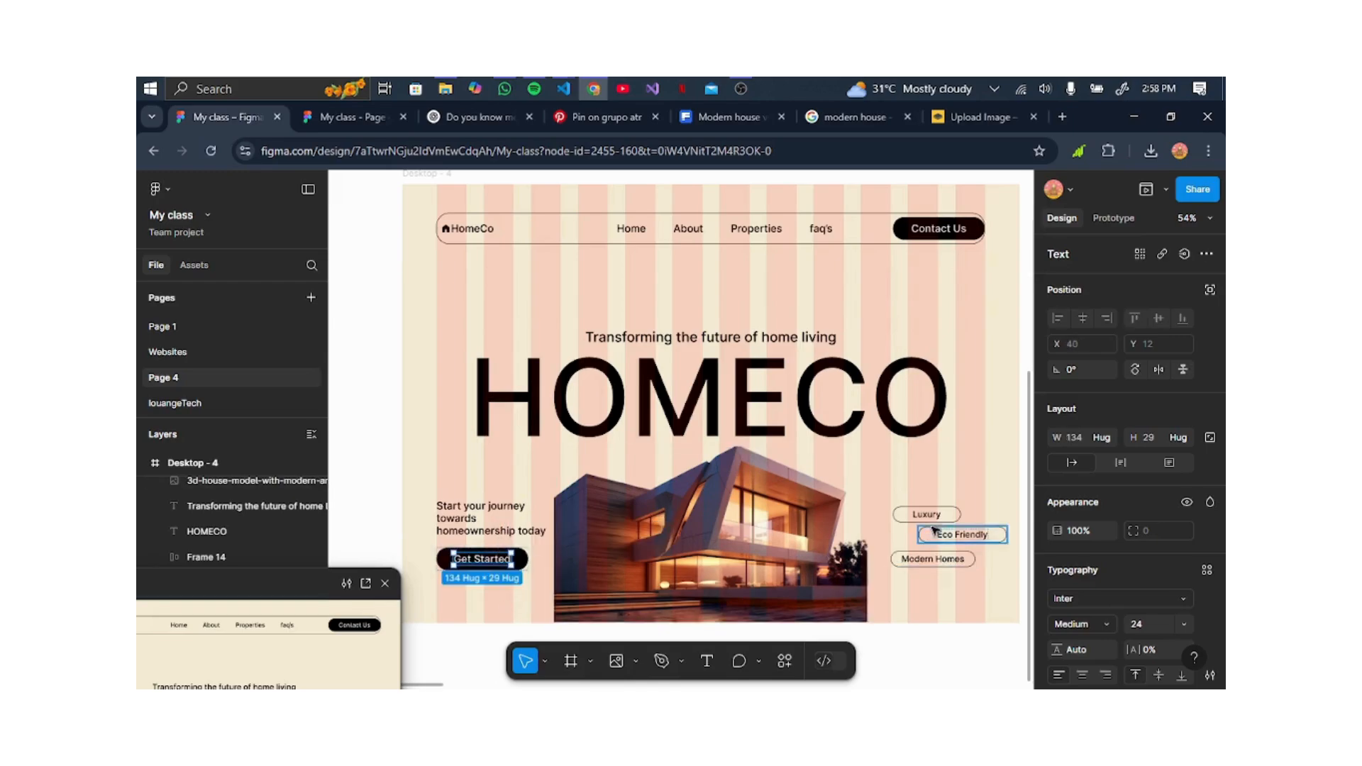
# Move the Luxury, Eco Friendly and Modern Homes tags closer to the house, with Modern Homes at X 1093, Y 855, and check the preview.
pyautogui.moveTo(942, 515); pyautogui.dragTo(931, 564)
pyautogui.click(964, 535)
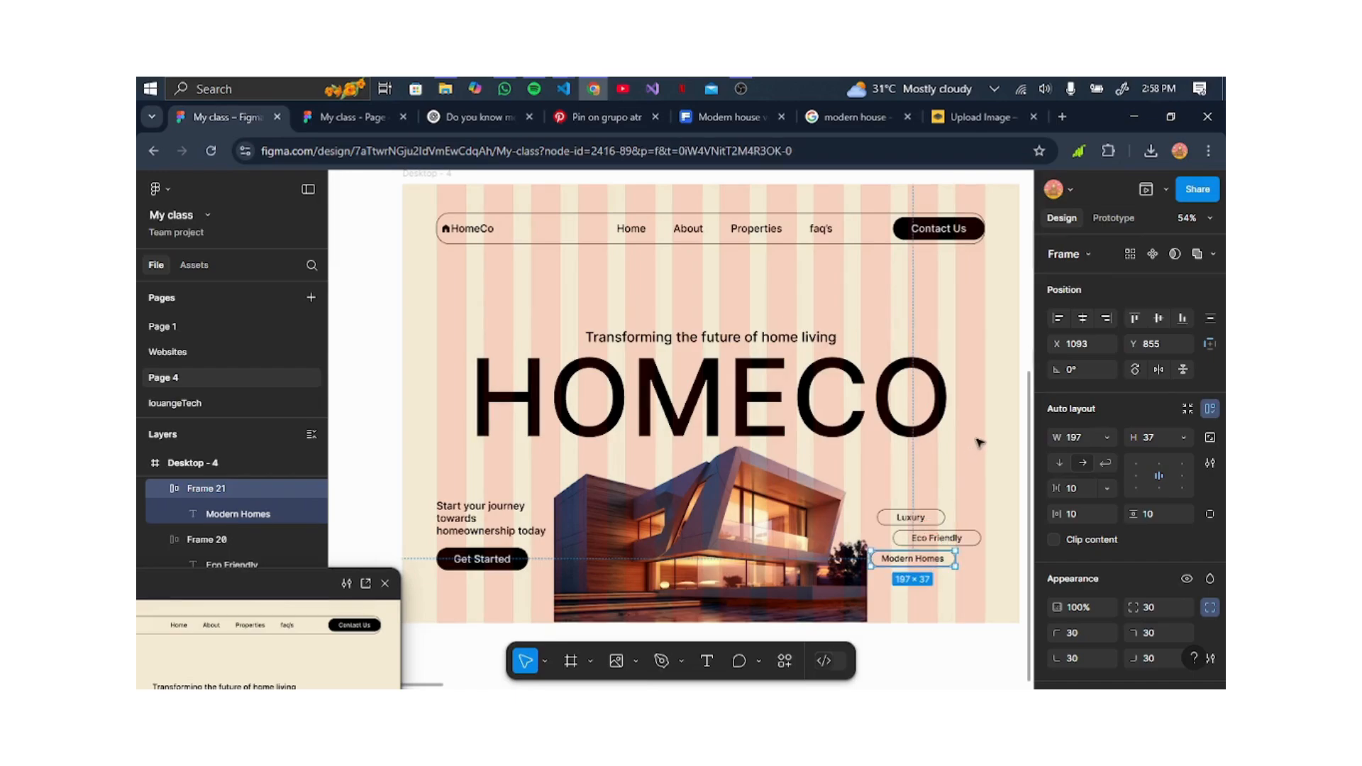
pyautogui.click(979, 444)
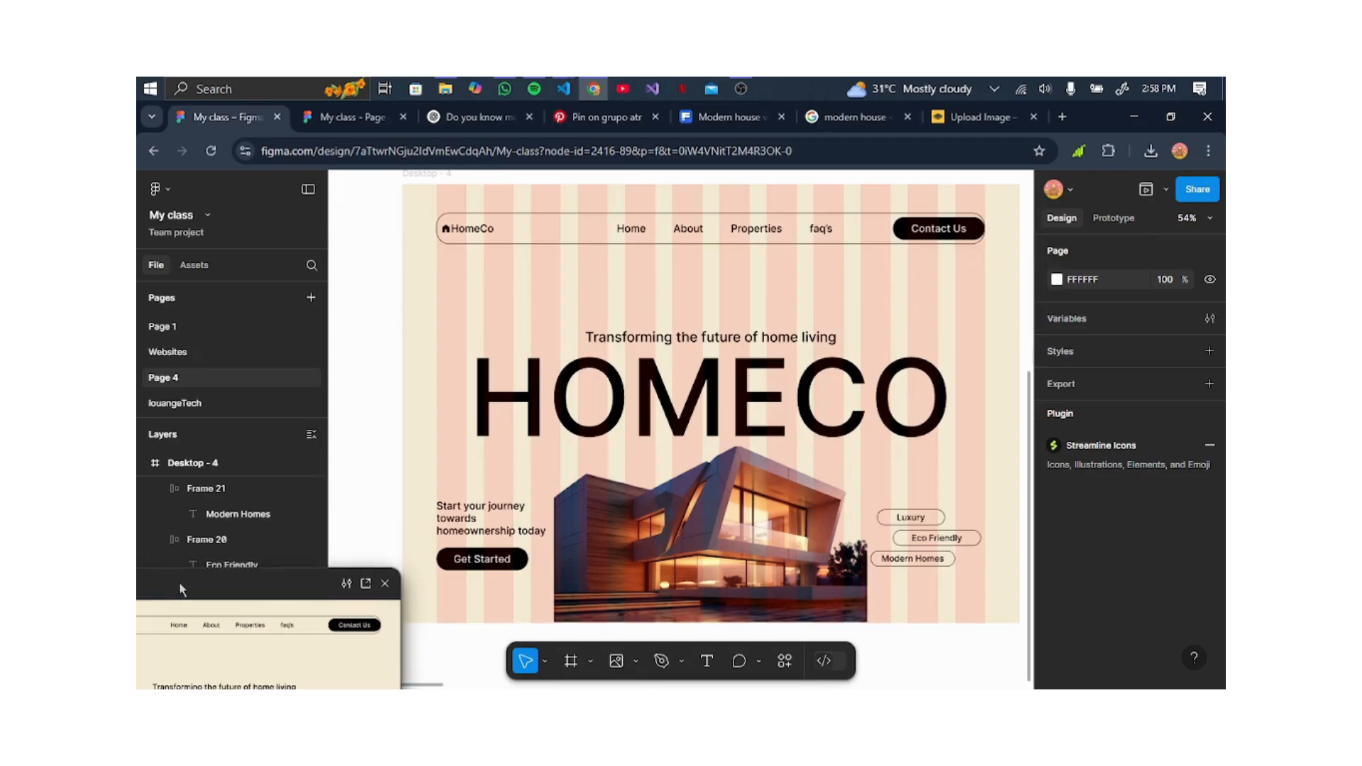
pyautogui.moveTo(179, 581); pyautogui.dragTo(438, 328)
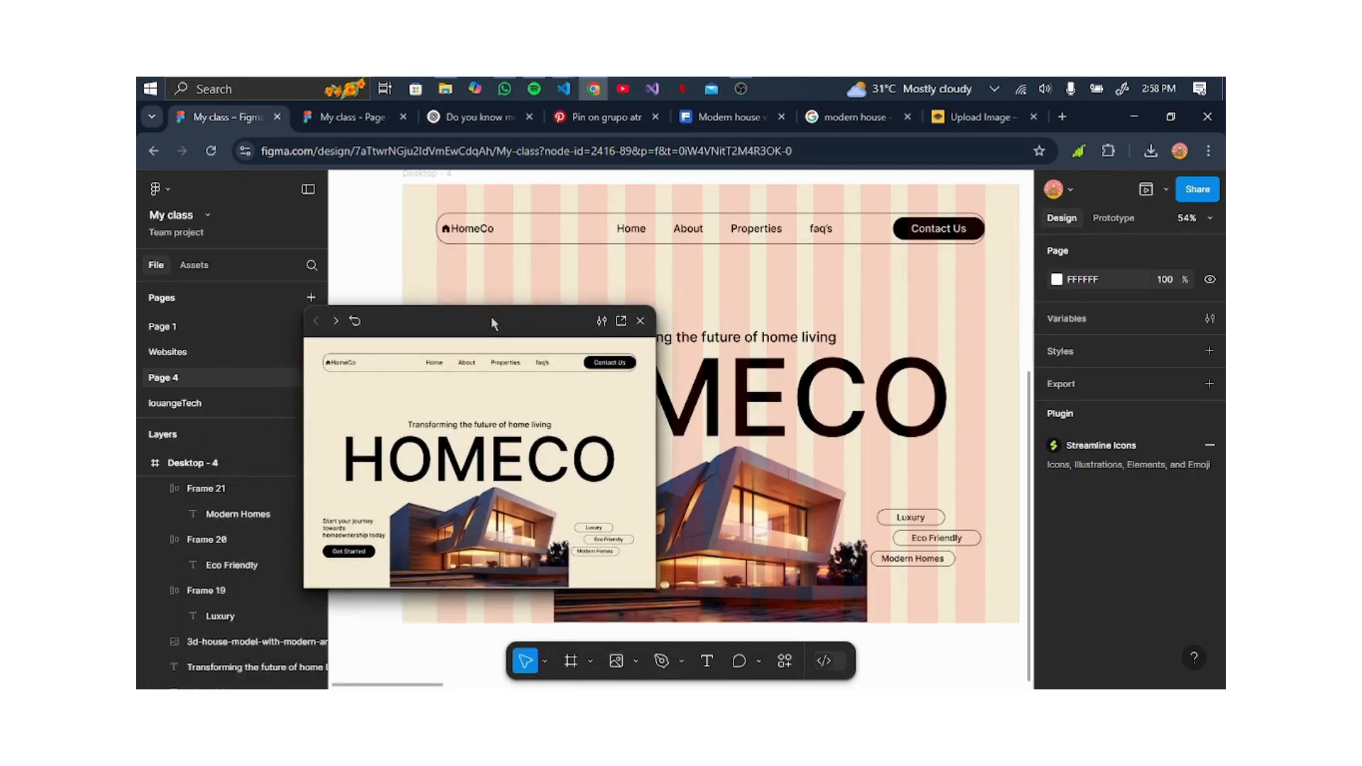
pyautogui.moveTo(495, 323); pyautogui.dragTo(138, 600)
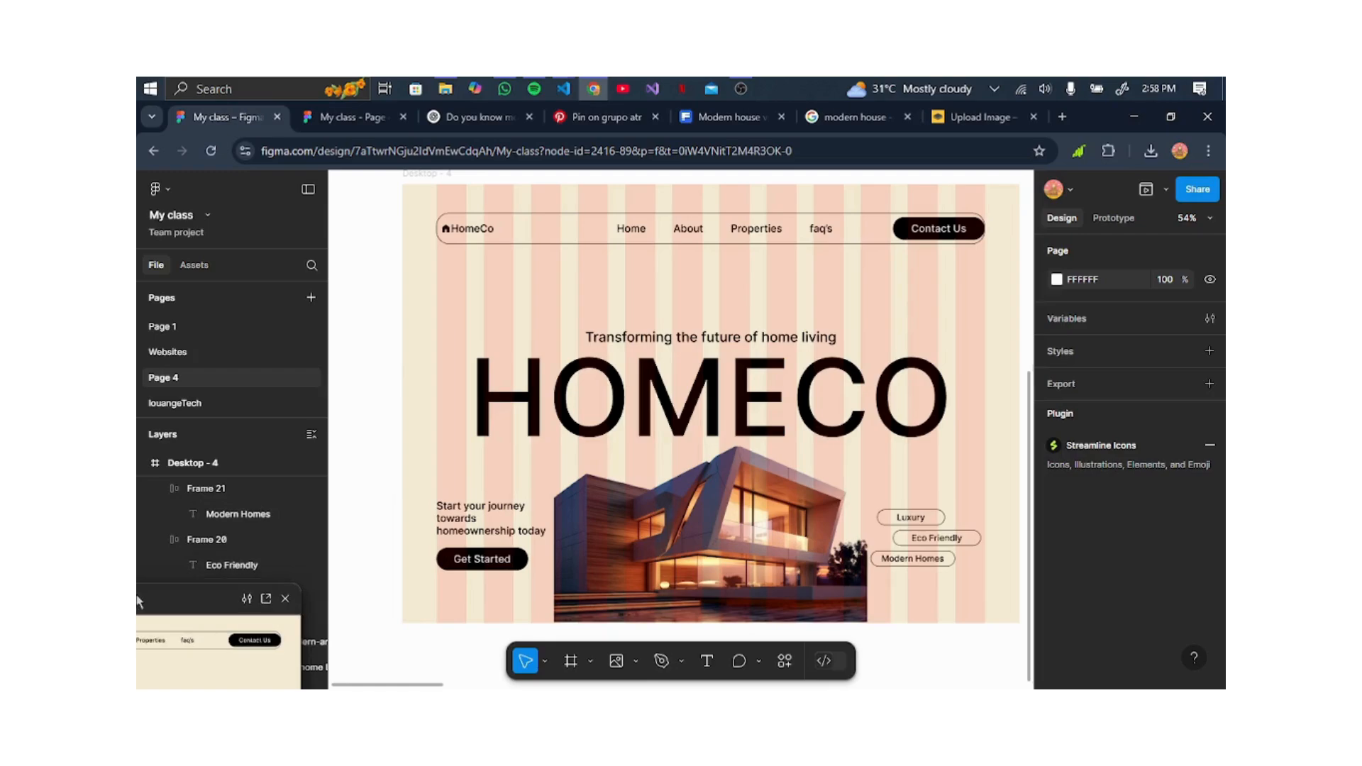
# Wrap the tagline and the HOMECO heading in a vertical auto layout frame with an item spacing of -28.
pyautogui.click(717, 240)
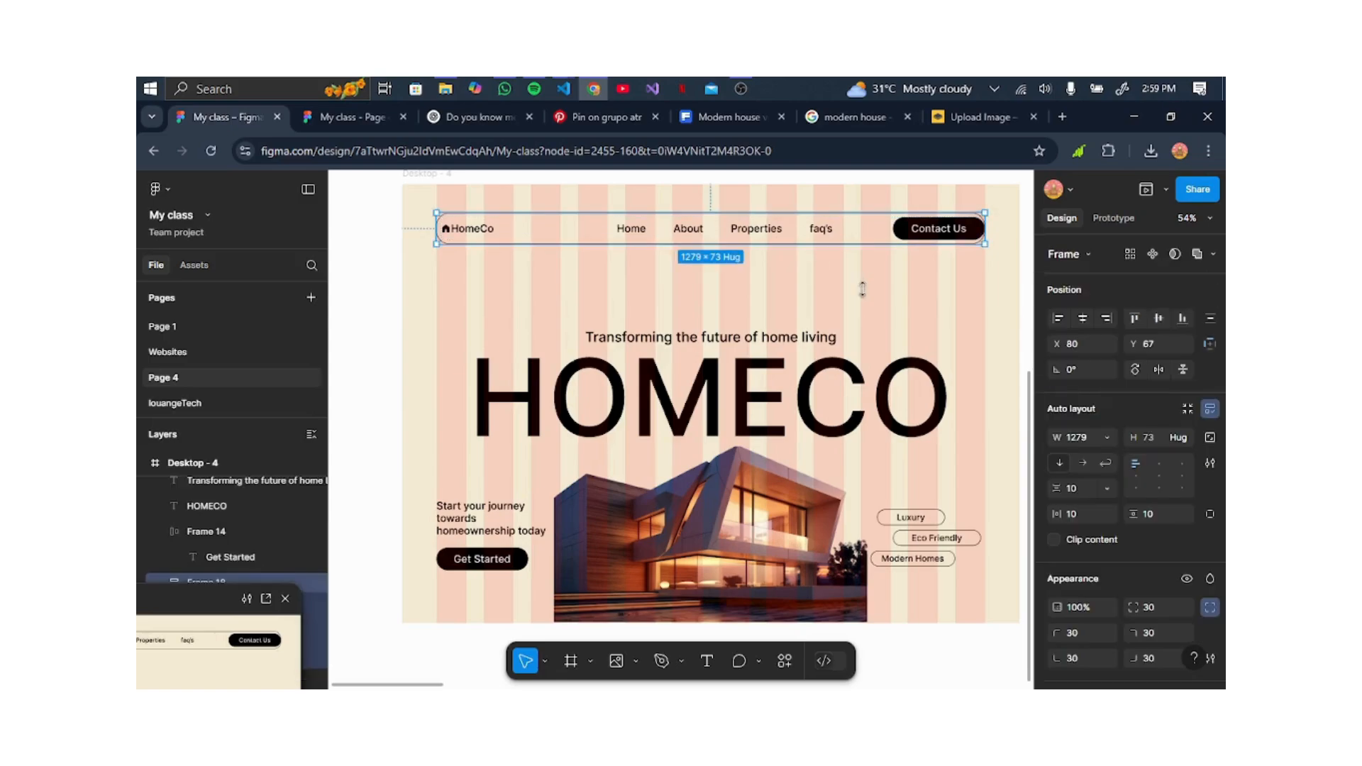
pyautogui.press('Escape')
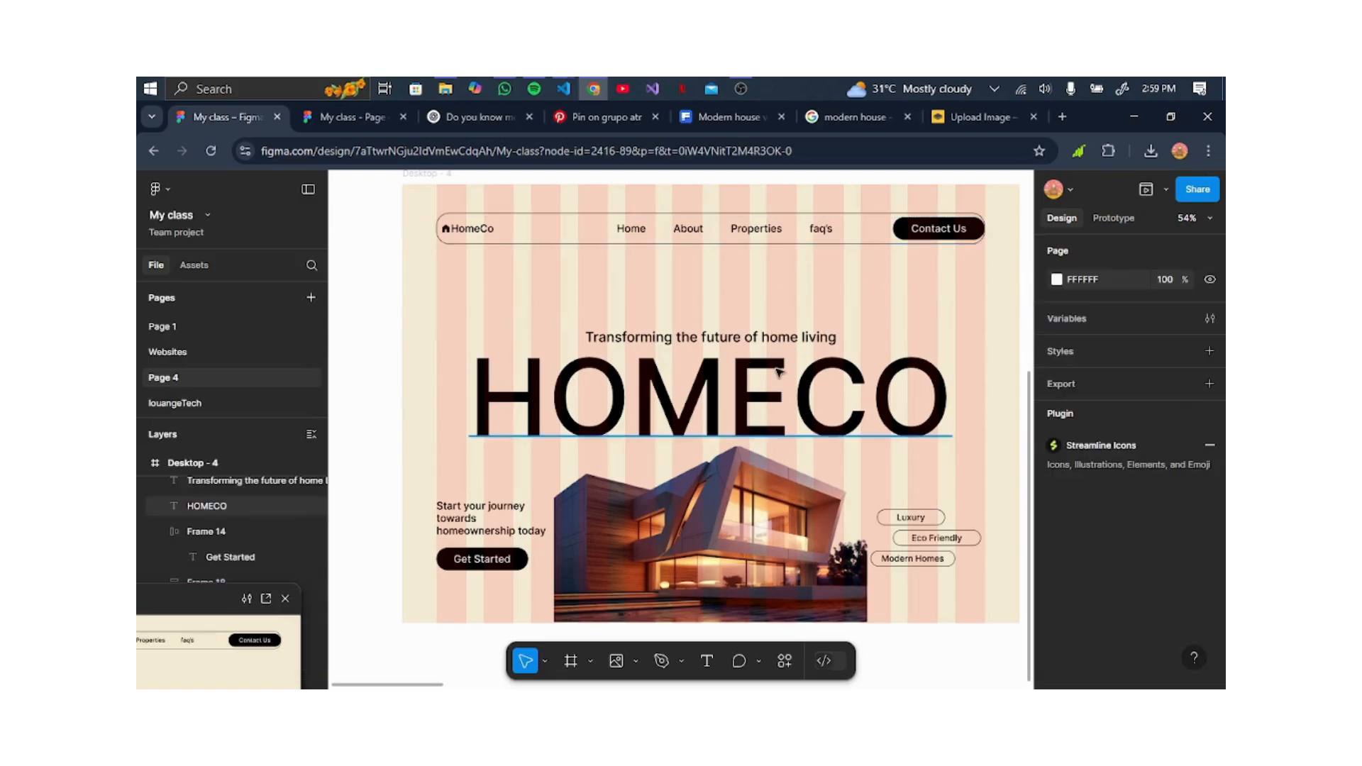
pyautogui.click(793, 340)
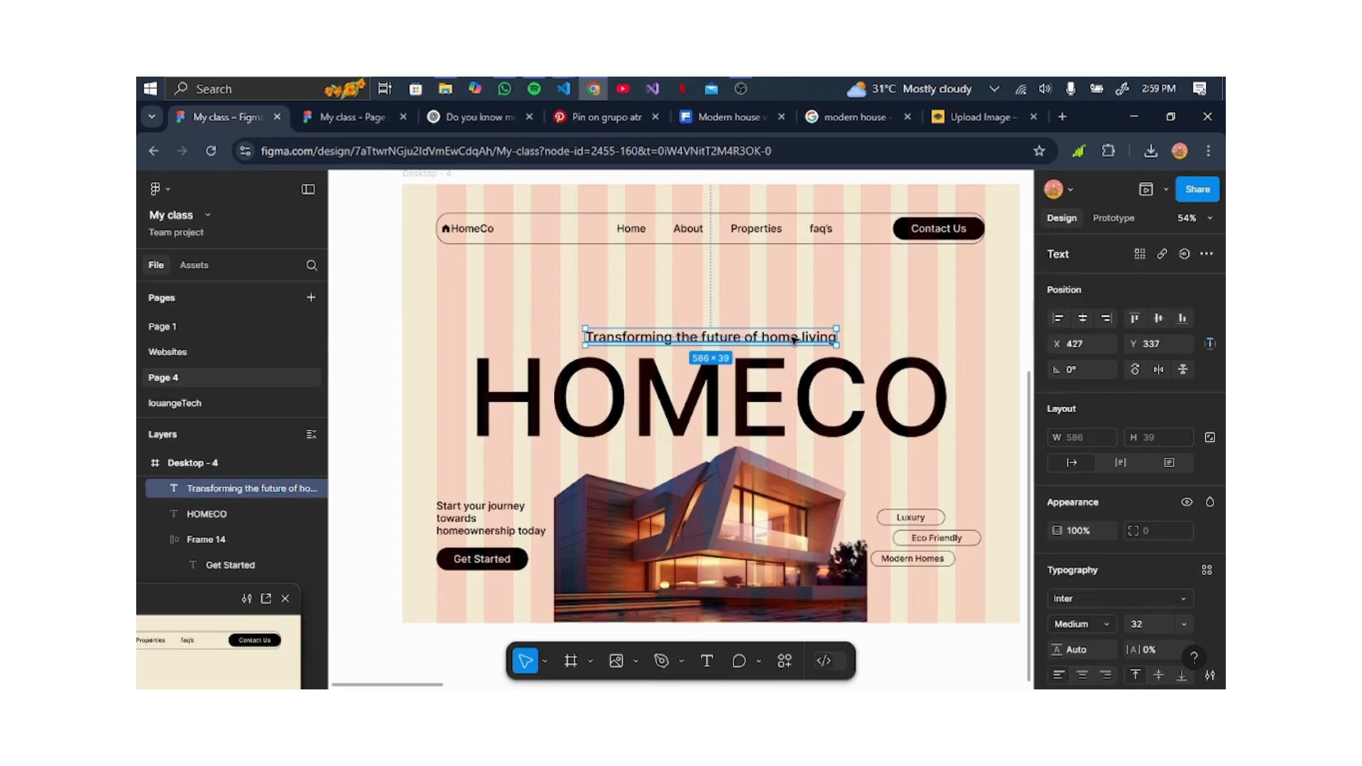
pyautogui.keyDown('shift'); pyautogui.click(807, 393); pyautogui.keyUp('shift')
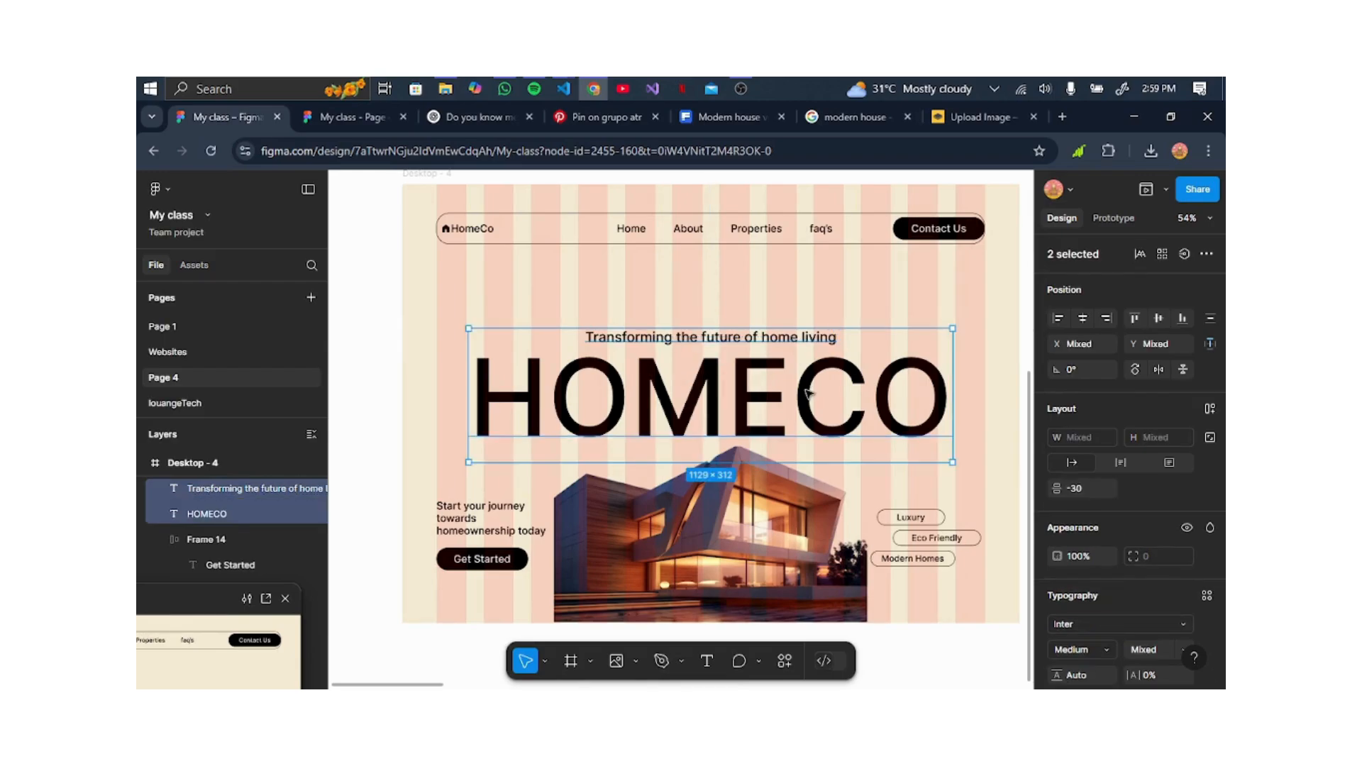
pyautogui.hotkey('shift', 'a')
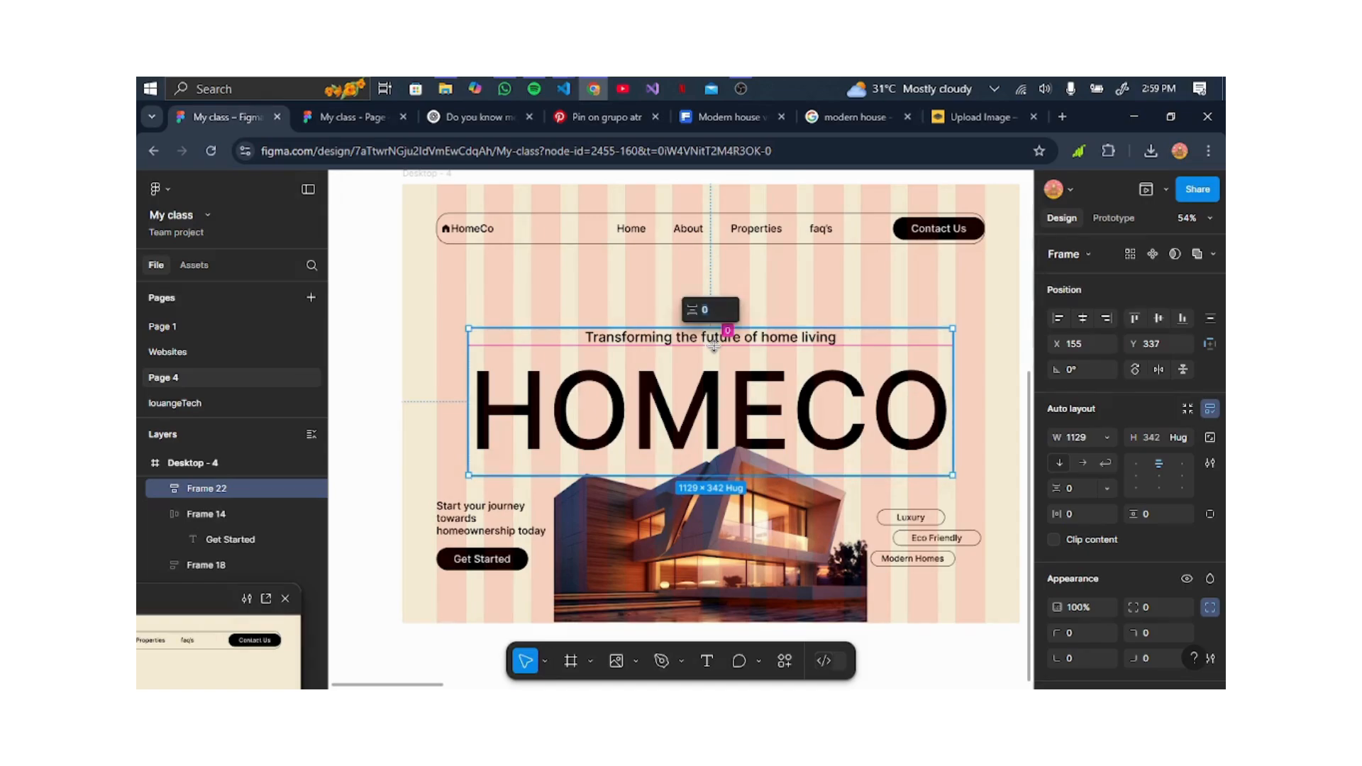
pyautogui.scroll(5, 713, 345)
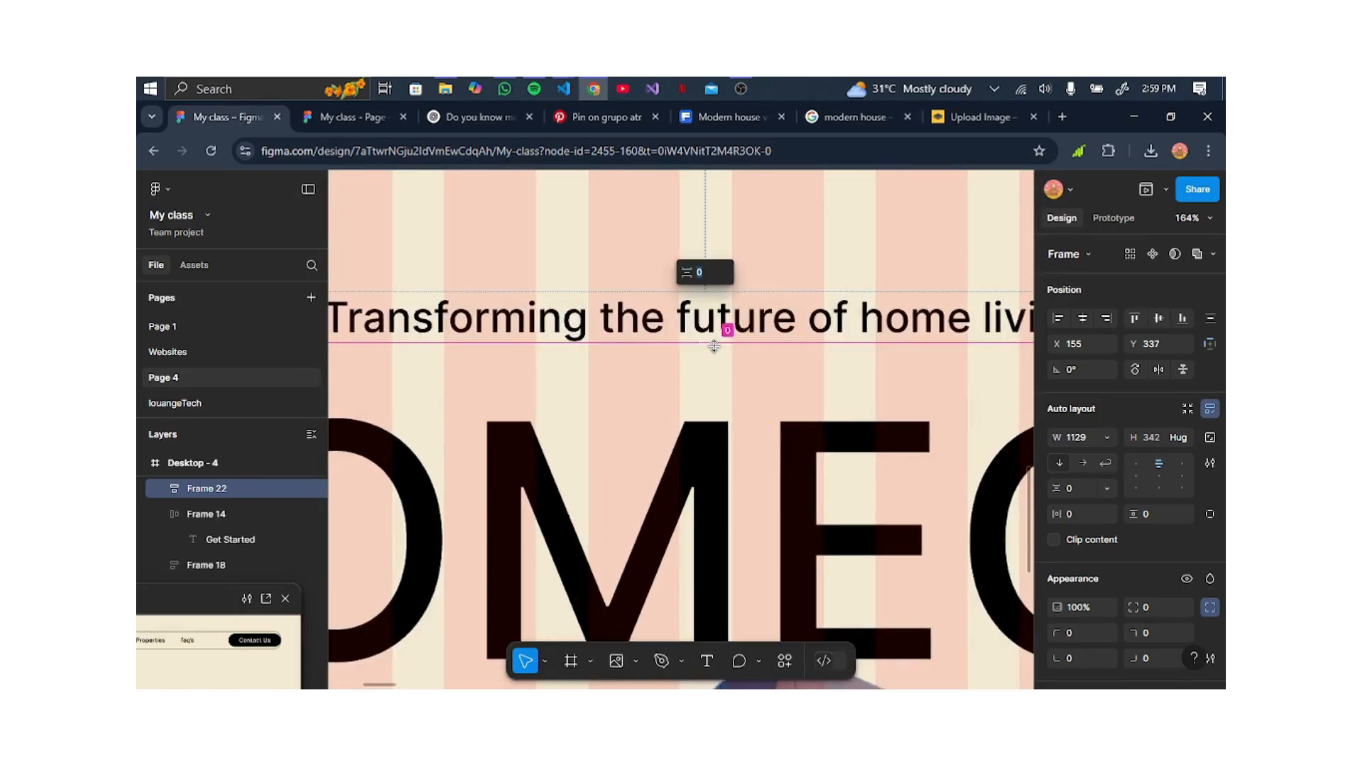
pyautogui.moveTo(713, 346); pyautogui.dragTo(710, 323)
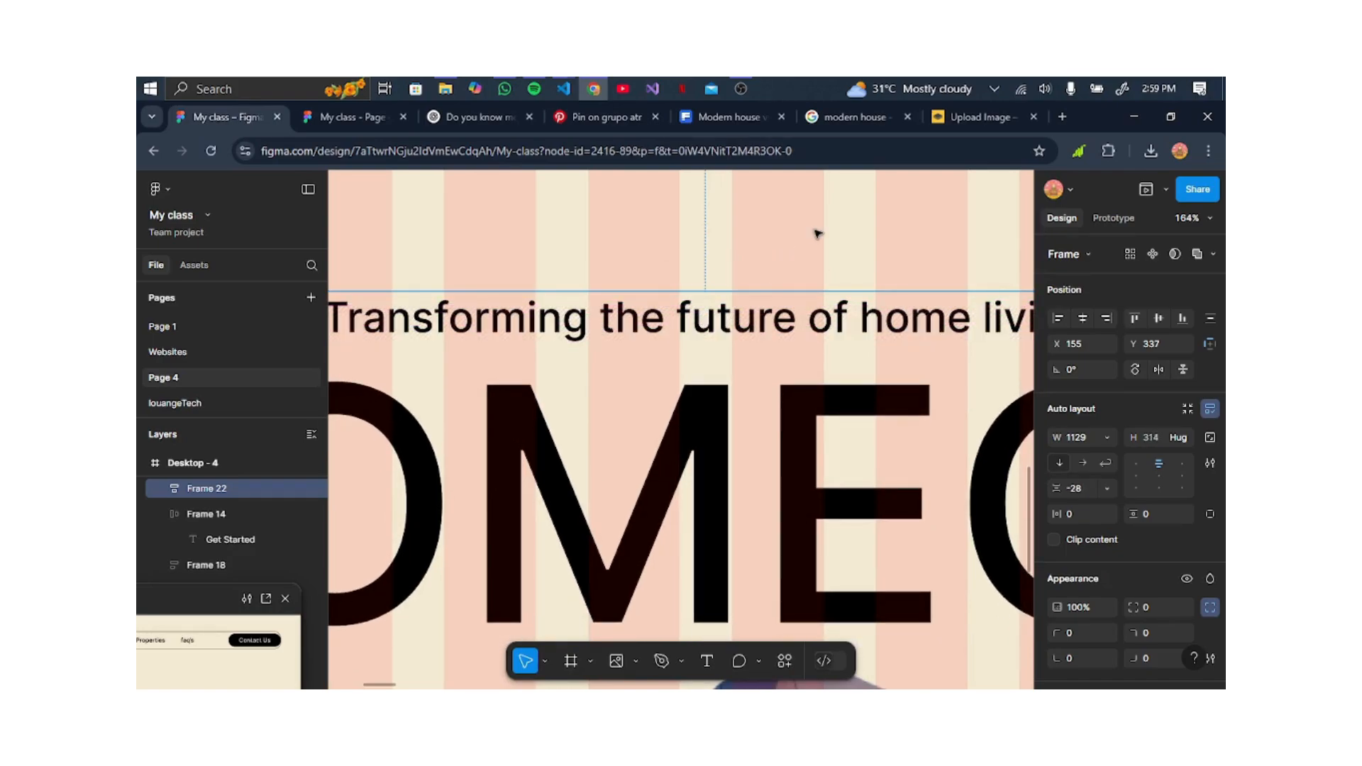
pyautogui.press('Escape')
# Wrap the navigation bar and the tagline-and-heading frame together in one auto layout frame.
pyautogui.scroll(-5, 799, 339)
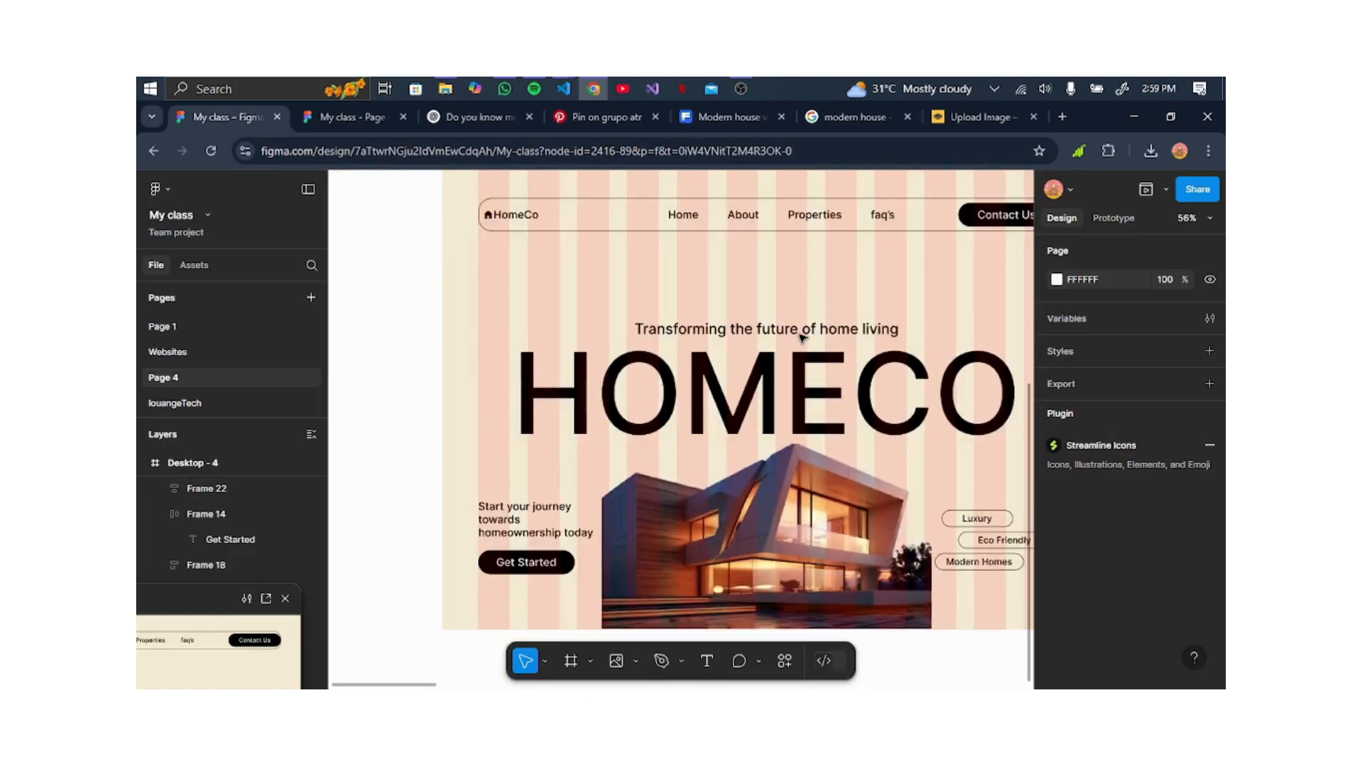
pyautogui.click(773, 341)
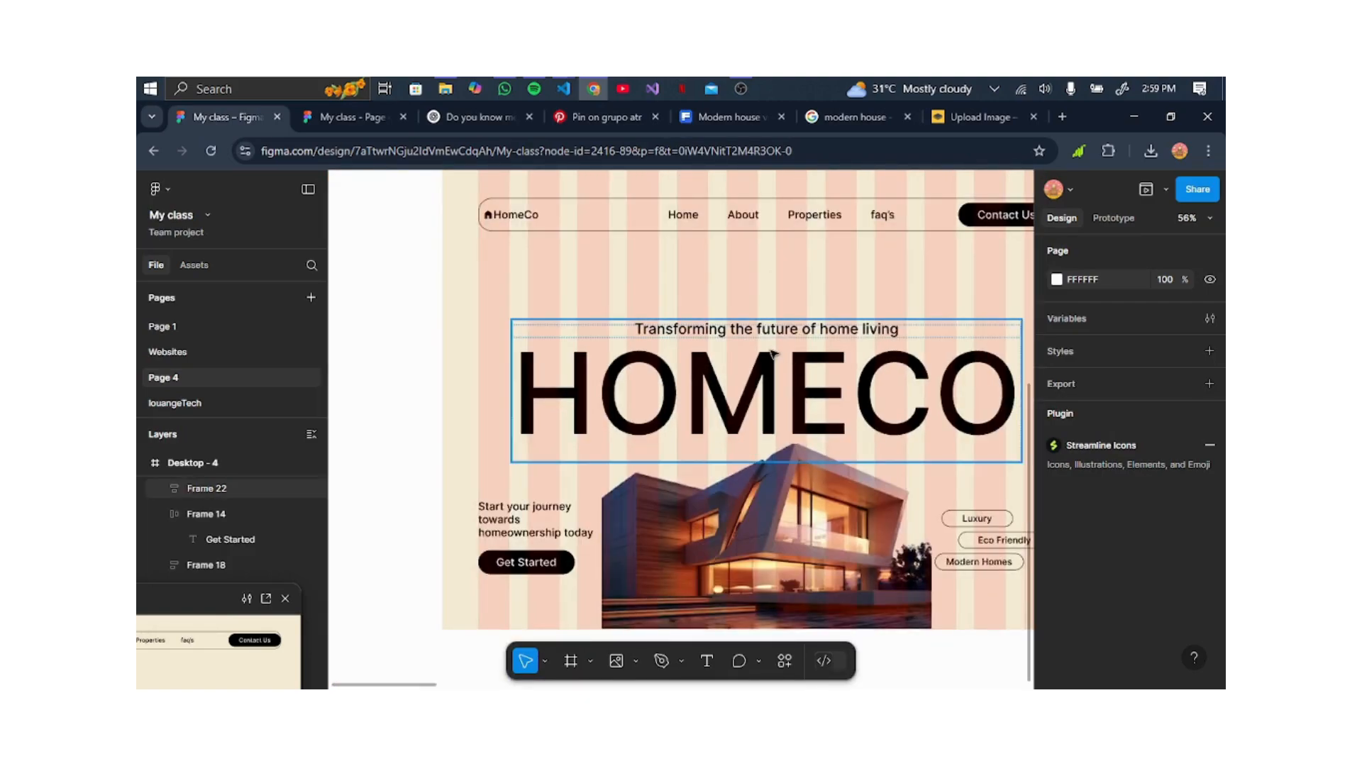
pyautogui.keyDown('shift'); pyautogui.click(799, 227); pyautogui.keyUp('shift')
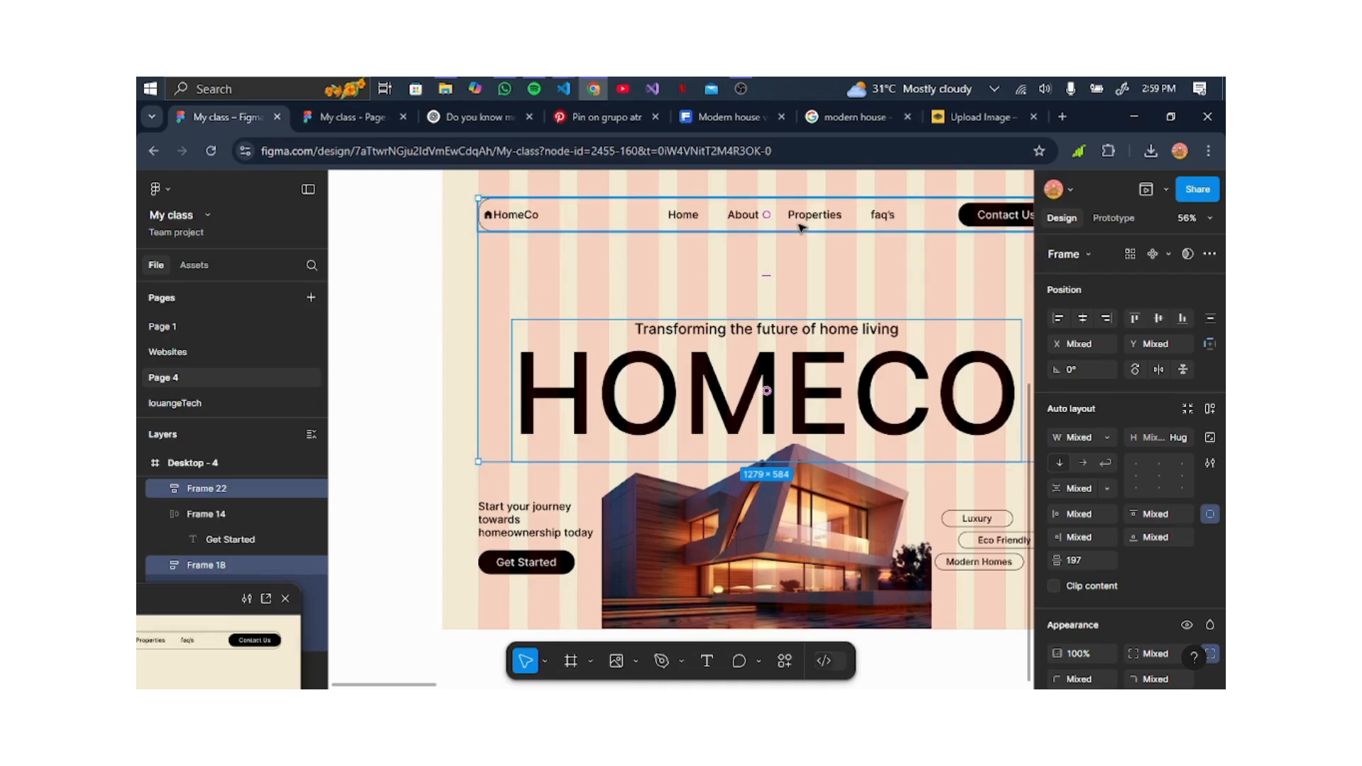
pyautogui.hotkey('shift', 'a')
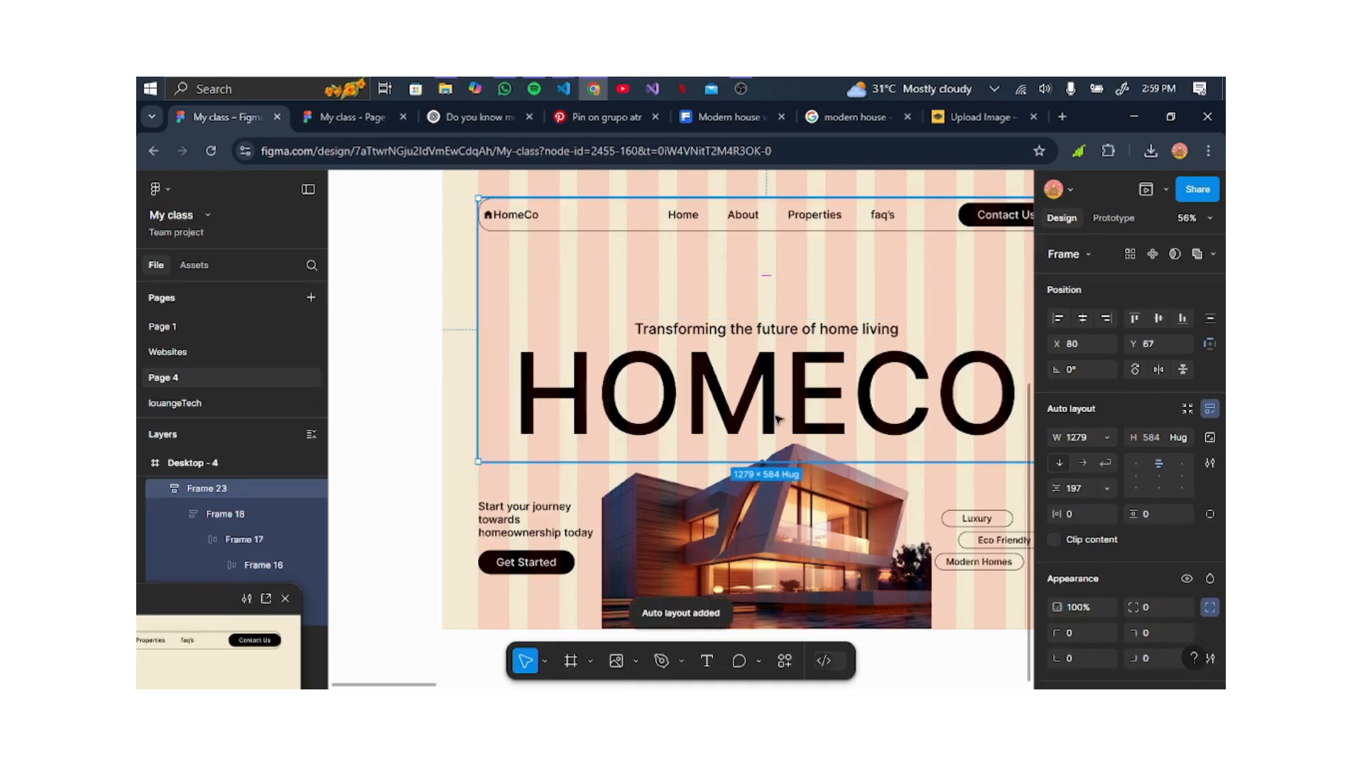
pyautogui.click(468, 489)
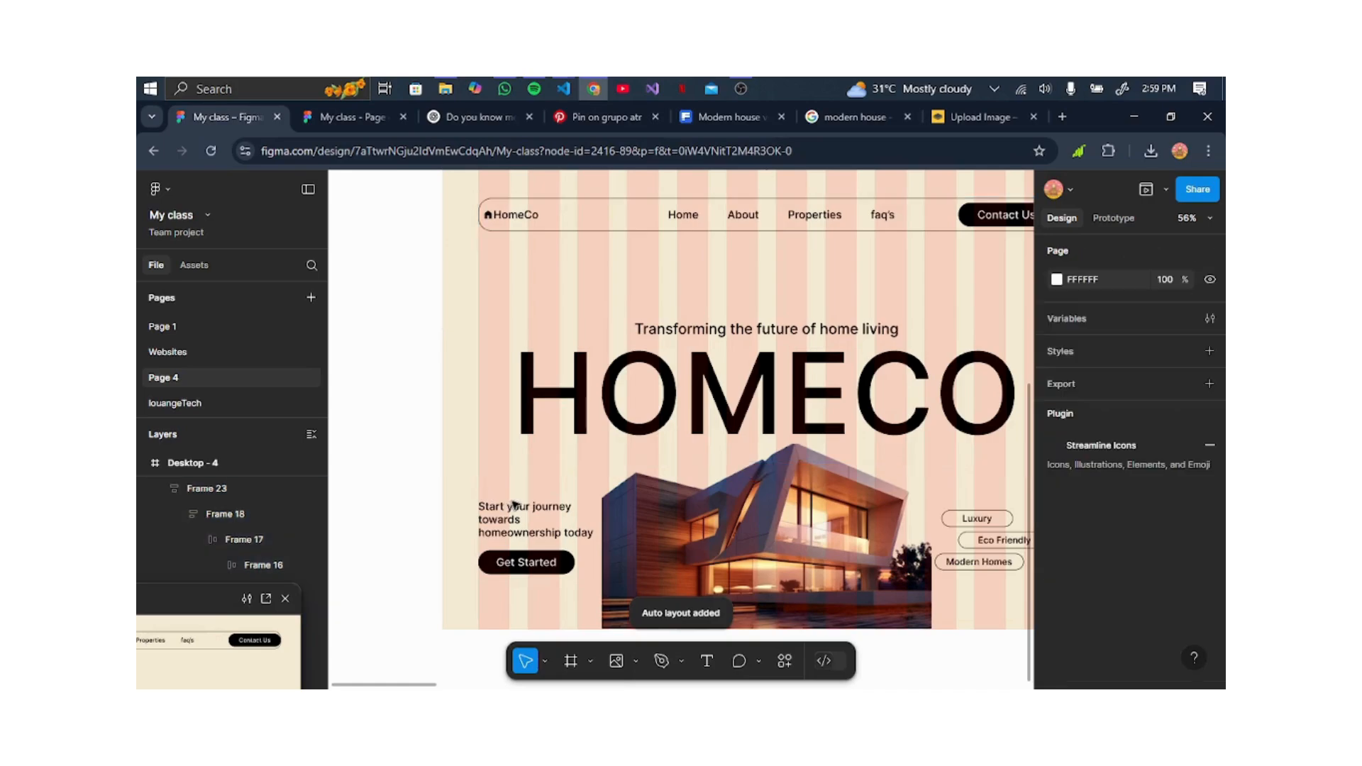
# Wrap the "Start your journey" text and Get Started button in auto layout, and combine that frame with the house image in a horizontal auto layout.
pyautogui.doubleClick(532, 532)
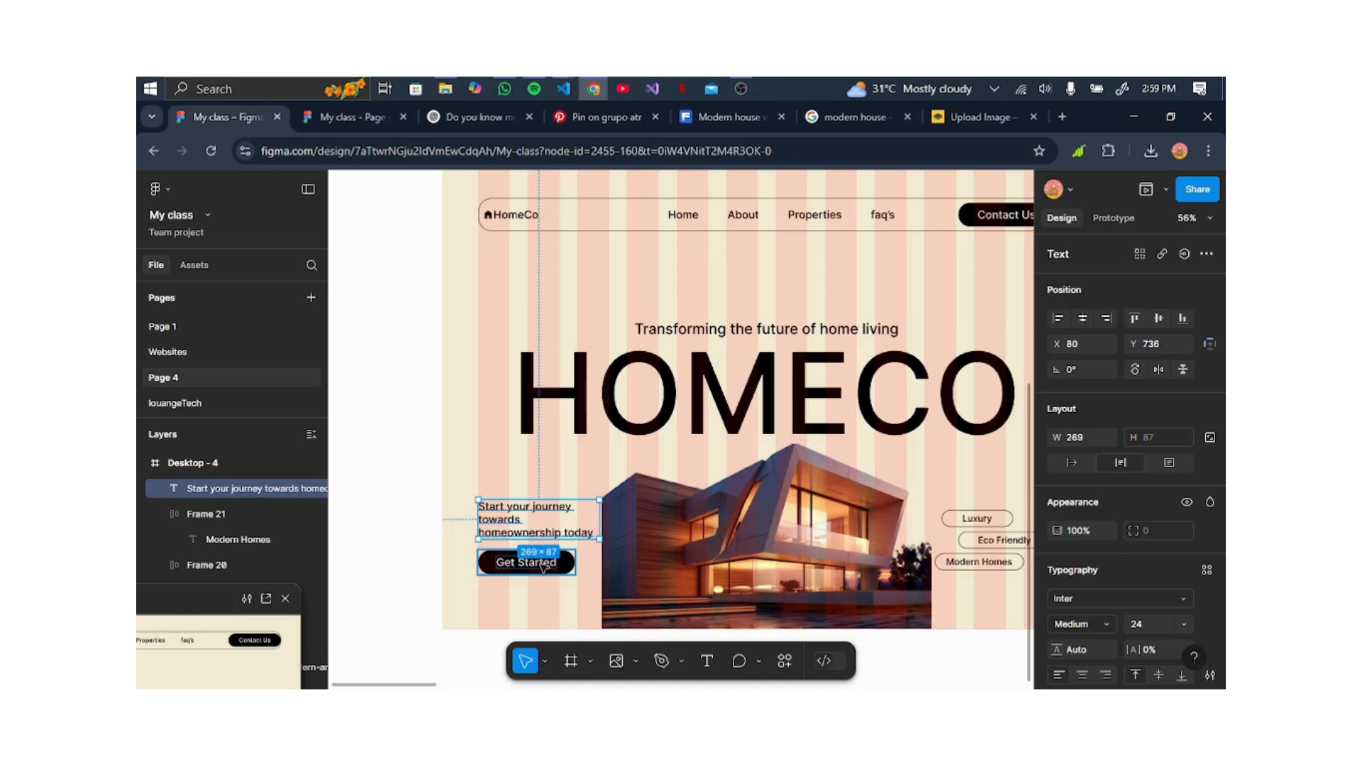
pyautogui.keyDown('shift'); pyautogui.click(543, 567); pyautogui.keyUp('shift')
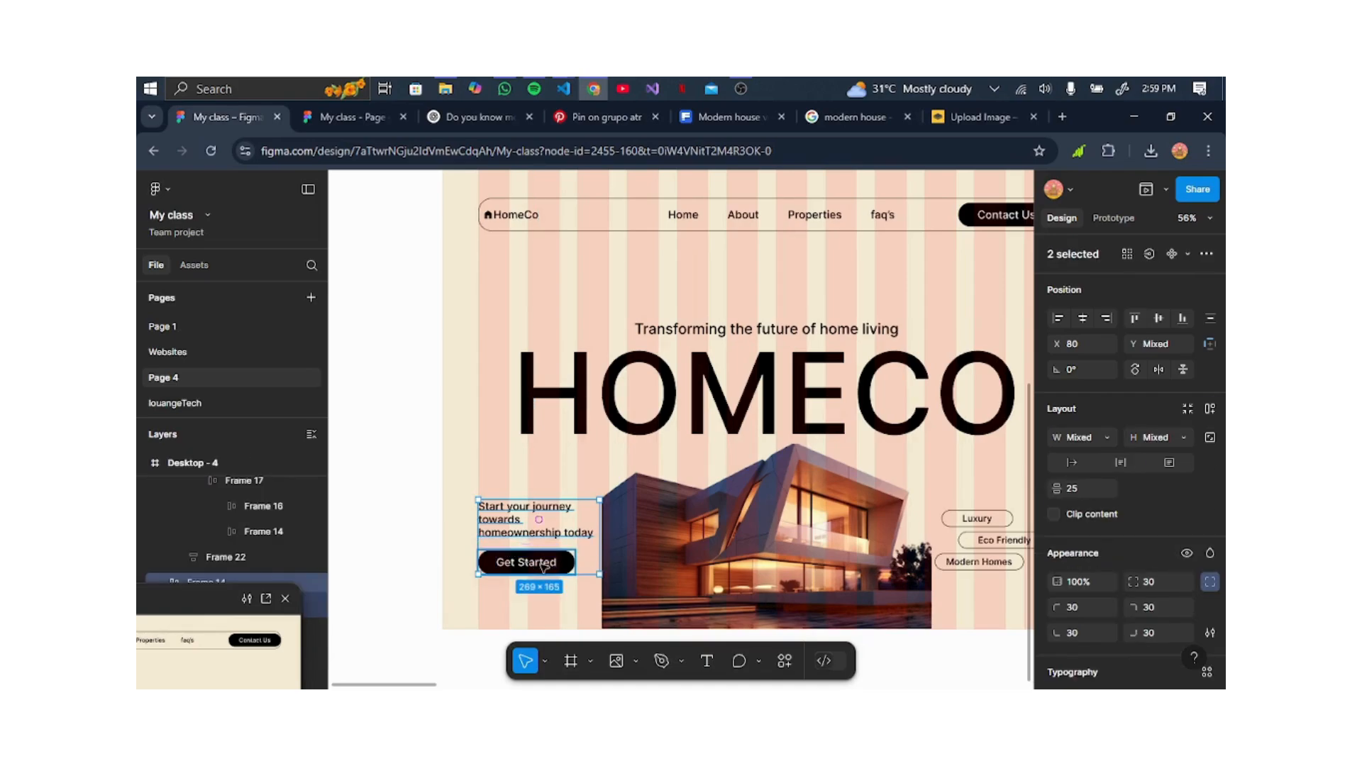
pyautogui.hotkey('shift', 'a')
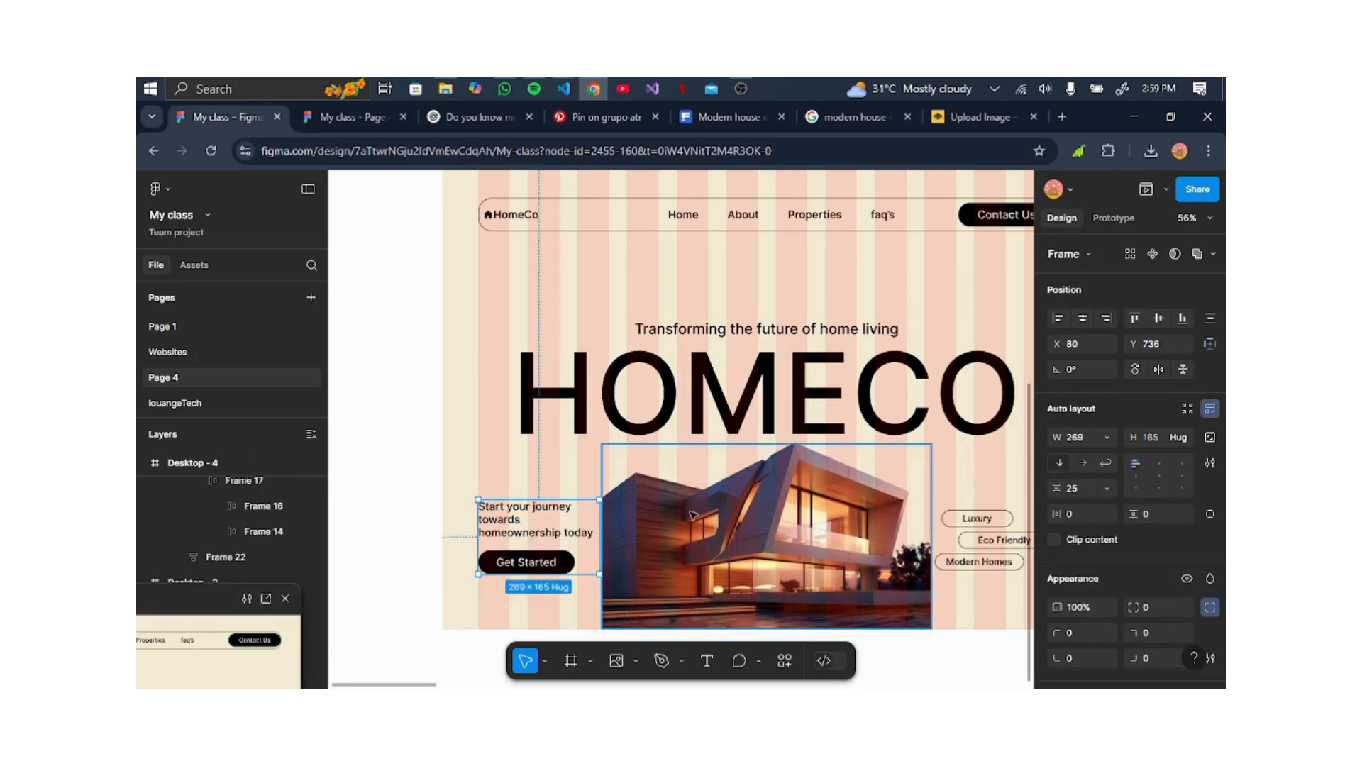
pyautogui.keyDown('shift'); pyautogui.click(762, 540); pyautogui.keyUp('shift')
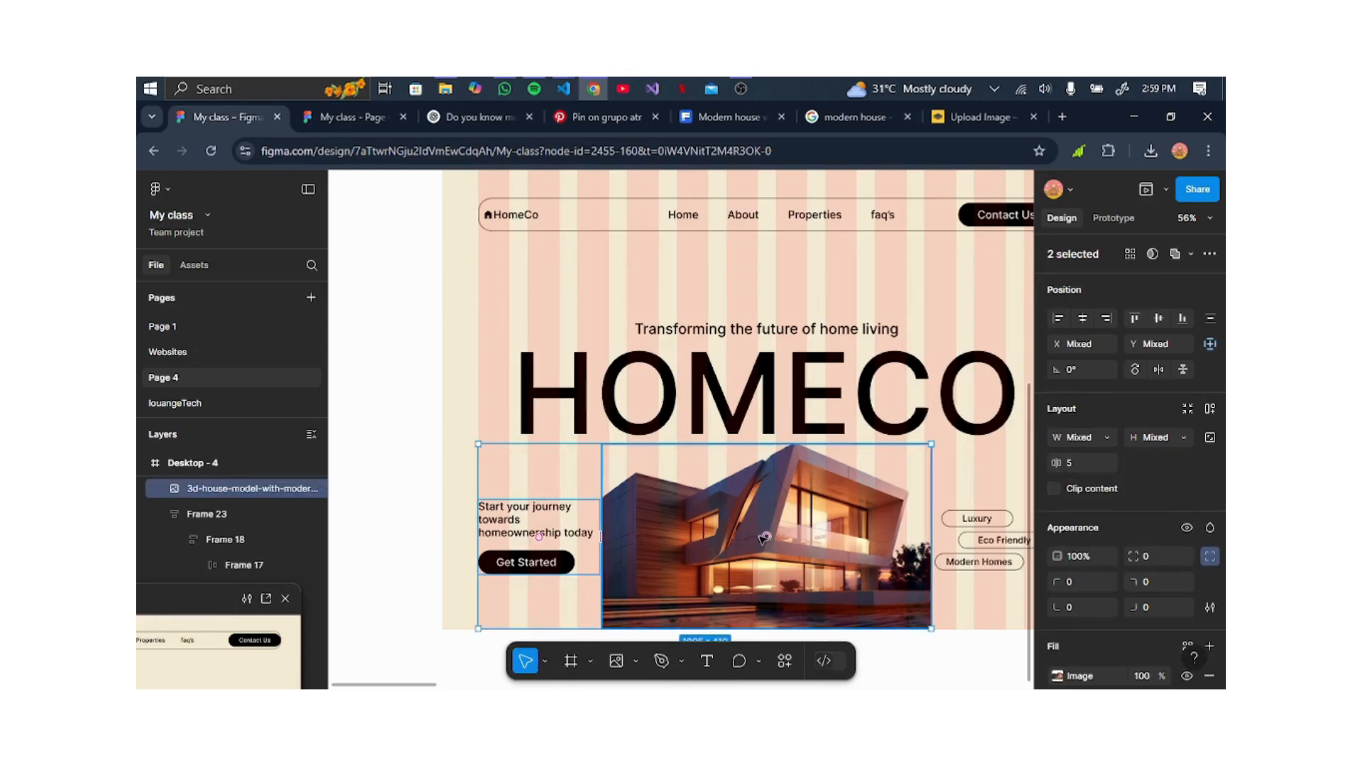
pyautogui.hotkey('shift', 'a')
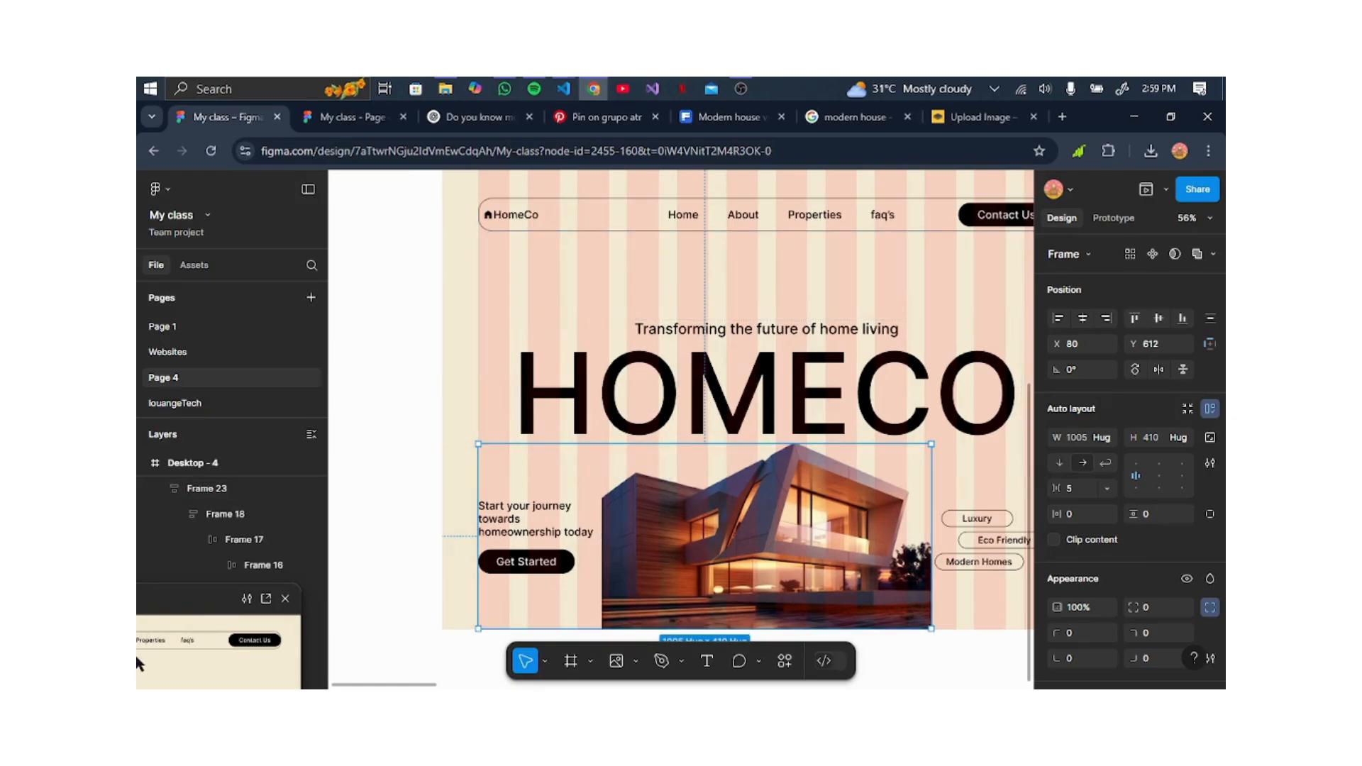
# Compare the page preview with the finished Homeco design in the open prototype, and return to the design file.
pyautogui.moveTo(170, 608); pyautogui.dragTo(592, 324)
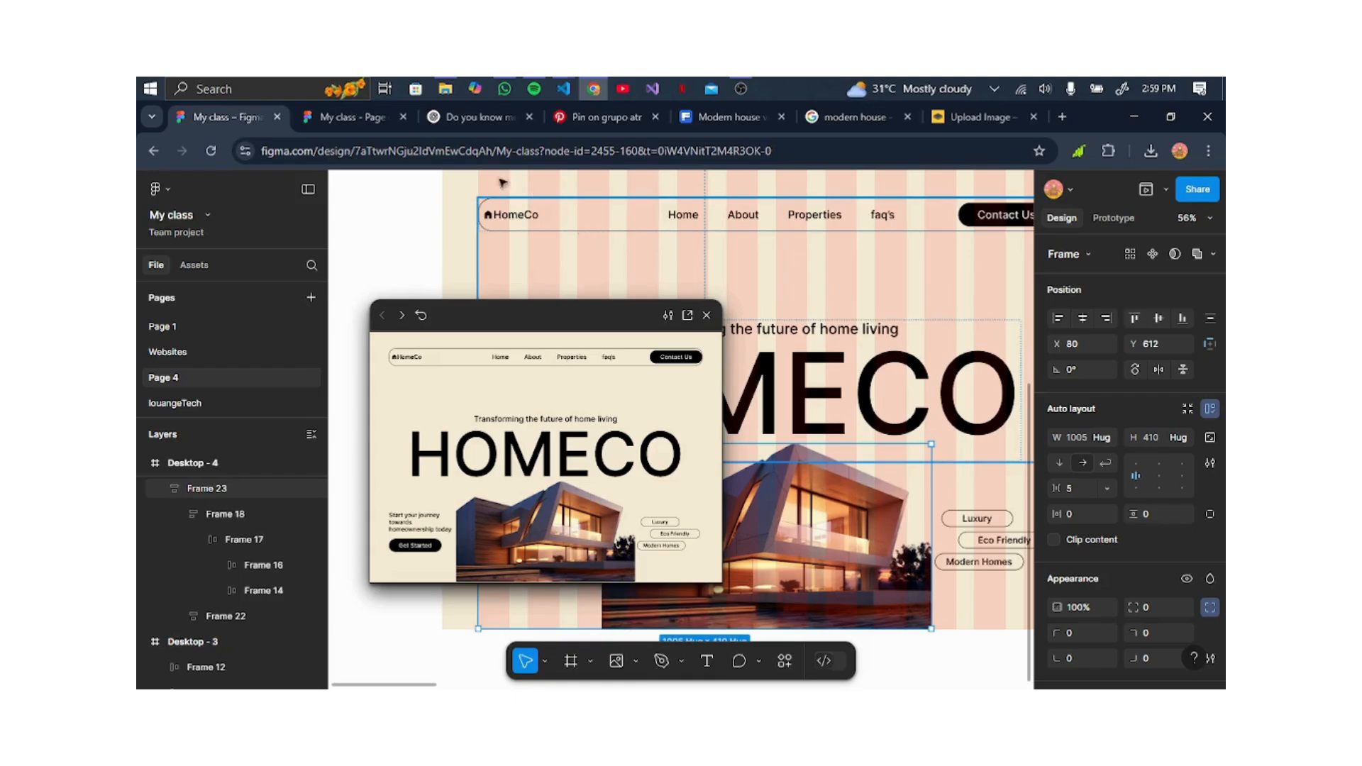
pyautogui.click(354, 121)
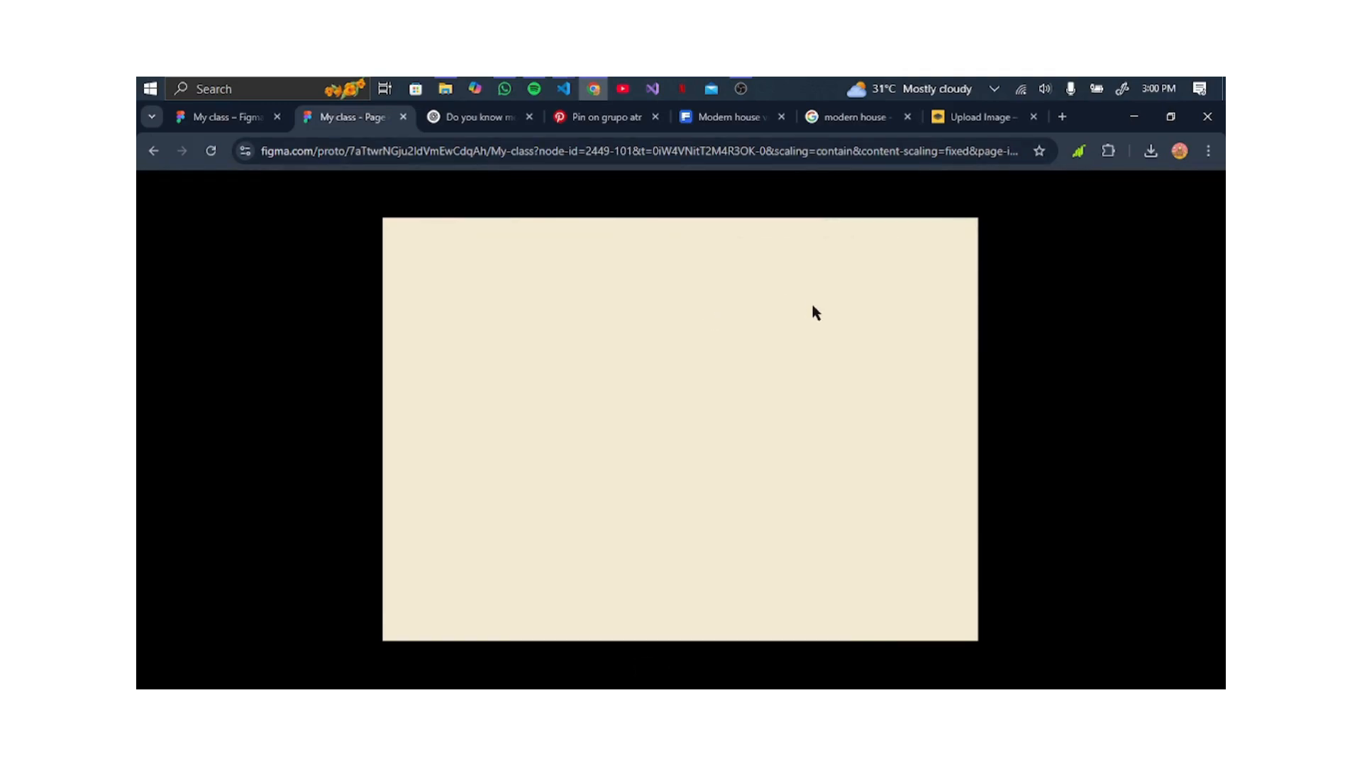
pyautogui.click(241, 118)
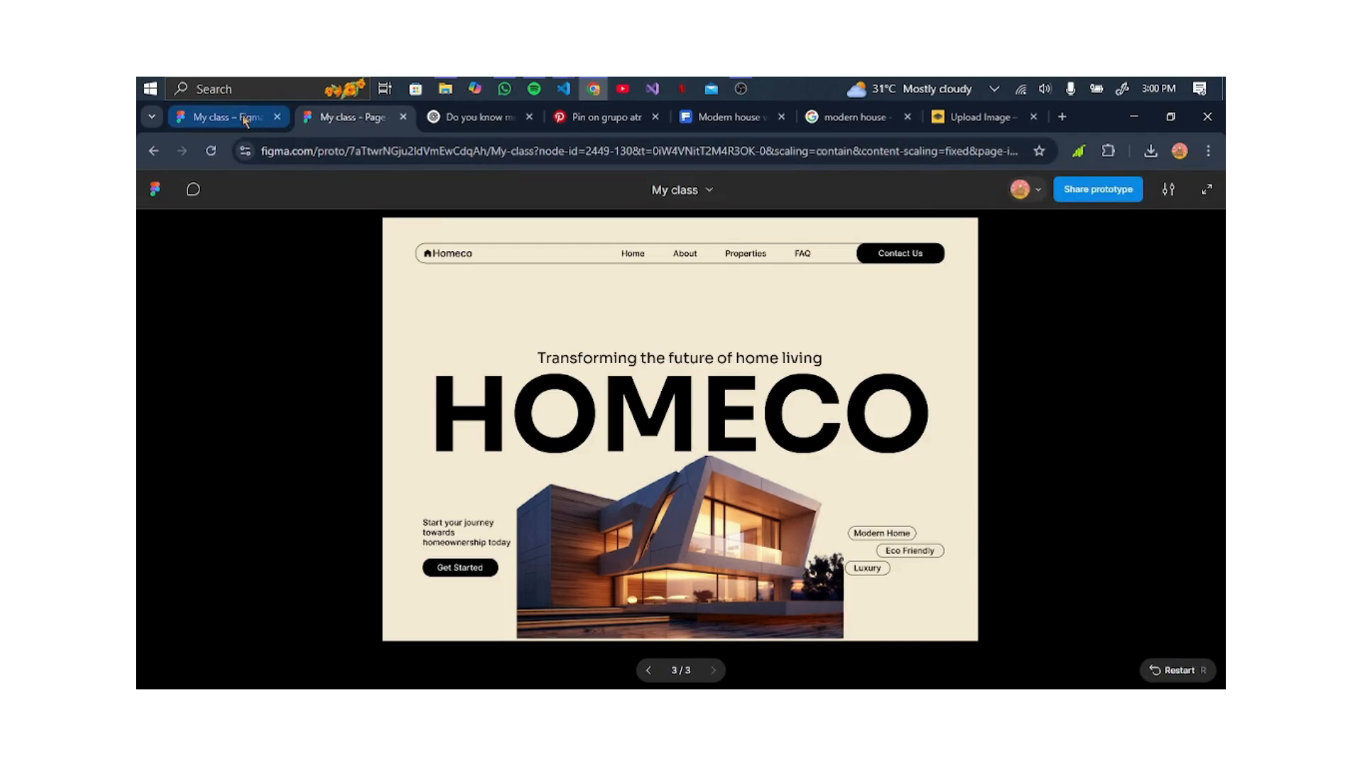